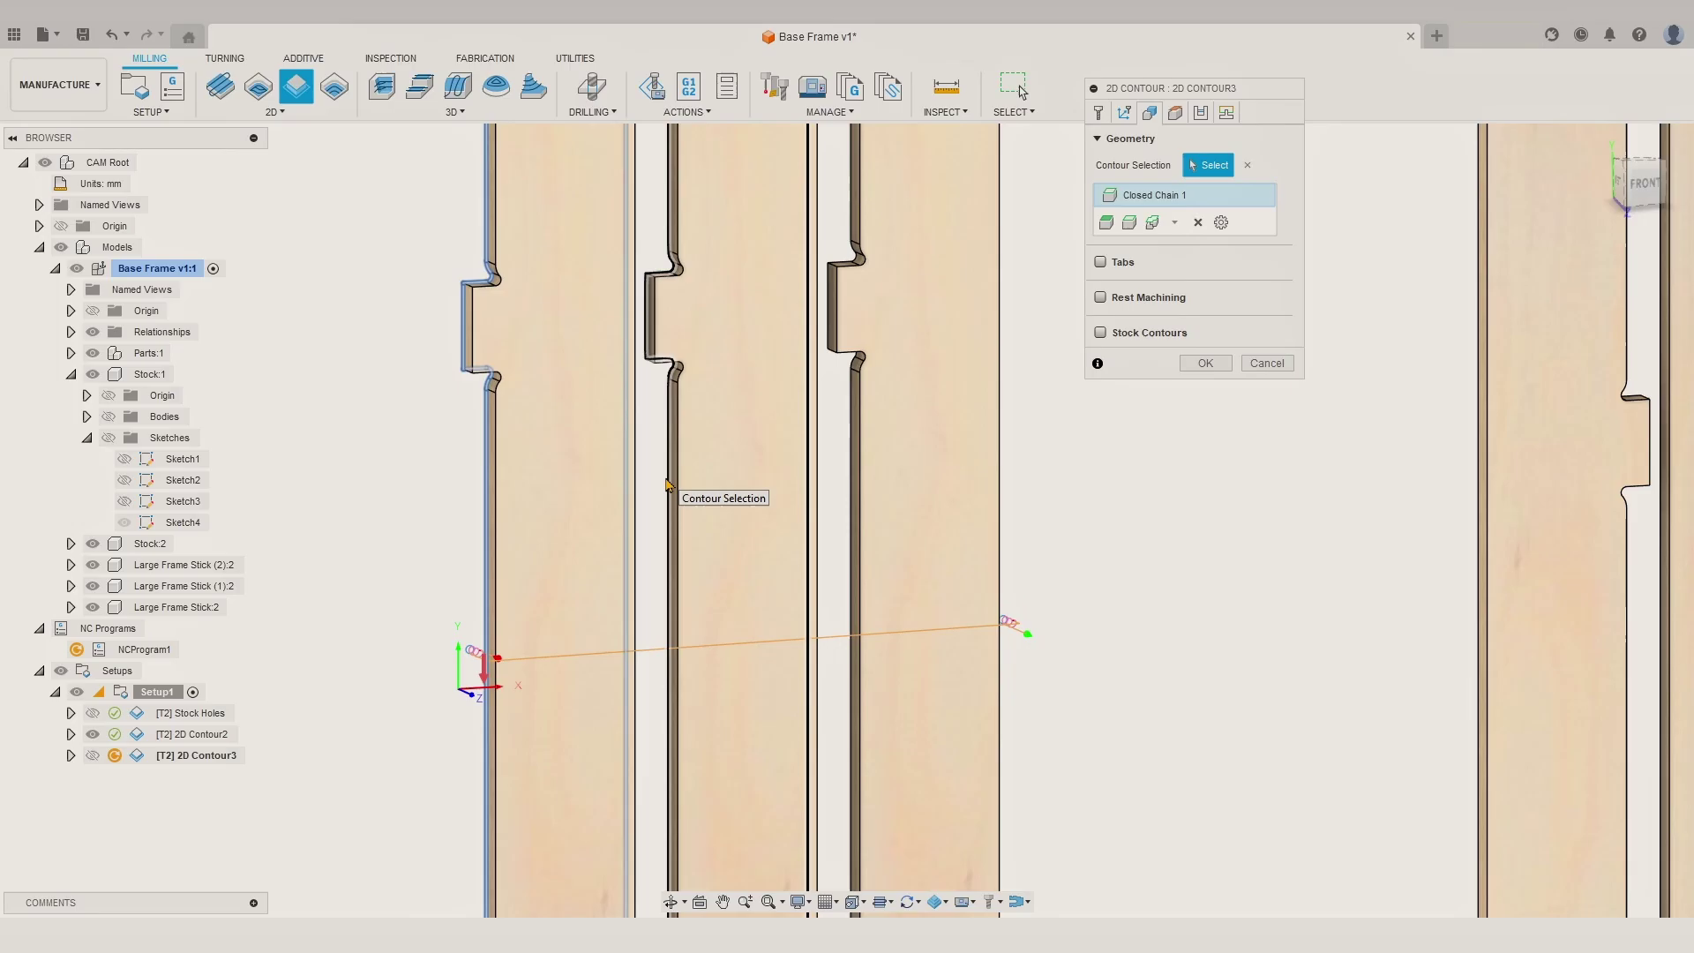
Step: Add the second frame stick's edge to the 2D contour's contour selection
click(668, 484)
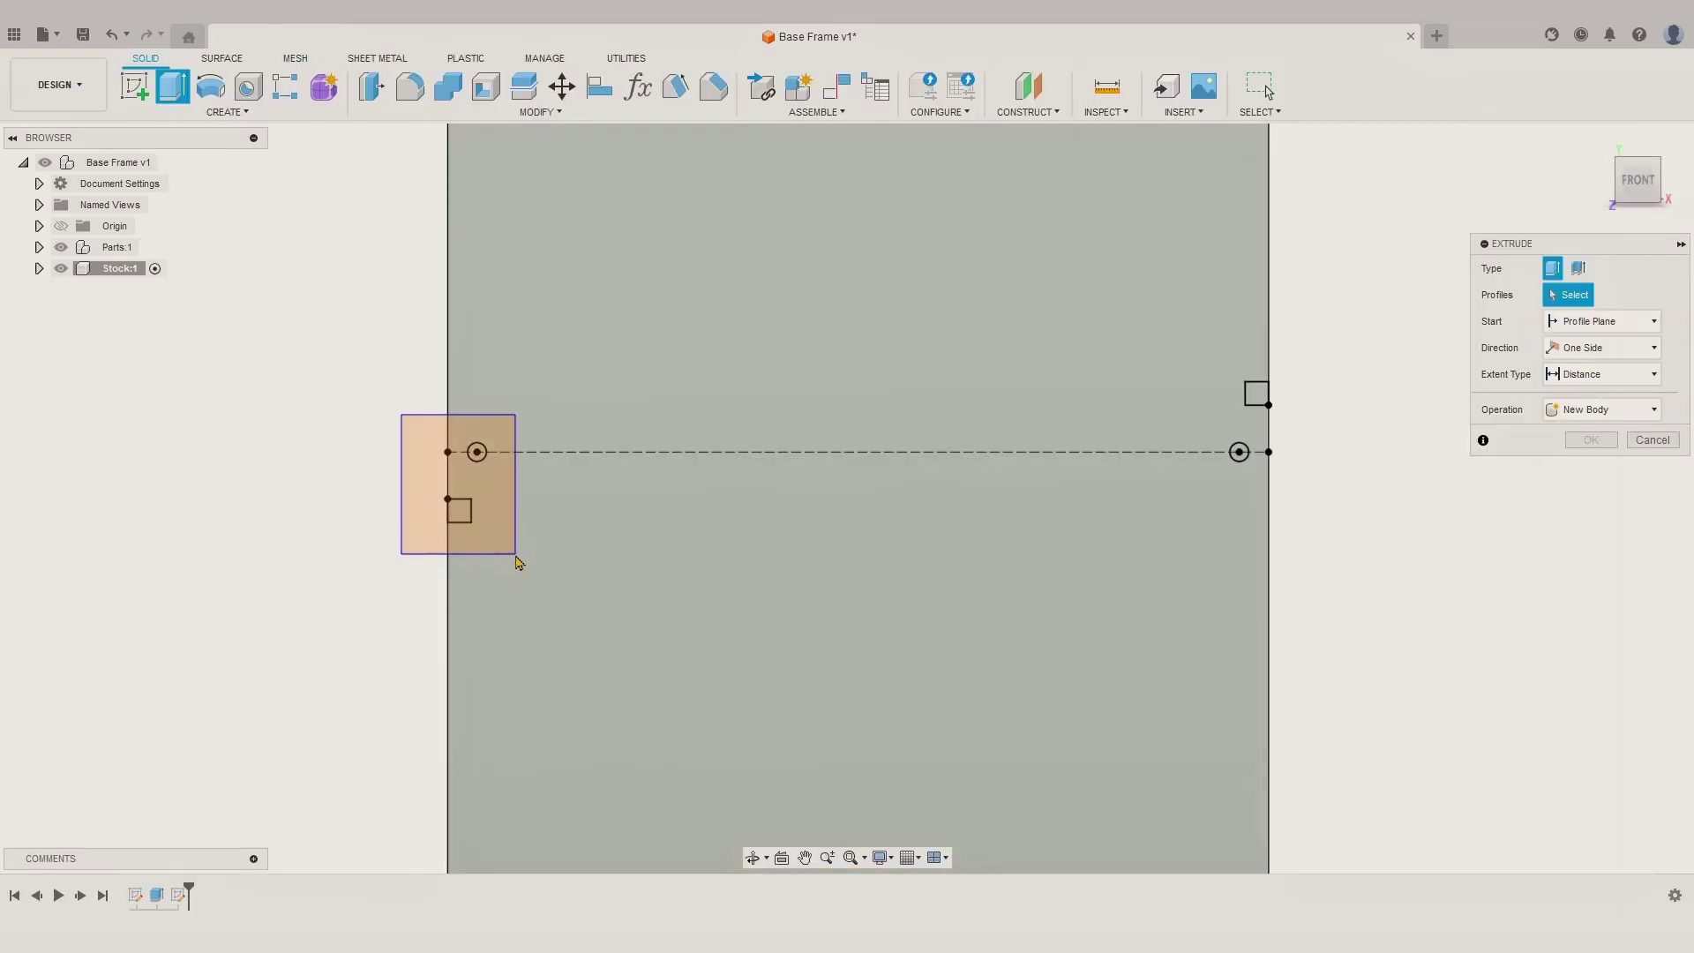
Step: Select the circle and square profiles at both edges of the stock for the extrusion
click(518, 563)
drag(1104, 307, 1304, 511)
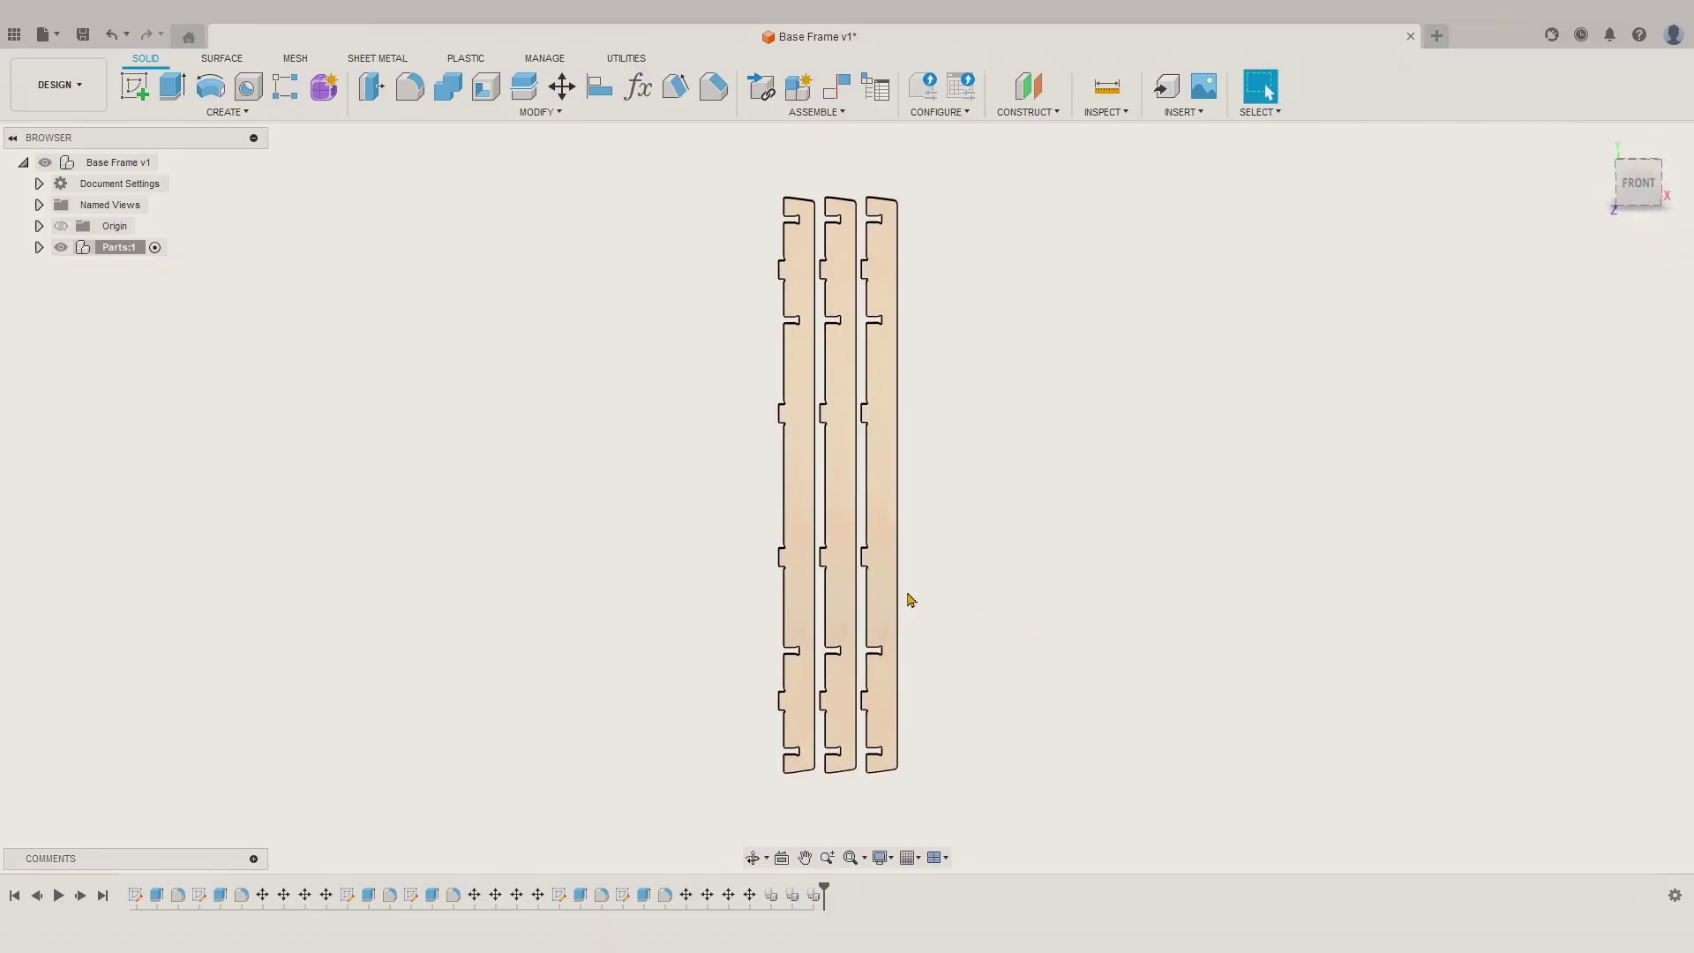
Step: Create and activate an internal component named Stock under the Base Frame root
right_click(116, 173)
click(141, 204)
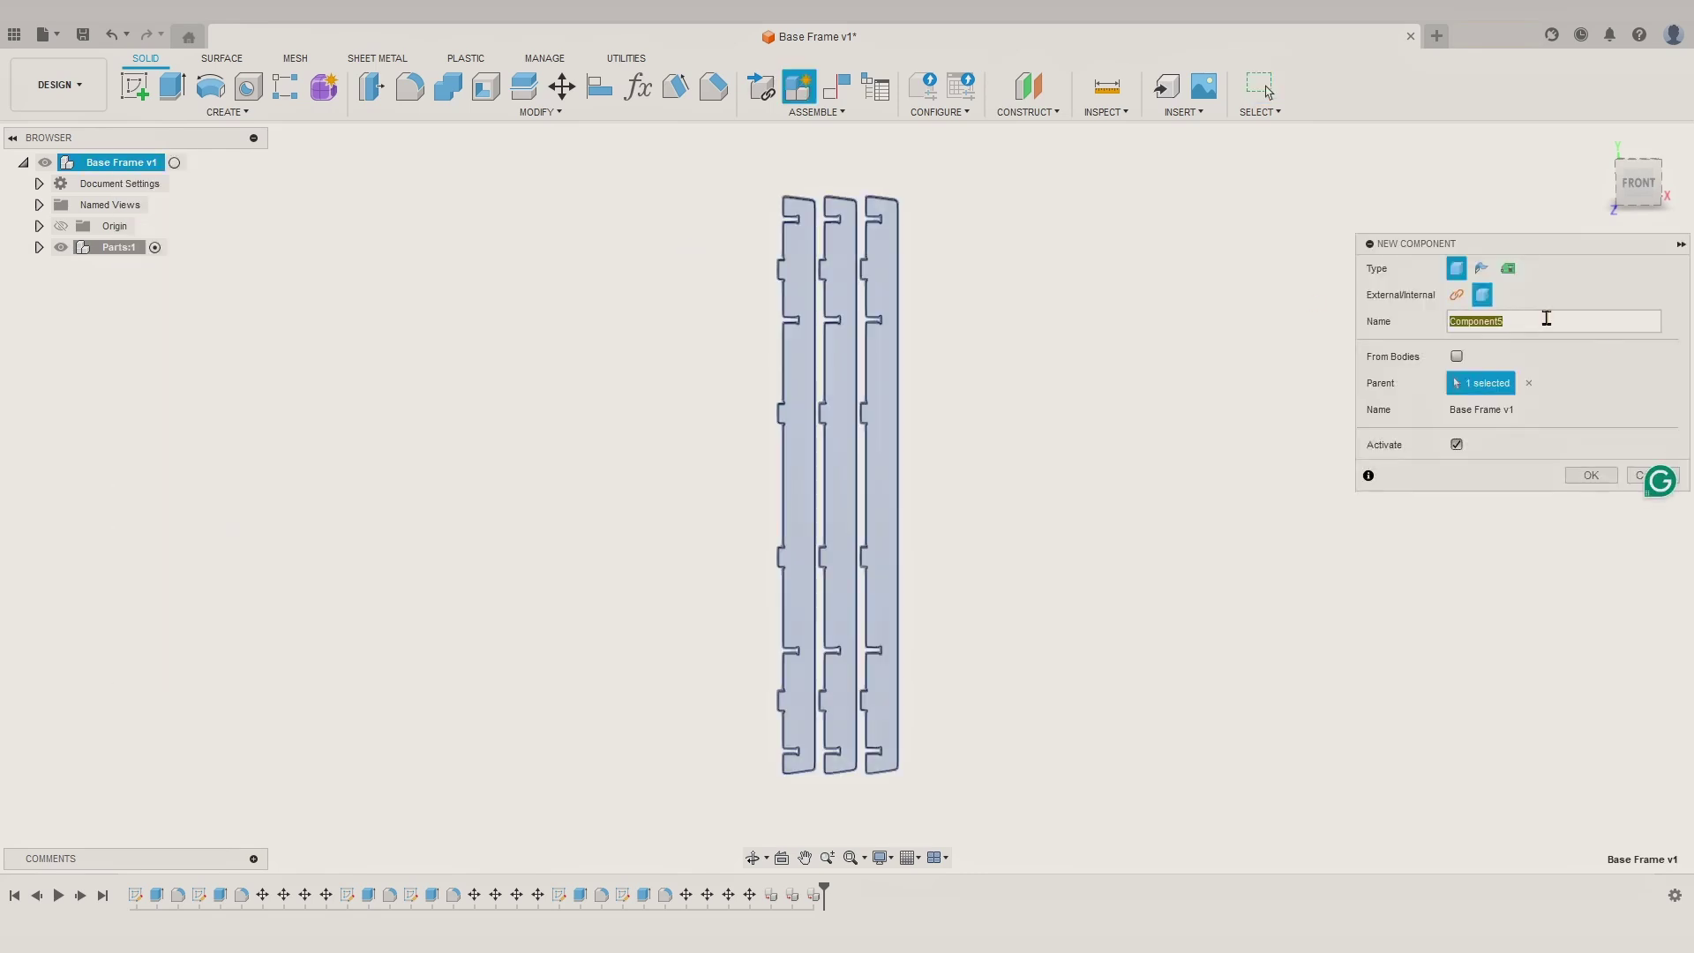
click(1591, 475)
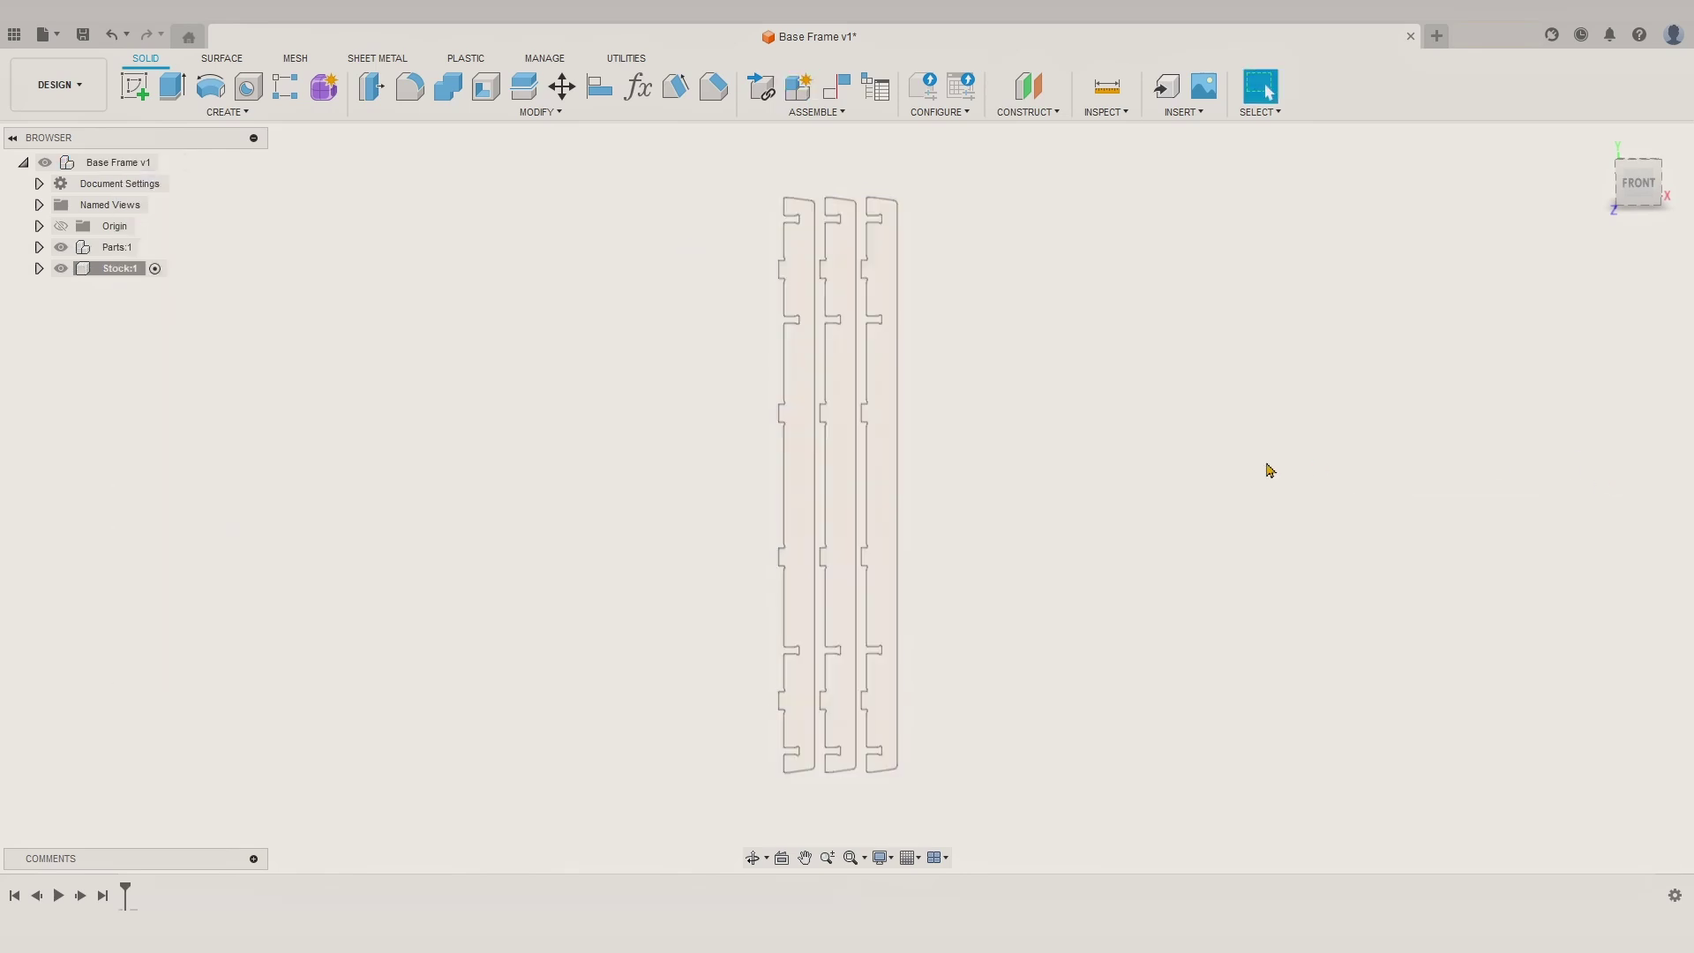
Step: Sketch a 350 by 1800 mm rectangle on the front plane and extrude it 18 mm to form the stock board
click(137, 86)
click(190, 264)
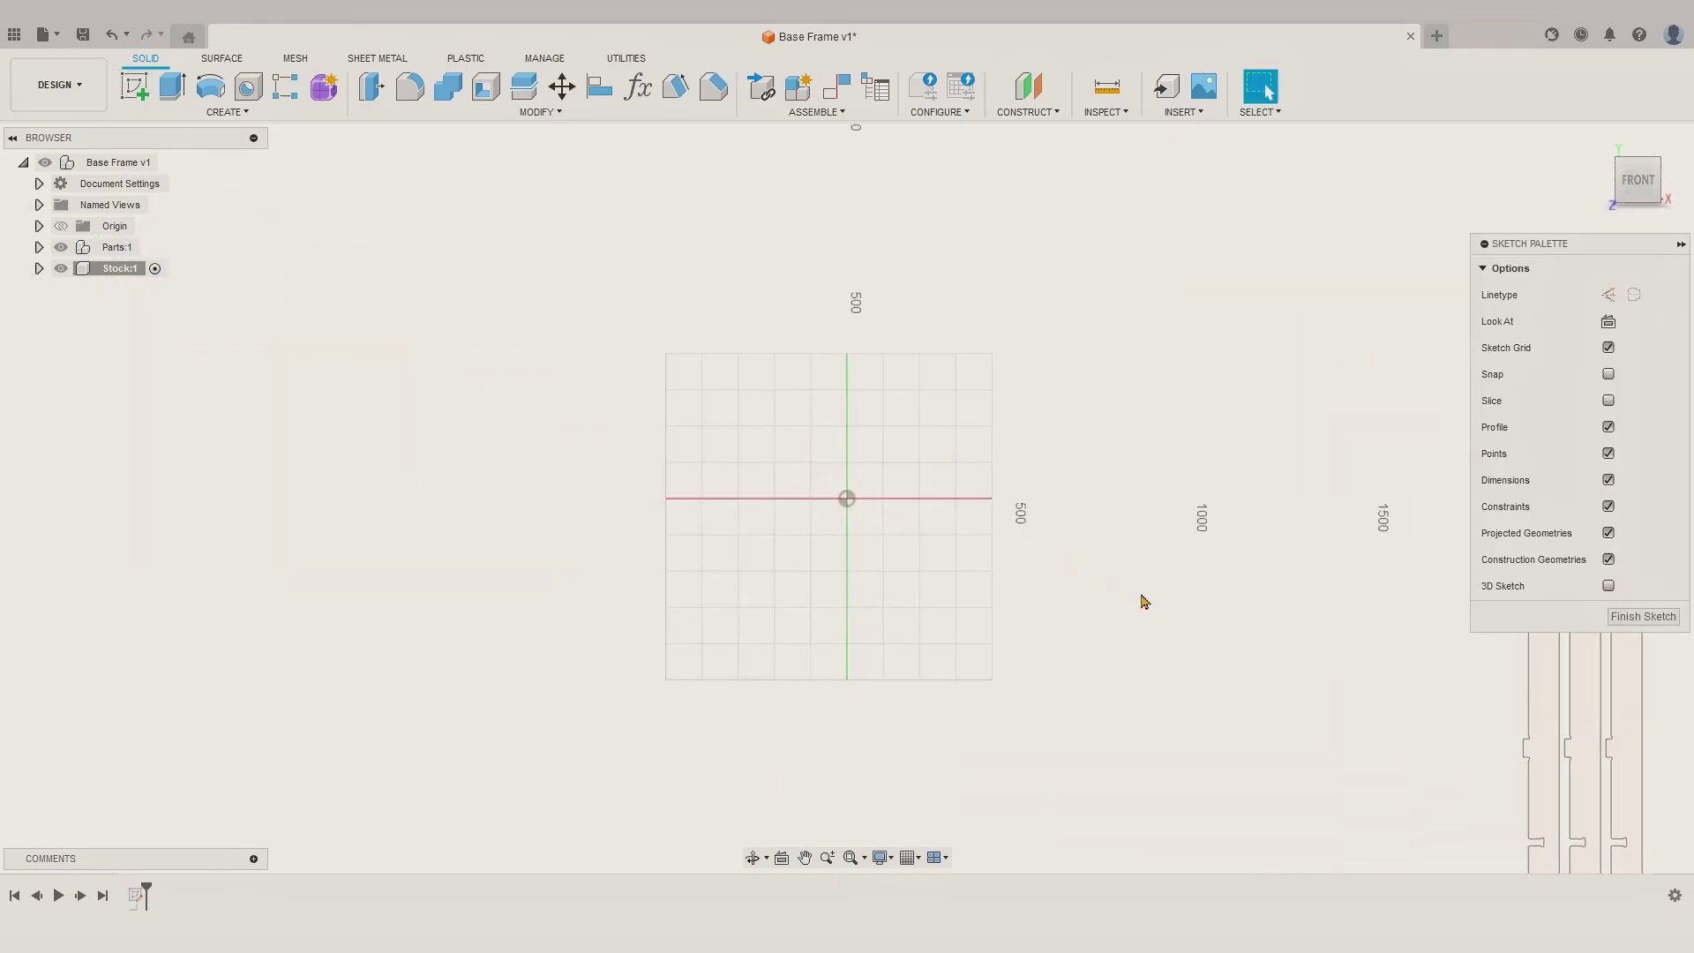
key(r)
click(688, 268)
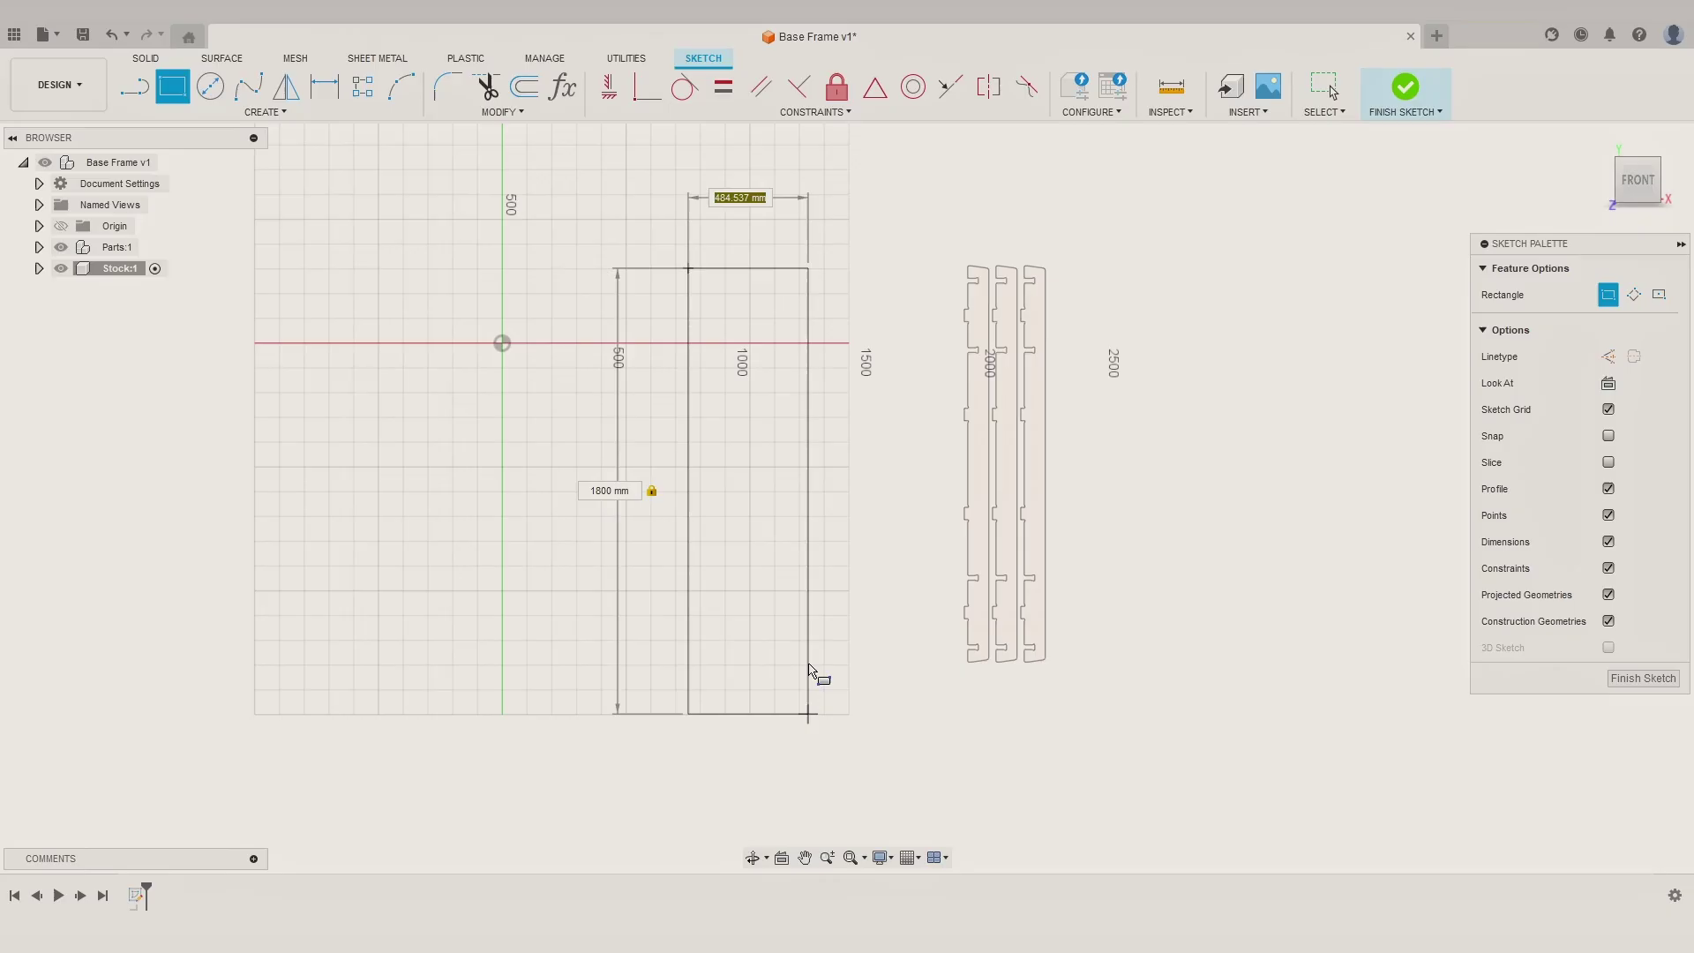
key(Return)
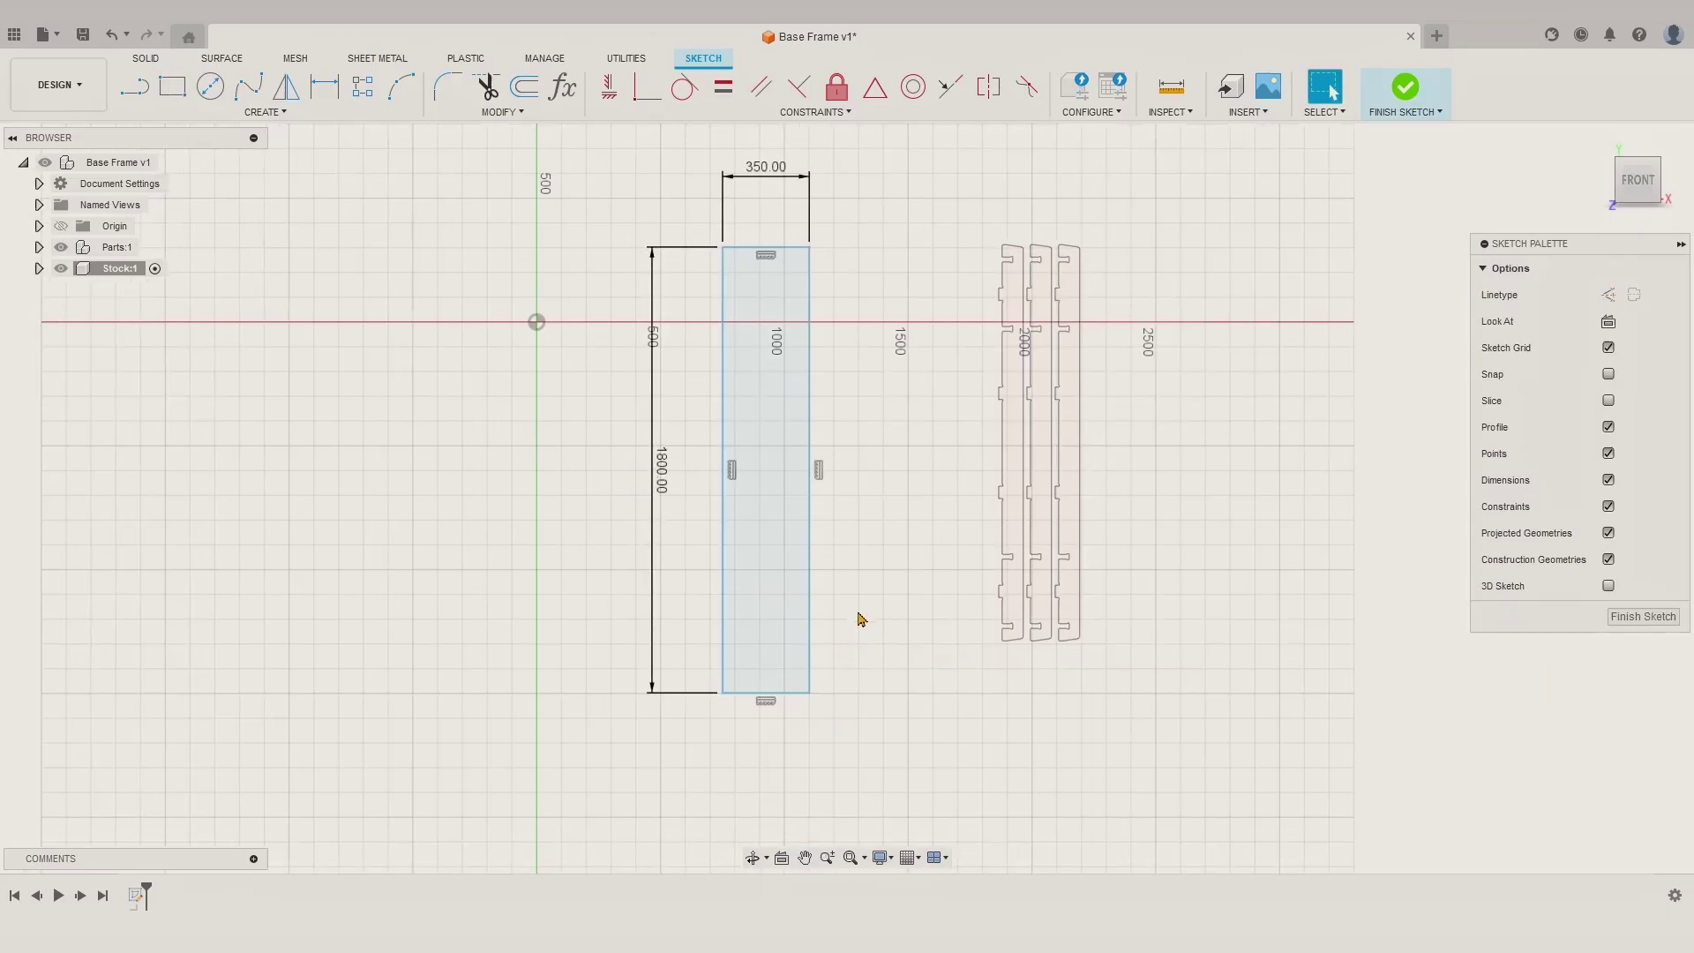
text(e18)
key(Return)
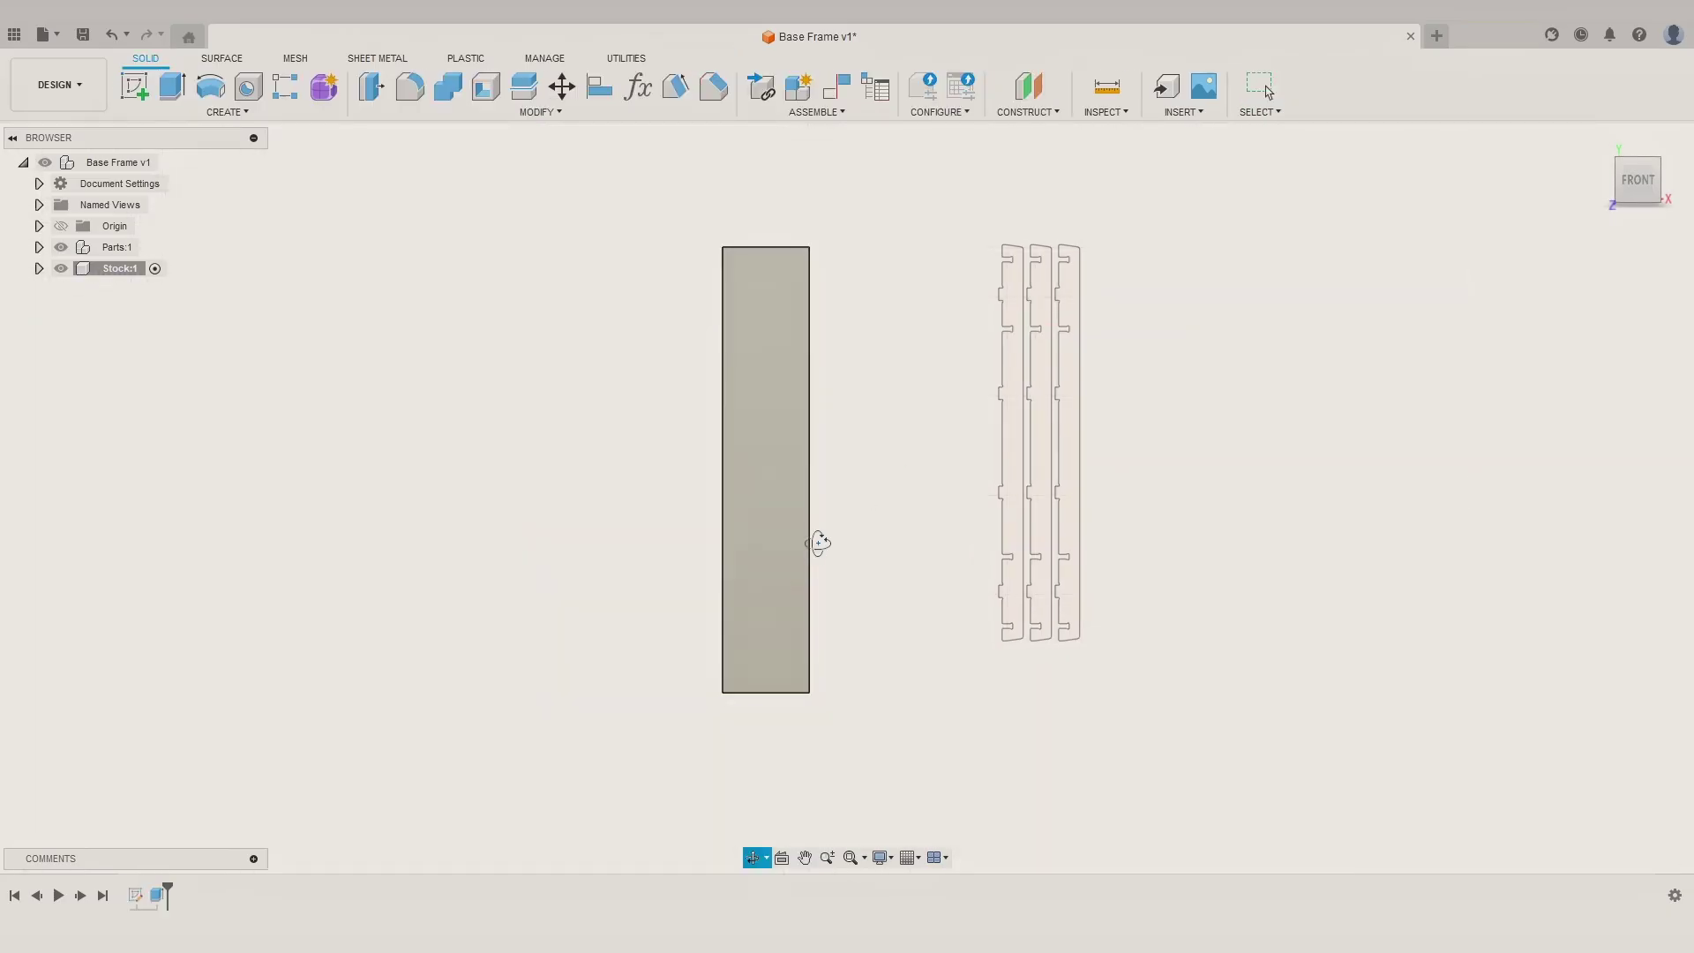
Step: Move the stock board over the three frame sticks to check that they fit within it
mouse_move(817, 541)
shift+middle_down()
mouse_move(1091, 570)
mouse_move(819, 545)
shift+middle_up()
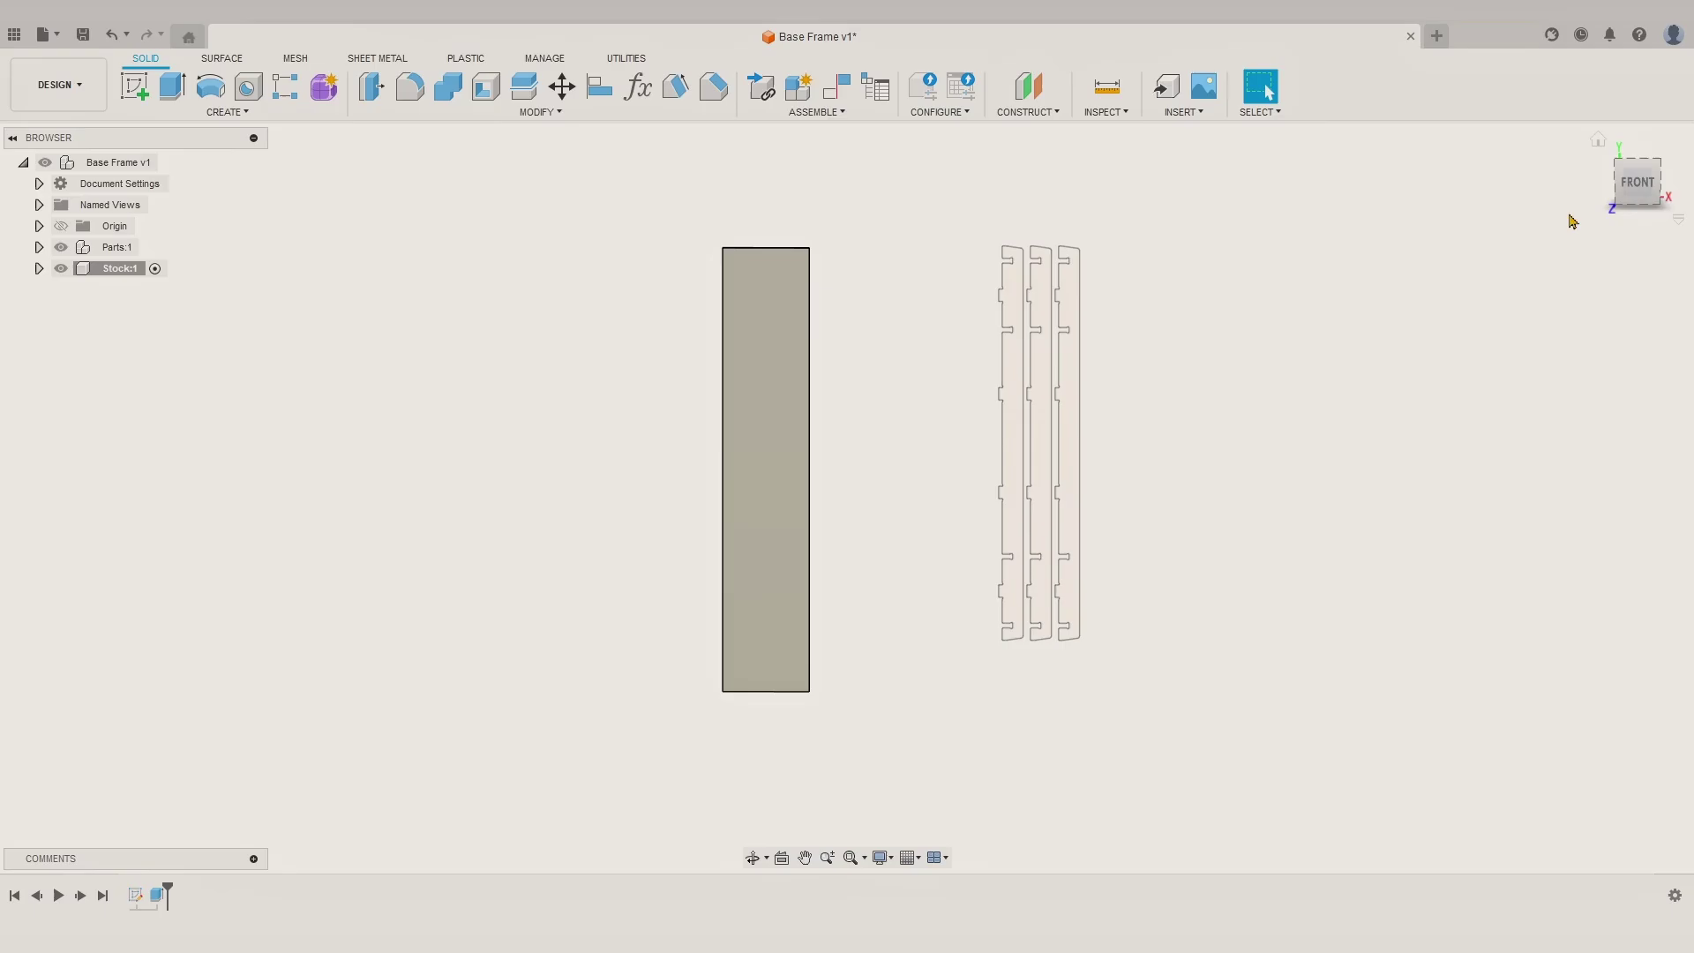
click(1637, 180)
drag(798, 635, 1060, 627)
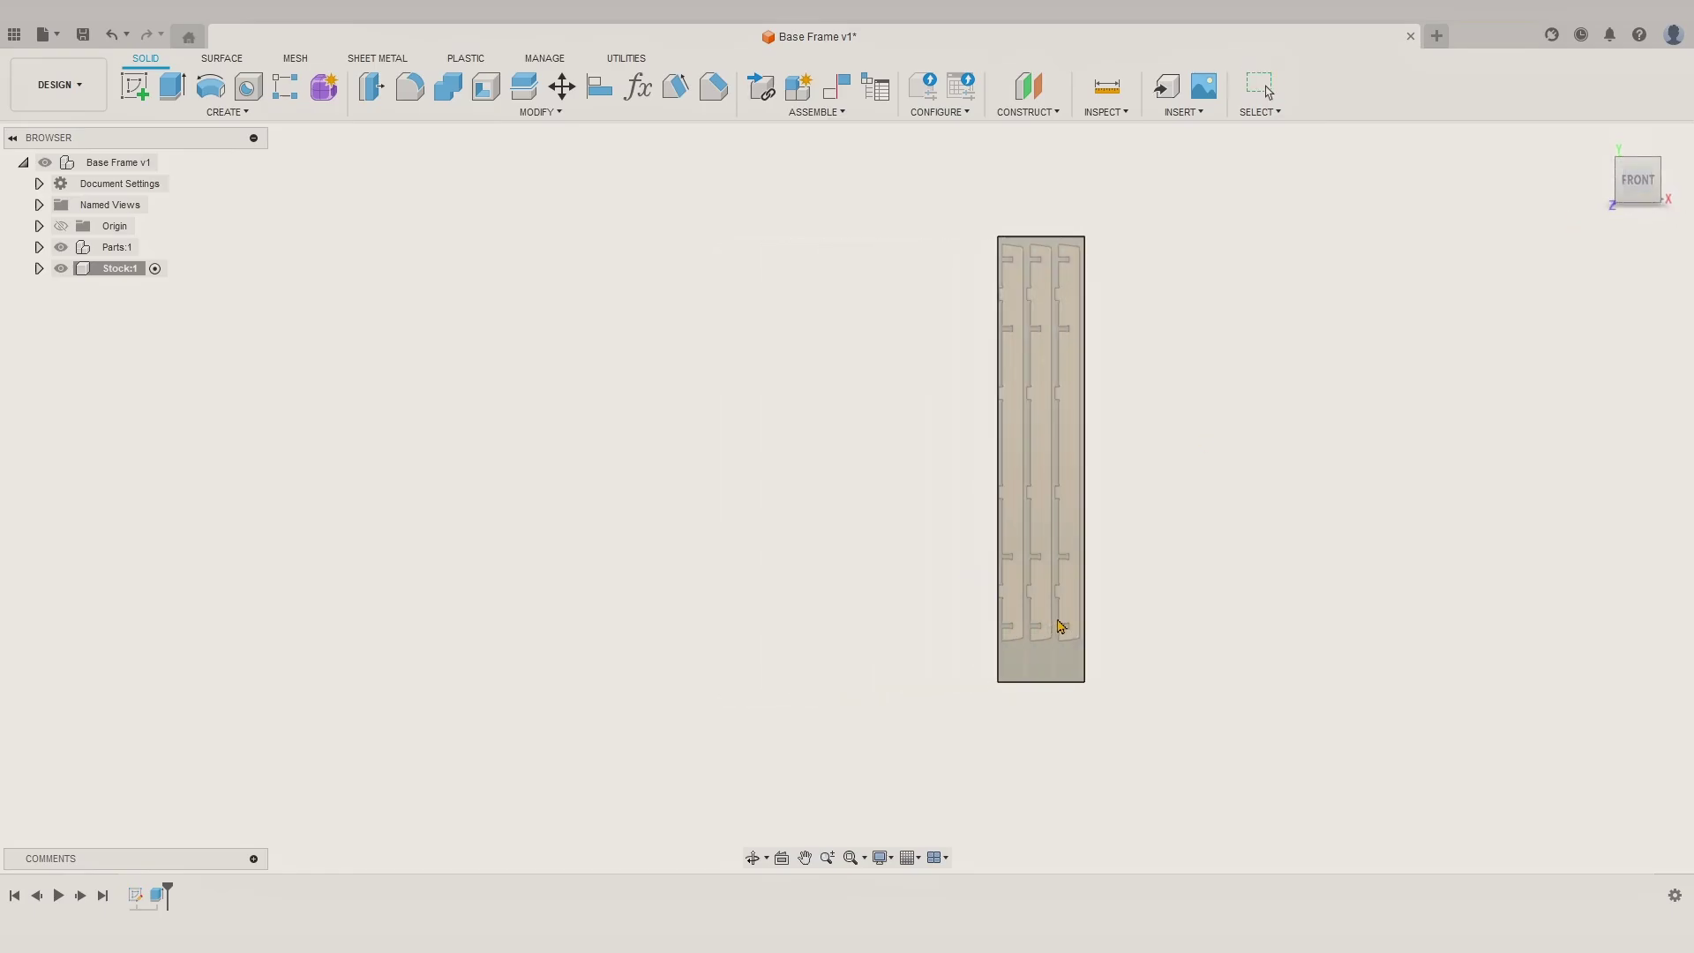
scroll(1073, 495, up, 3)
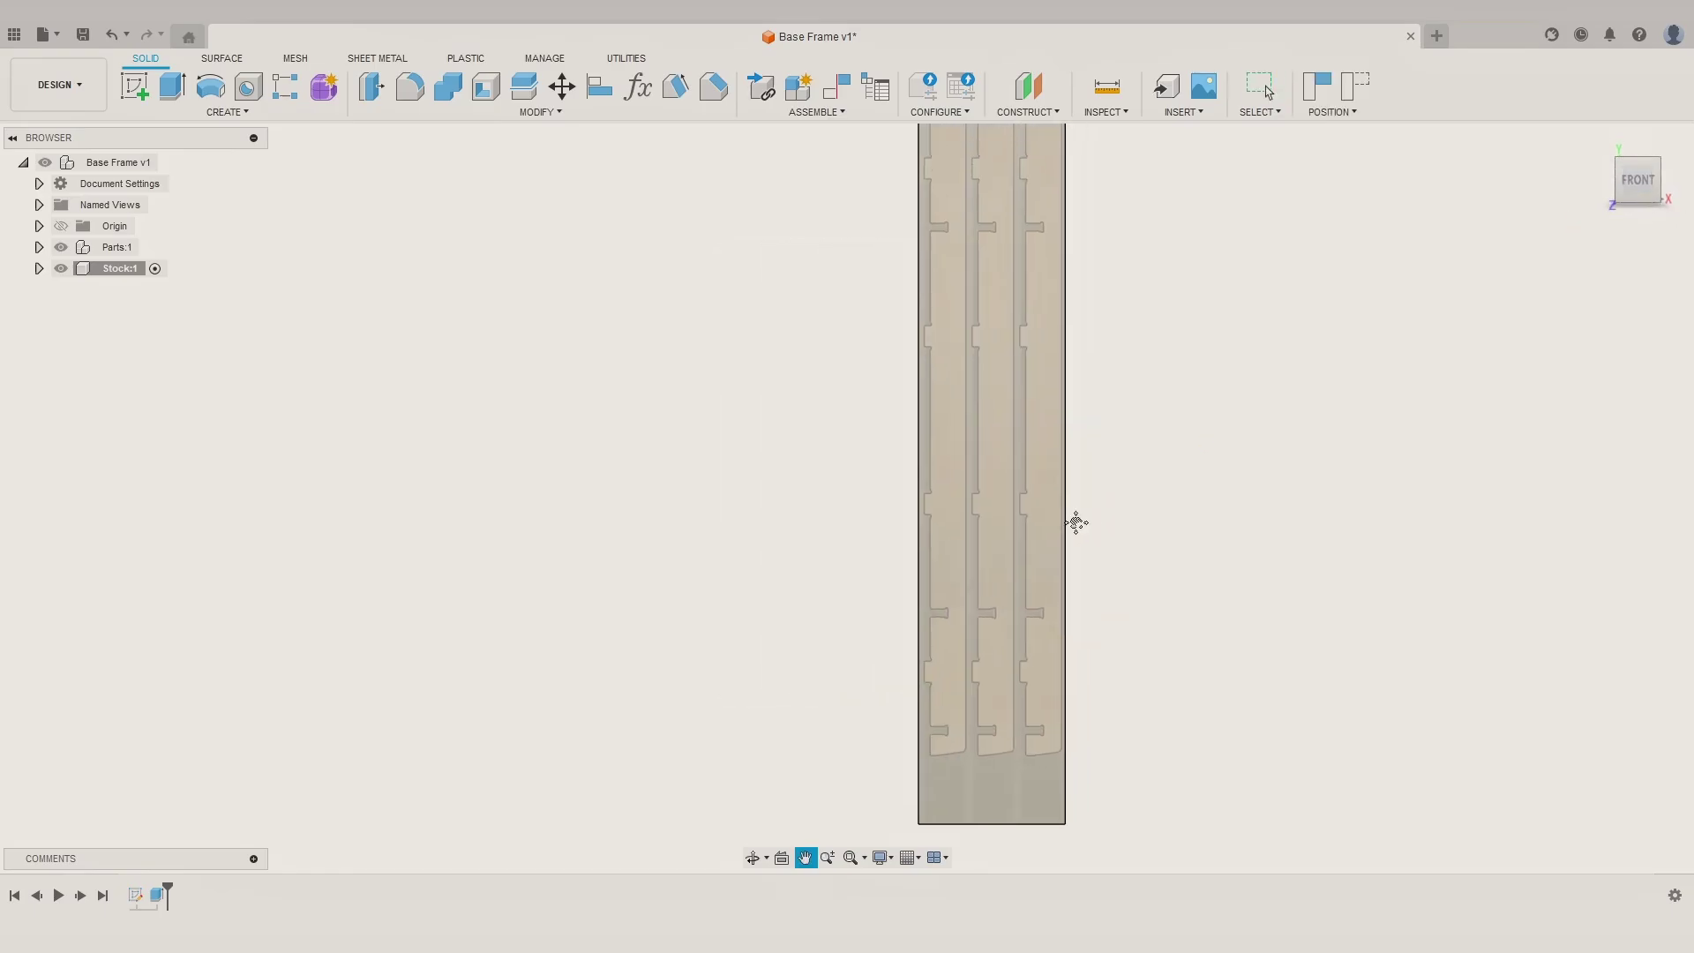
middle_drag(1073, 522, 884, 624)
drag(724, 483, 726, 483)
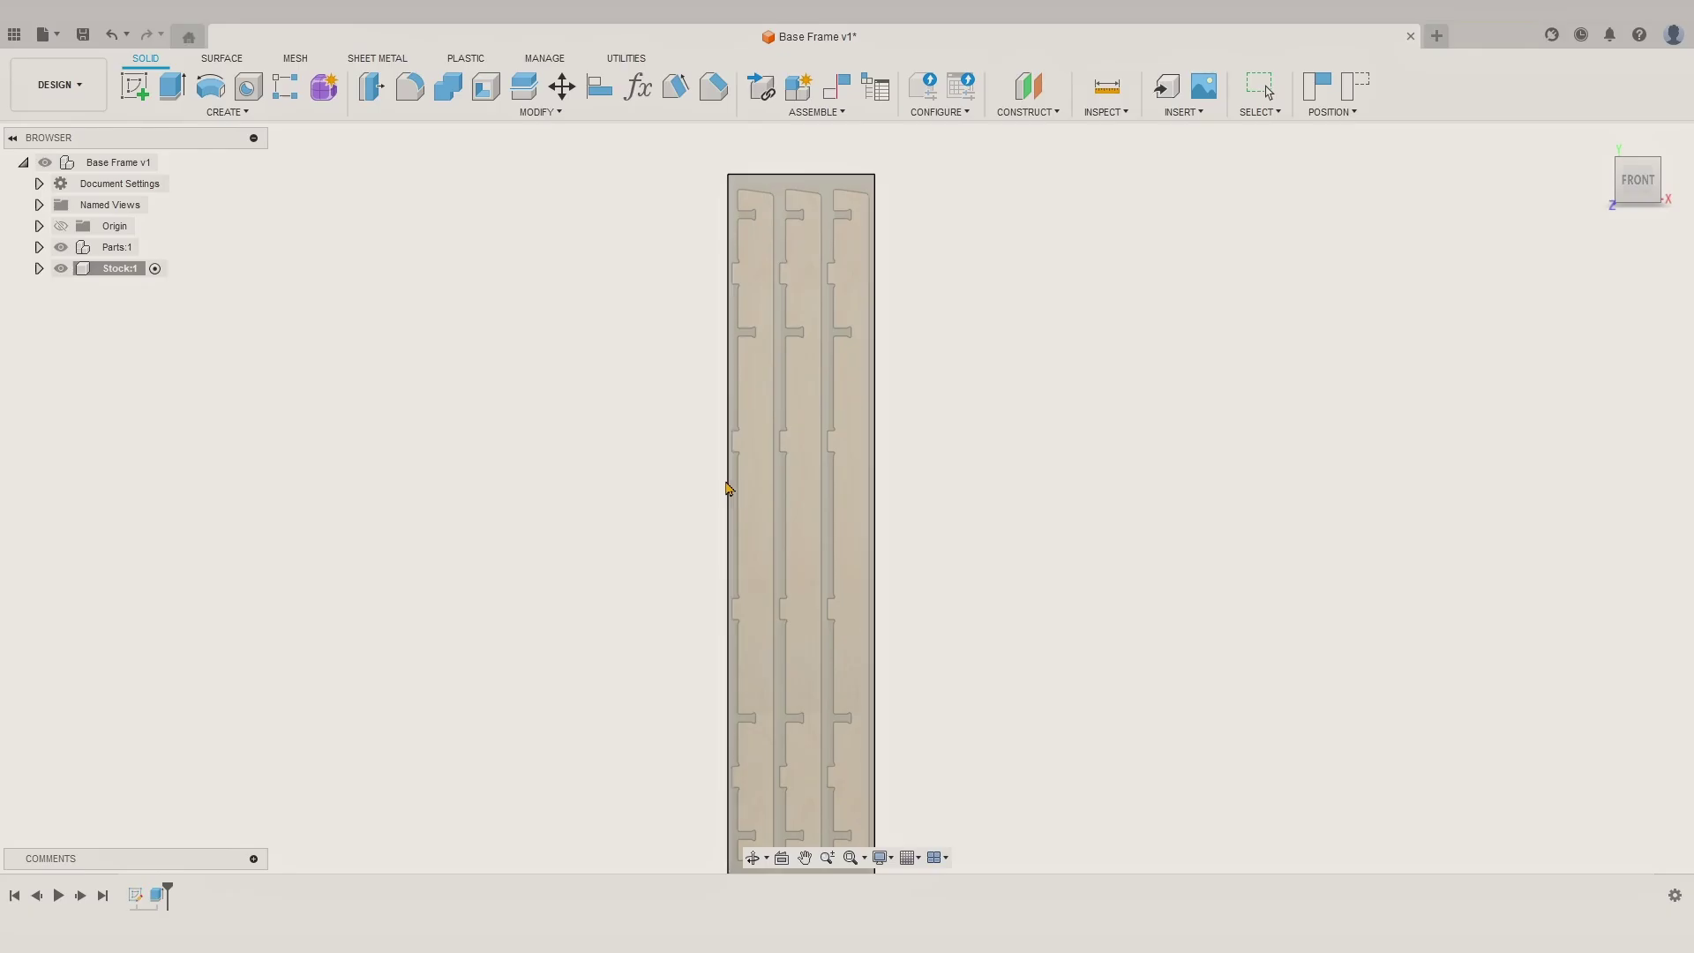
Step: Move the stock board off the frame sticks and place it just to their left
scroll(633, 533, down, 2)
drag(769, 772, 614, 771)
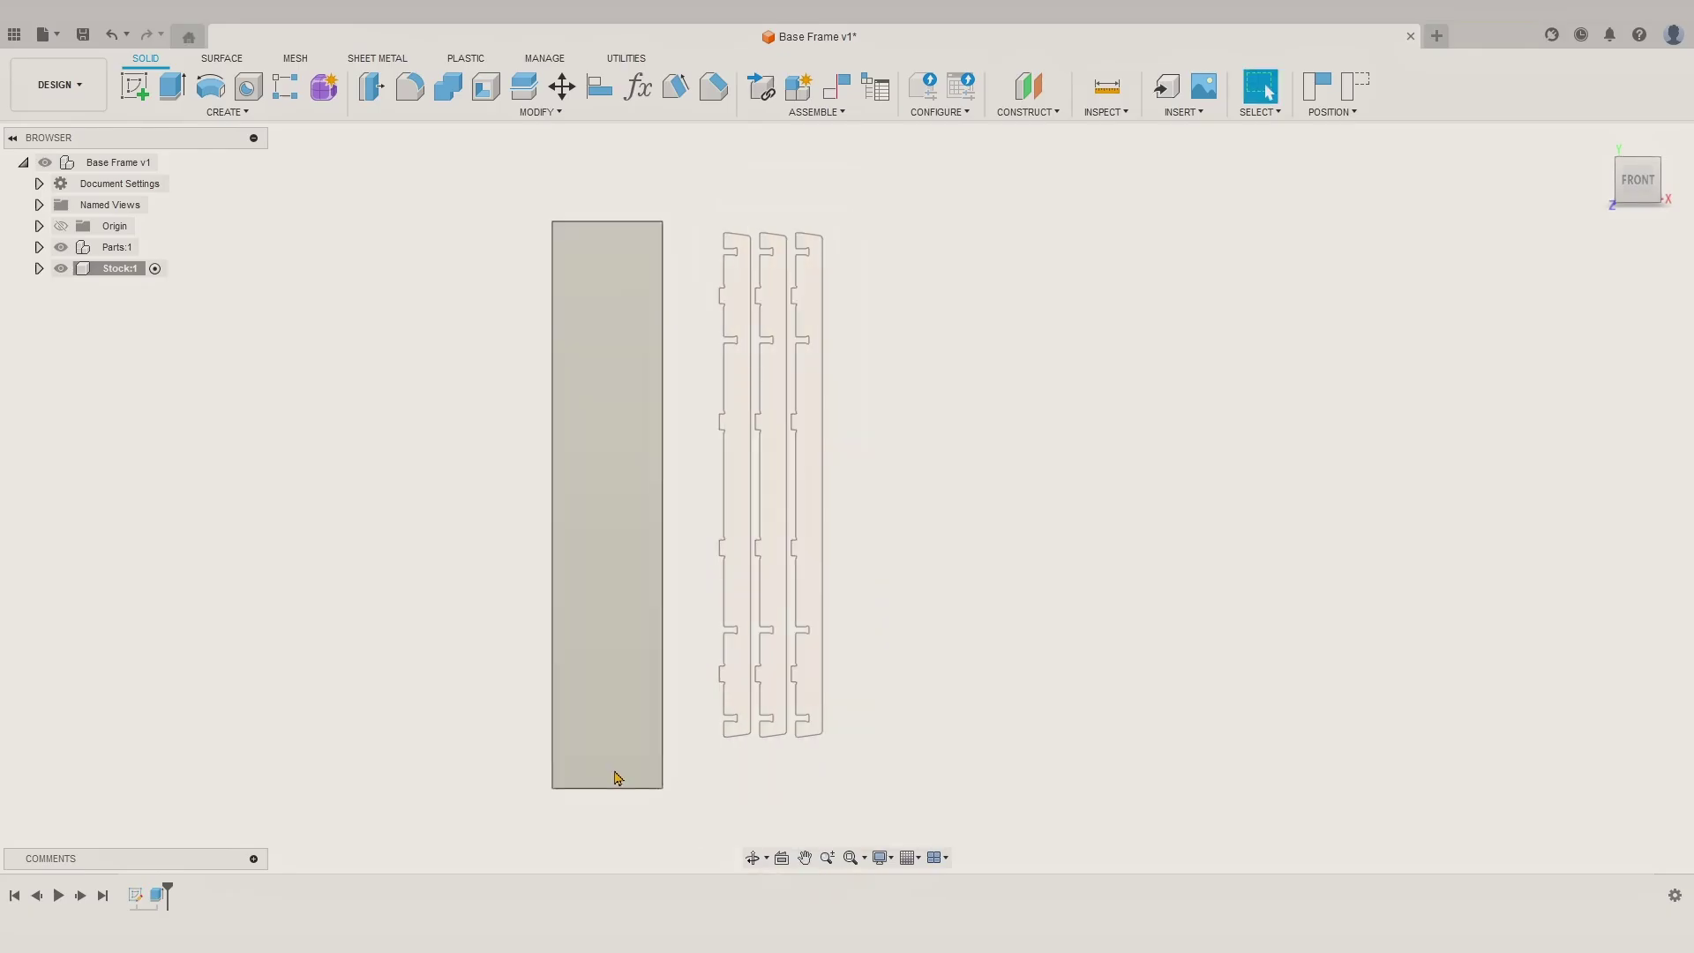
middle_drag(493, 454, 504, 446)
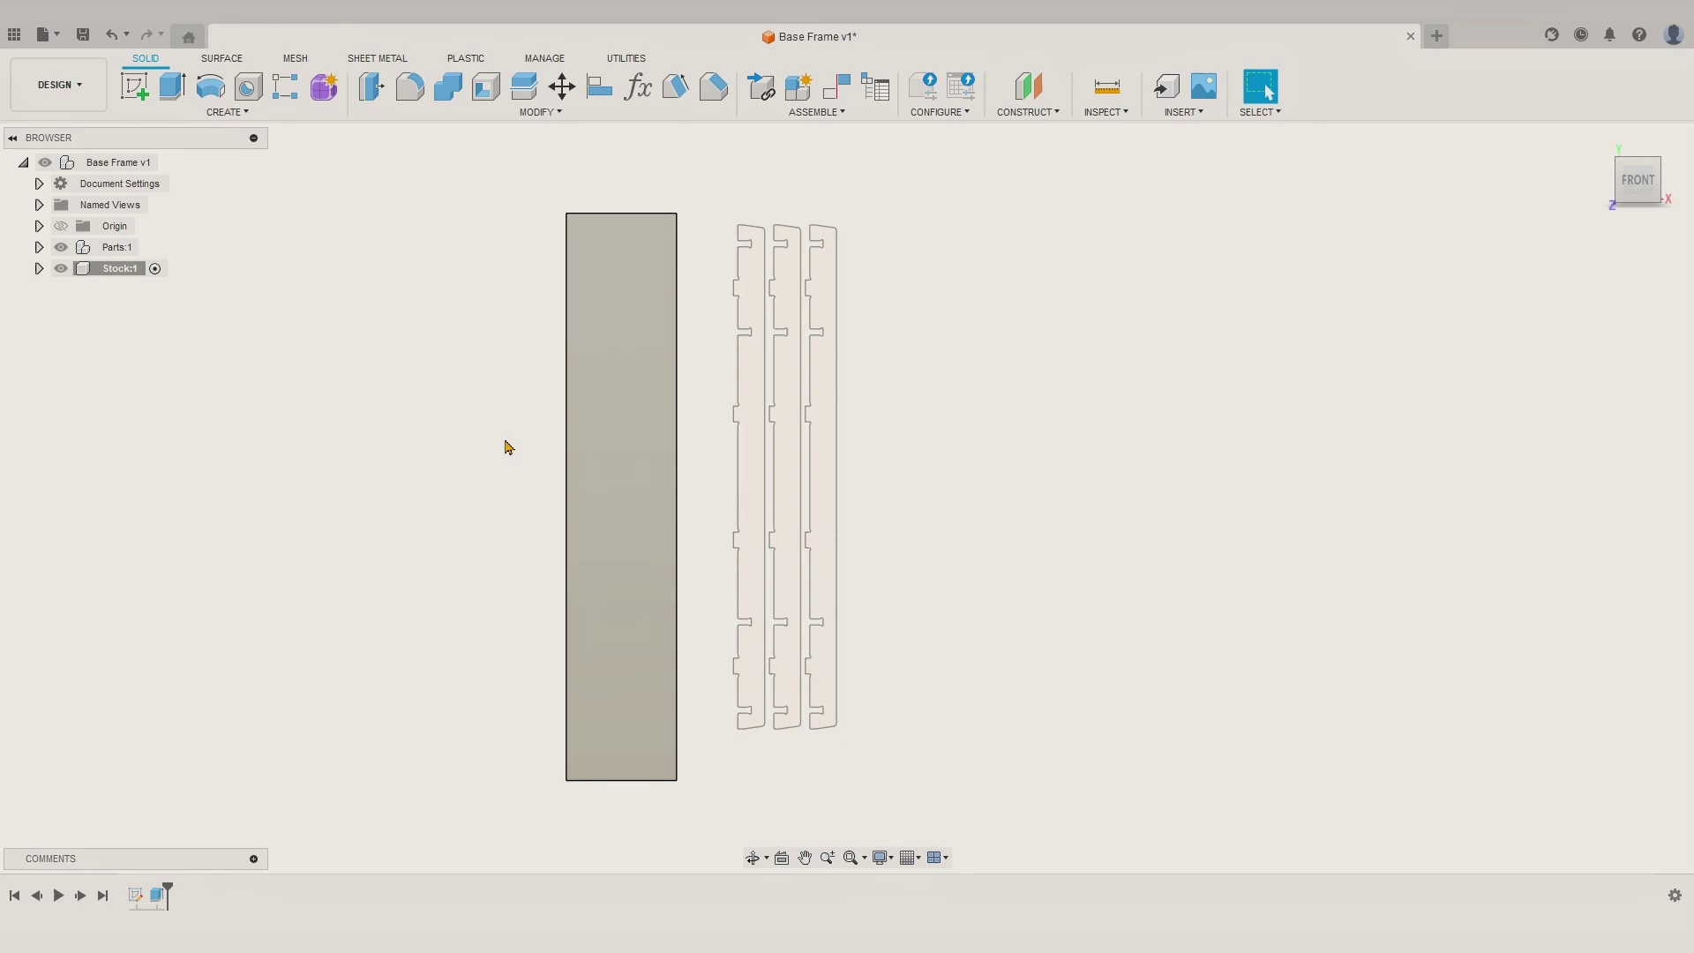
Step: Sketch a horizontal construction line across the full width of the stock board's front face
key(l)
click(618, 442)
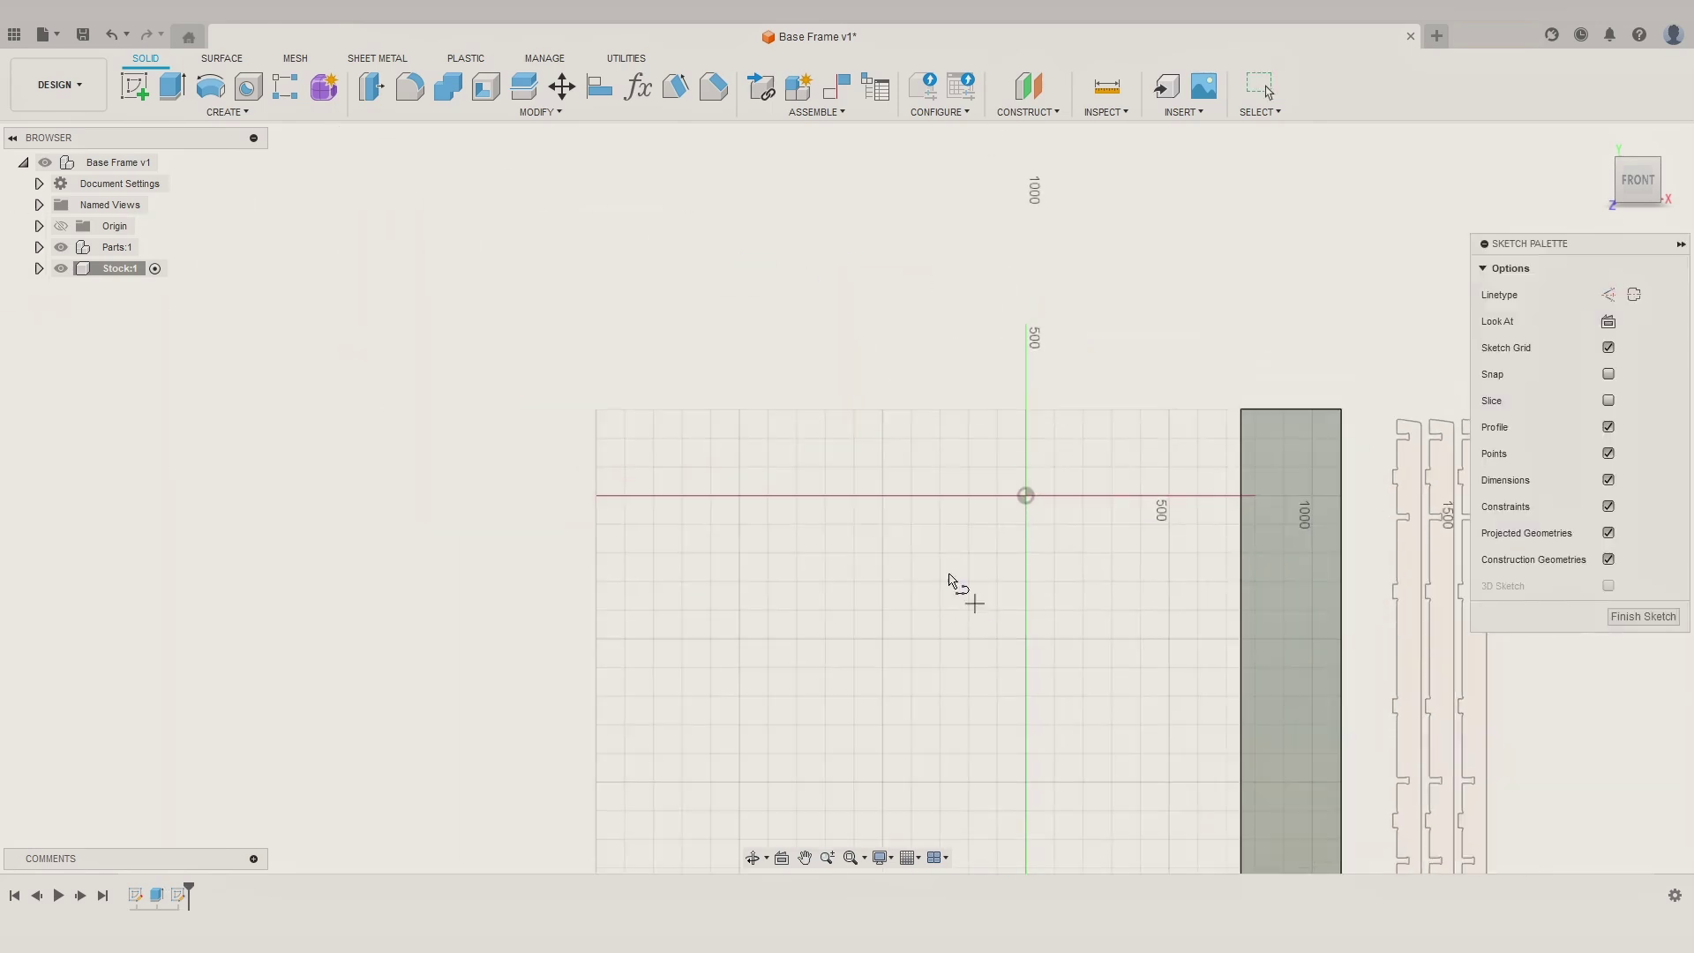
middle_drag(949, 578, 607, 445)
mouse_move(953, 499)
middle_down()
mouse_move(741, 465)
mouse_move(722, 425)
middle_up()
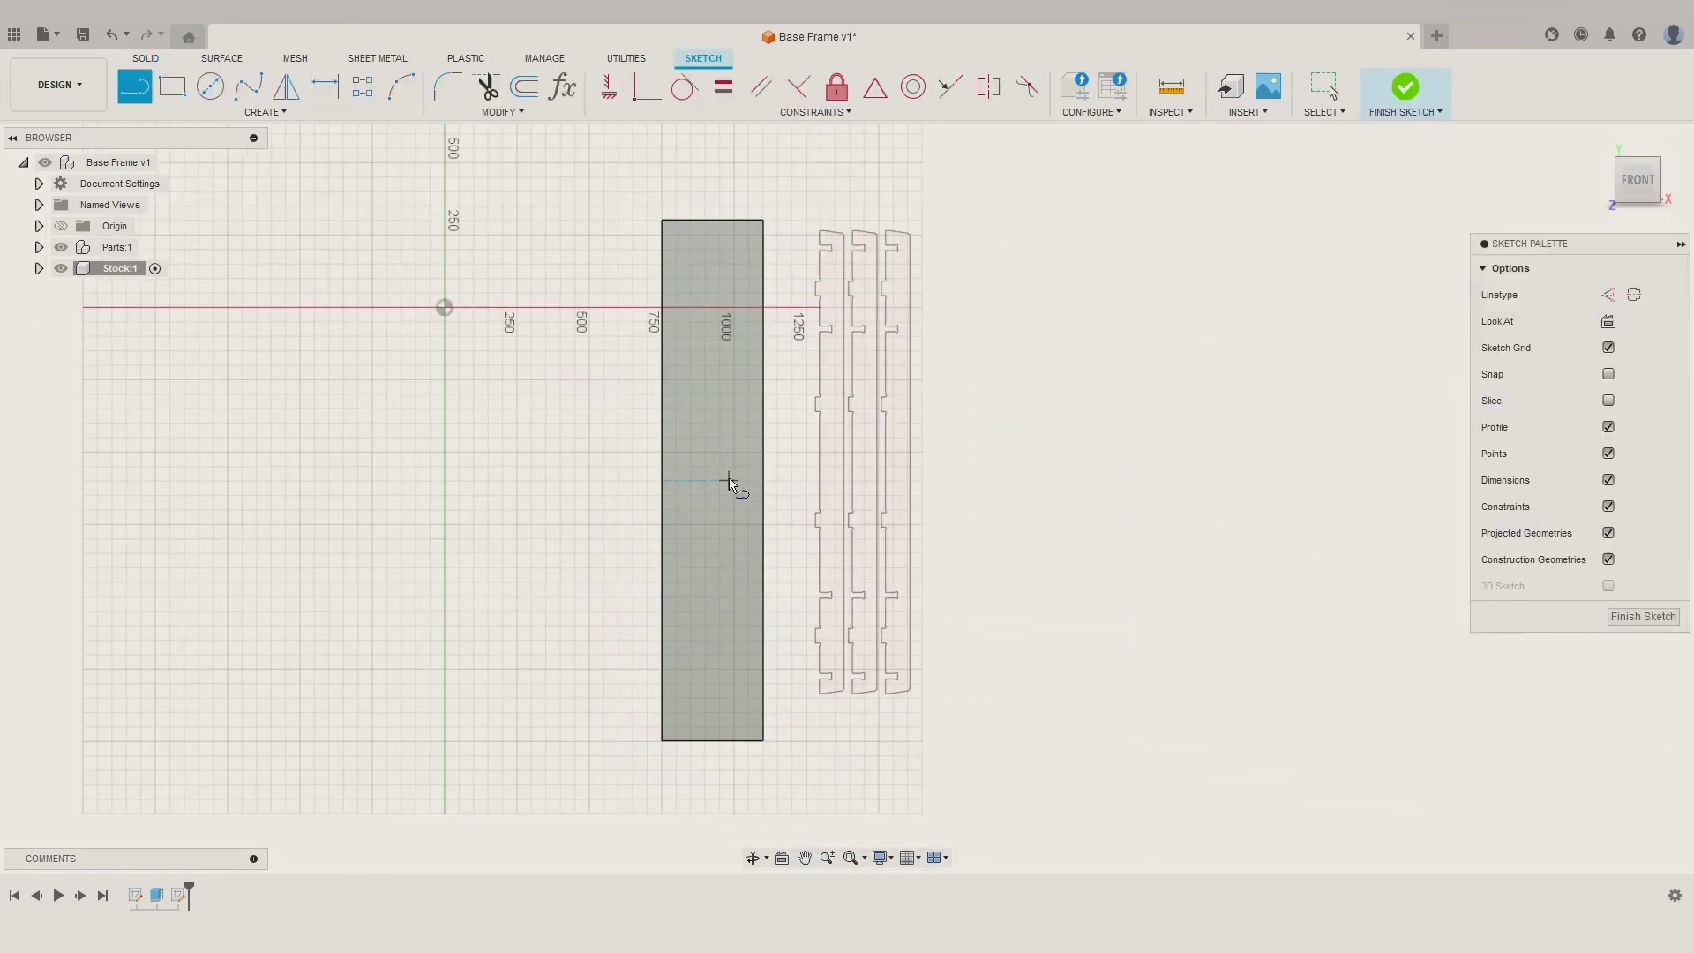
scroll(671, 446, up, 2)
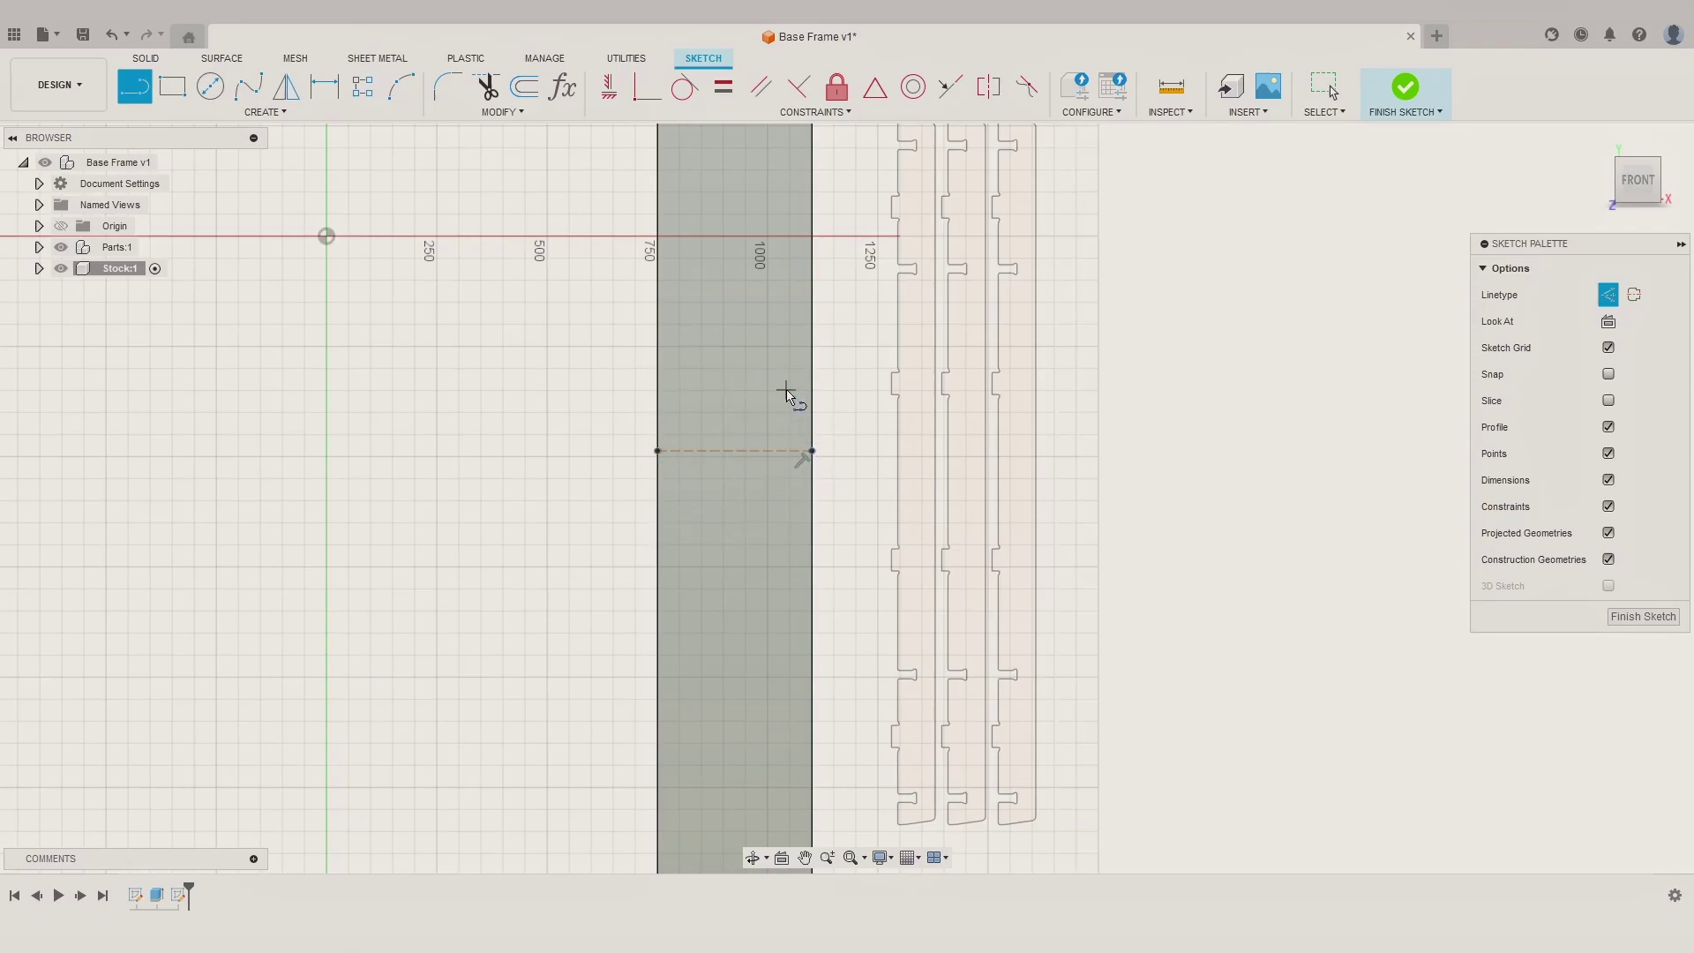
mouse_move(785, 393)
middle_down()
mouse_move(799, 514)
mouse_move(826, 472)
middle_up()
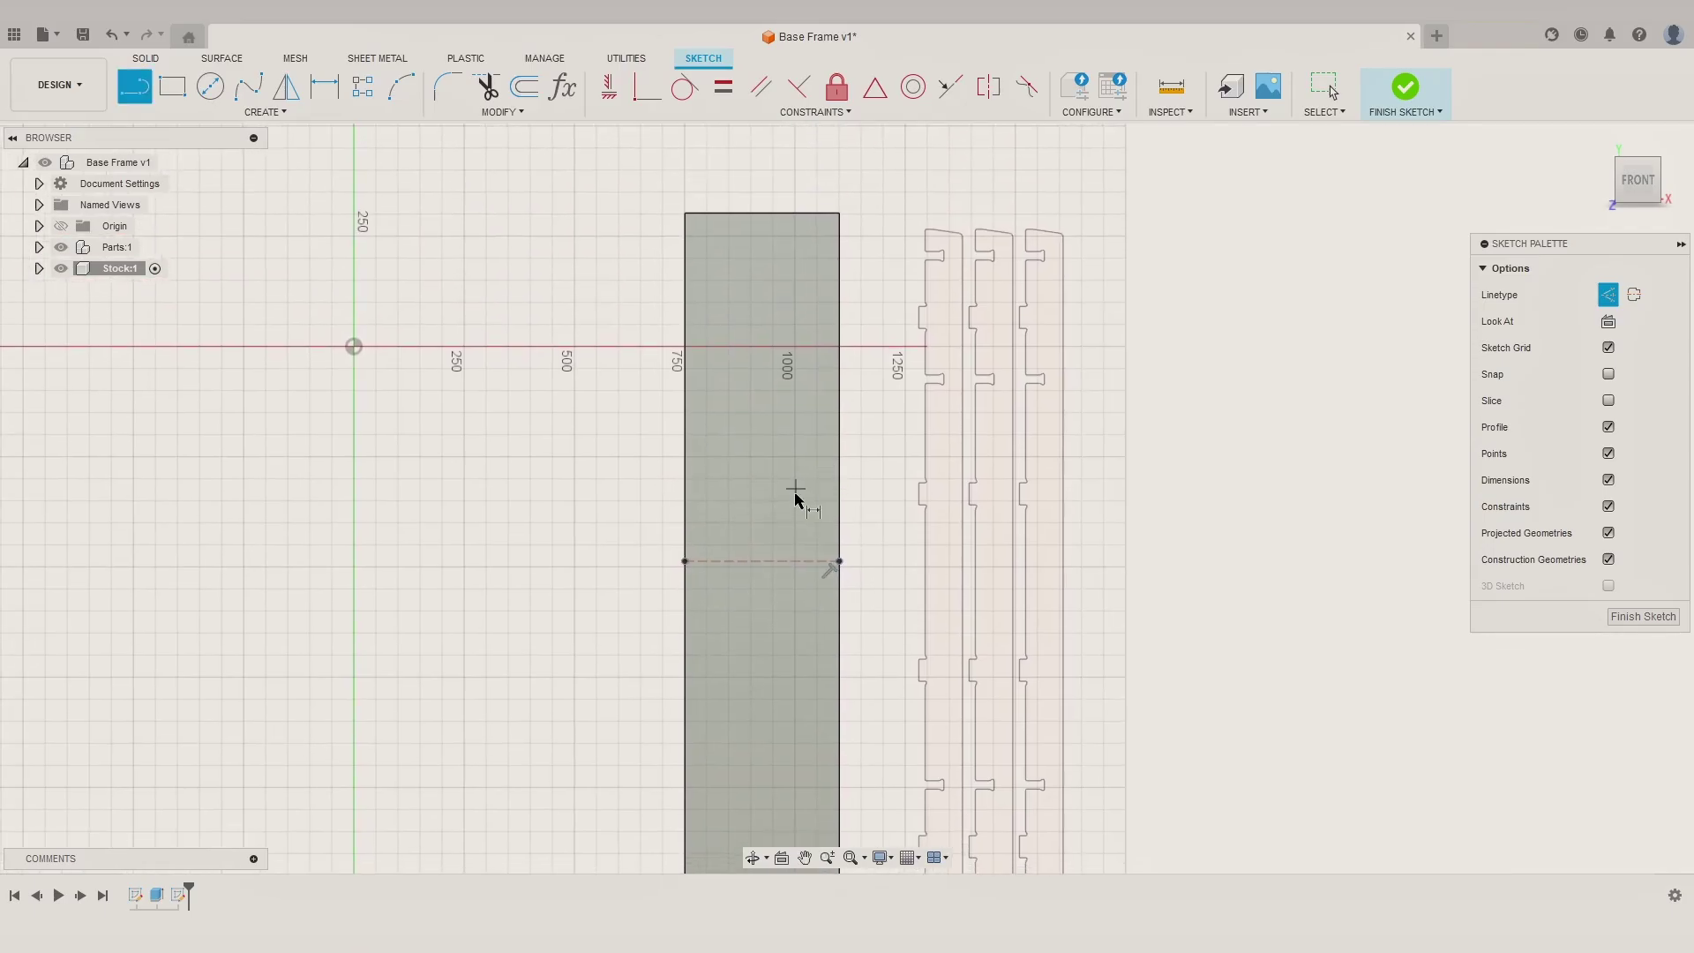
Step: Dimension the construction line 830 mm below the stock board's top edge
key(d)
click(745, 213)
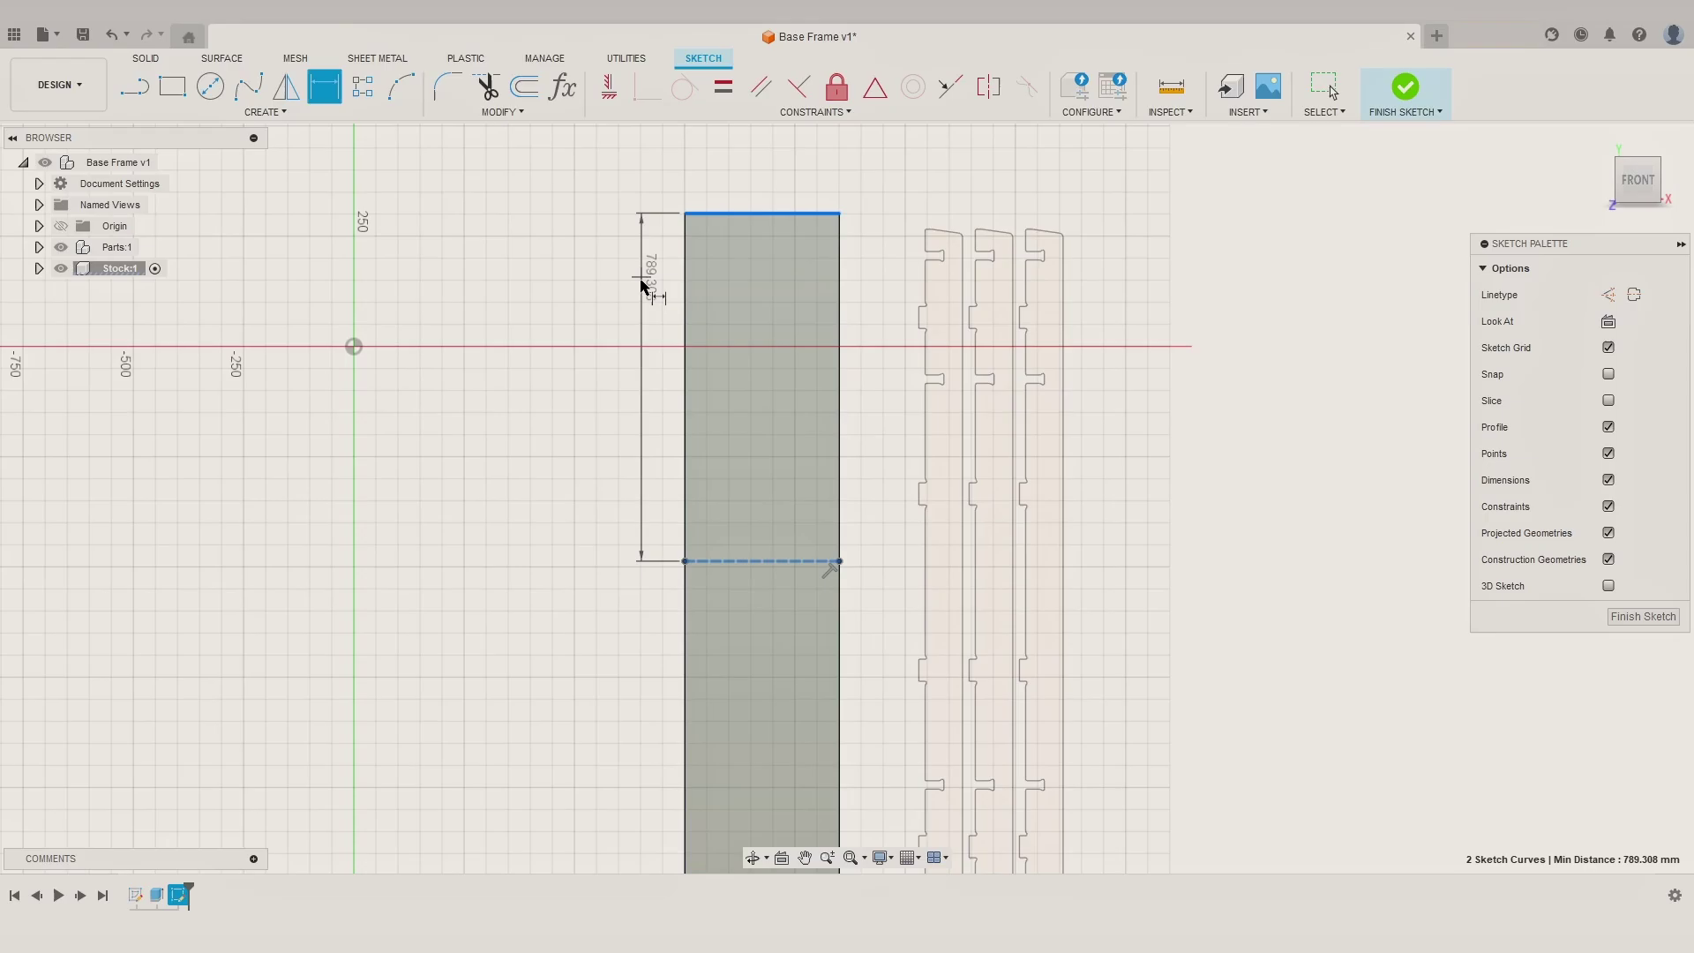
click(636, 289)
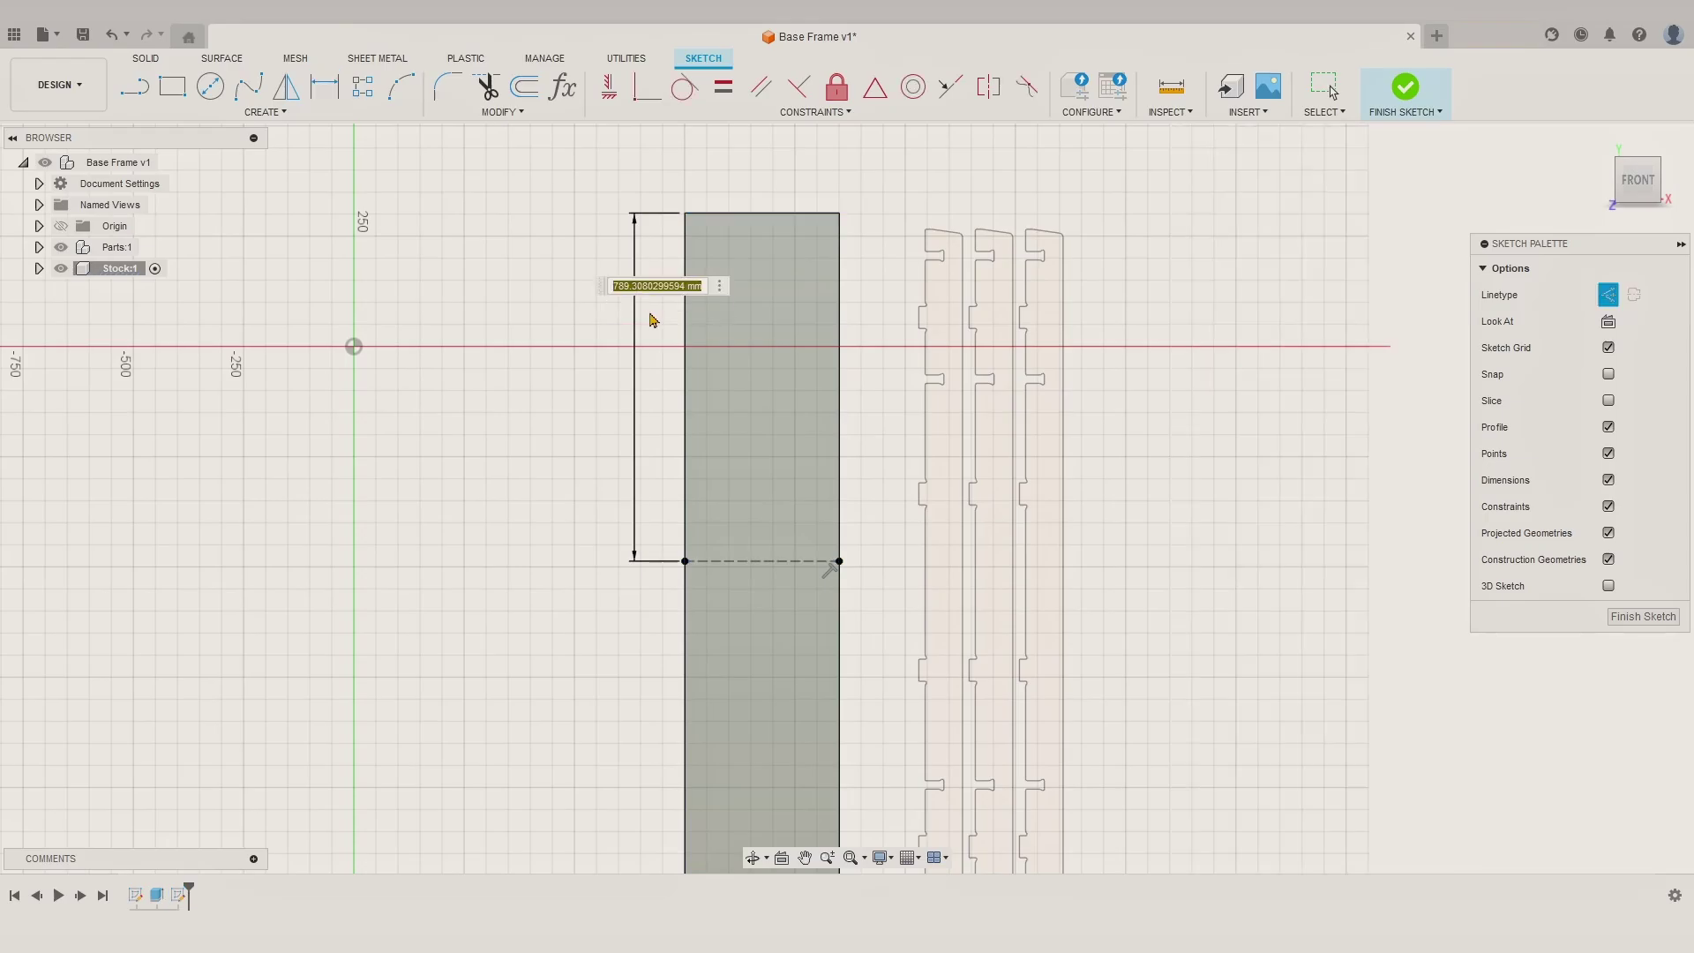
key(Return)
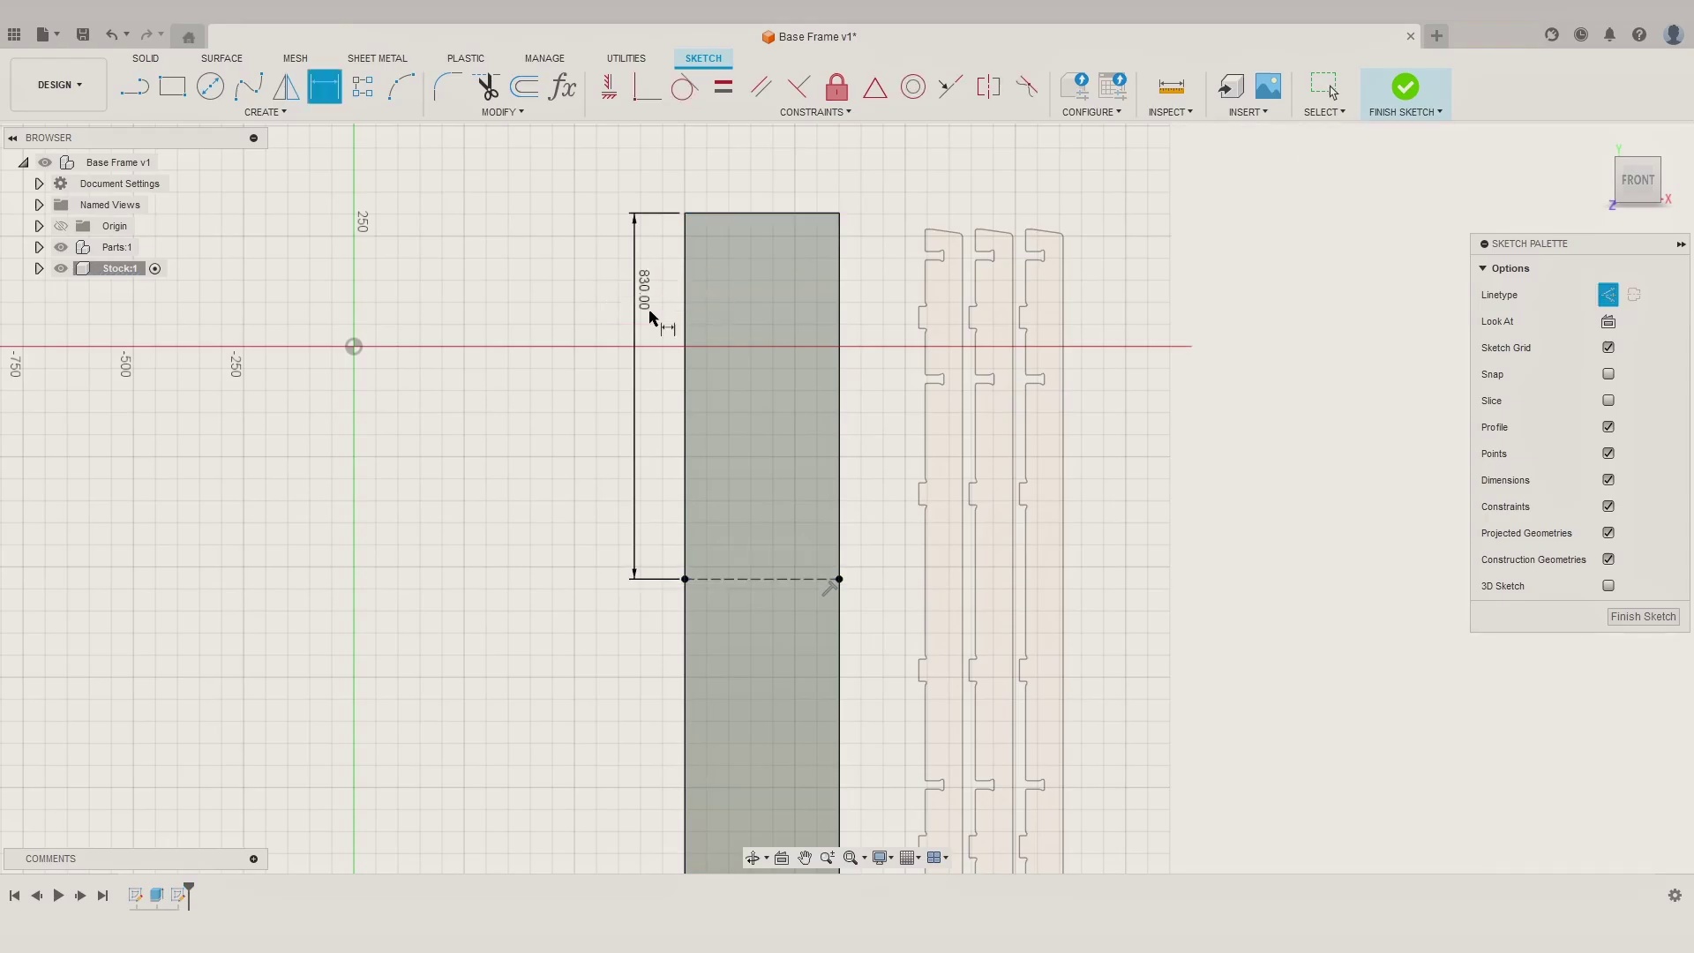
Step: Sketch two 8 mm circles centred on the construction line, one near each side edge of the stock
middle_drag(688, 497, 664, 432)
middle_drag(649, 508, 642, 503)
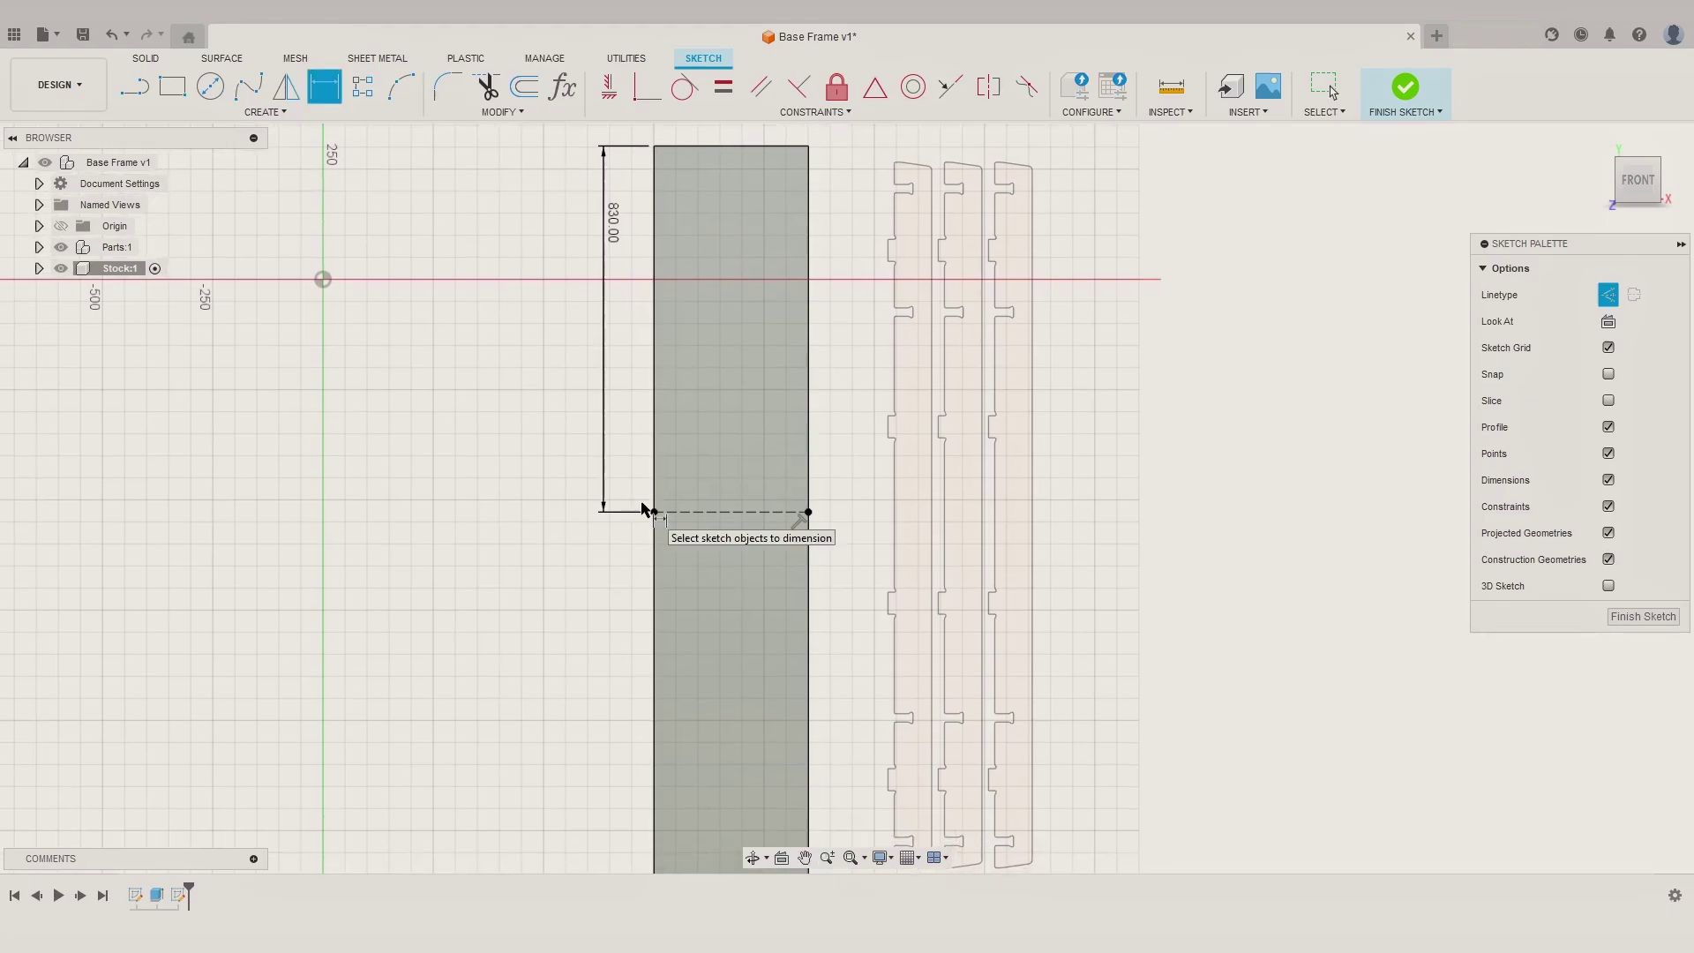
click(212, 87)
scroll(673, 521, down, 1)
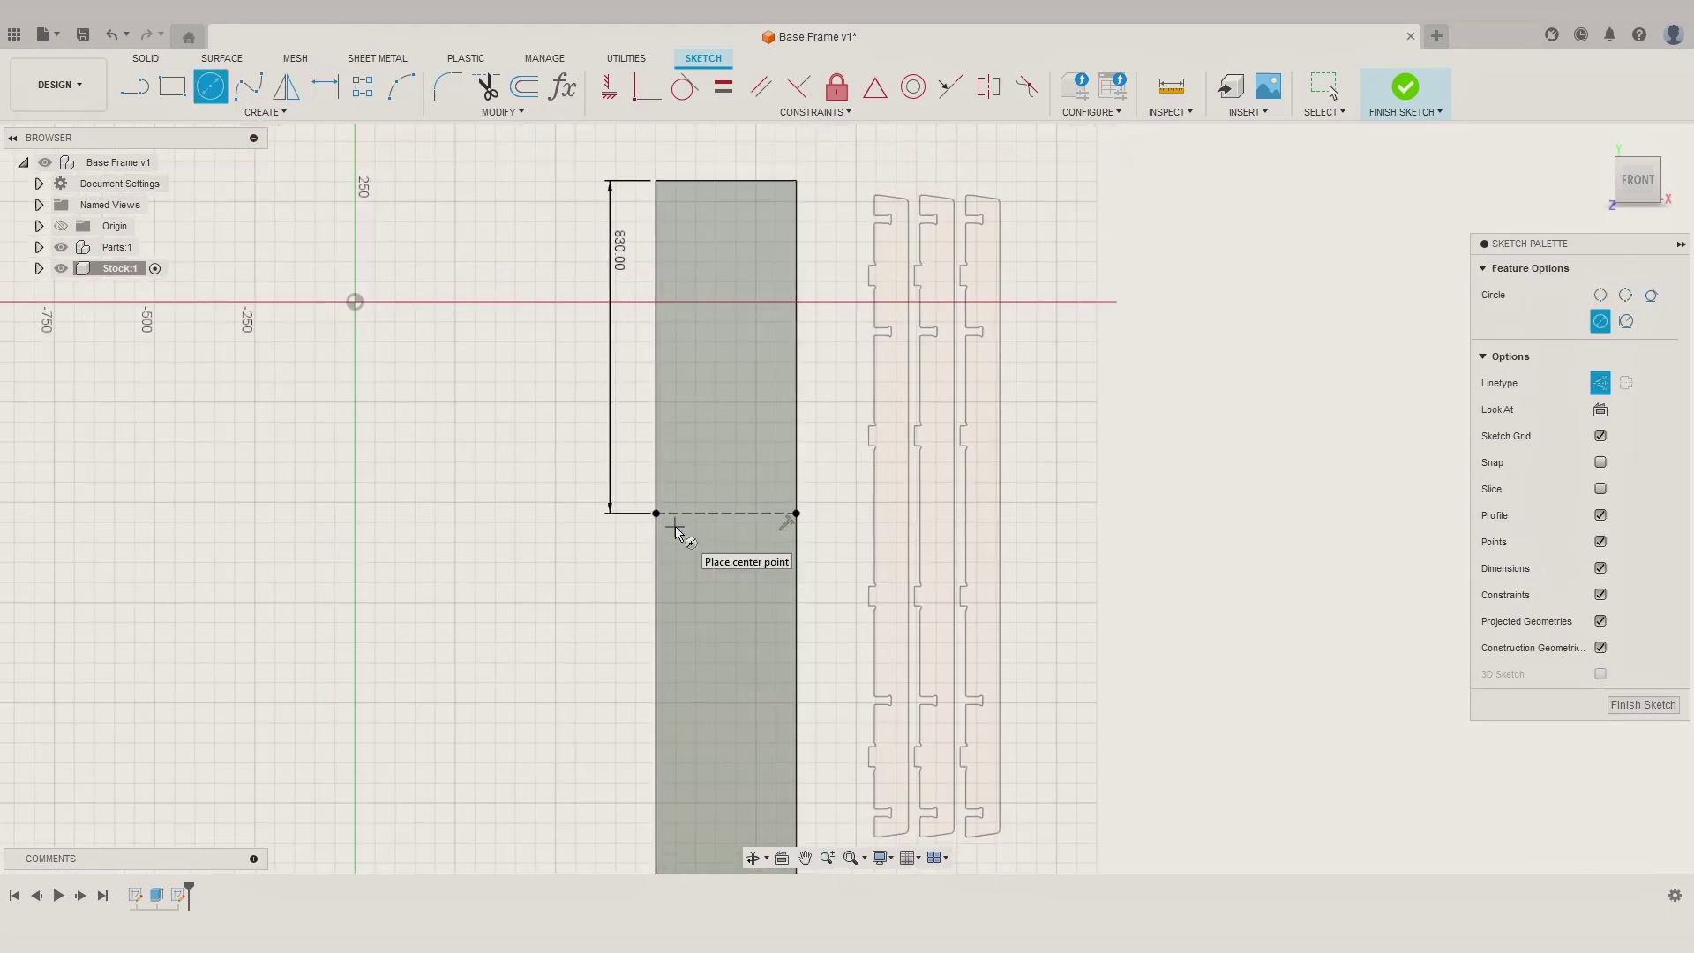
scroll(675, 518, up, 6)
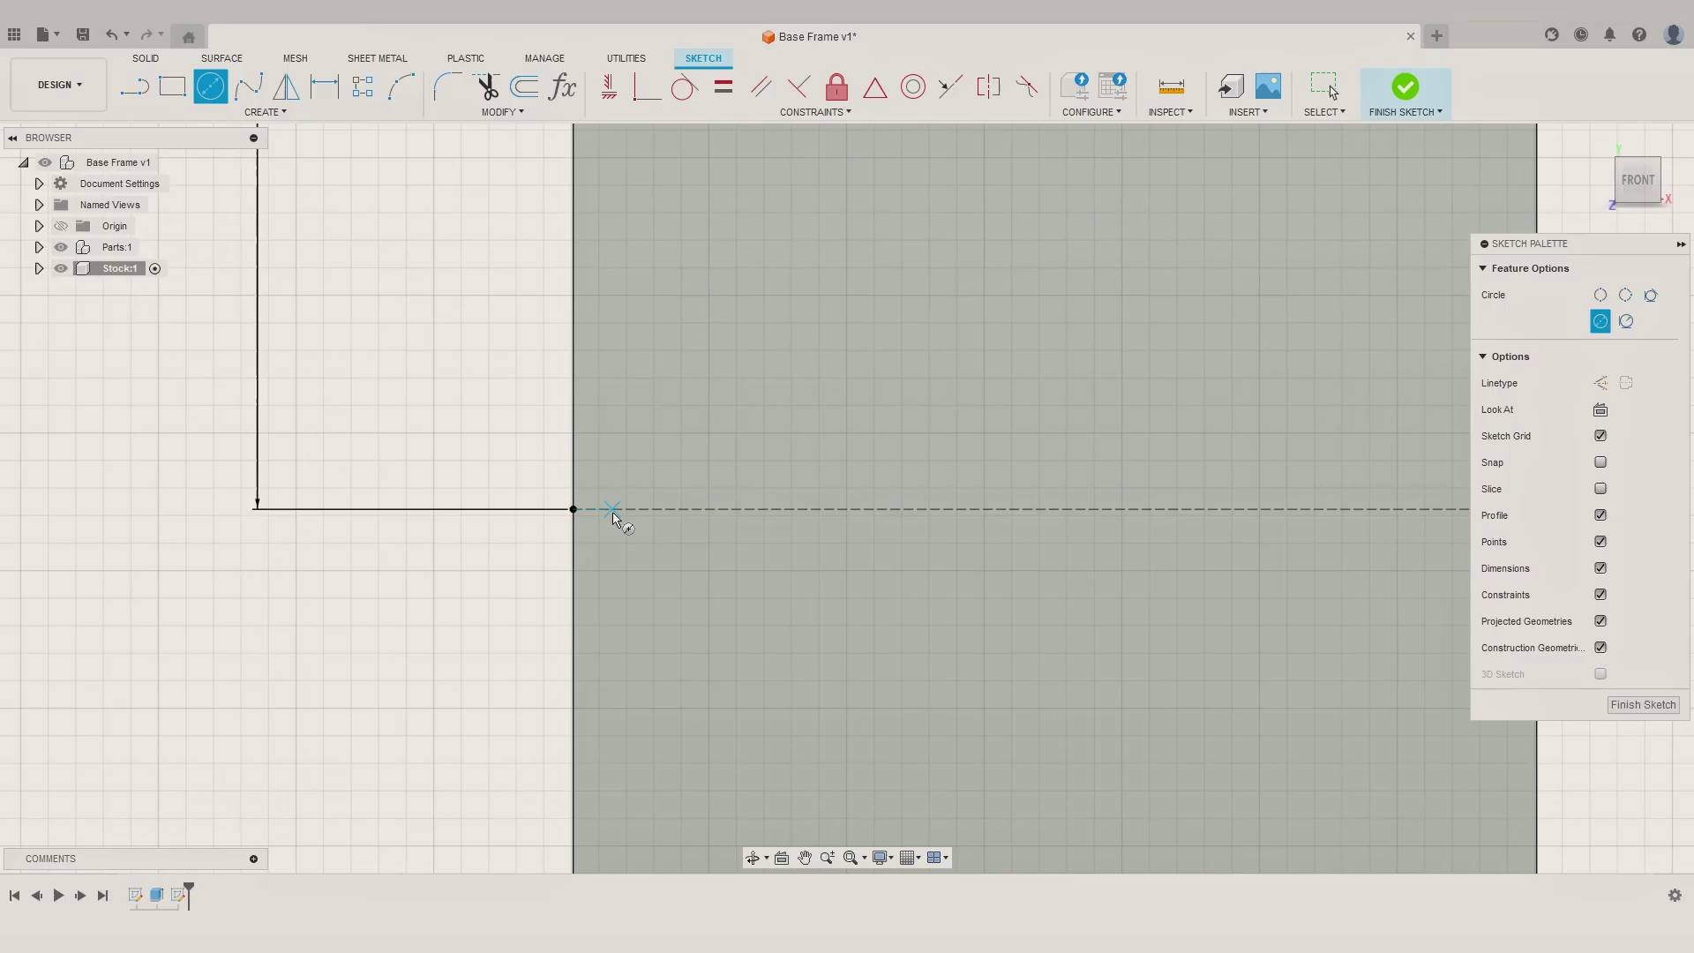
key(Return)
middle_drag(741, 533, 555, 518)
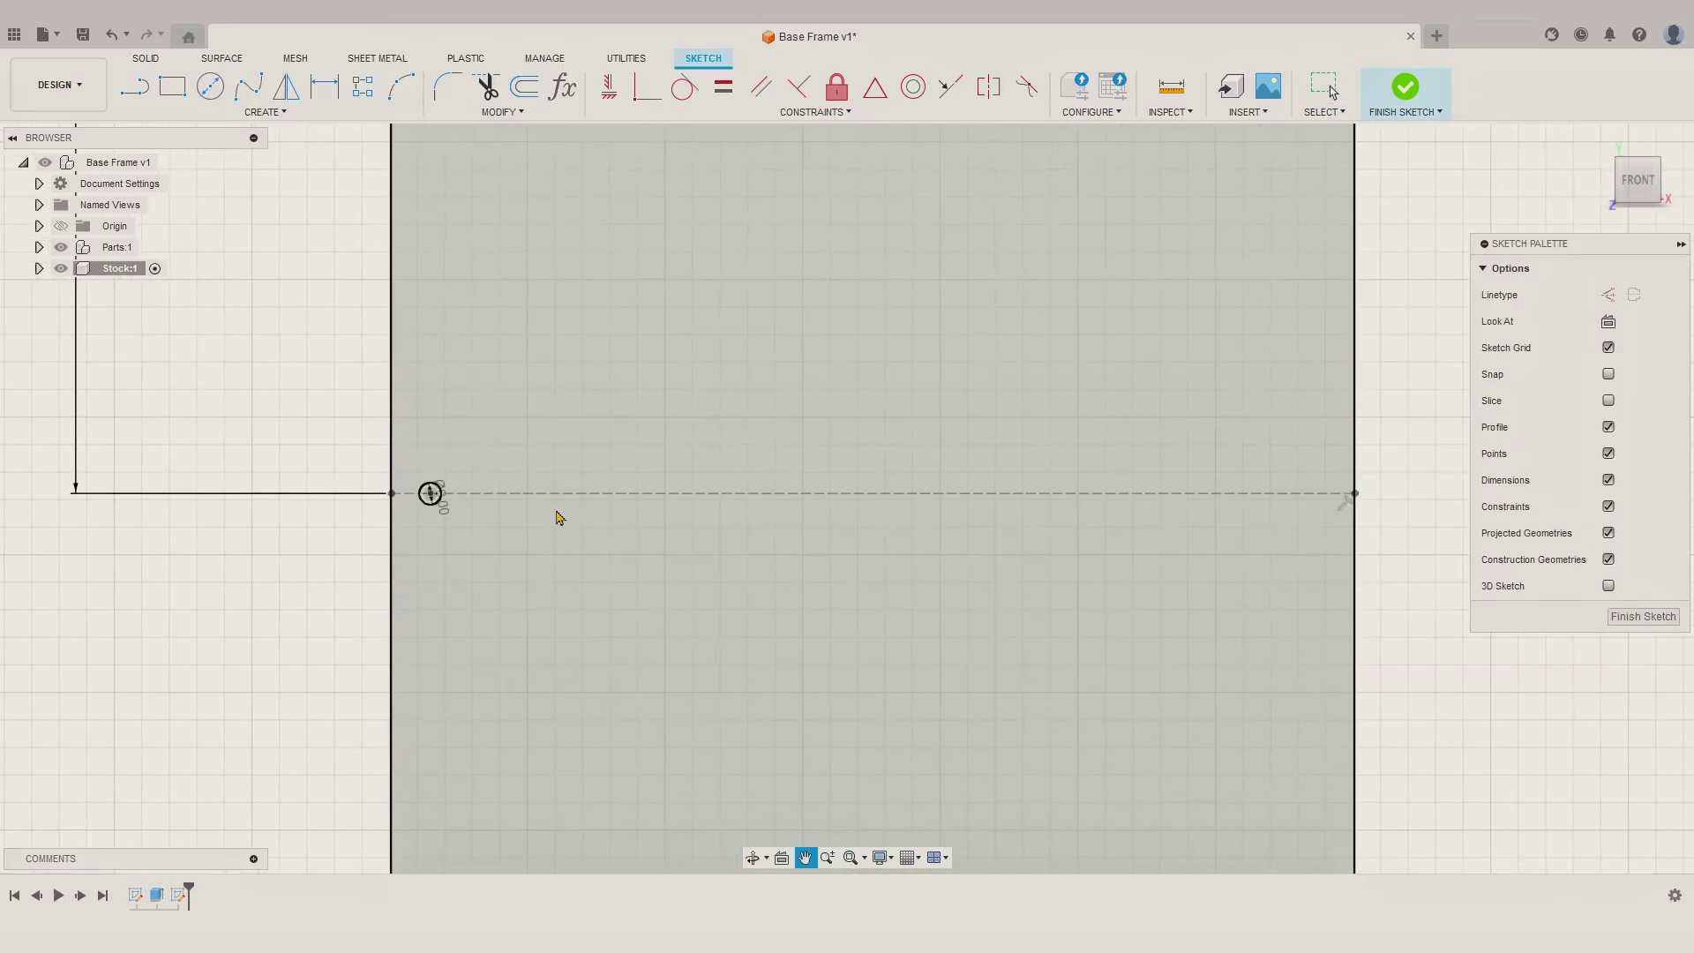
key(Return)
Step: Dimension each circle's centre 12.5 mm from its nearest side edge of the stock
key(d)
middle_drag(1198, 507, 1235, 508)
click(461, 453)
text(12.5)
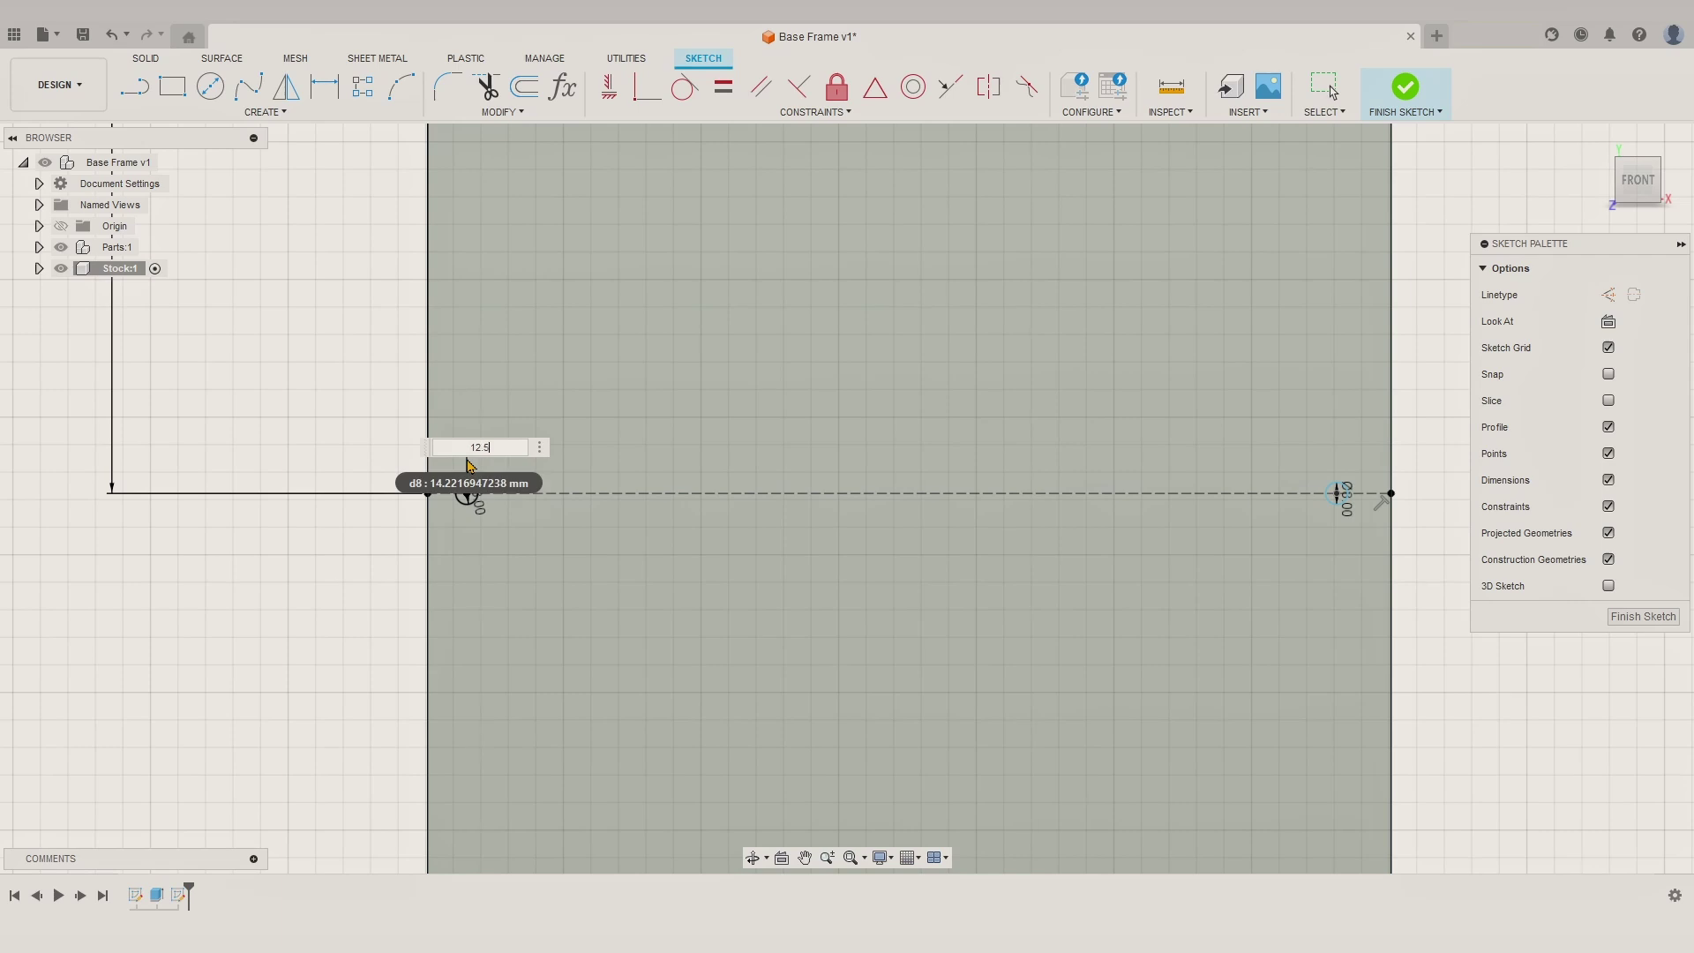
key(Return)
middle_drag(894, 476, 685, 474)
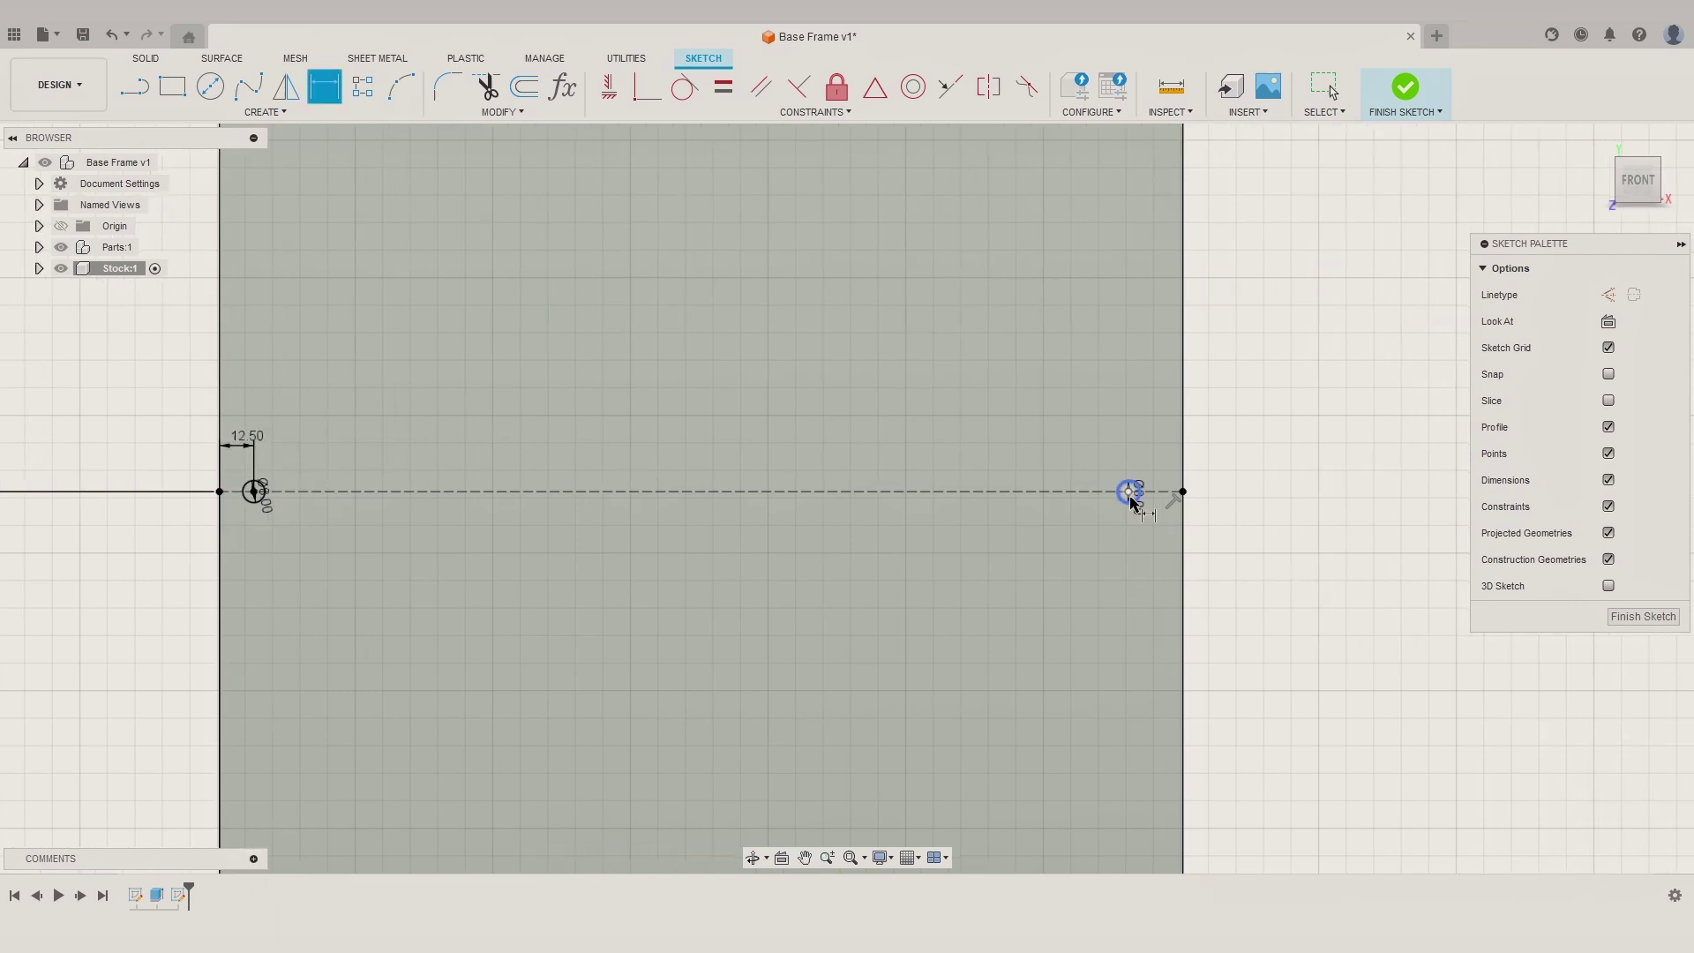
click(1130, 495)
click(1183, 479)
click(1160, 448)
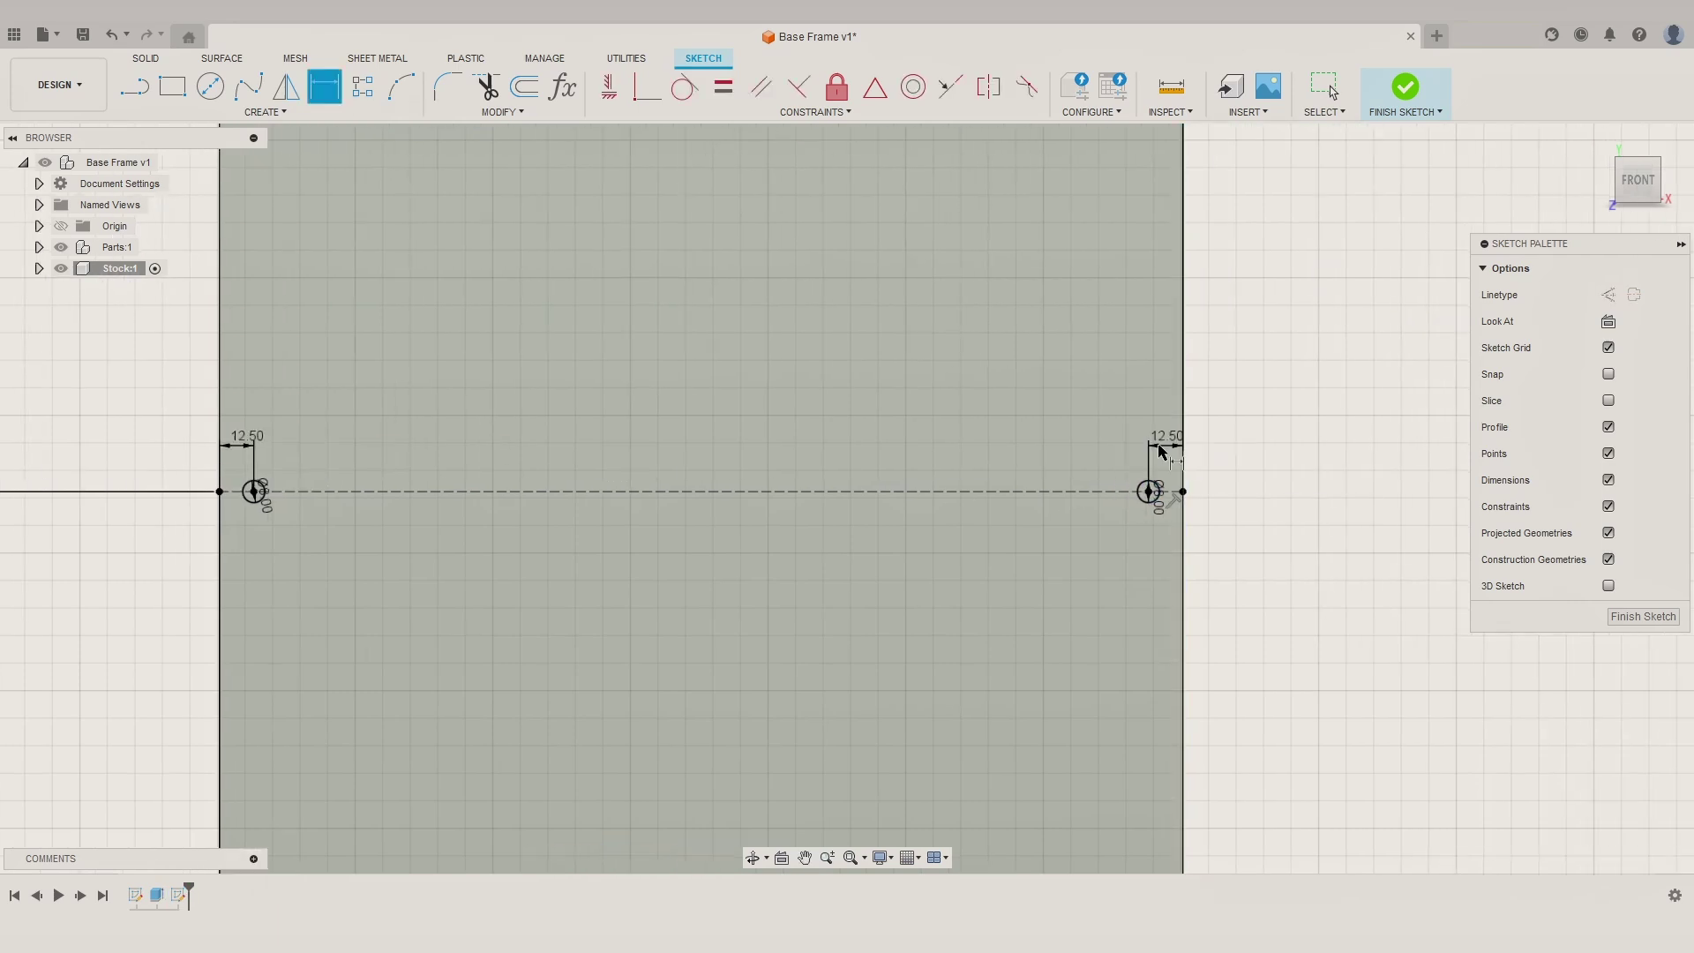
Step: Sketch a small rectangle about 15 mm wide against the stock's left edge, just below the left circle
middle_drag(1068, 544, 1120, 526)
scroll(1026, 508, down, 2)
middle_drag(954, 521, 1175, 492)
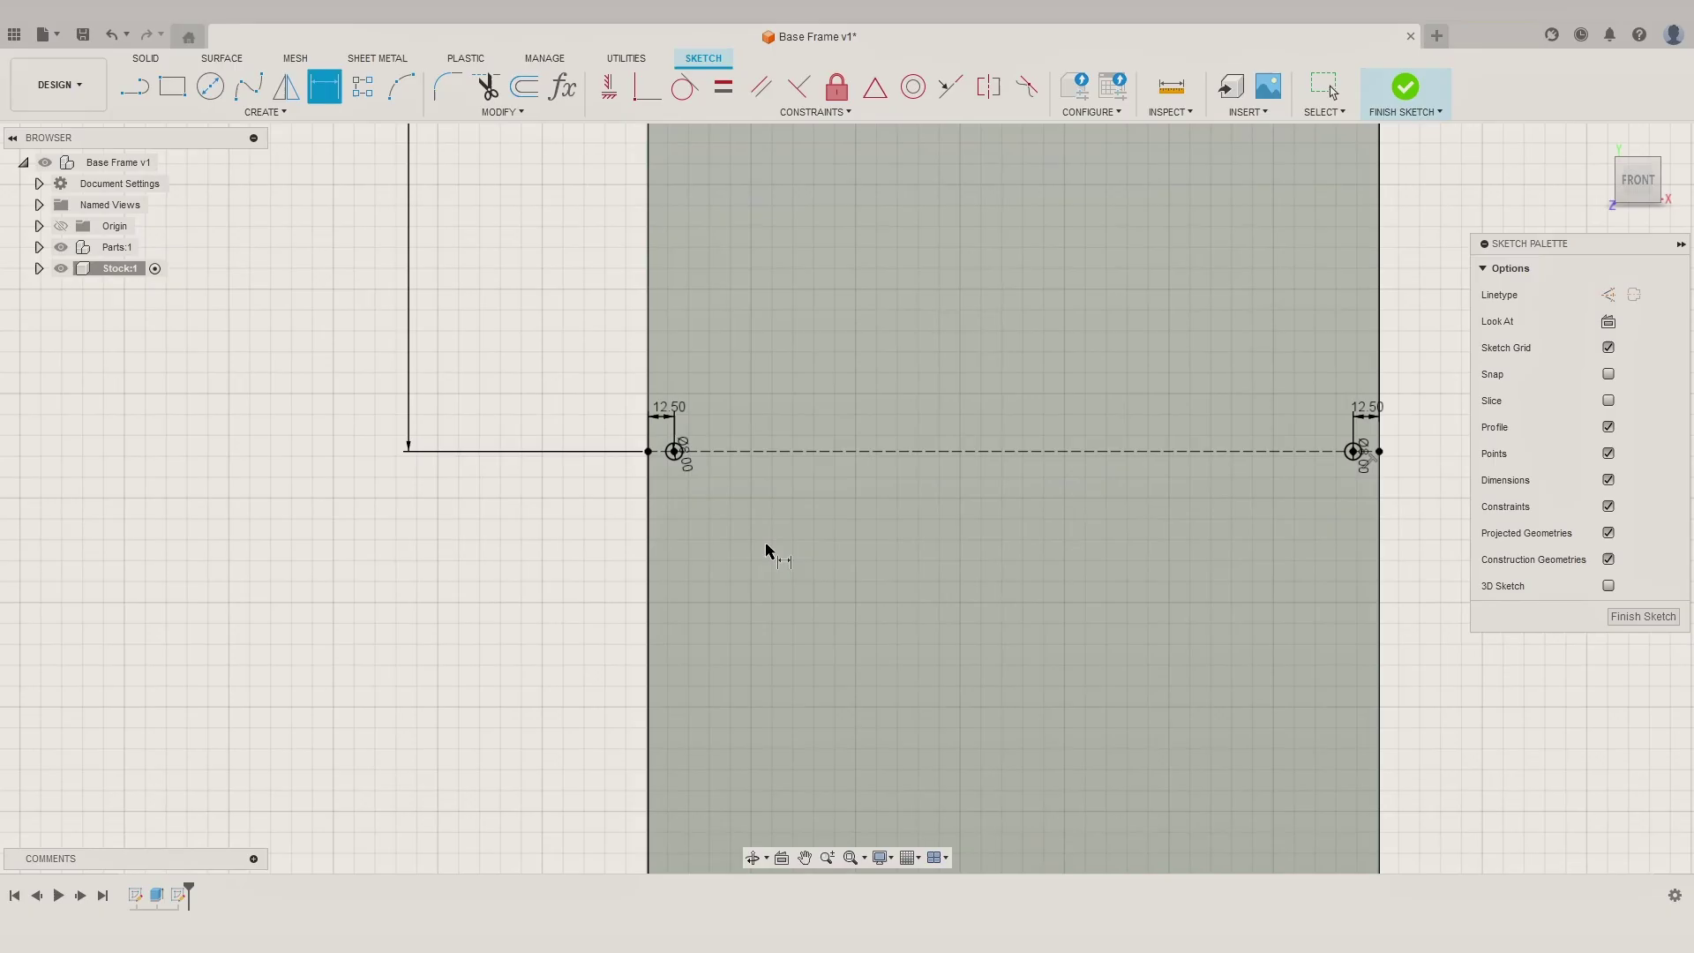
click(181, 99)
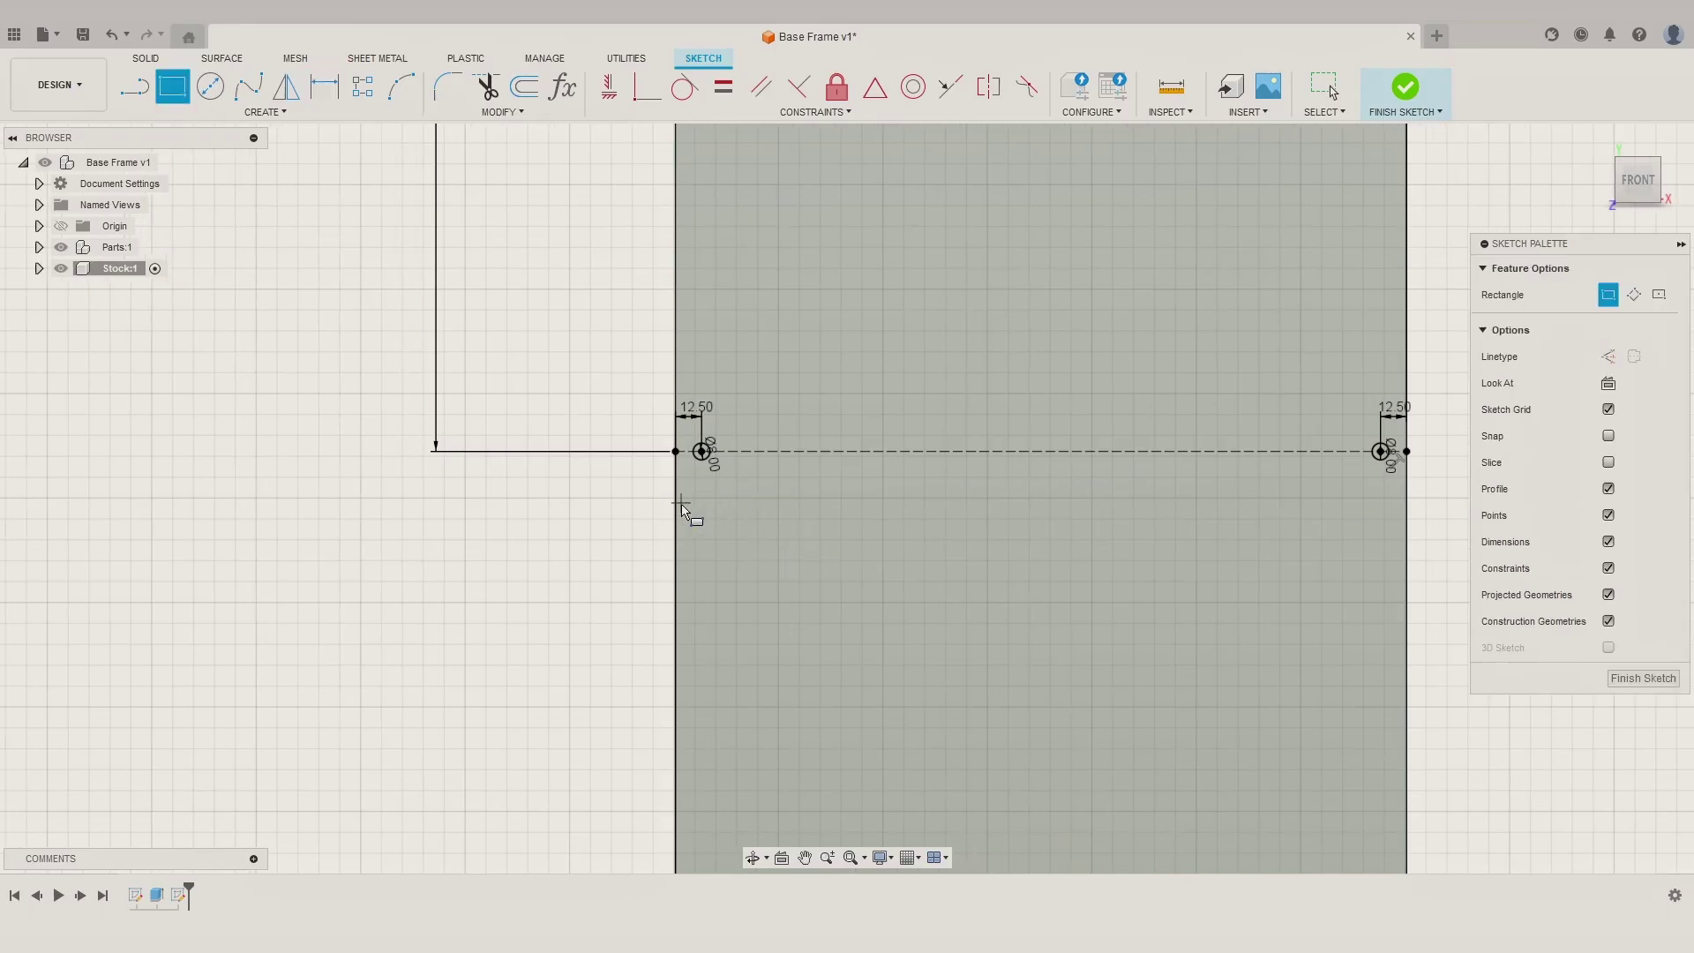
middle_drag(645, 502, 649, 519)
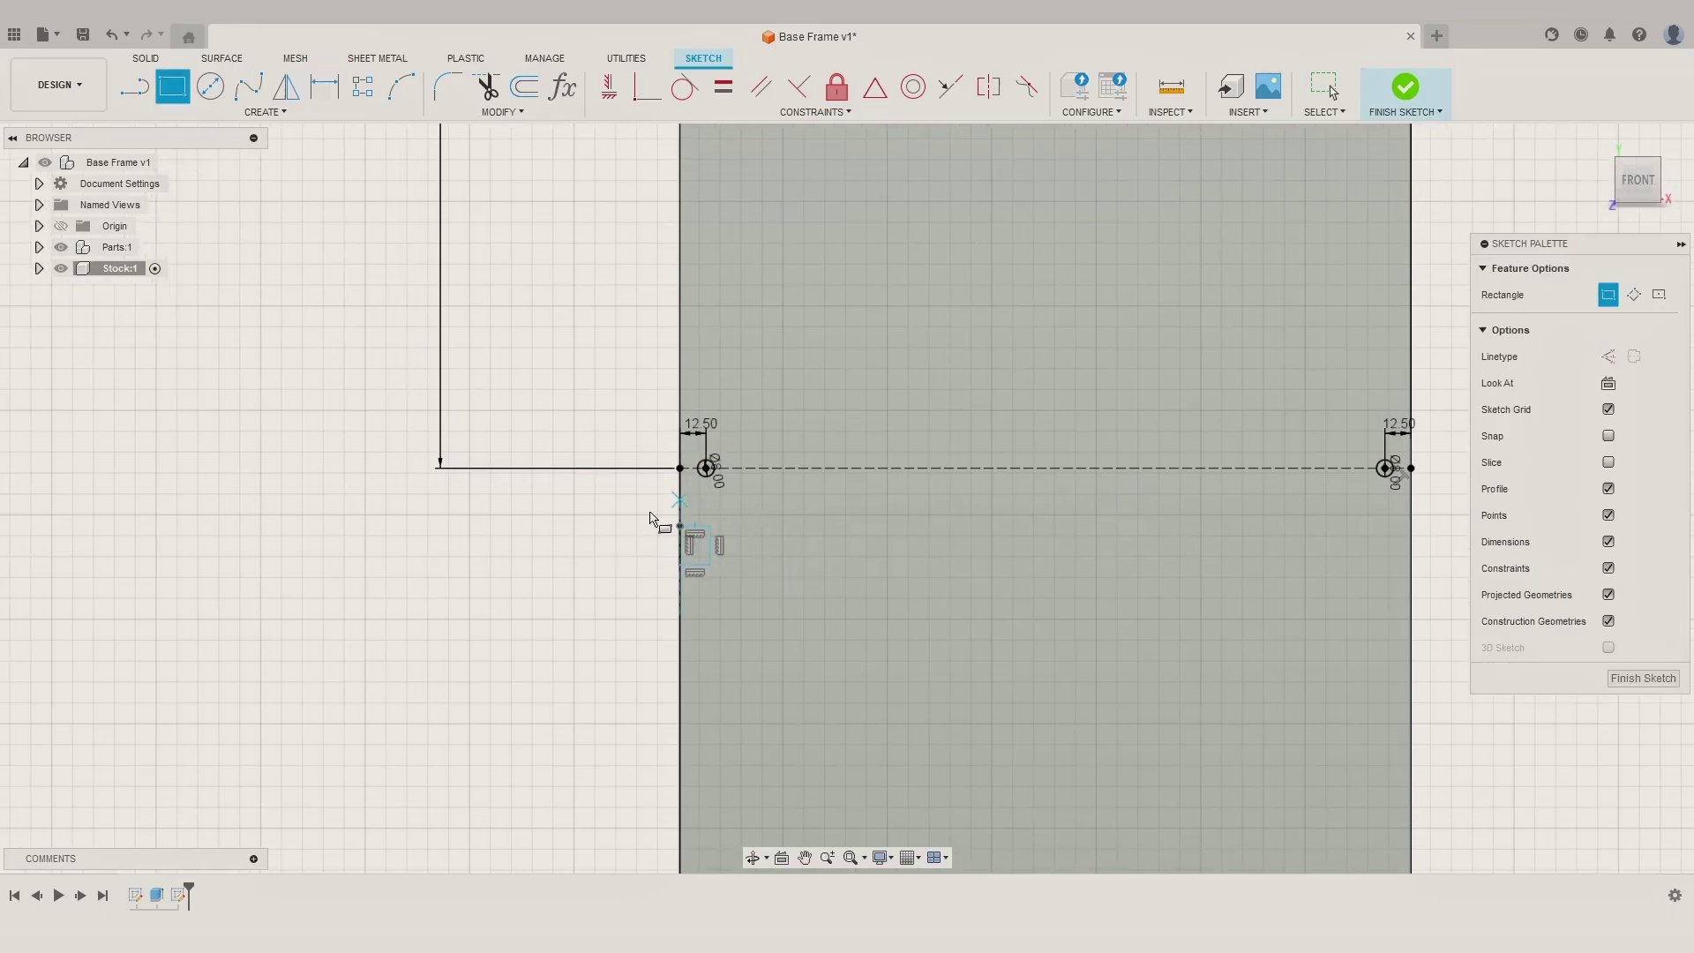
Step: Dimension the left rectangle as a 10 mm square, with its upper edge 20 mm below the construction line
key(d)
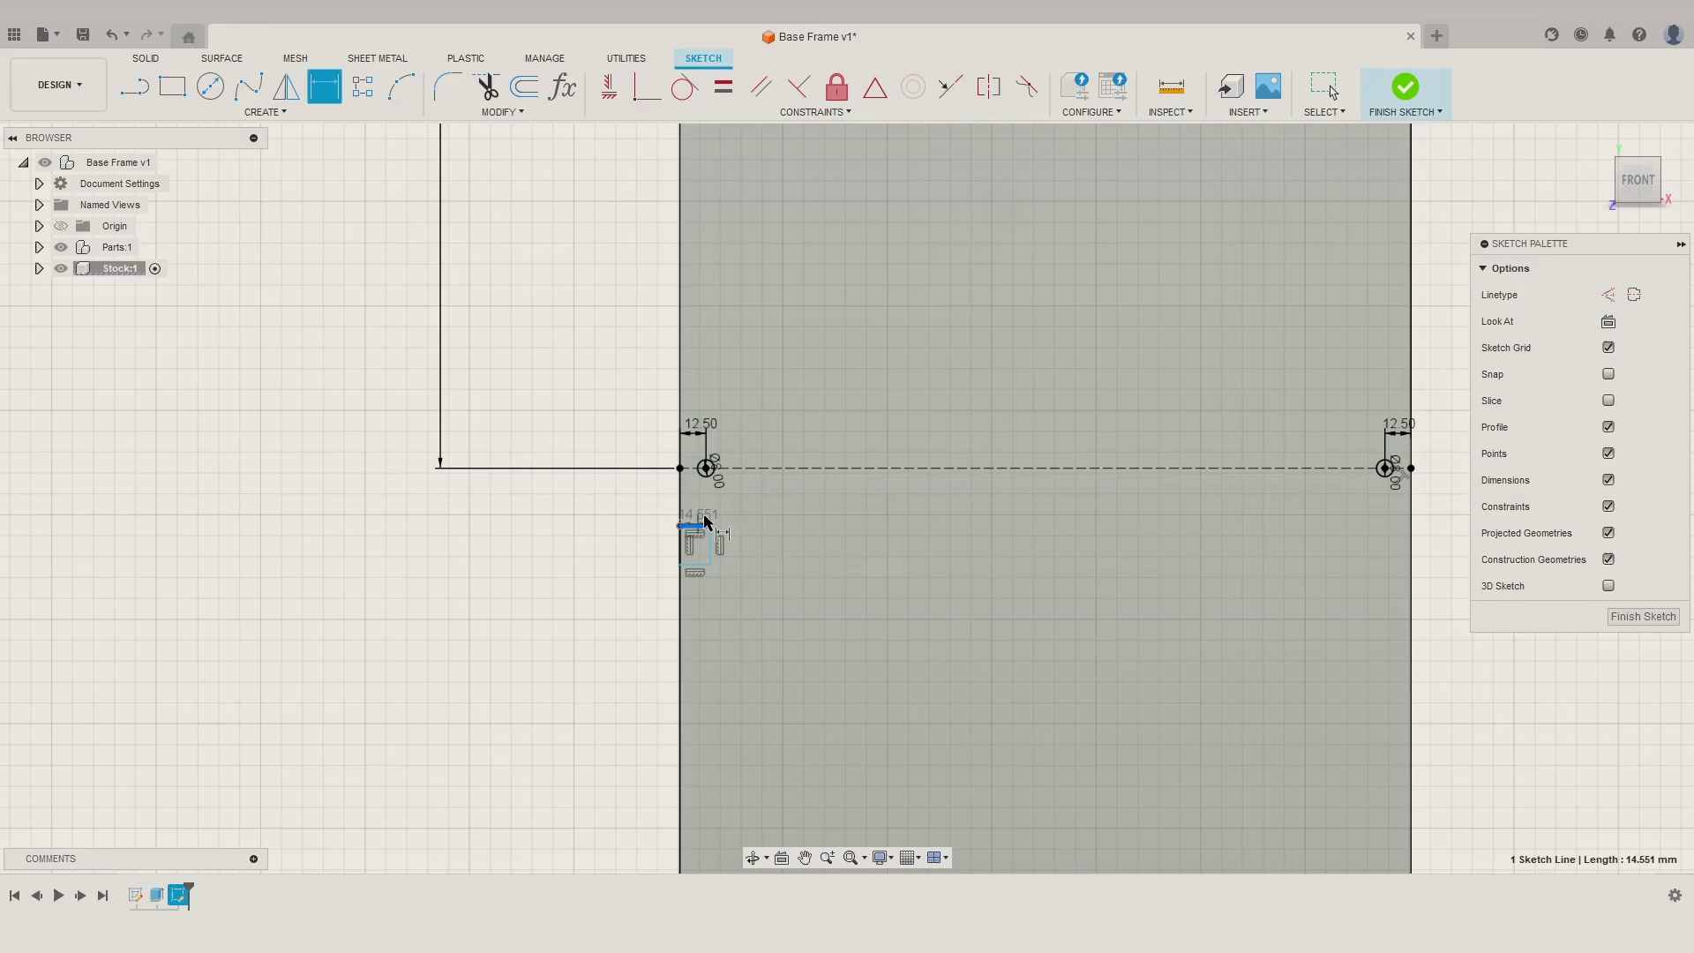
click(651, 499)
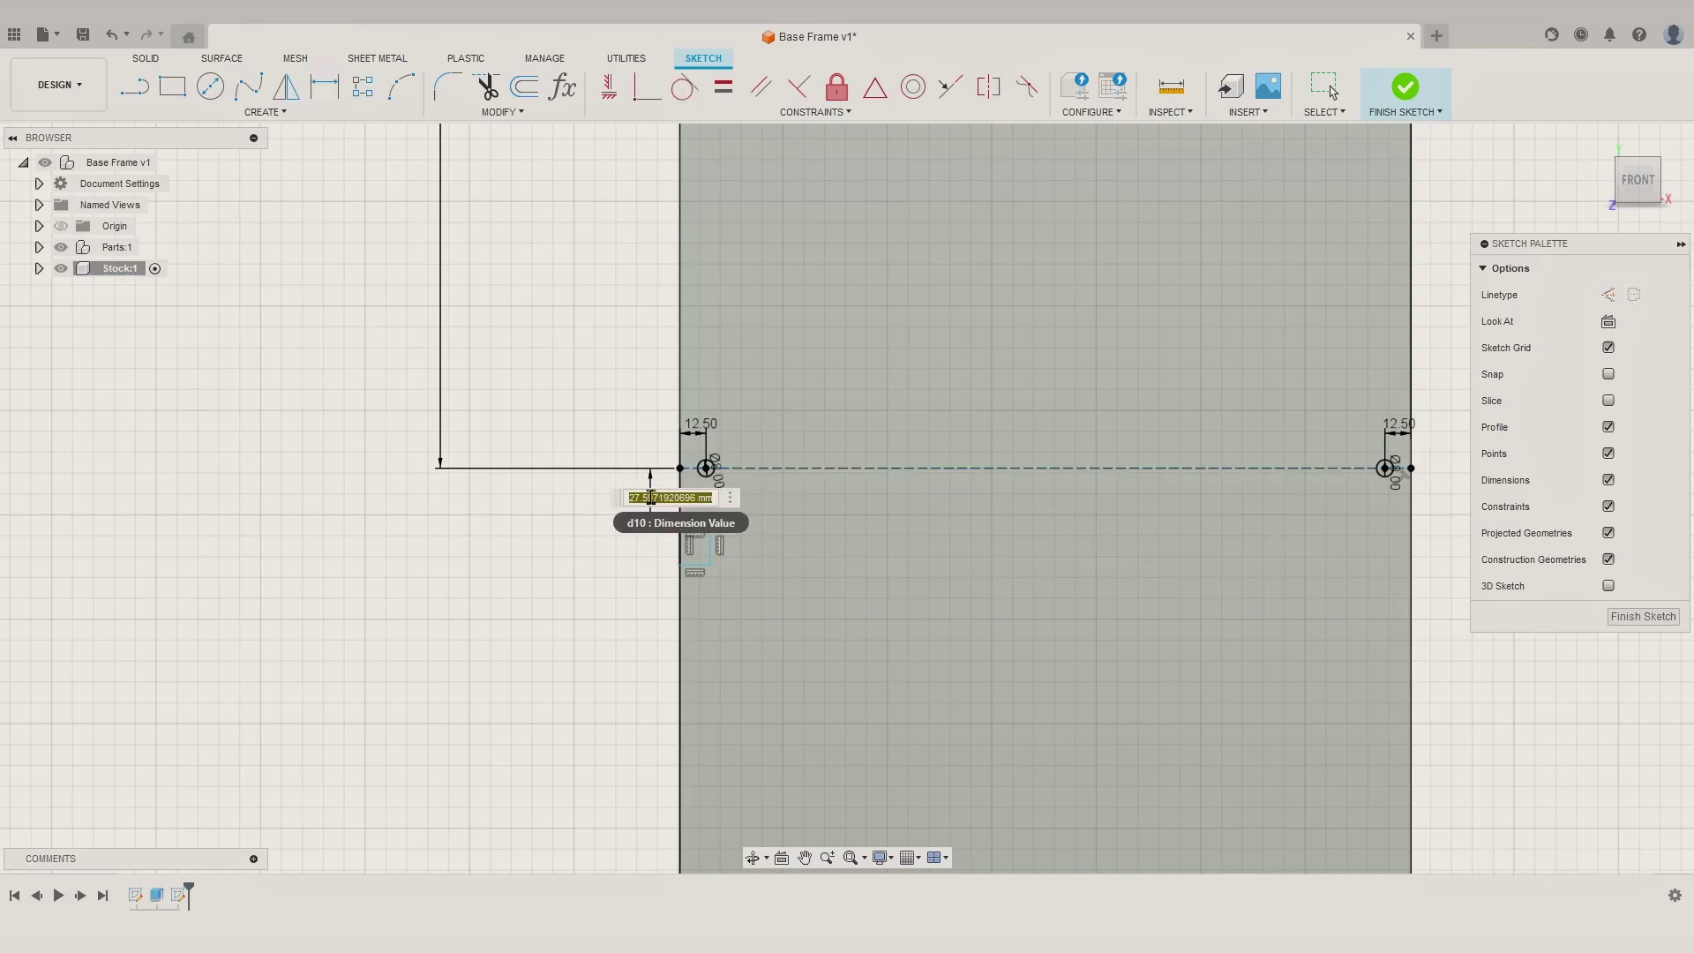
scroll(666, 507, up, 4)
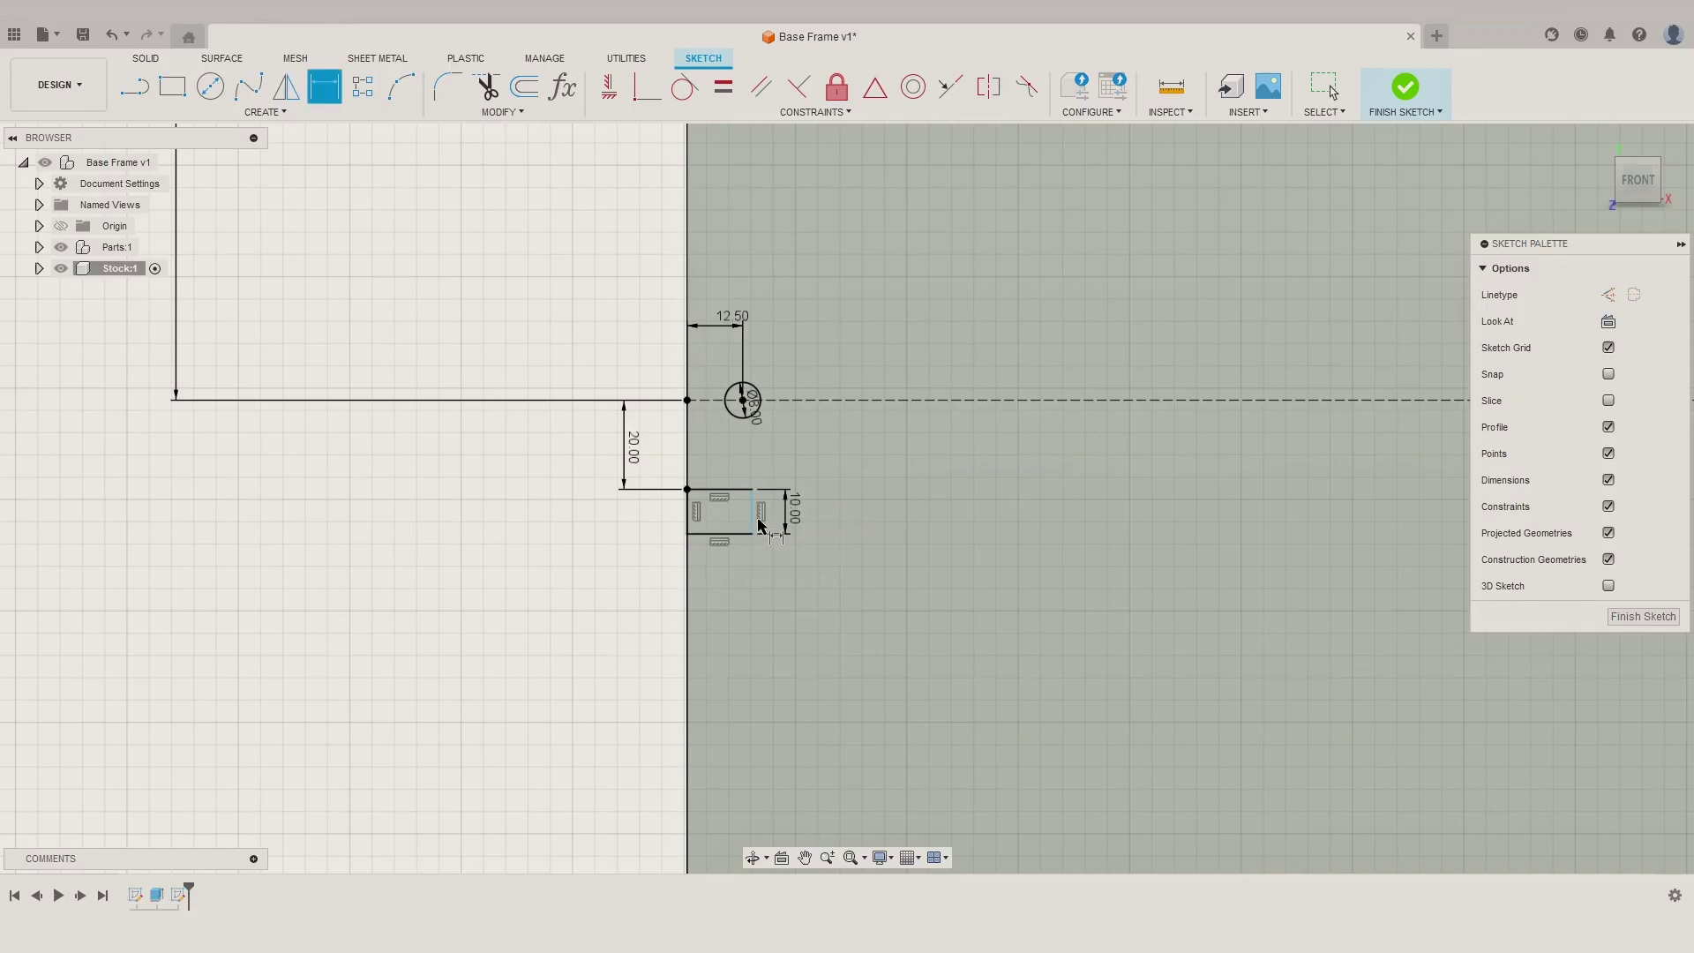
click(739, 497)
click(731, 518)
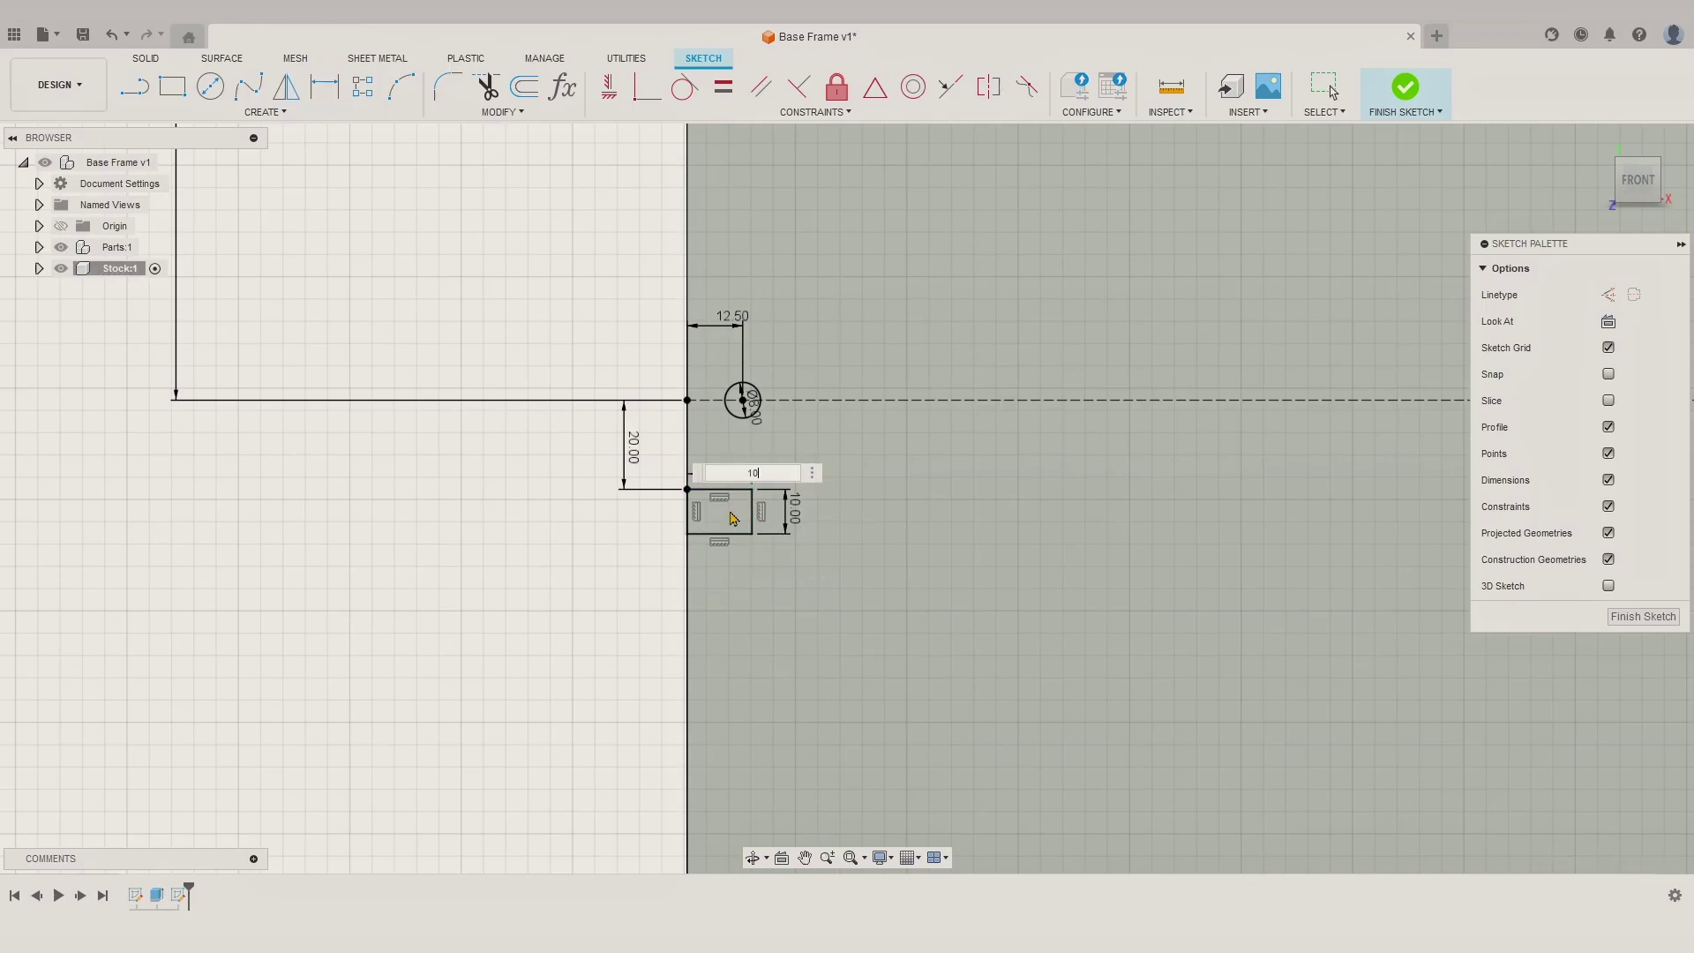
text(10)
key(Return)
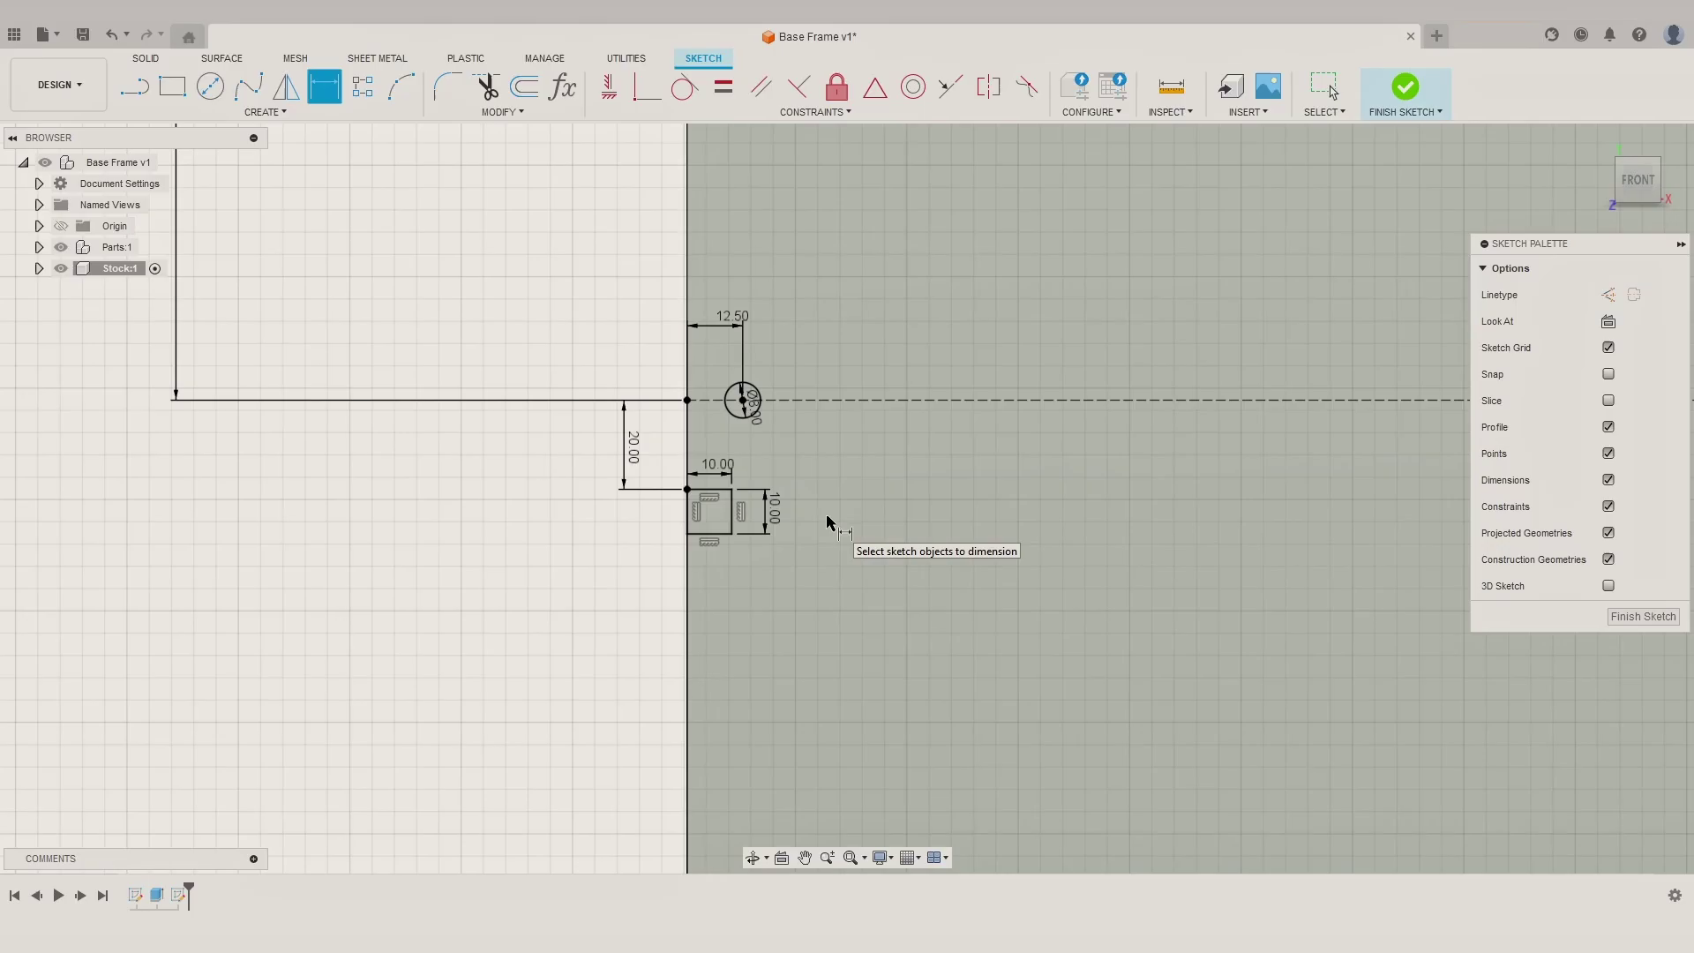
Step: Sketch a small rectangle against the stock's right edge, just above the right circle
scroll(827, 521, down, 3)
middle_drag(881, 506, 812, 526)
middle_drag(948, 518, 697, 524)
middle_drag(989, 521, 831, 543)
key(r)
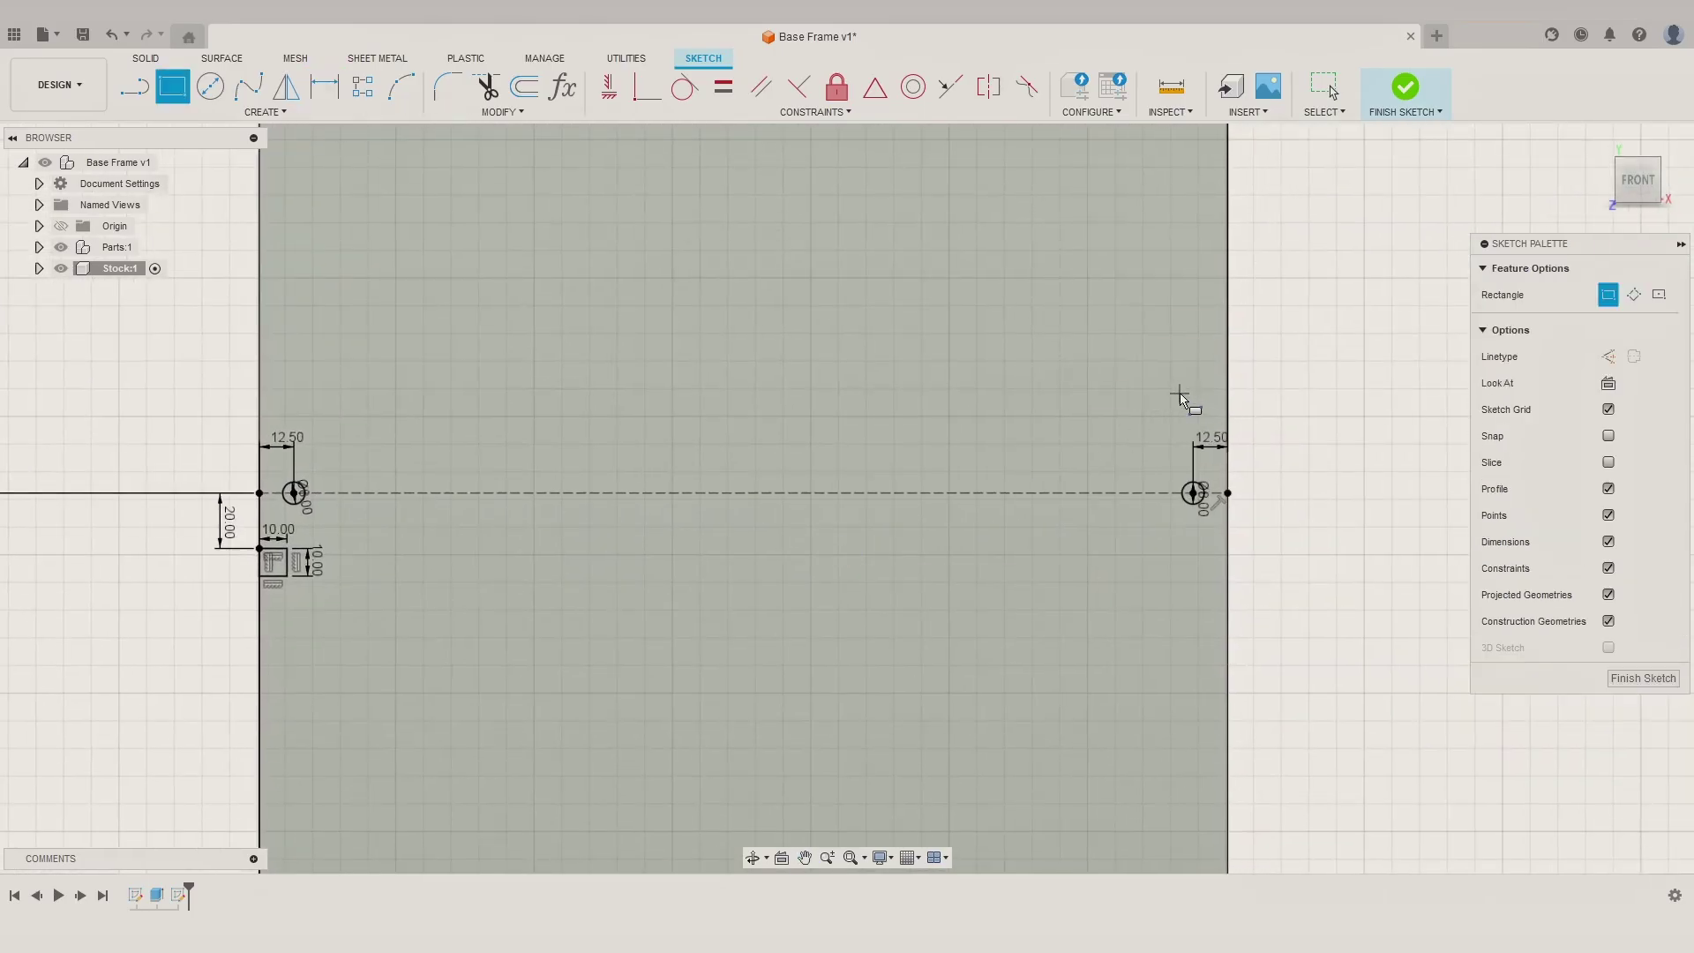
Step: Dimension the right rectangle as a 10 mm square, with its lower edge 20 mm above the construction line
key(d)
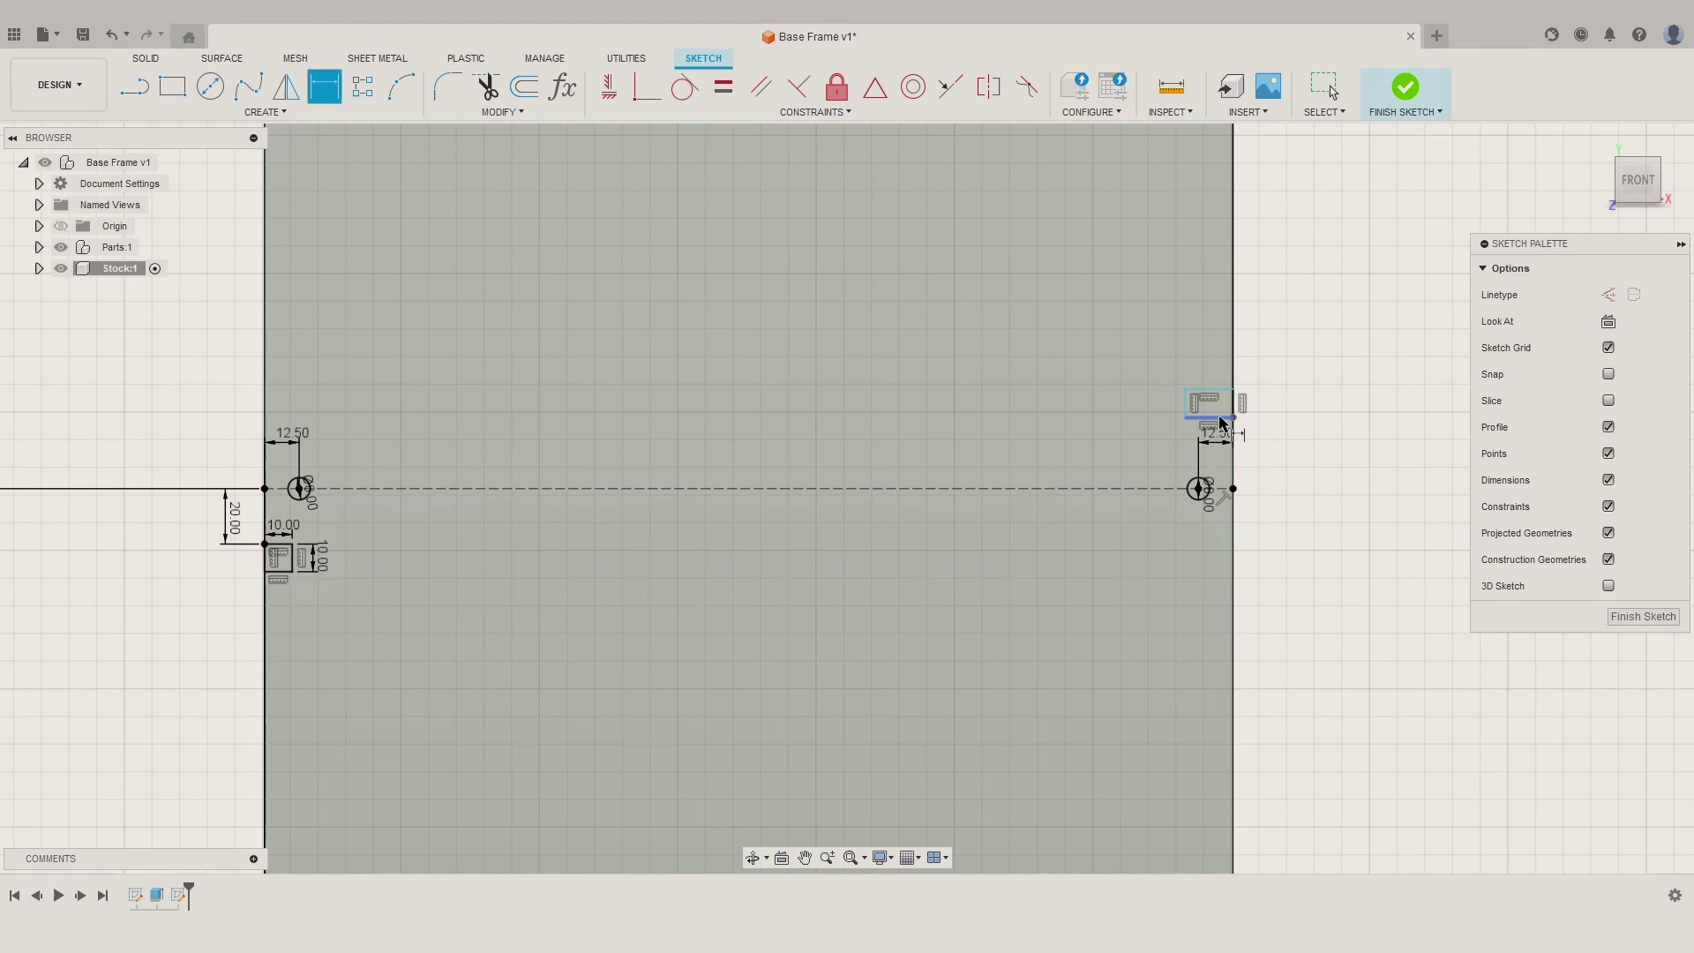
click(1288, 479)
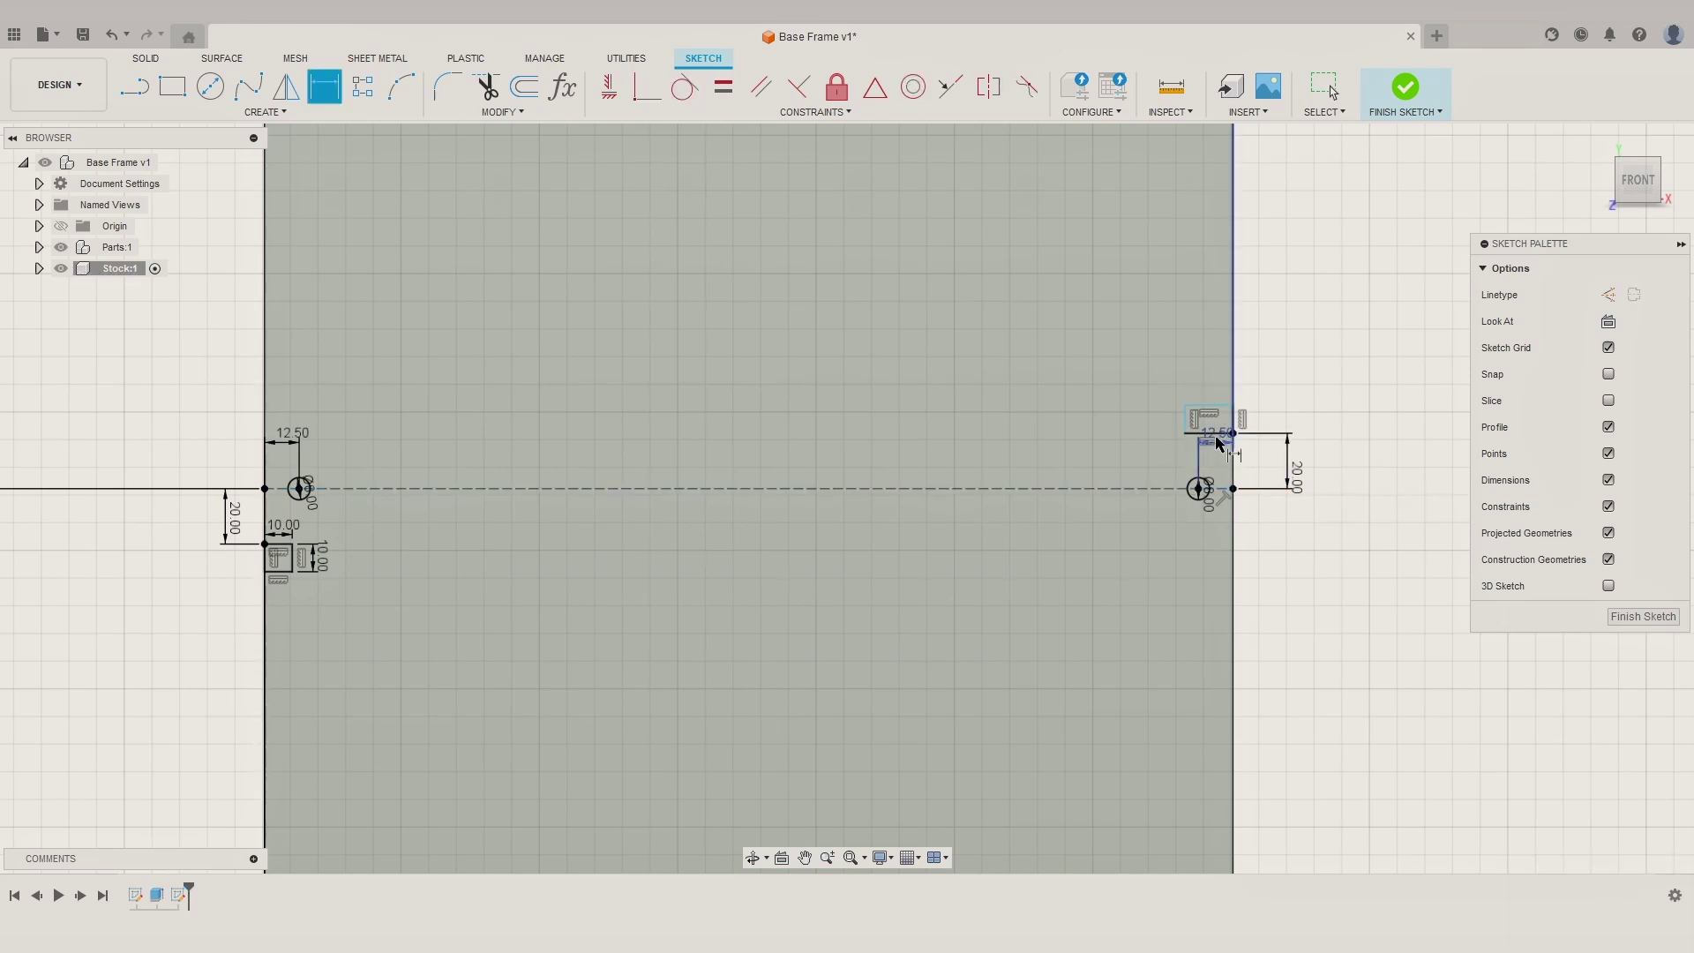
click(1231, 386)
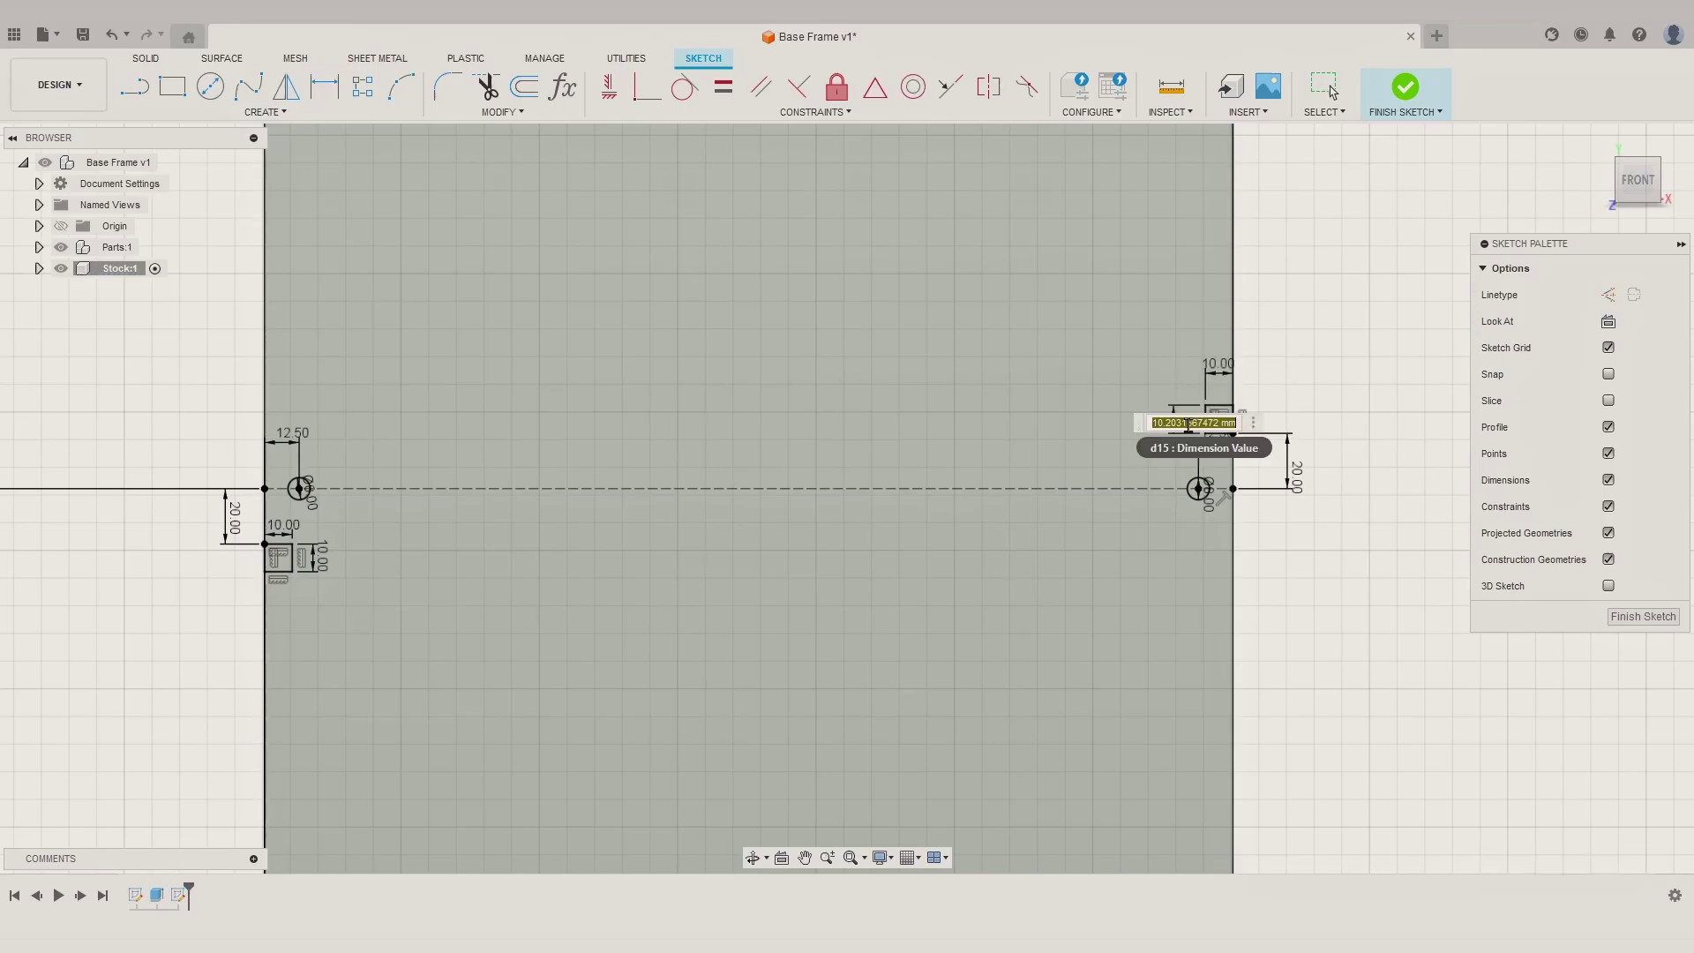
text(0)
key(Return)
Step: Extrude both circles and both squares by -15 mm to cut them through the stock board
mouse_move(869, 547)
middle_down()
mouse_move(901, 539)
mouse_move(885, 598)
mouse_move(862, 564)
middle_up()
scroll(872, 522, up, 2)
scroll(871, 523, down, 8)
scroll(866, 568, down, 1)
scroll(845, 558, up, 6)
key(d)
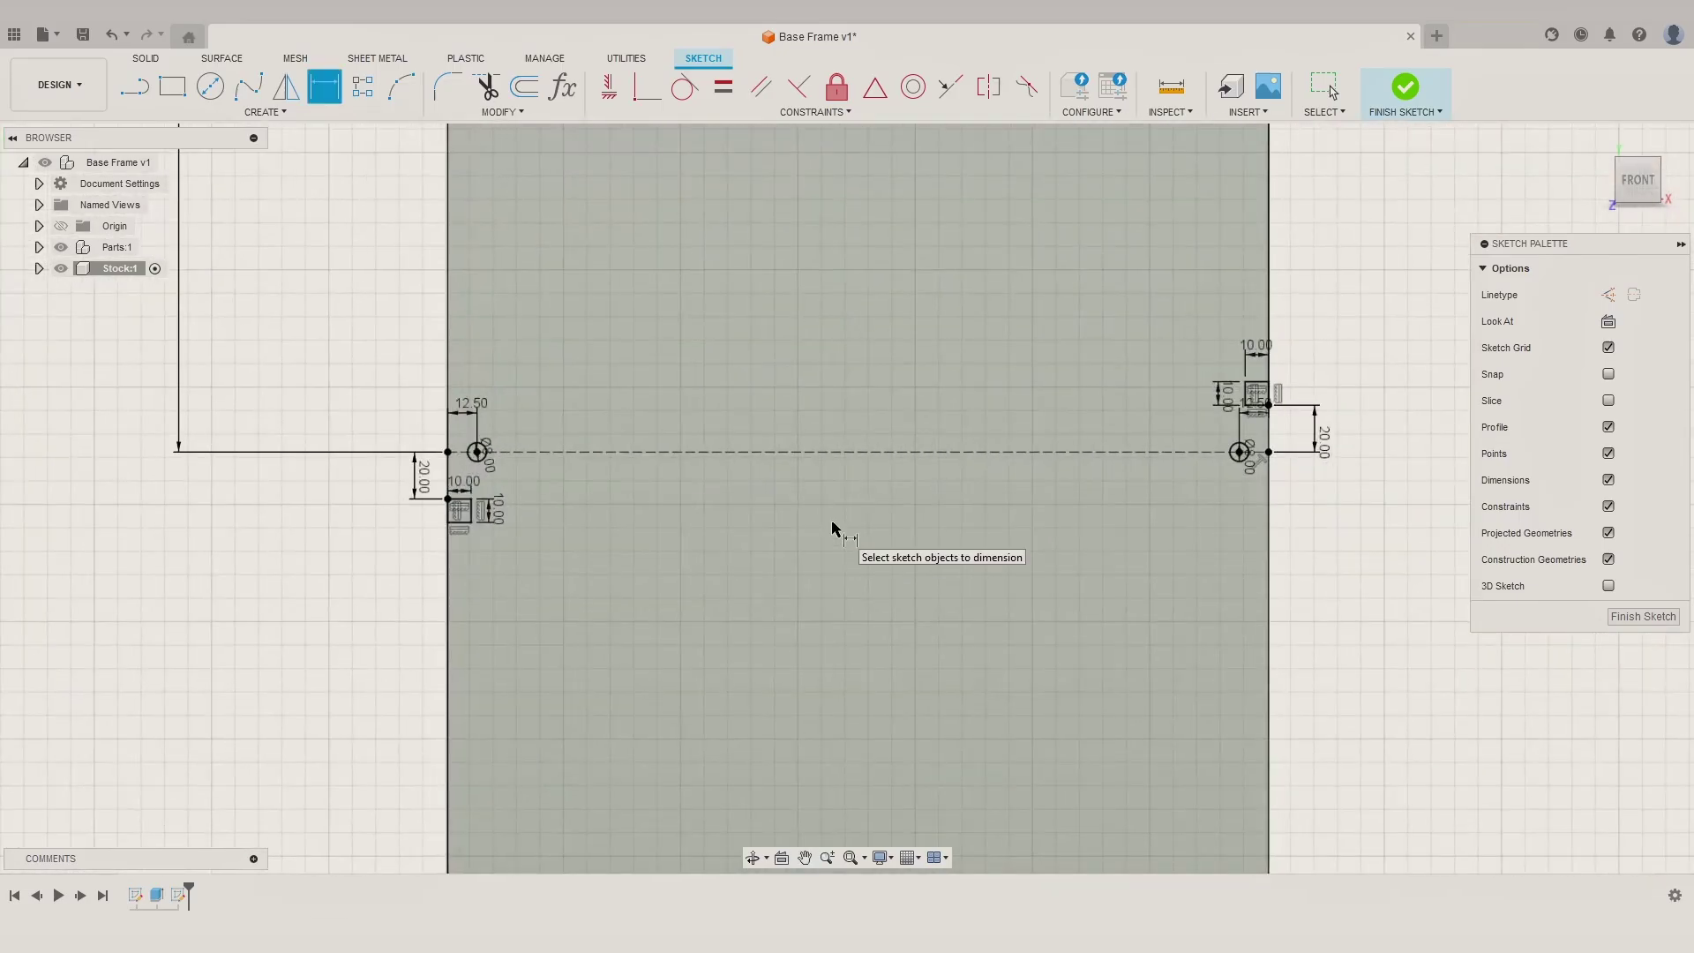
key(e)
click(459, 510)
click(477, 451)
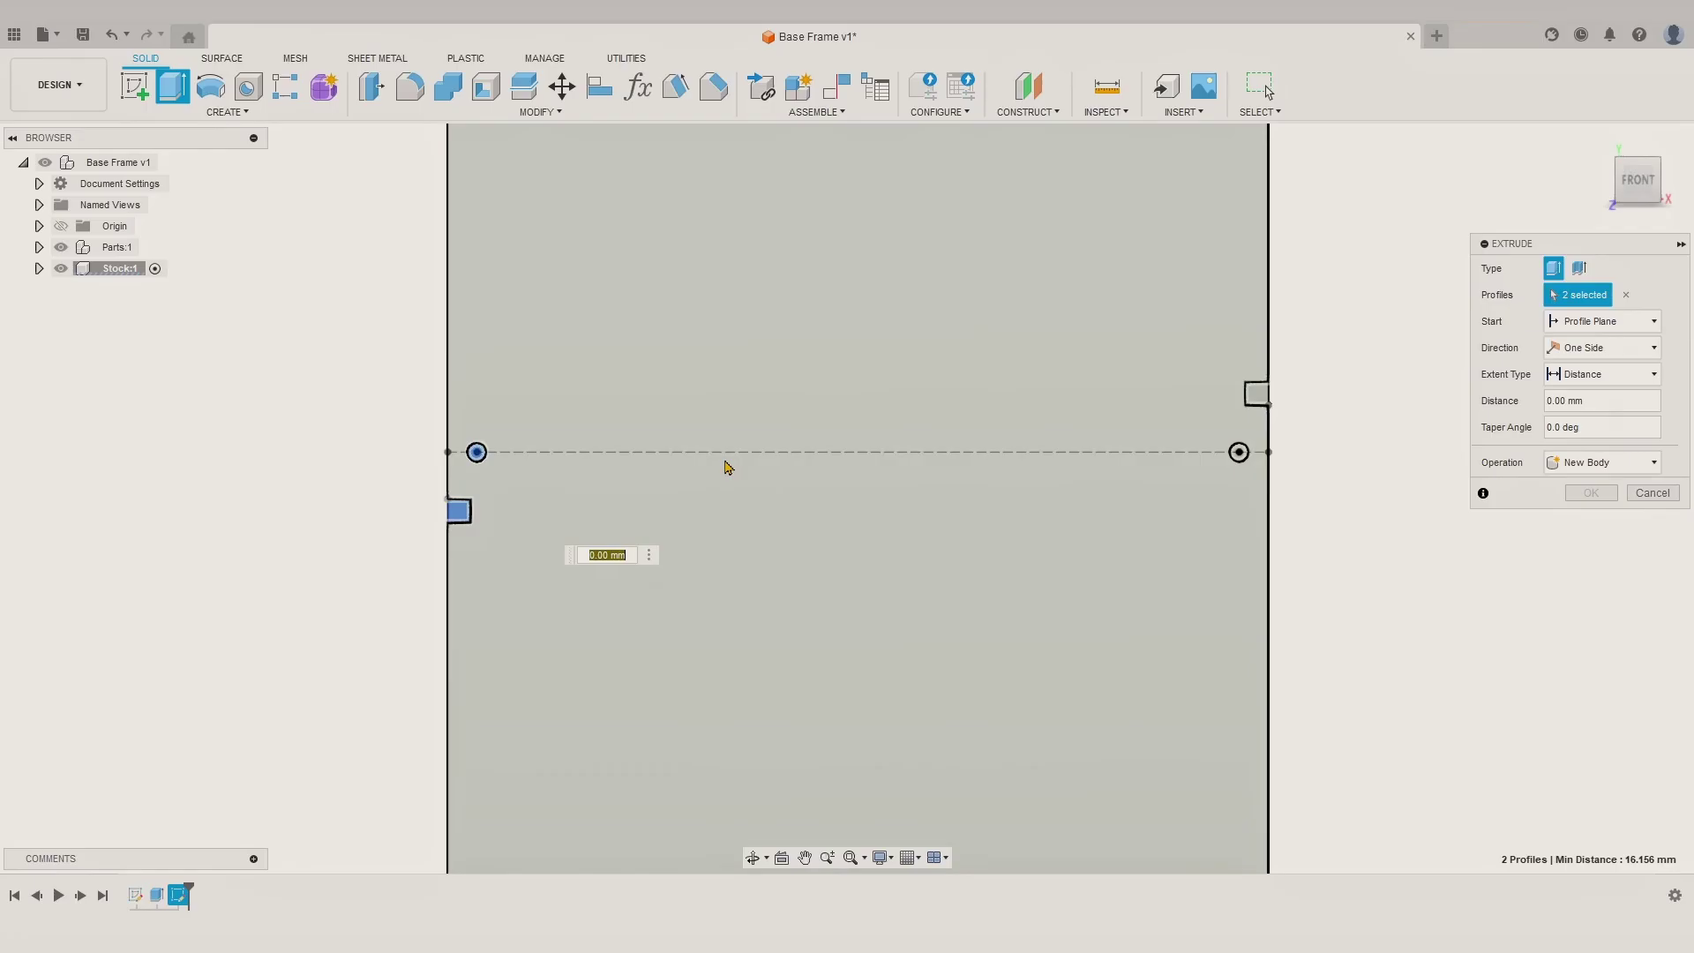
click(1256, 394)
click(1239, 451)
text(-)
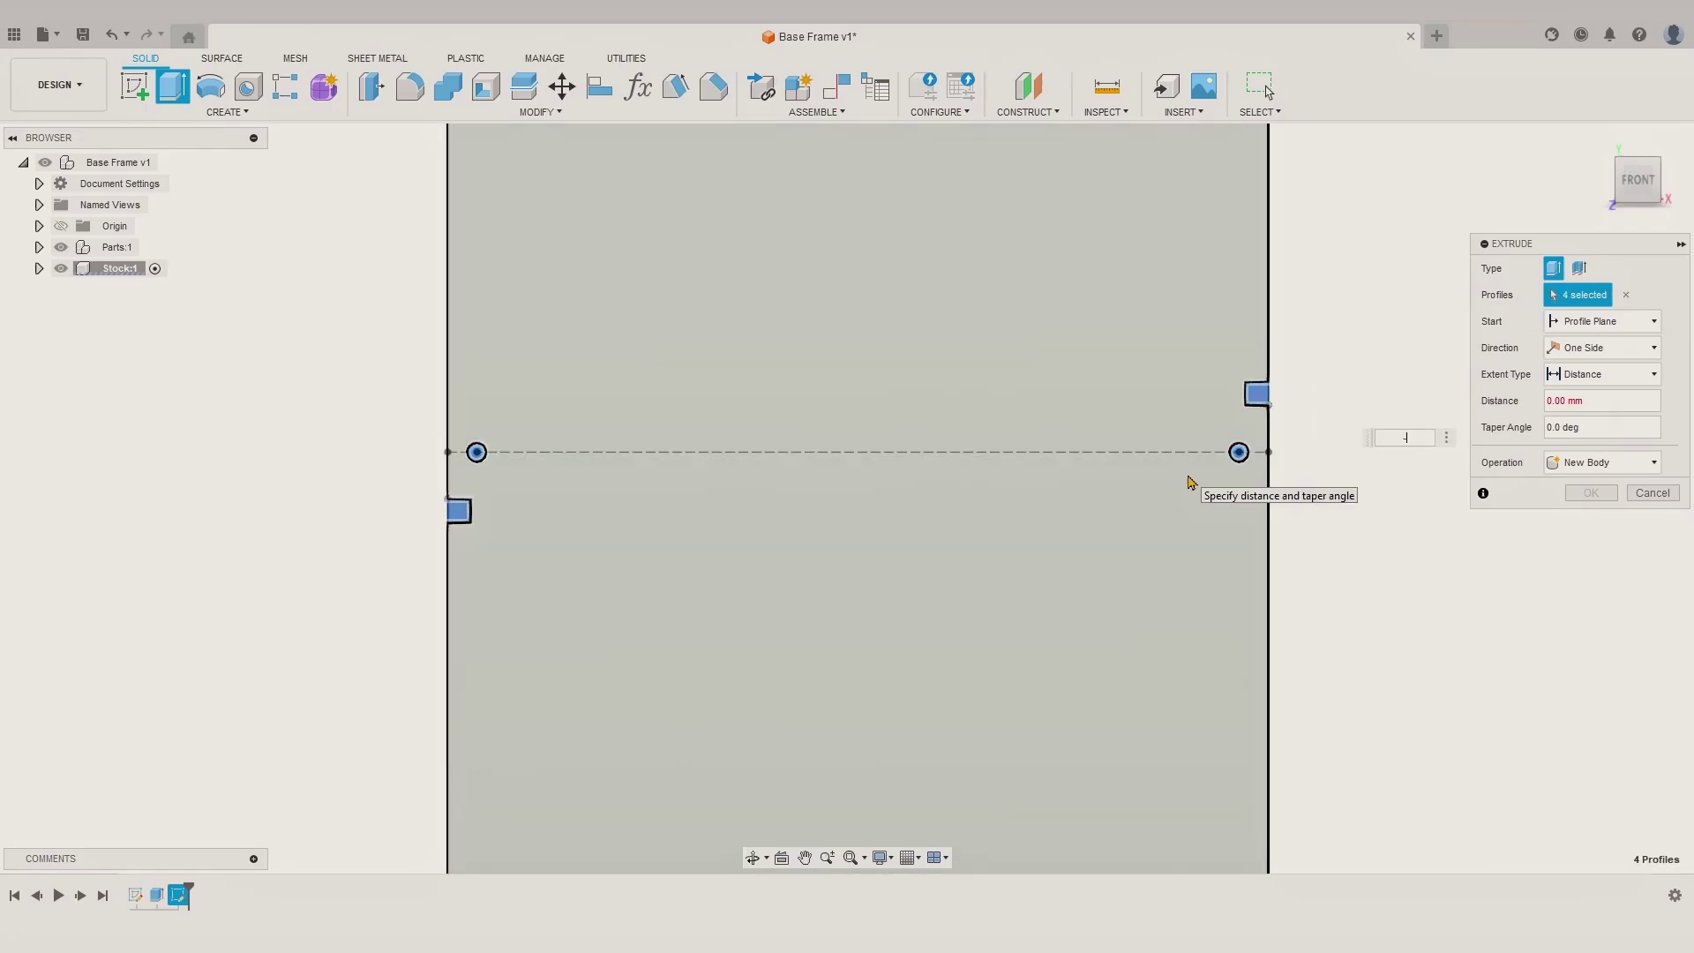
text(15)
key(Return)
Step: Move the stock board sideways so that it overlaps the three large frame sticks
scroll(1072, 533, down, 5)
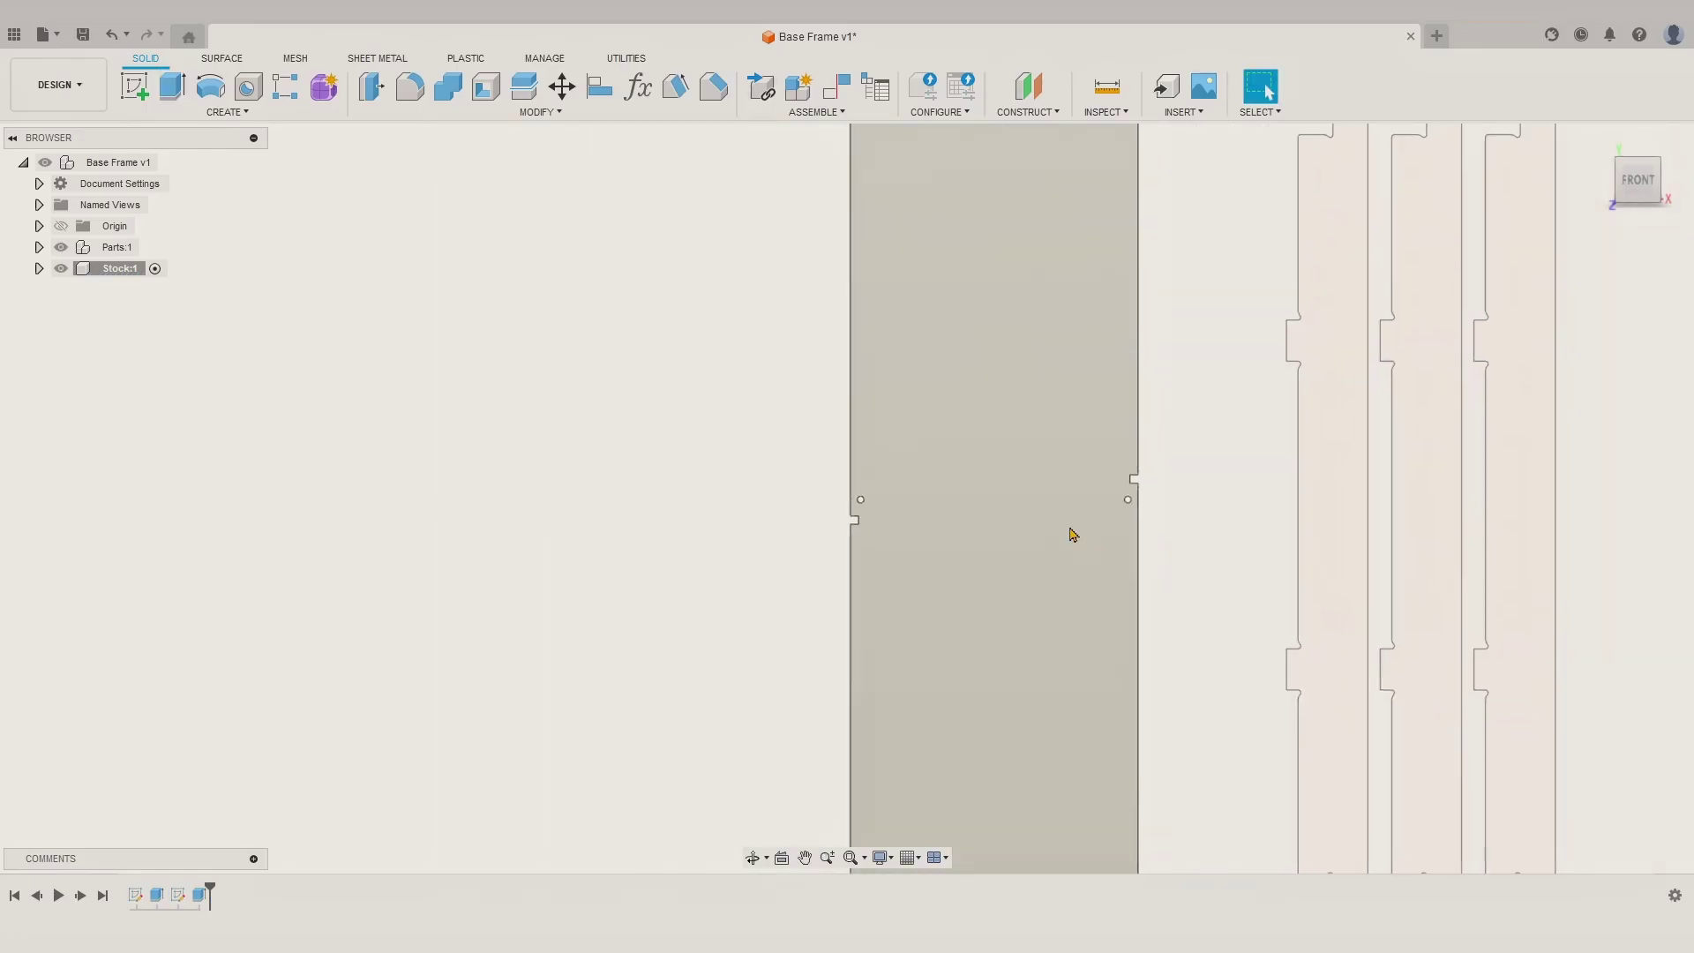
middle_drag(1072, 533, 833, 583)
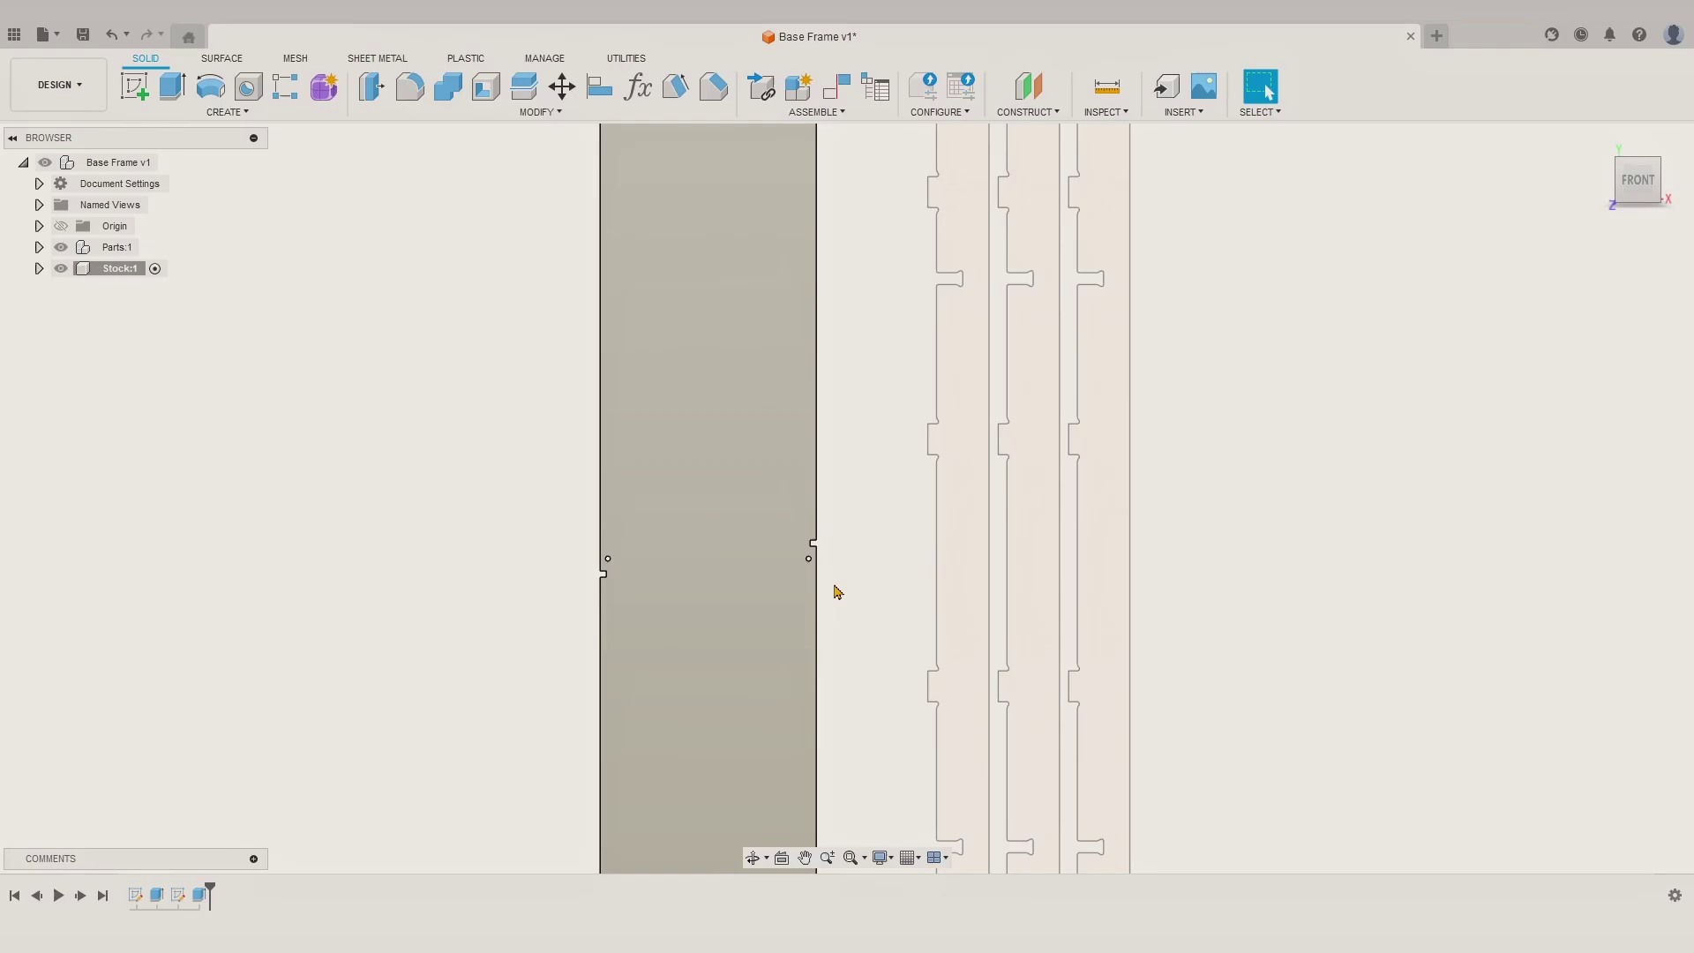
scroll(837, 591, down, 3)
drag(730, 567, 900, 565)
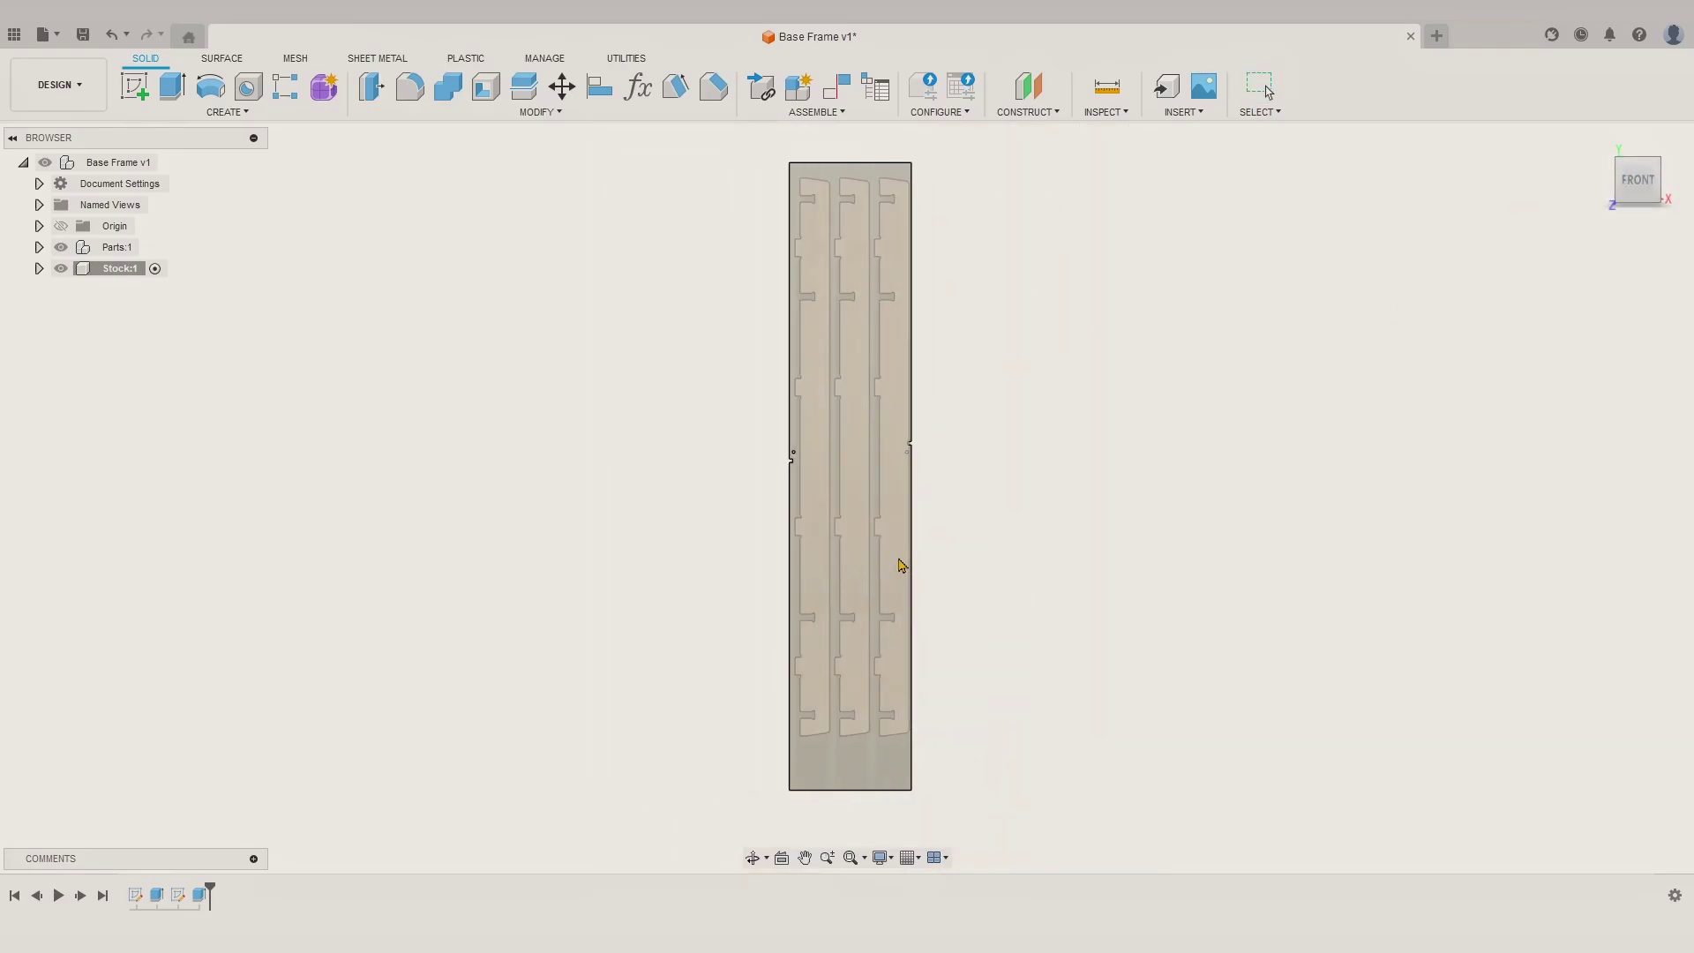
Step: Shift the middle stick slightly towards the left stick and the right stick 6 mm in the same direction
scroll(900, 529, up, 4)
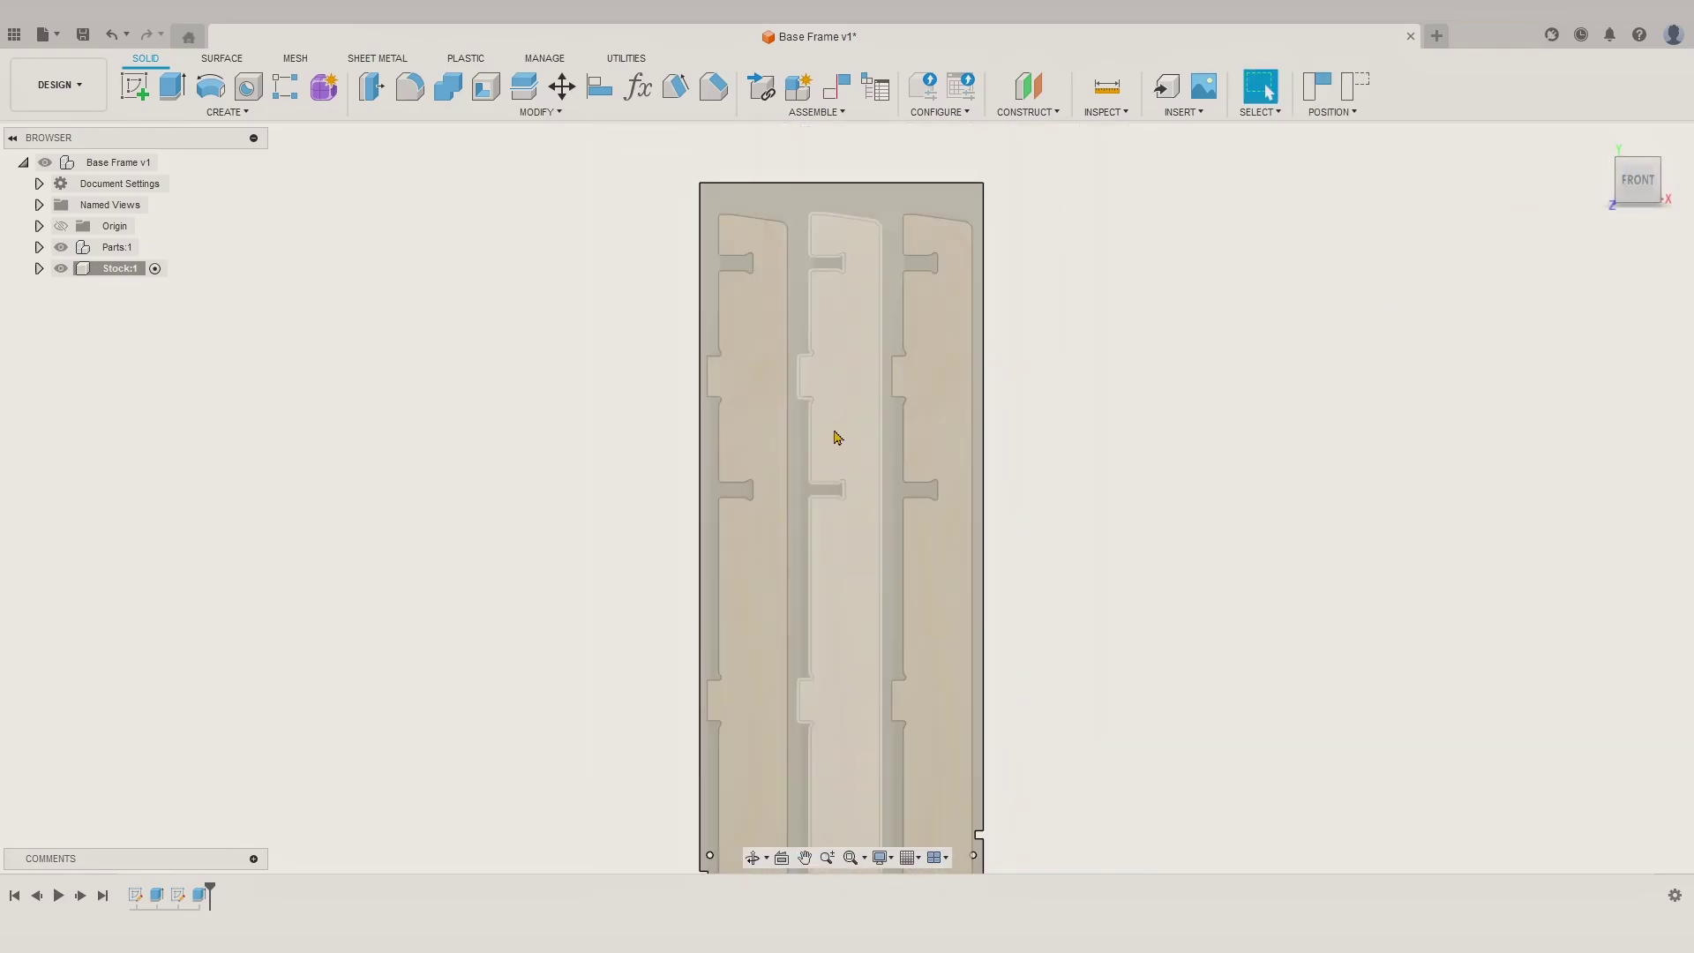
scroll(959, 492, up, 3)
click(812, 699)
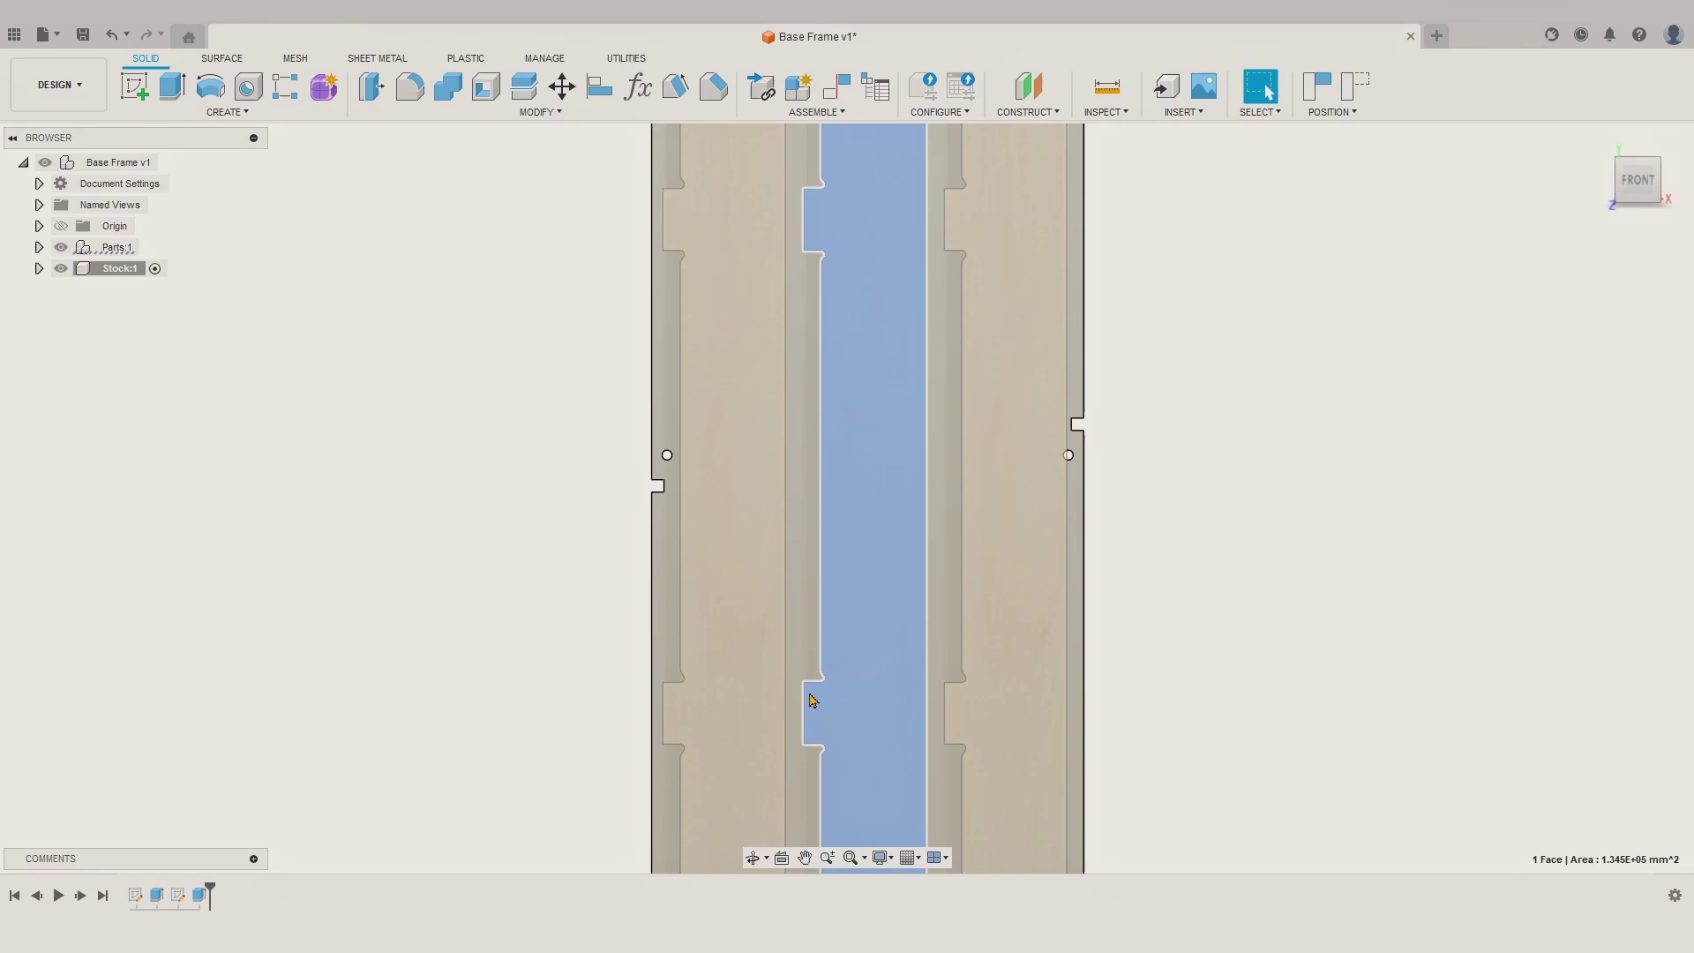
key(m)
key(Return)
click(995, 627)
key(m)
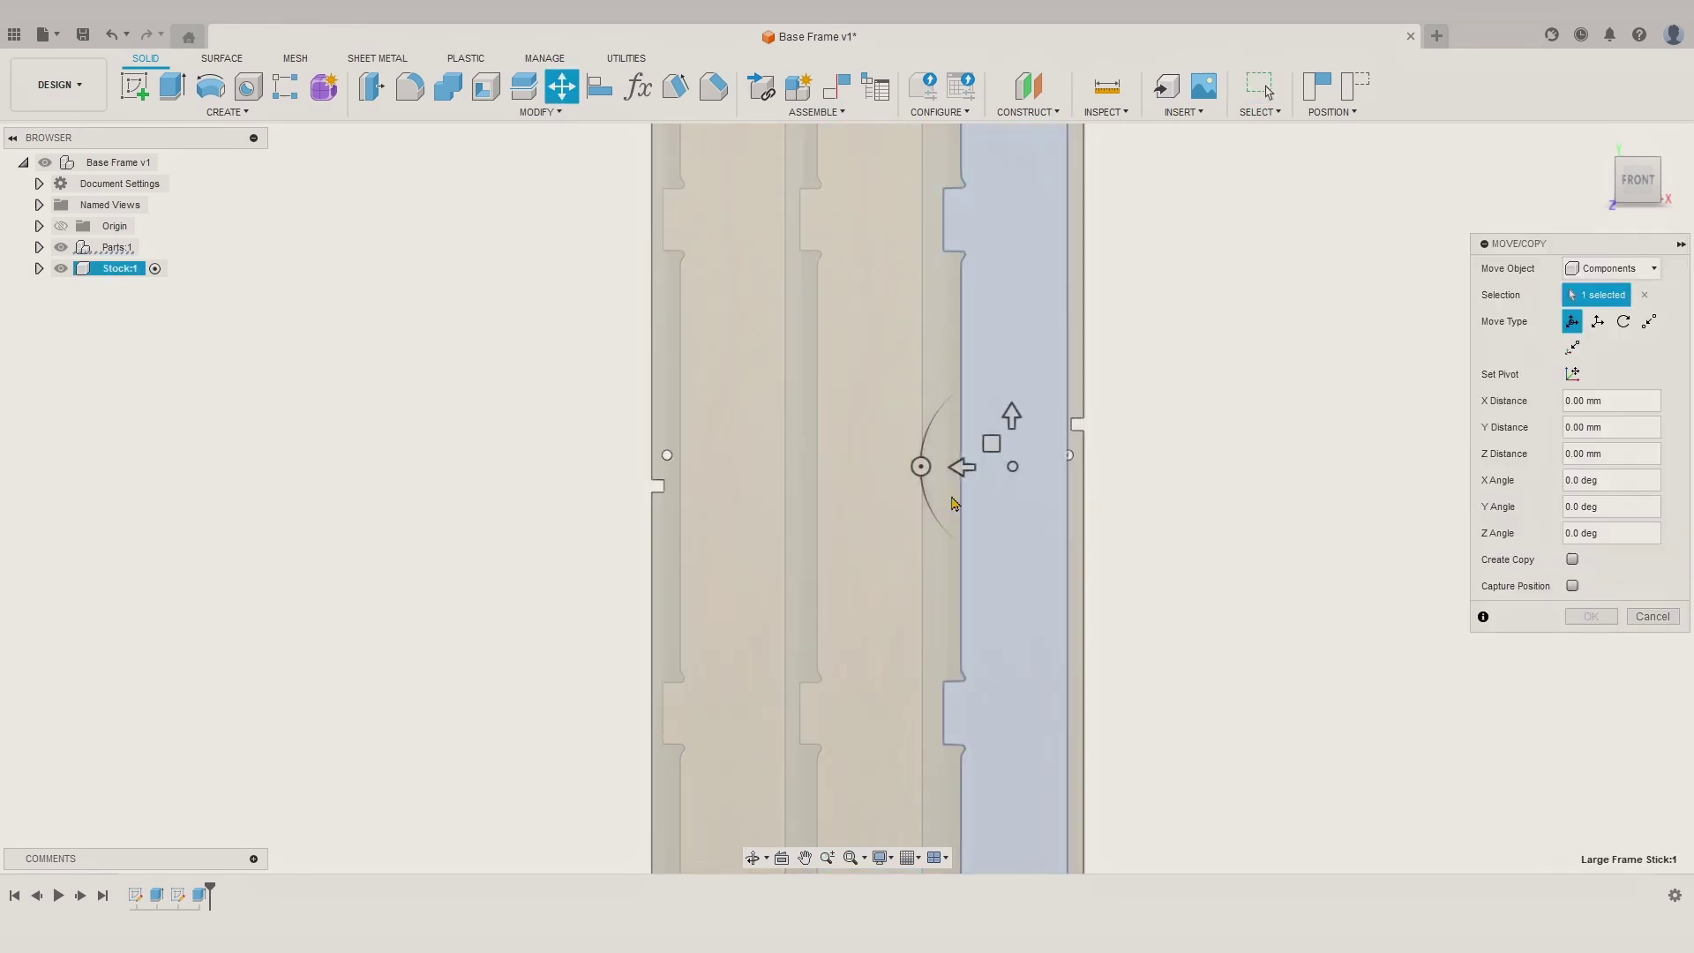
click(960, 471)
text(6)
key(Return)
Step: Measure the distance between the left stick's upper end and the top edge of the stock board
middle_drag(1124, 581, 1139, 598)
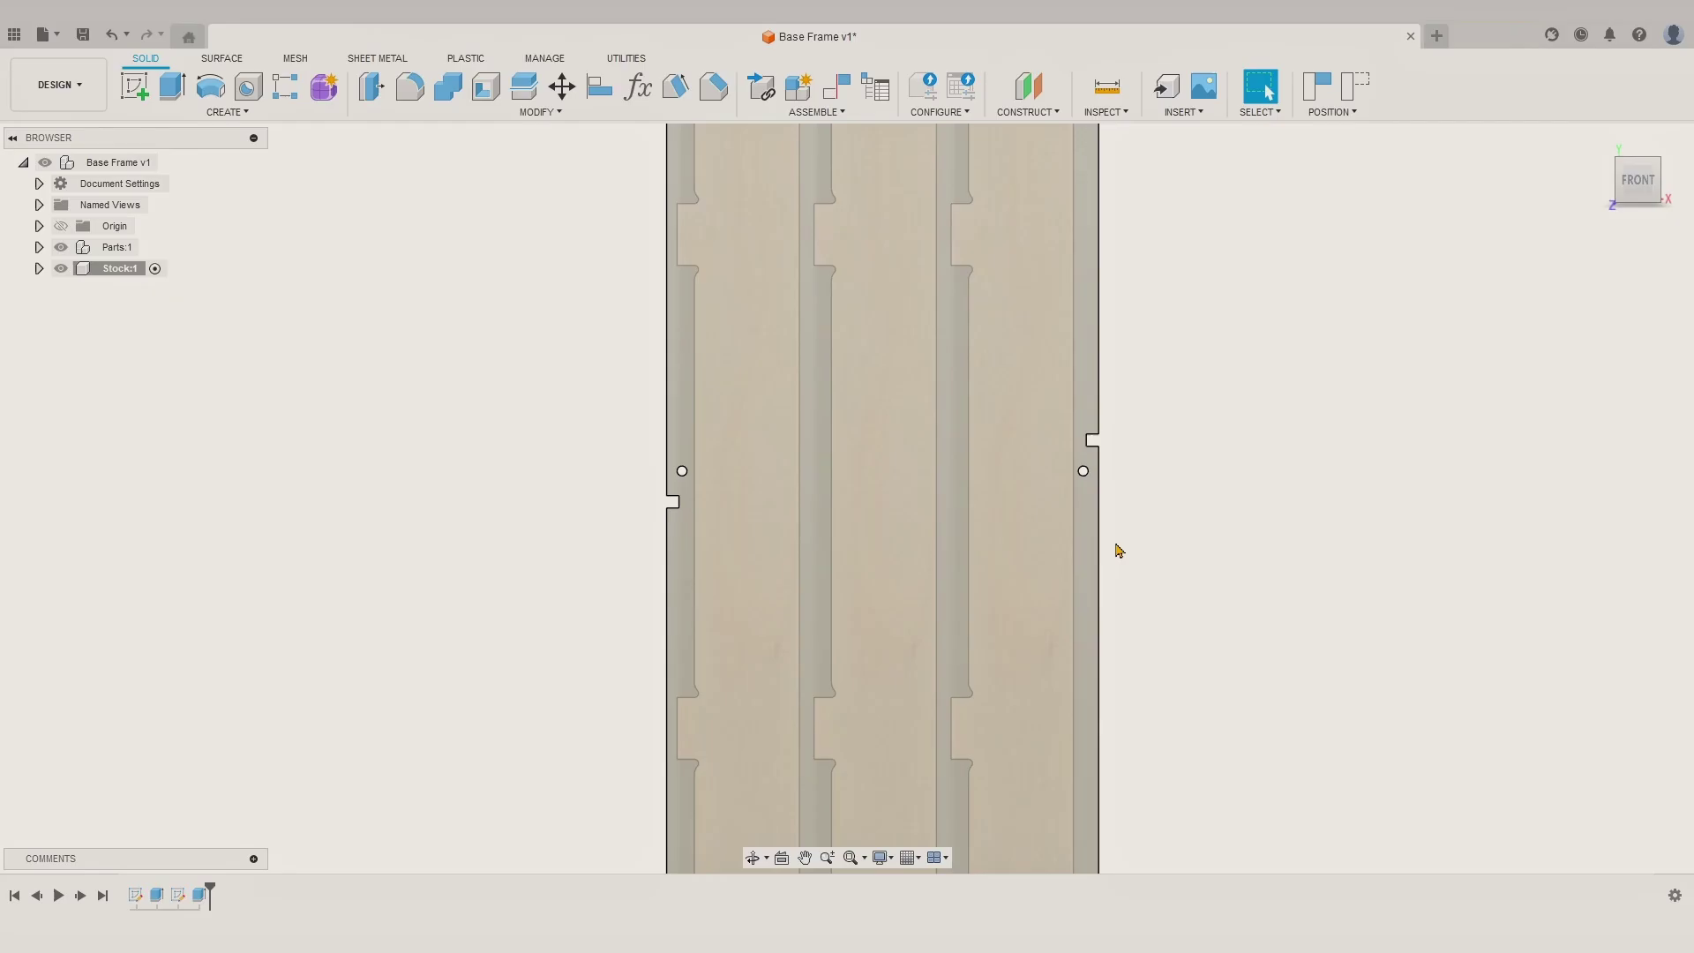
scroll(1114, 565, down, 5)
middle_drag(1136, 370, 1147, 369)
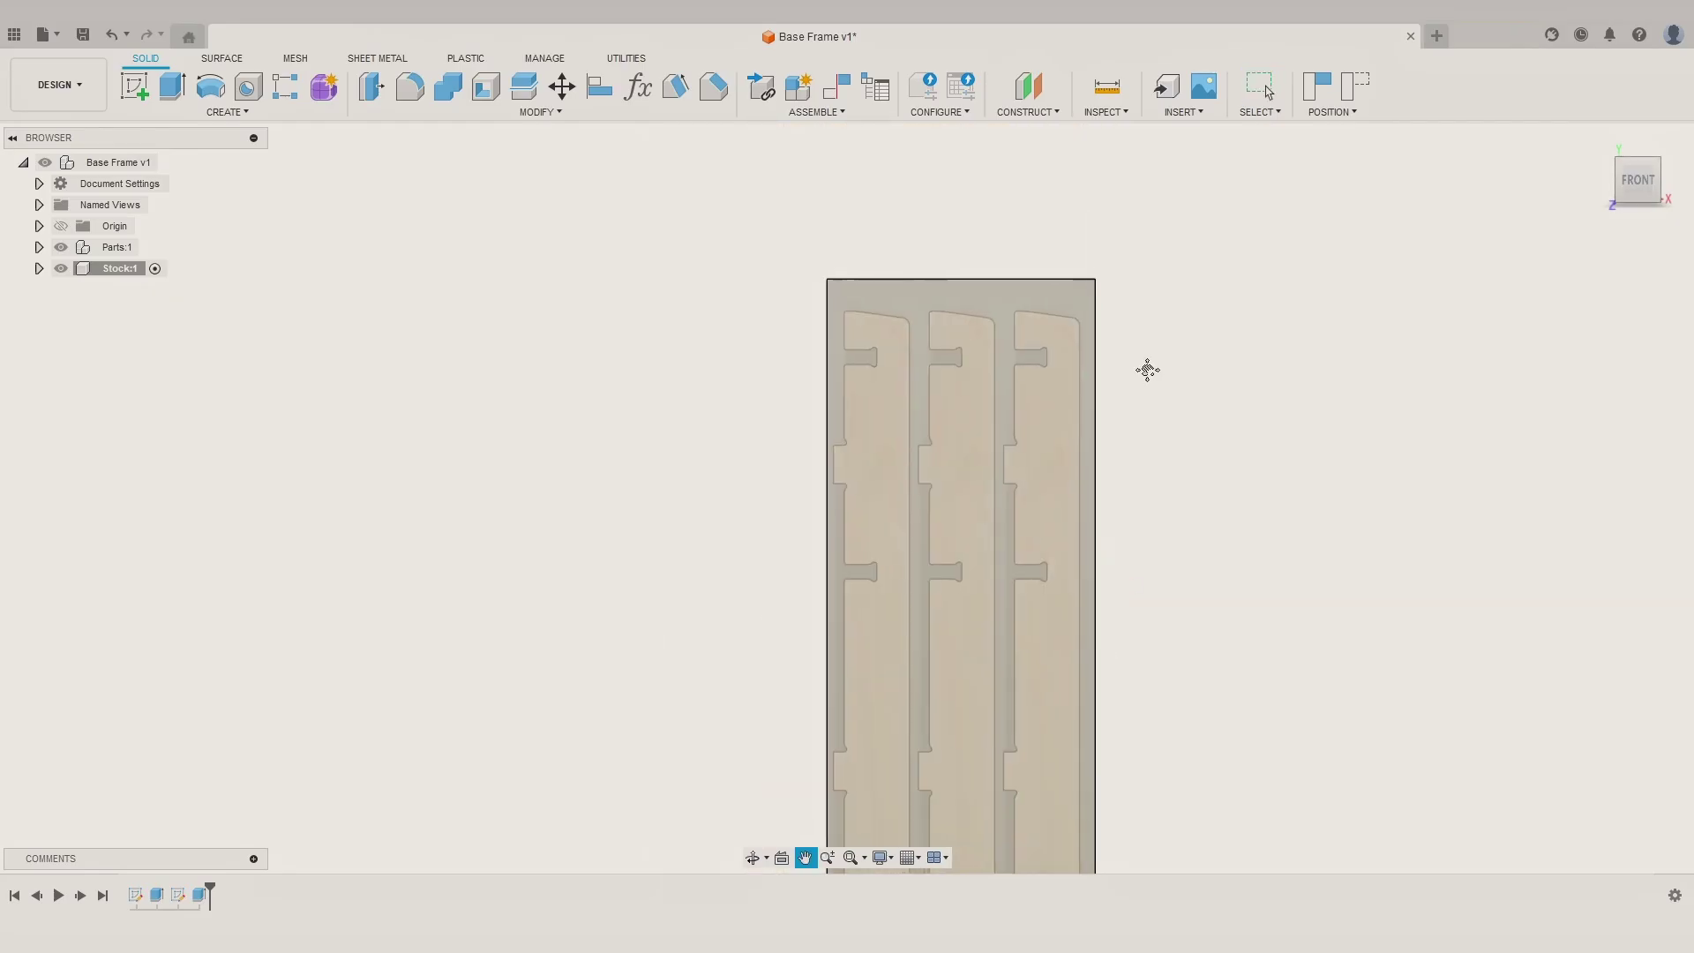
key(i)
scroll(845, 301, up, 5)
click(853, 323)
click(841, 256)
click(1638, 696)
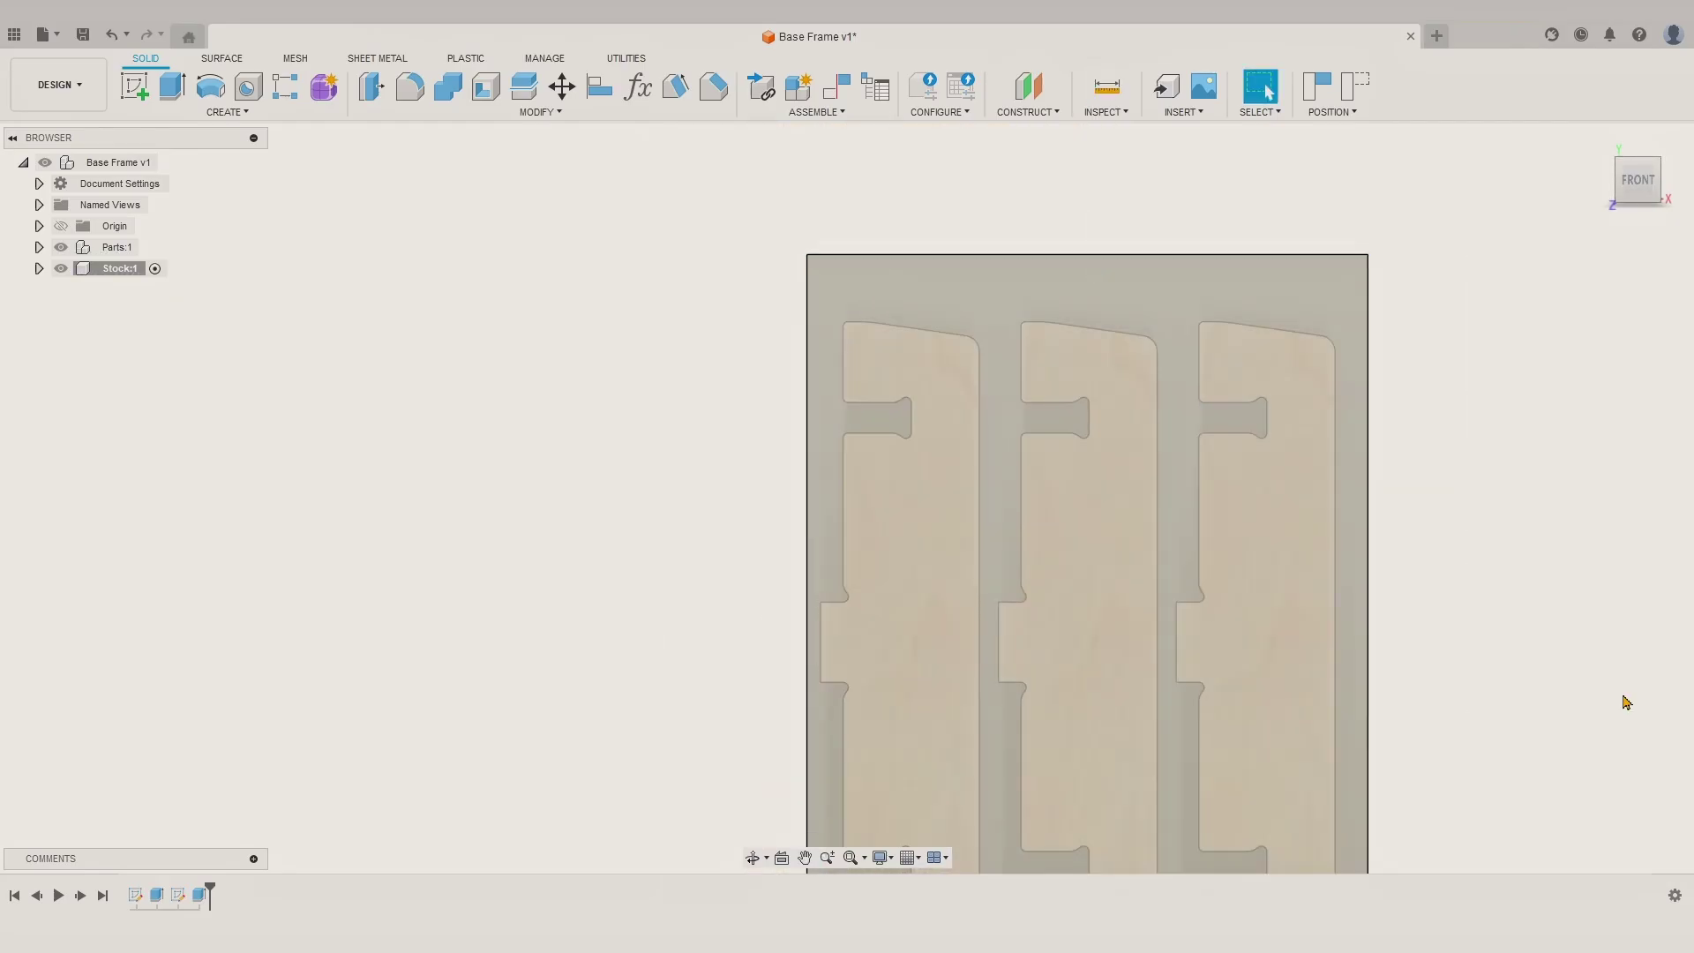
Step: Examine the stick layout along the stock board from its top edge to its lower end
scroll(1456, 706, down, 3)
middle_drag(1394, 812, 1256, 442)
scroll(1256, 442, down, 3)
middle_drag(1293, 726, 1221, 488)
scroll(1221, 488, down, 2)
middle_drag(1238, 565, 1135, 420)
scroll(1134, 420, down, 4)
middle_drag(1138, 489, 1113, 553)
scroll(1114, 554, down, 1)
middle_drag(1135, 521, 1011, 510)
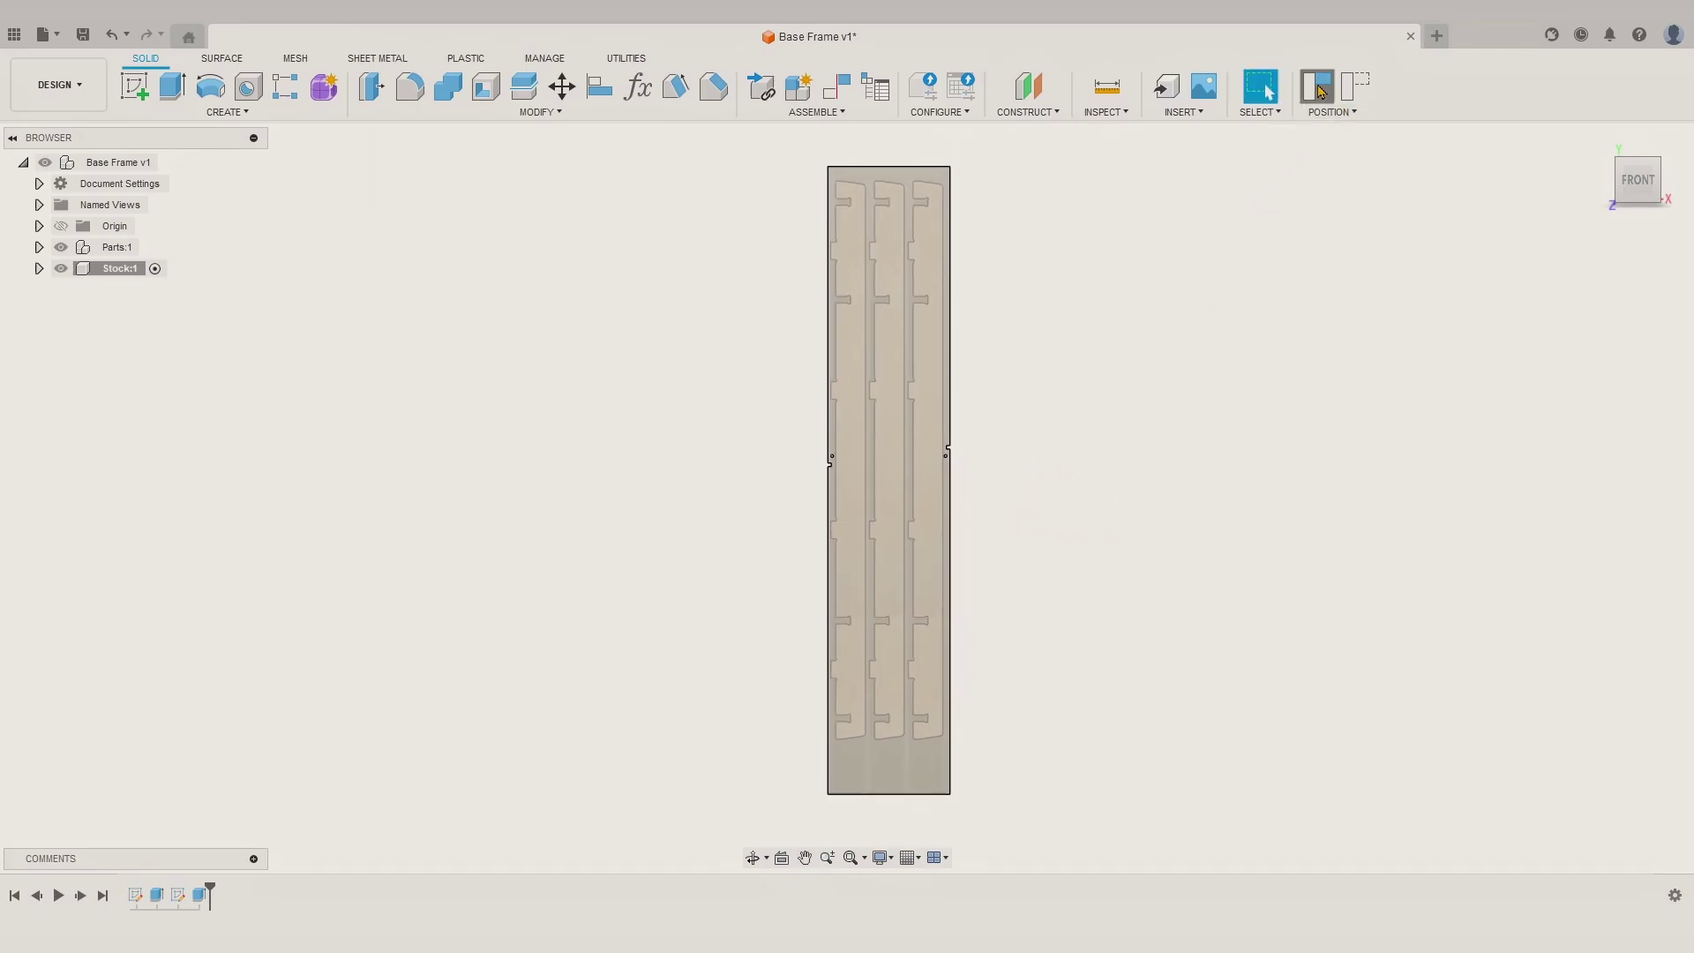
Step: Activate the top-level Base Frame component and duplicate the stock board together with its three large frame sticks
click(168, 163)
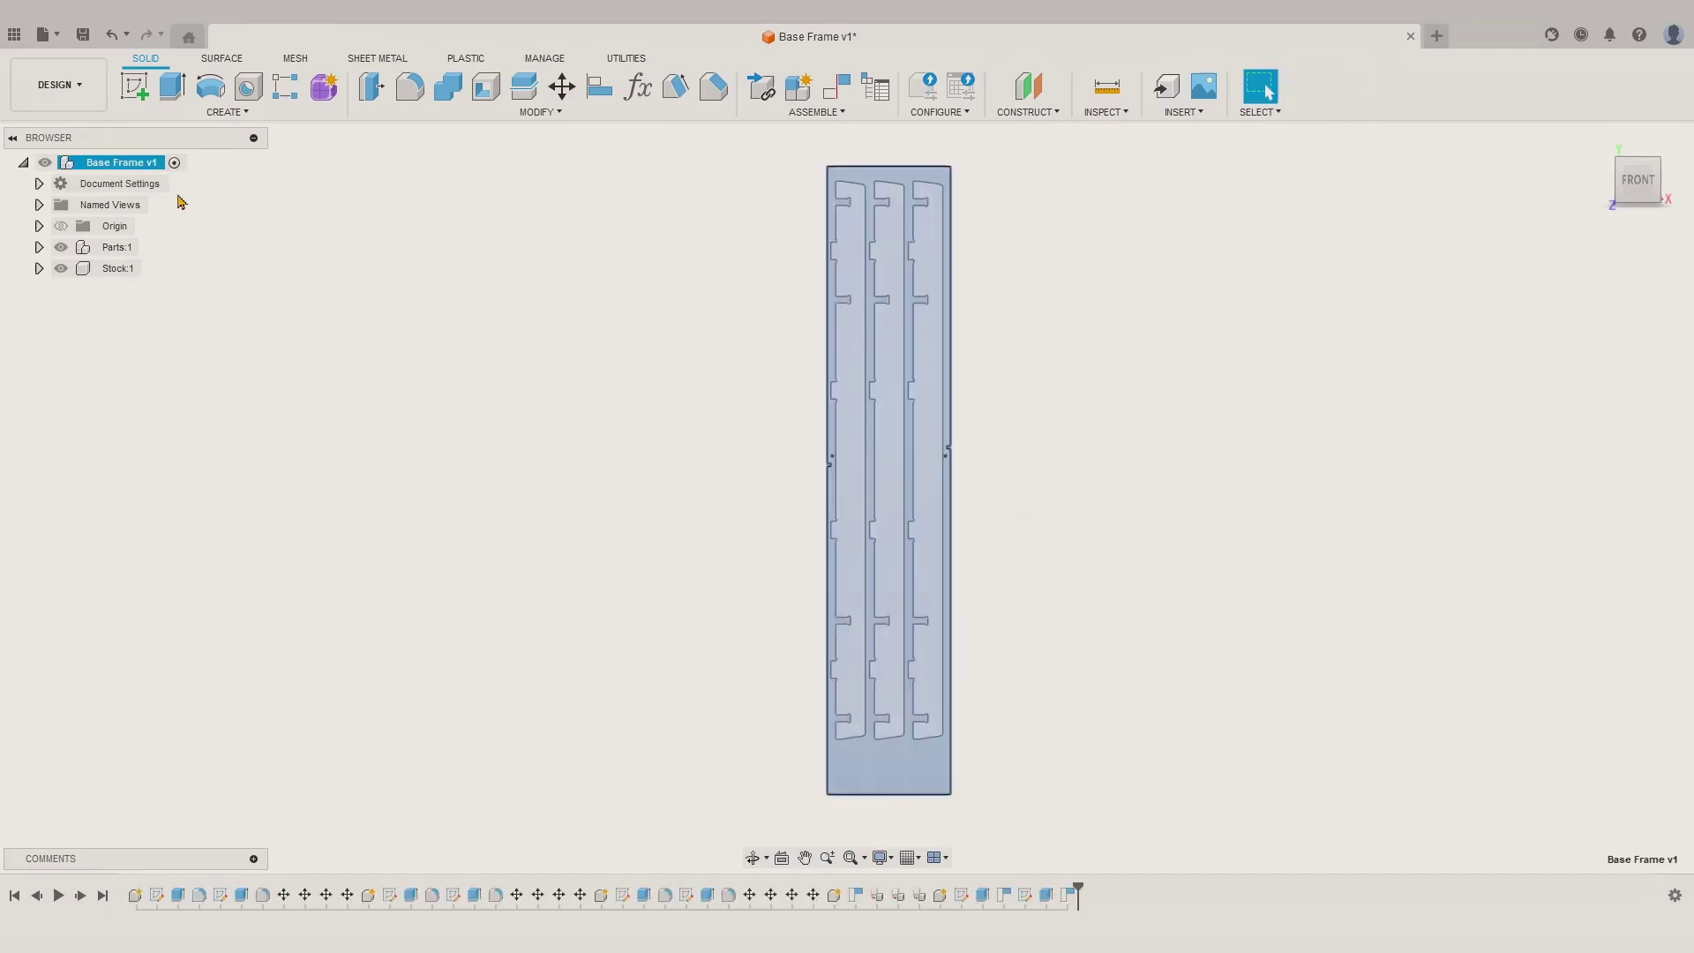
click(800, 334)
click(832, 329)
shift+click(847, 325)
shift+click(894, 322)
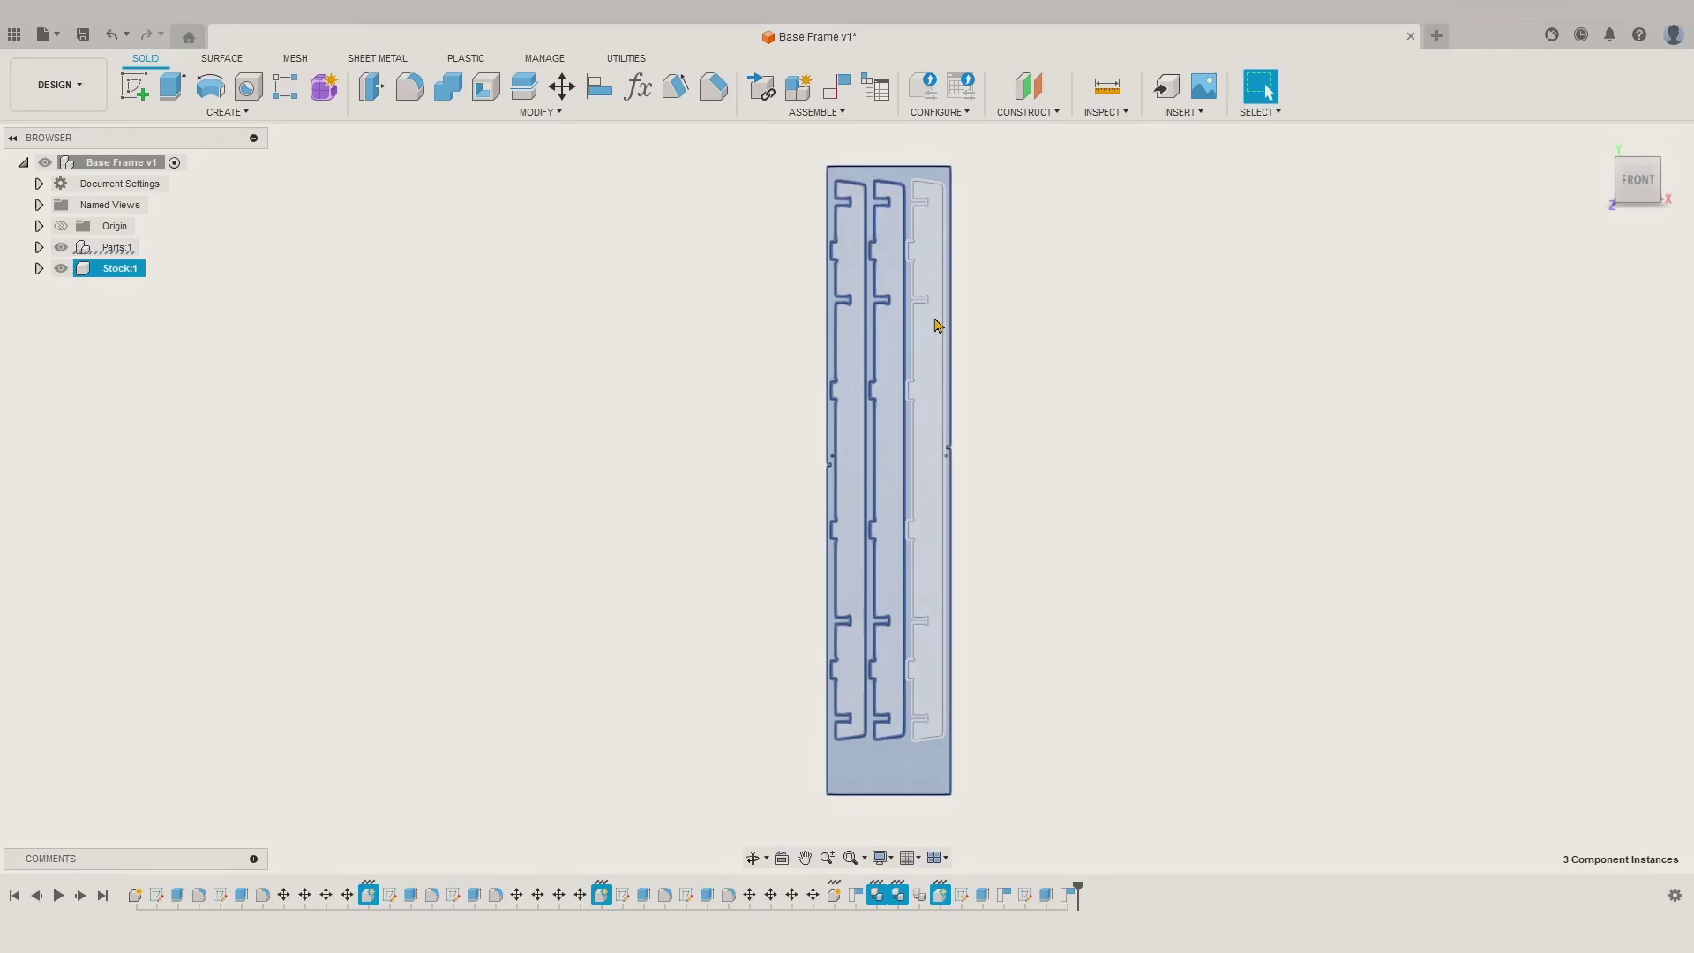
shift+click(935, 324)
key(ctrl+c)
key(ctrl+v)
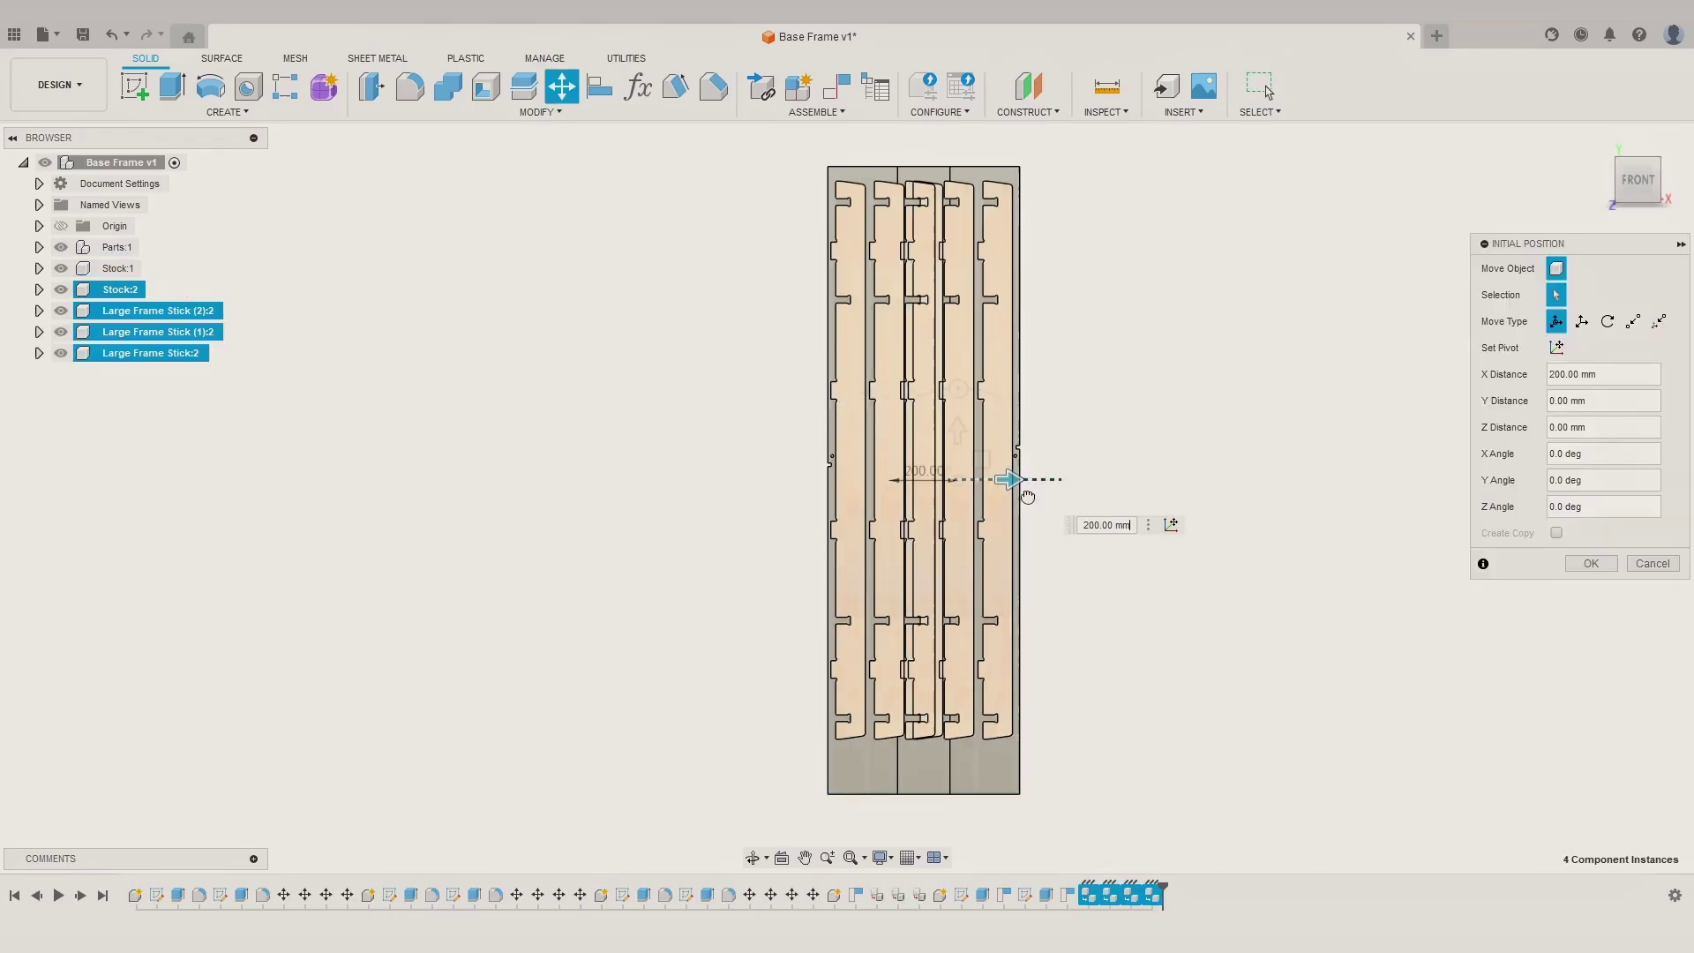
Step: Place the duplicated stock and sticks clear of the original's right side, rotated -180 degrees about Z
drag(1027, 496, 1192, 501)
drag(1136, 386, 1129, 575)
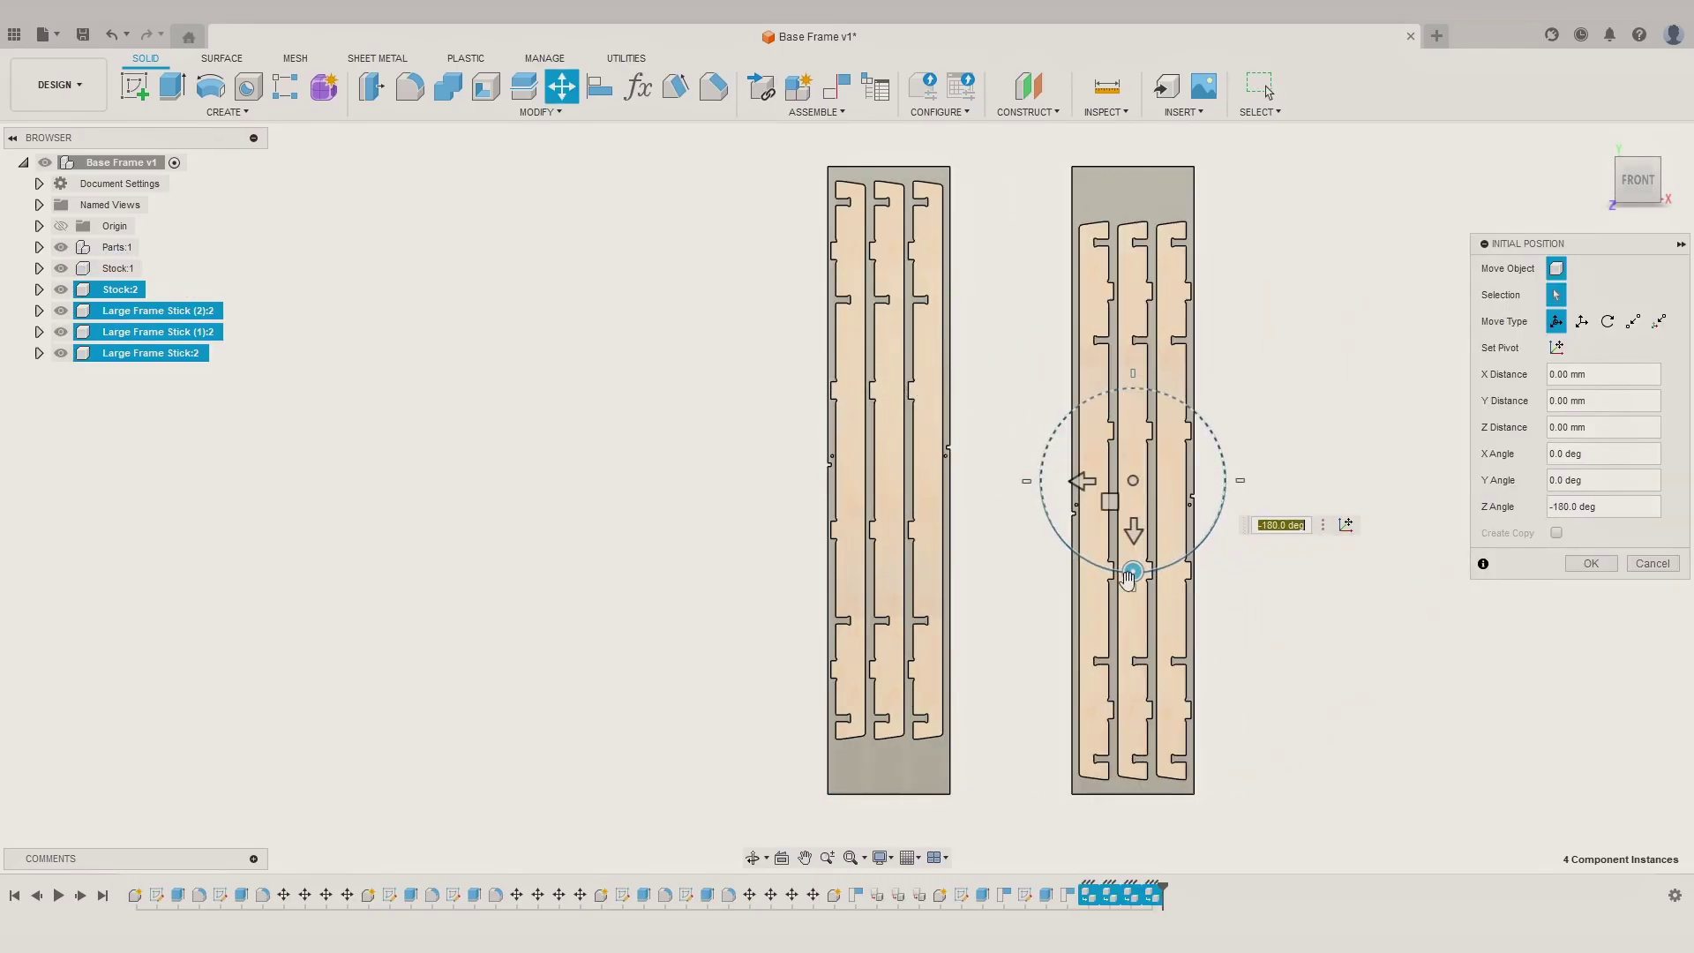
click(1589, 564)
Step: Create a rigid group from the original stock board and its three sticks, including child components
middle_drag(1377, 495, 1221, 477)
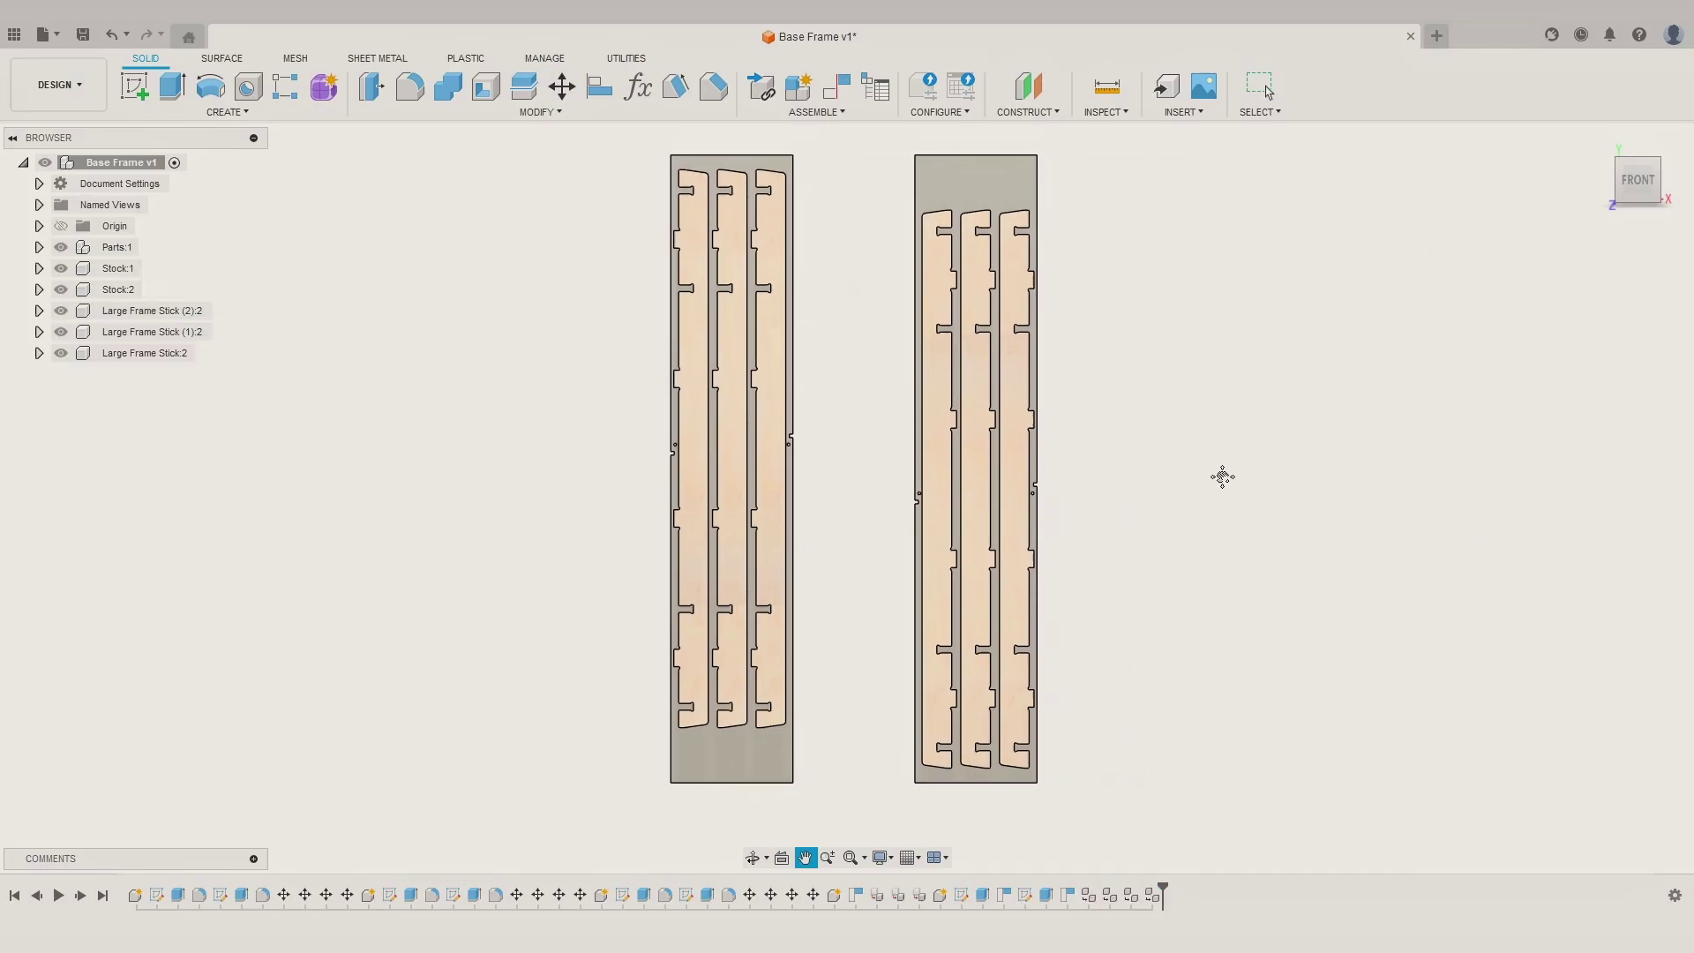
ctrl+double_click(724, 717)
ctrl+double_click(760, 703)
ctrl+double_click(738, 773)
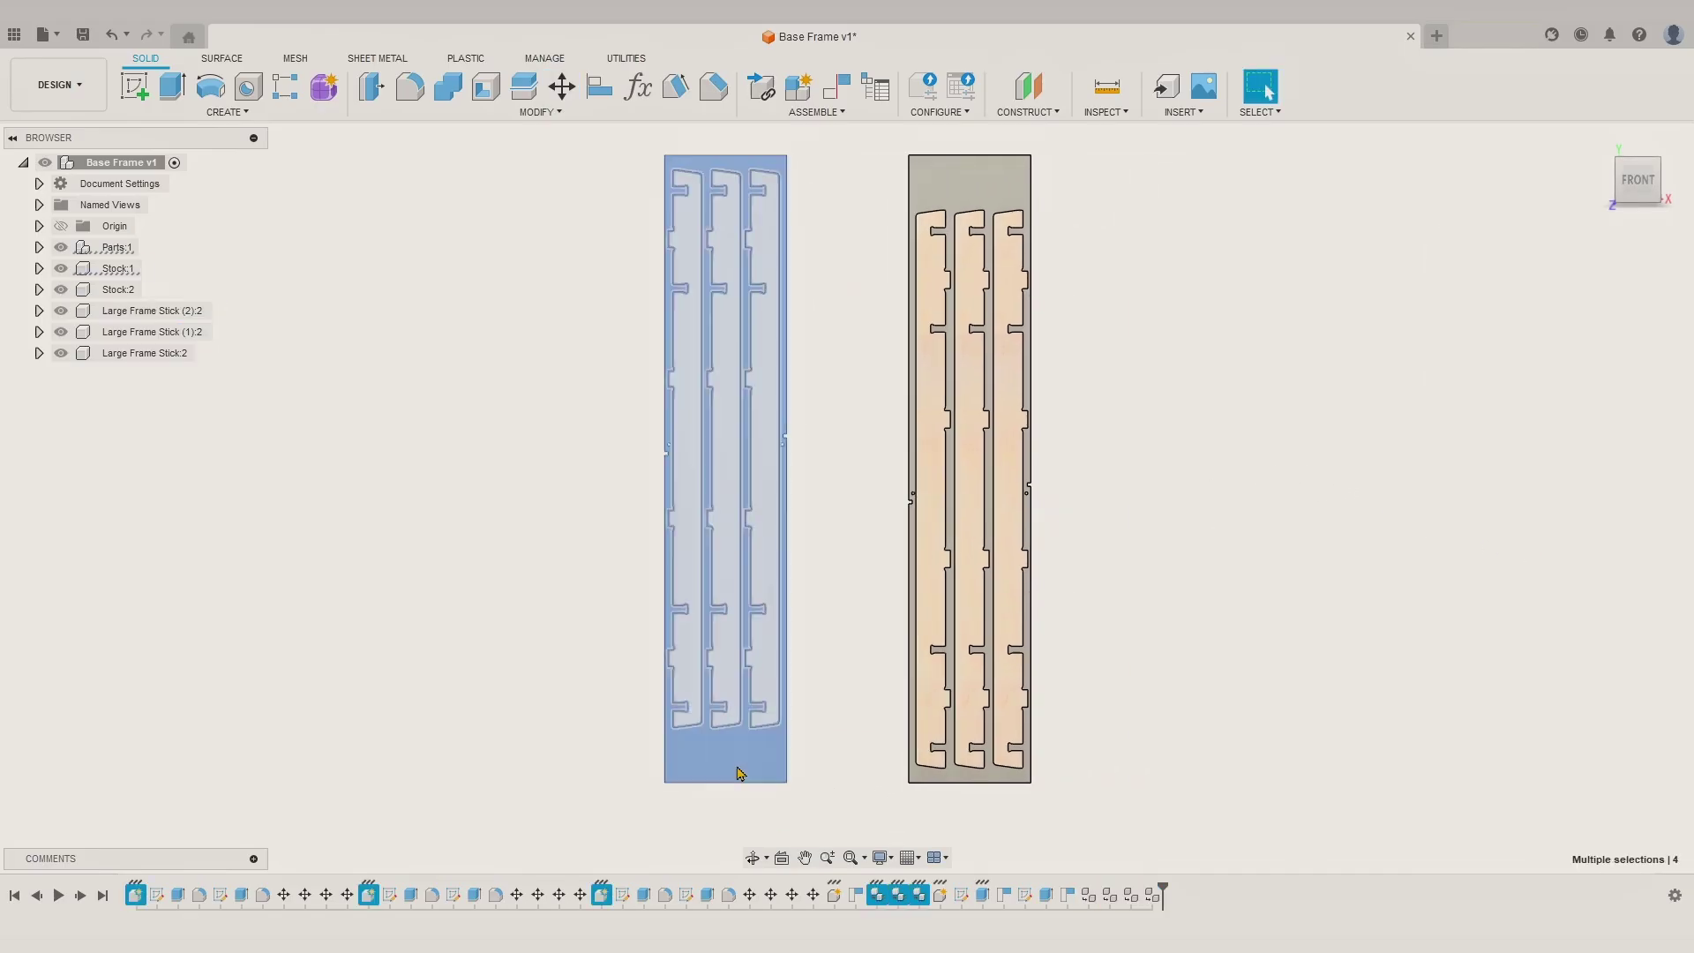
click(778, 113)
click(777, 238)
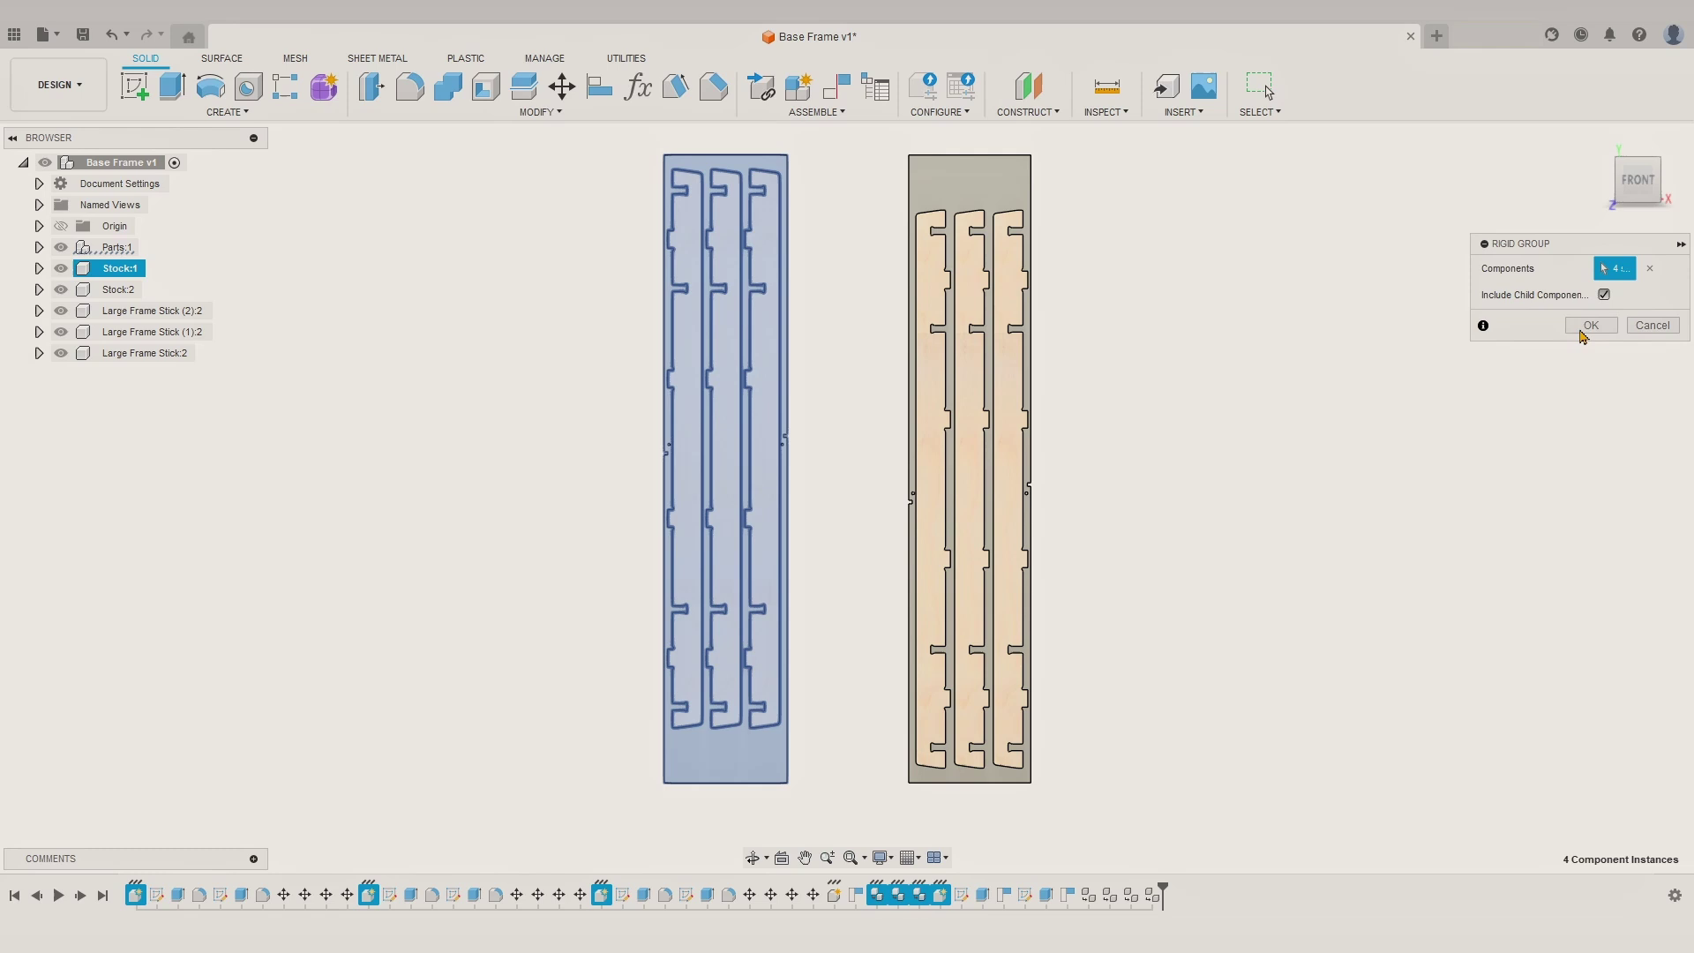
key(Return)
Step: Create a rigid group from the duplicated stock board and its three sticks, and slide that set closer to the original
click(946, 276)
ctrl+click(982, 273)
ctrl+click(1009, 232)
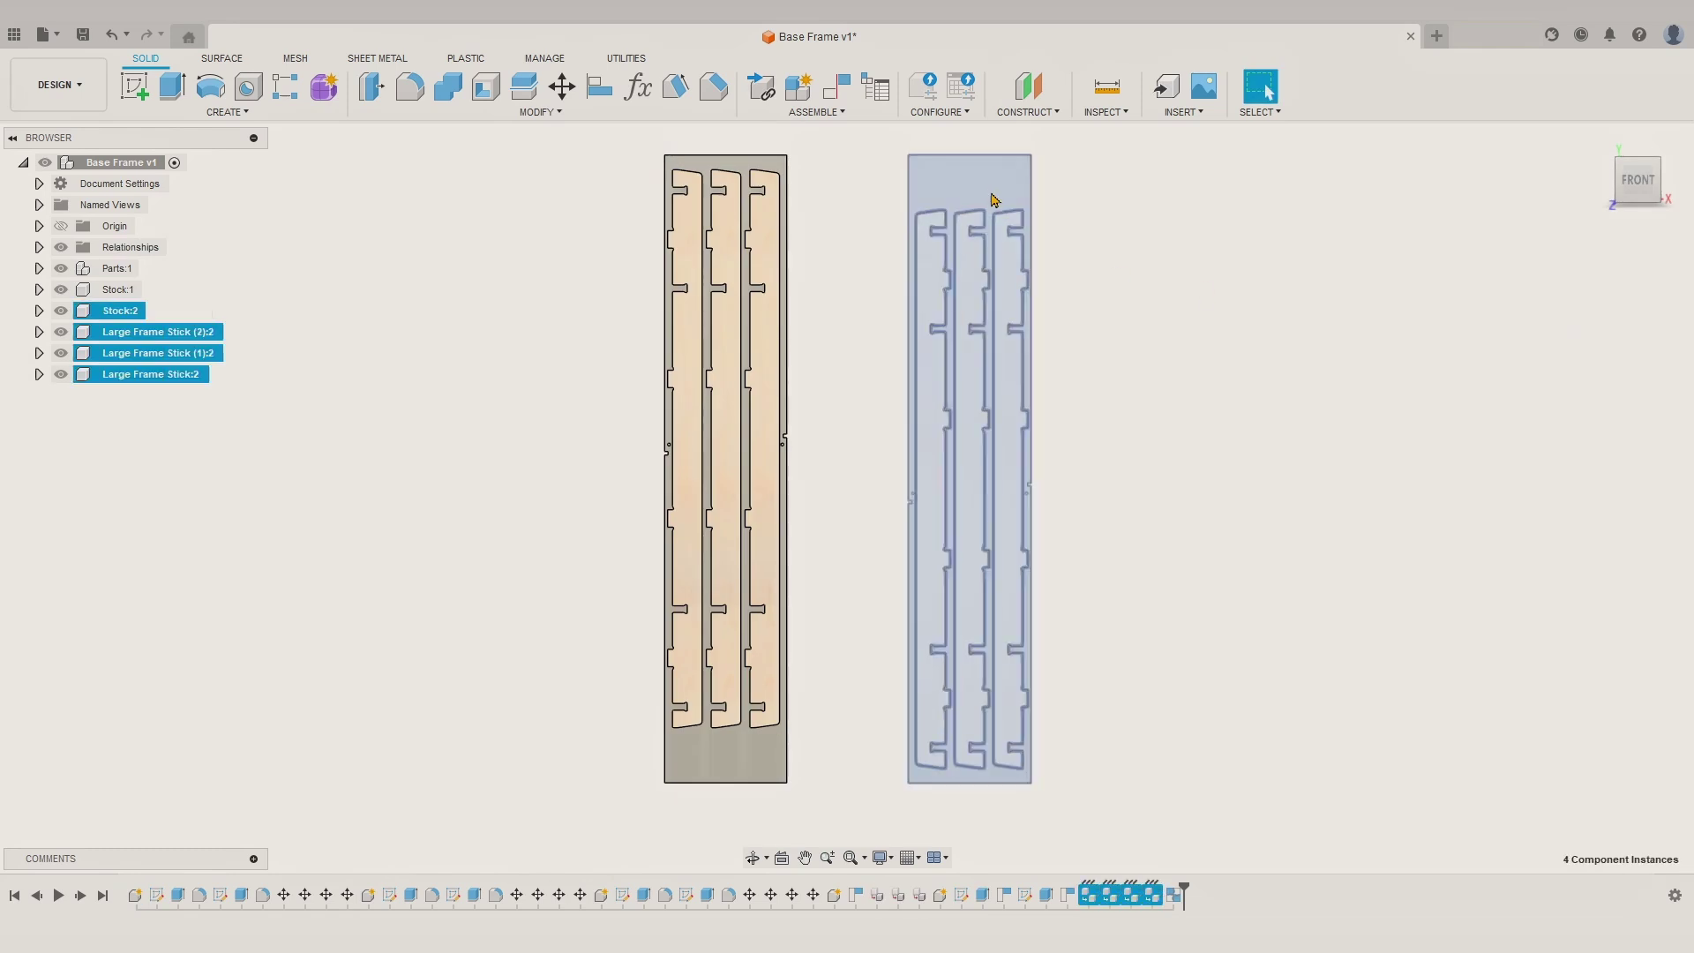
ctrl+click(994, 187)
click(813, 112)
click(781, 239)
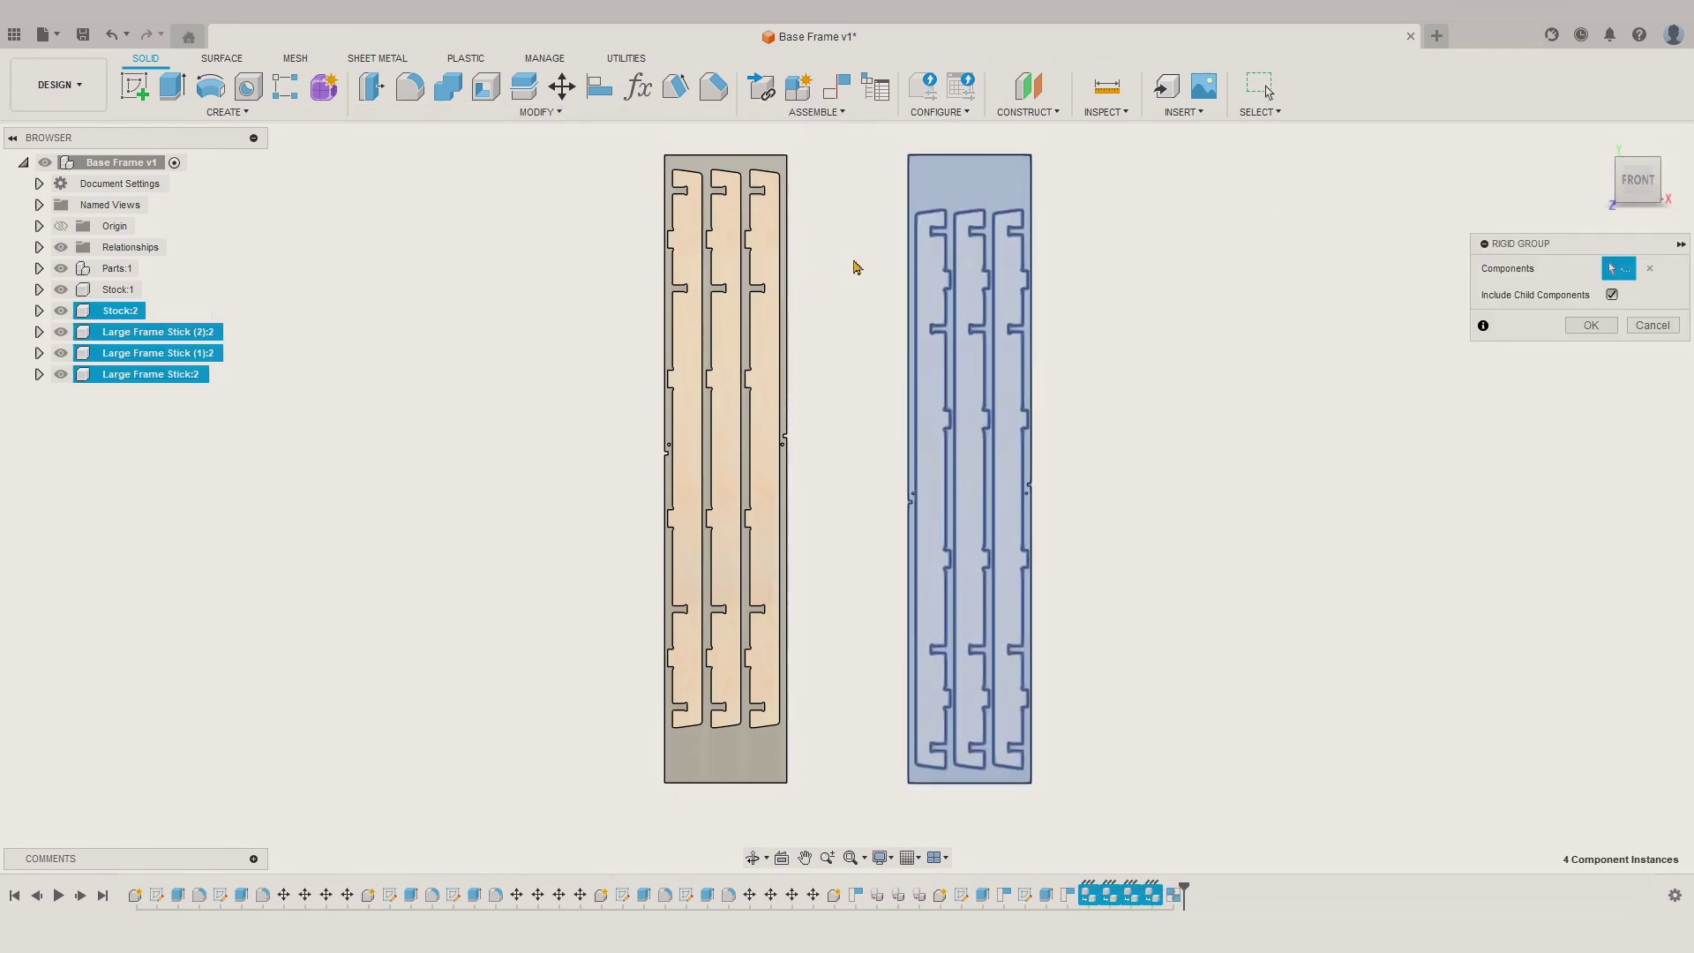
key(Return)
drag(1021, 408, 977, 400)
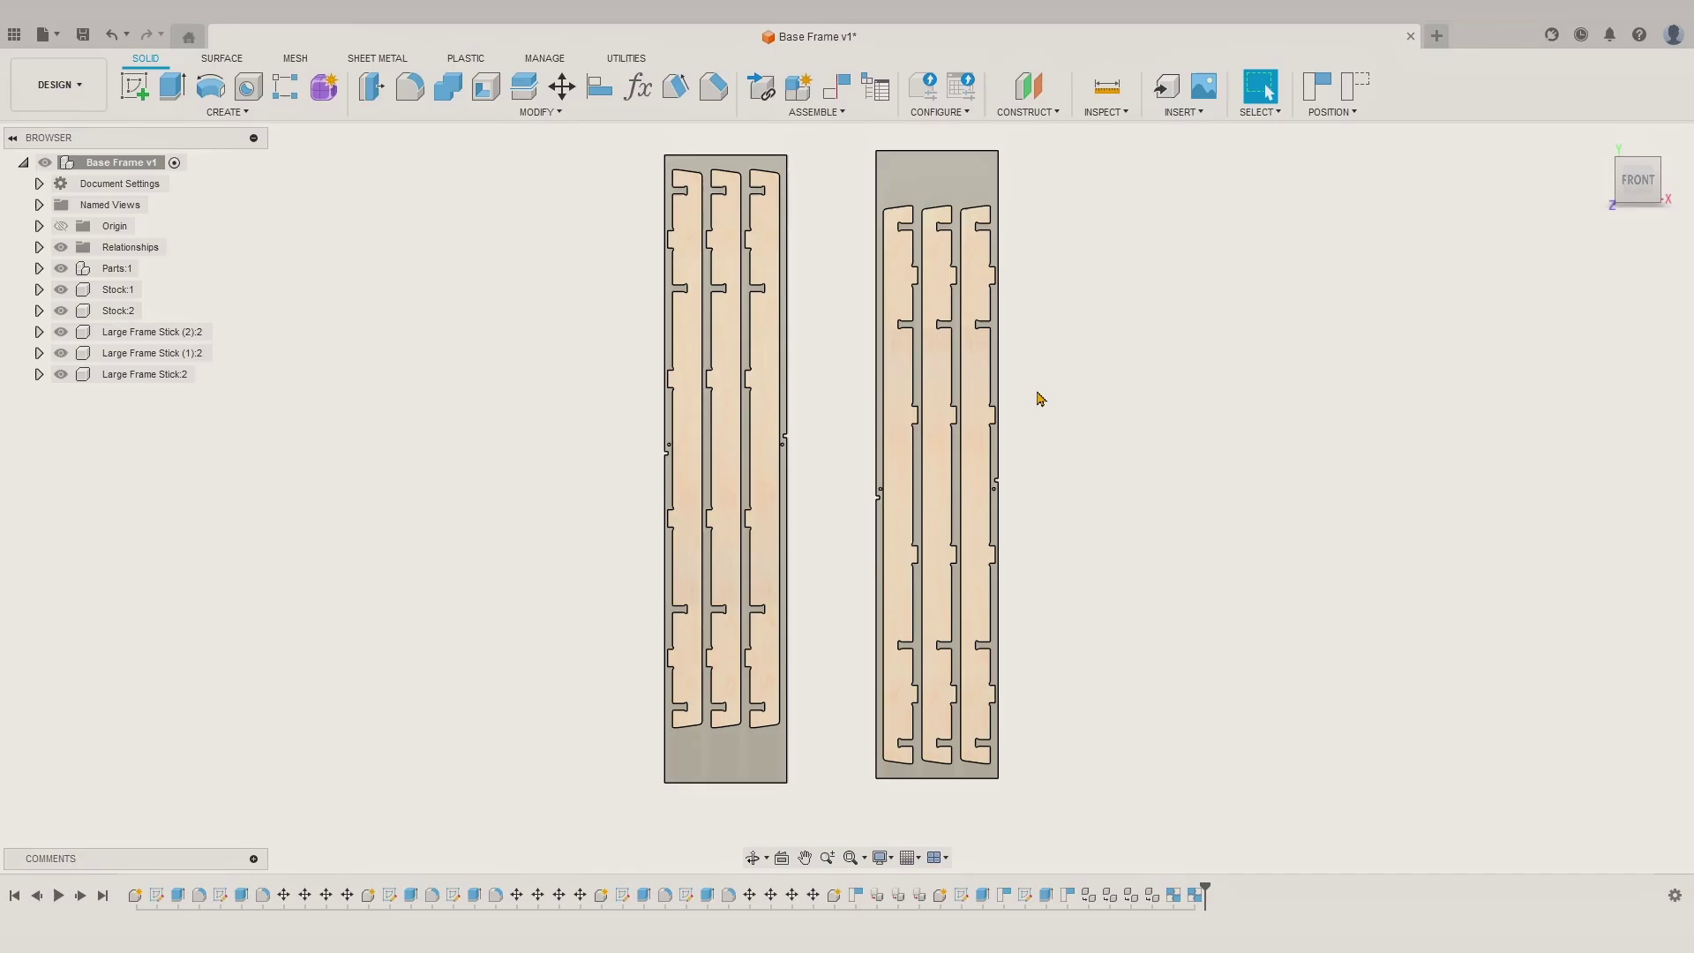
Step: Measure the distance from the duplicated board's right locating hole to the upper corner of its nearest frame stick
scroll(1023, 415, up, 8)
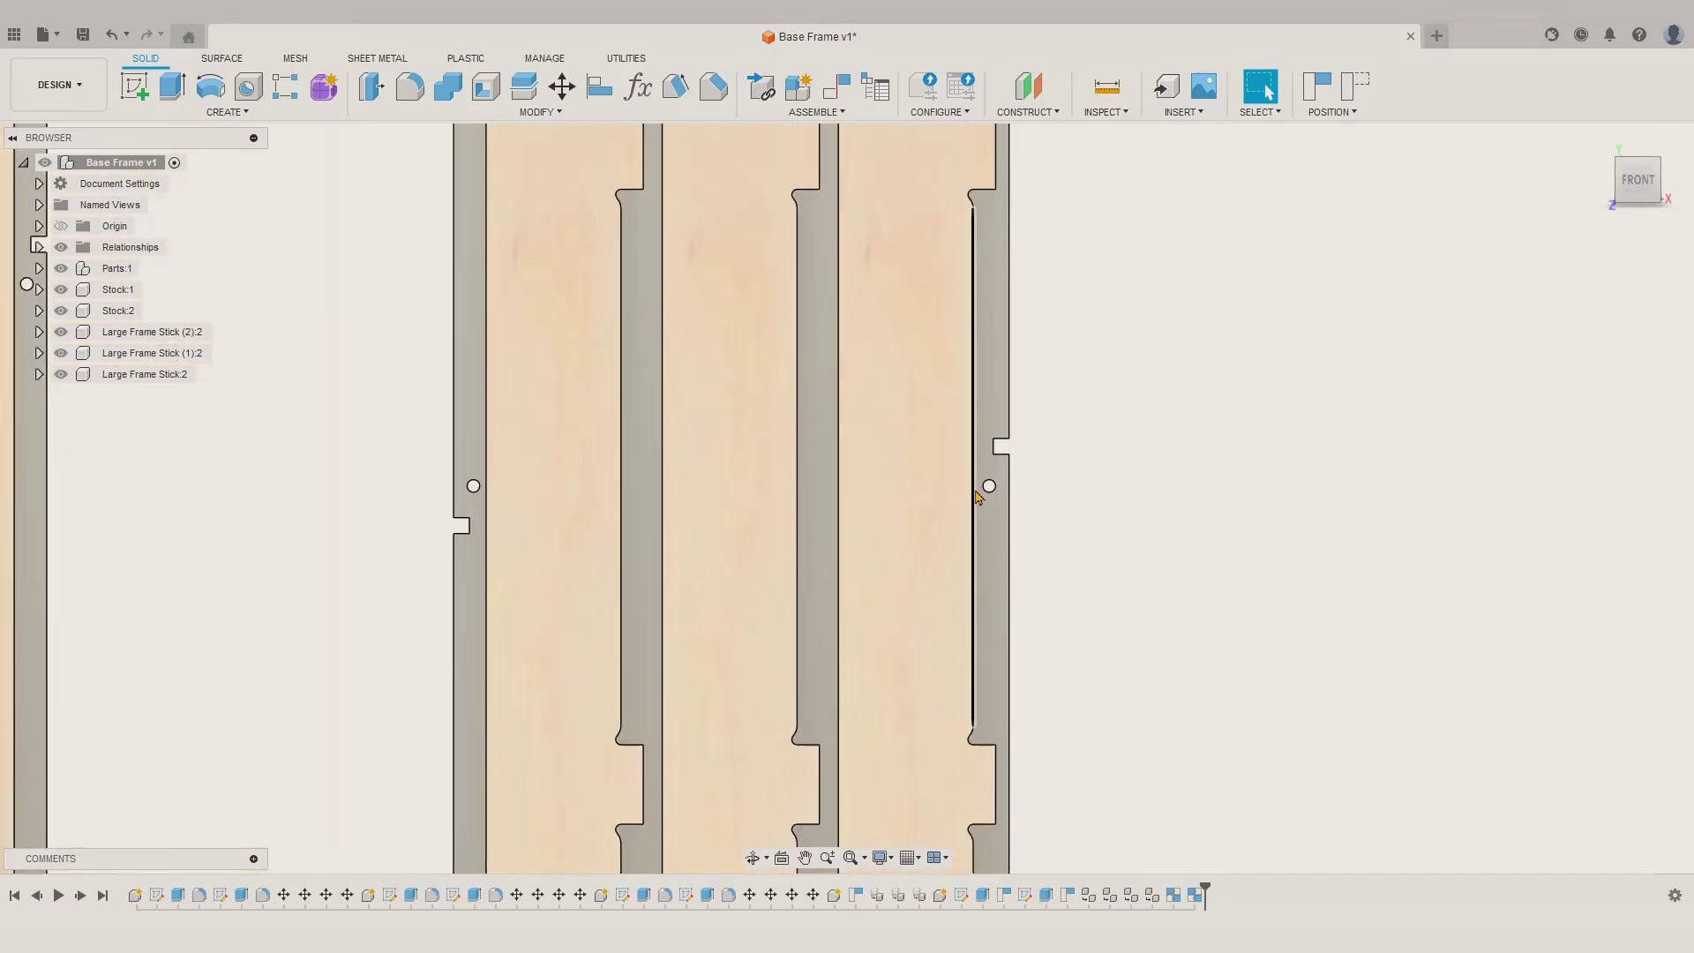
key(i)
click(997, 513)
scroll(997, 507, down, 6)
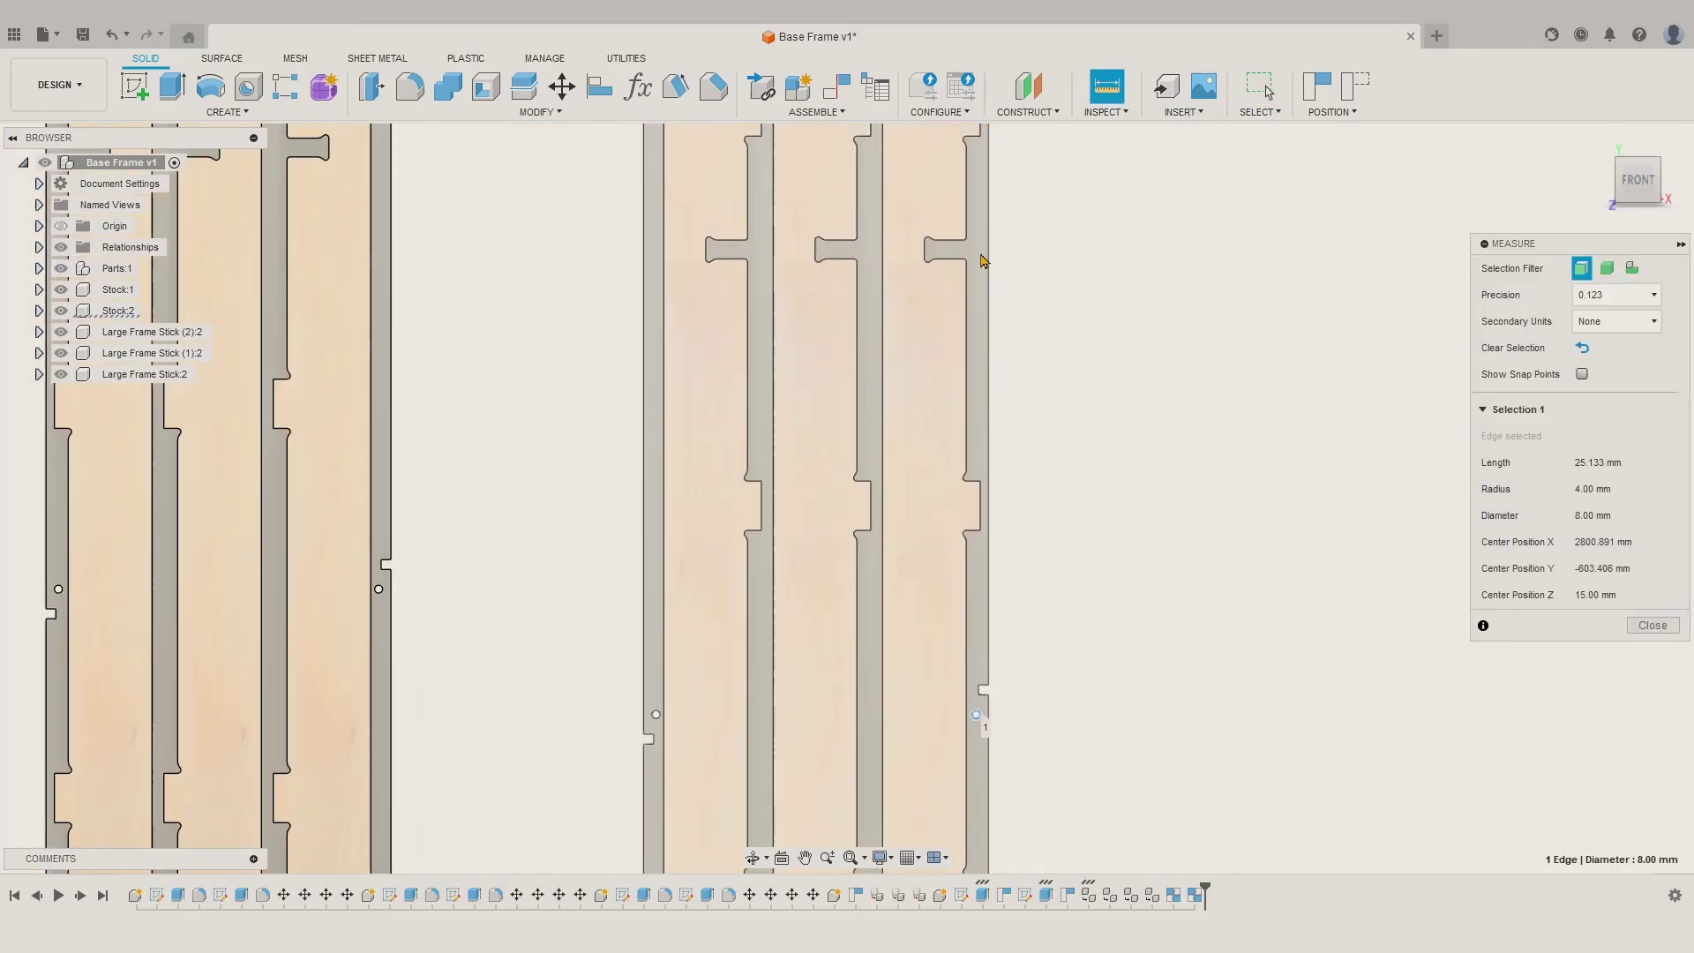
click(945, 260)
click(1014, 326)
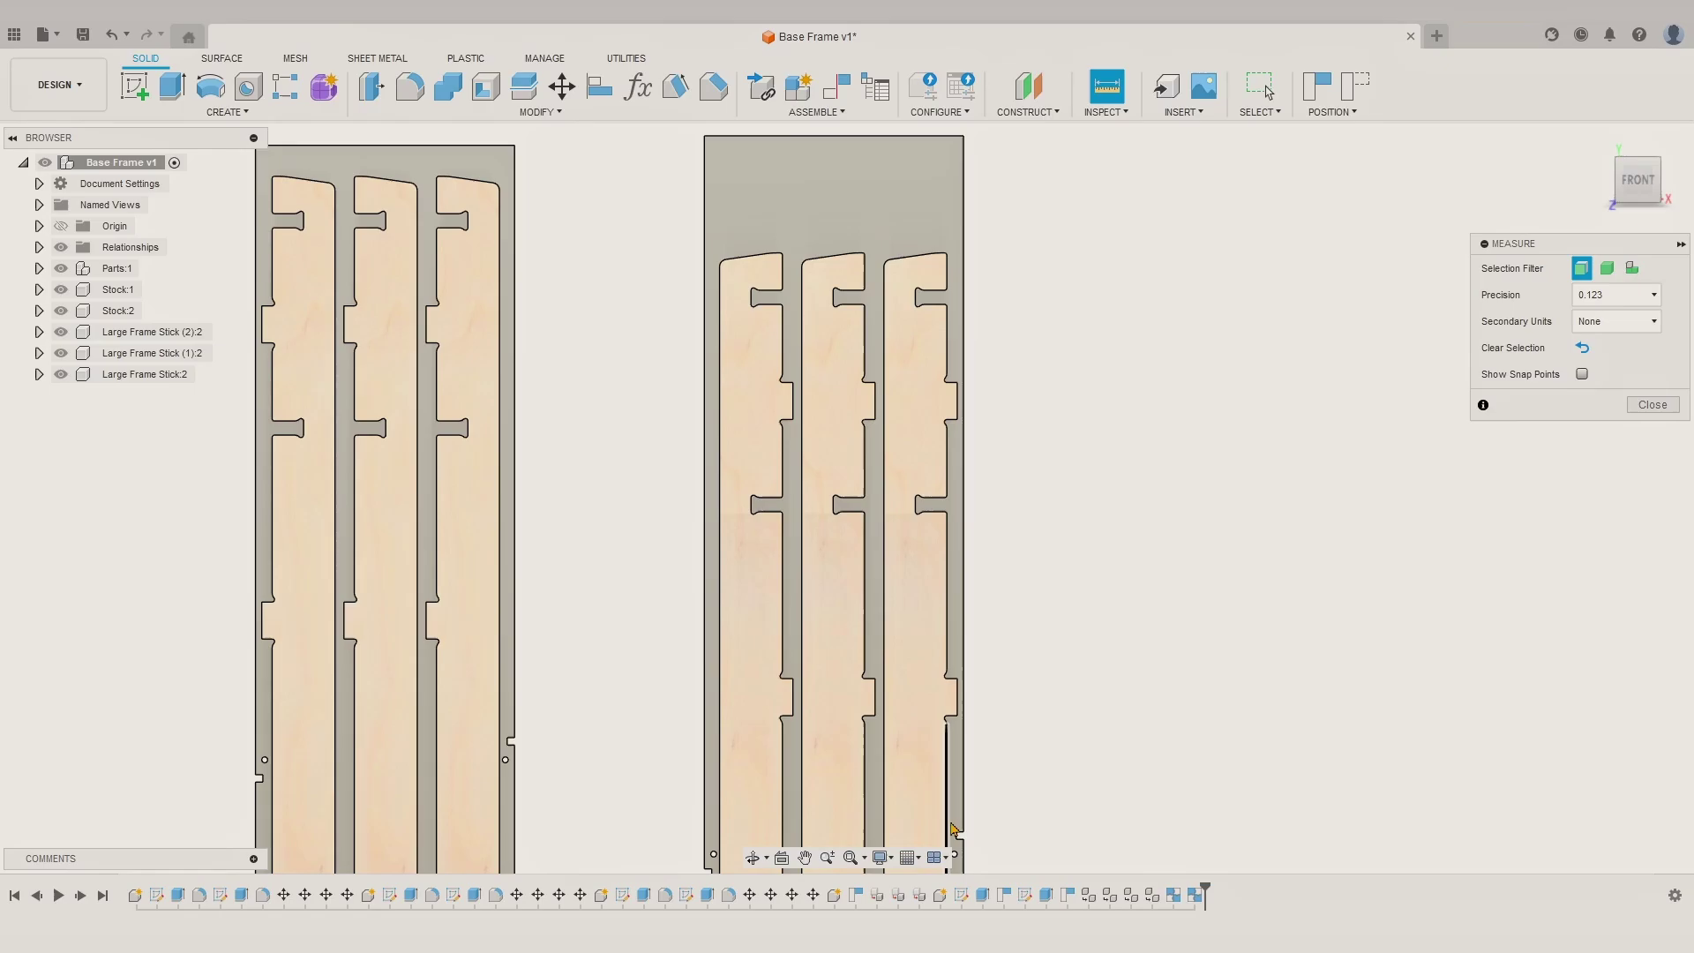
middle_drag(957, 849, 960, 821)
click(959, 827)
click(948, 227)
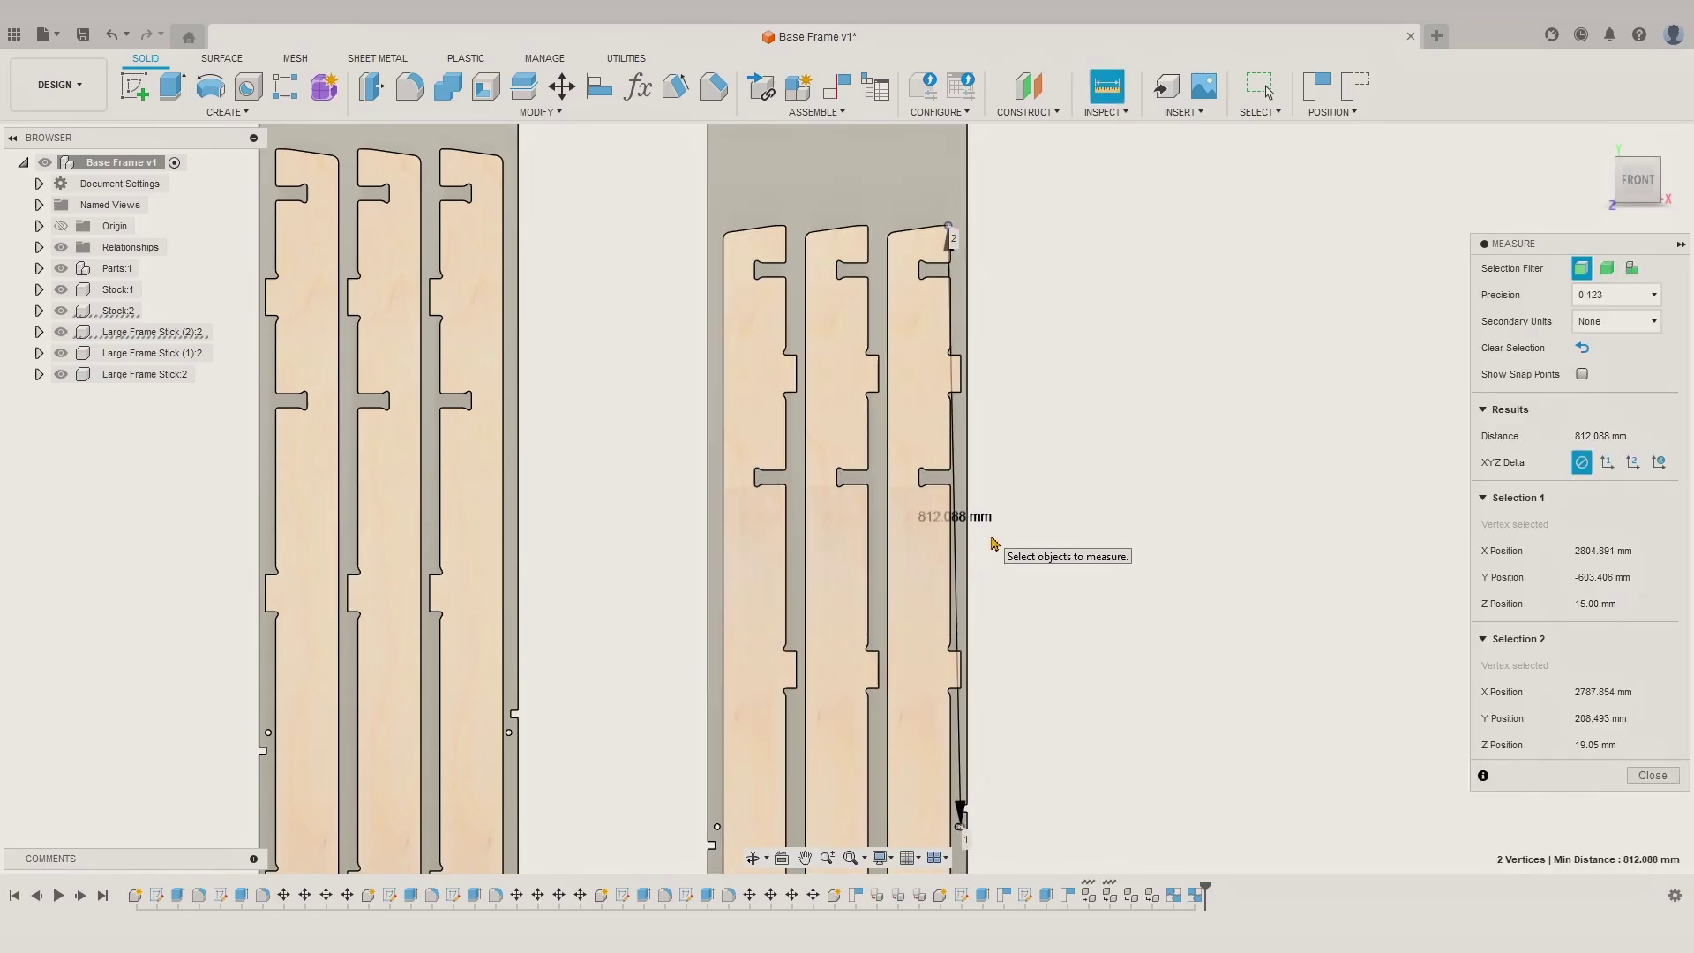
click(1649, 776)
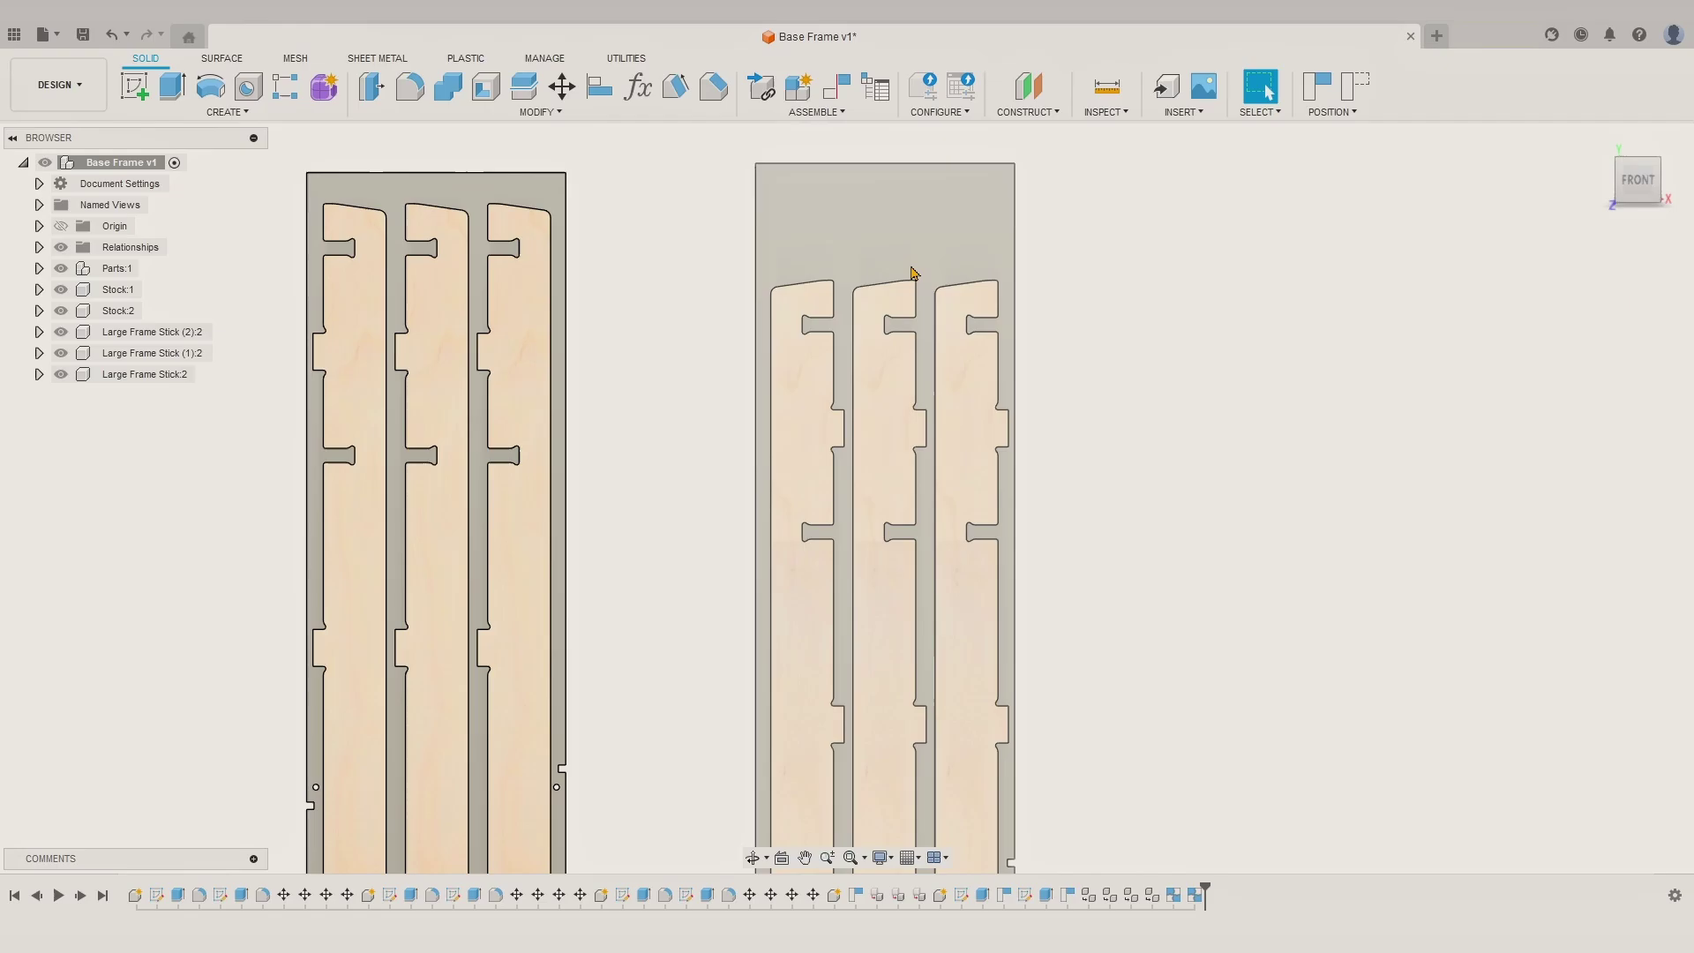
Step: Activate the duplicated stock component, Stock:2, and start a sketch on its front face
right_click(912, 276)
click(884, 371)
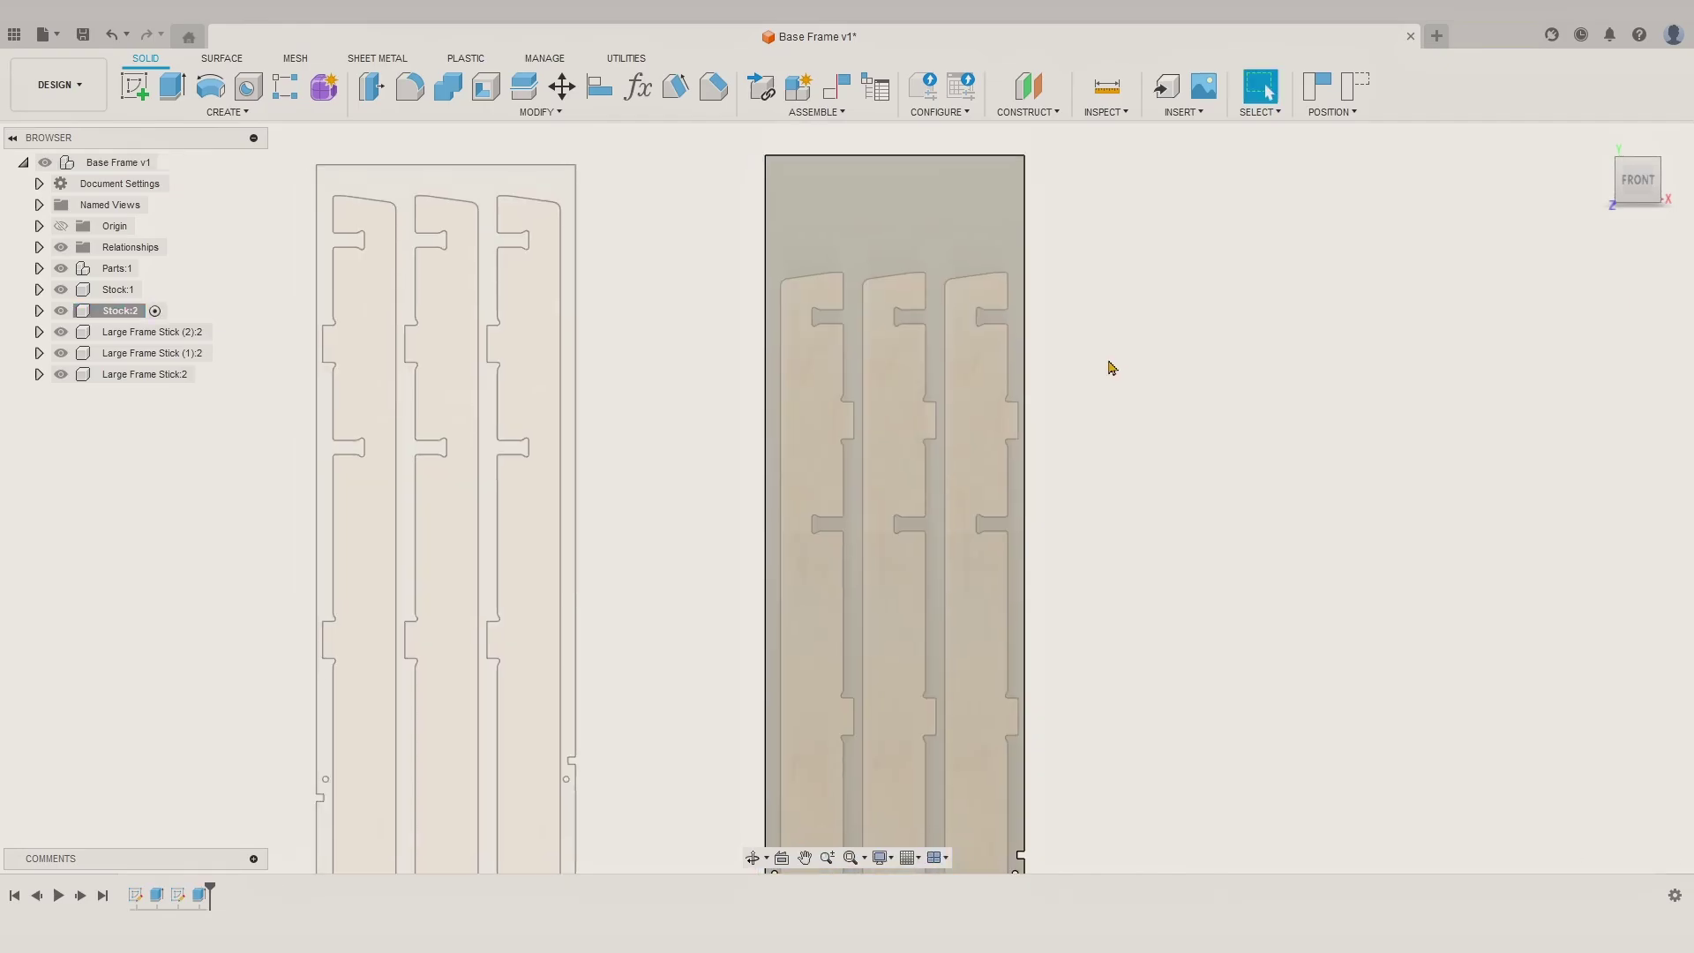
click(143, 101)
click(822, 237)
click(968, 501)
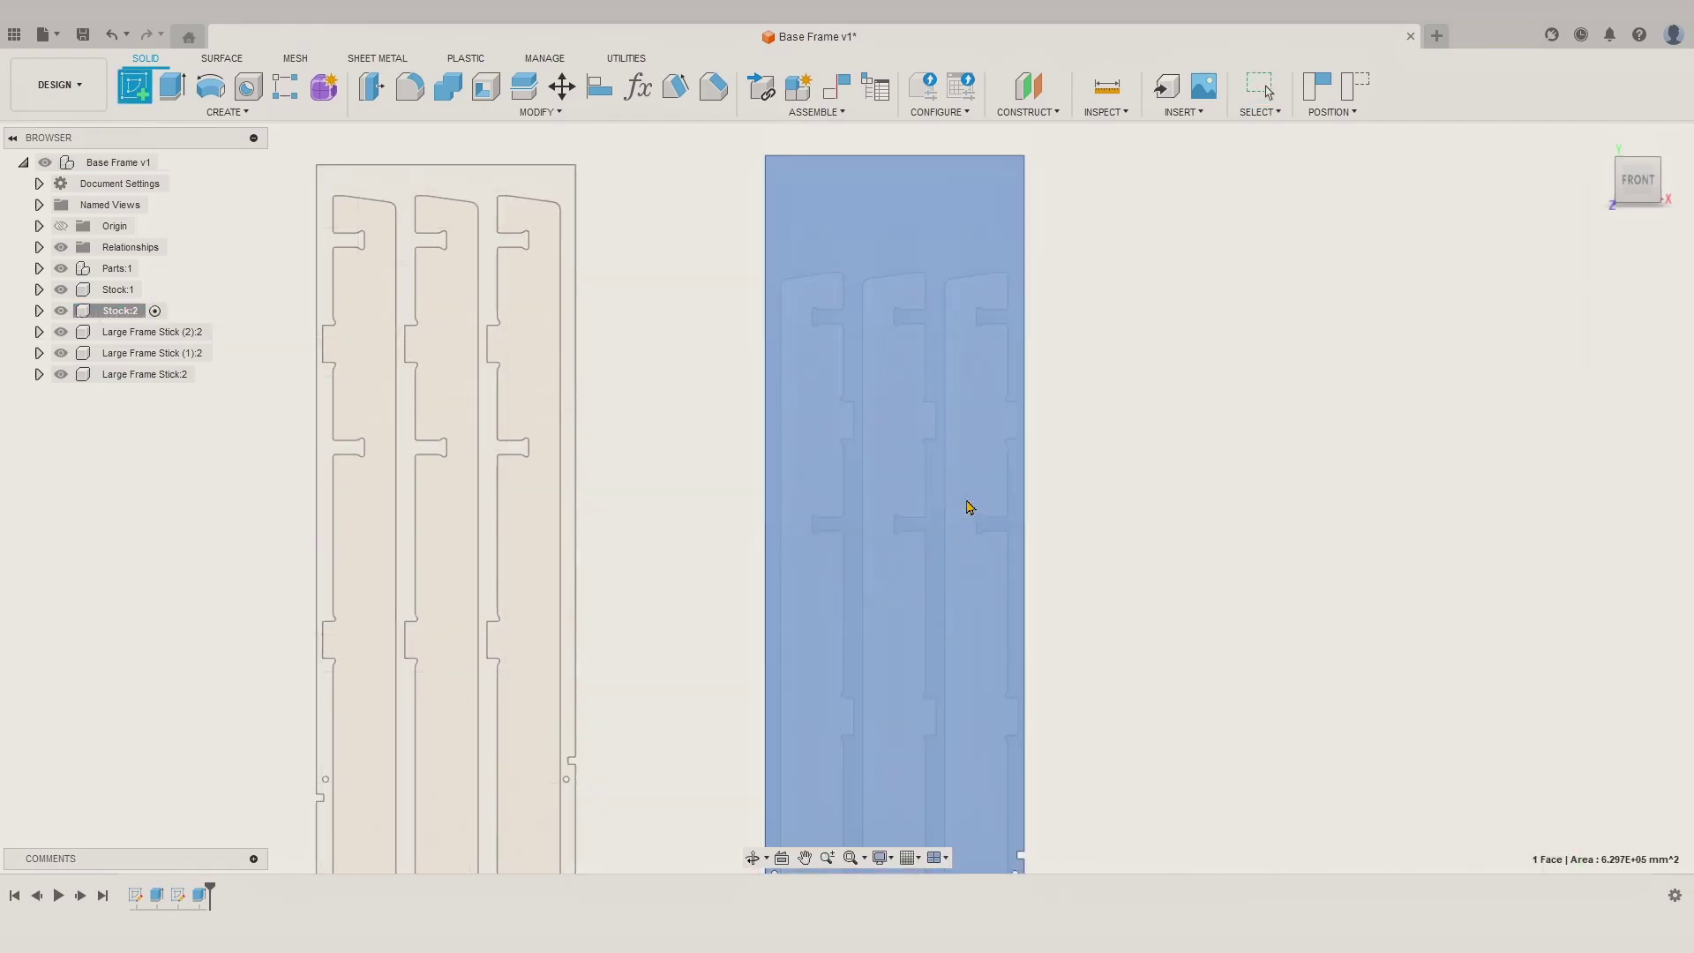
Step: Draw a horizontal line across the board's full width and dimension it 760 mm above the existing locating holes
click(793, 340)
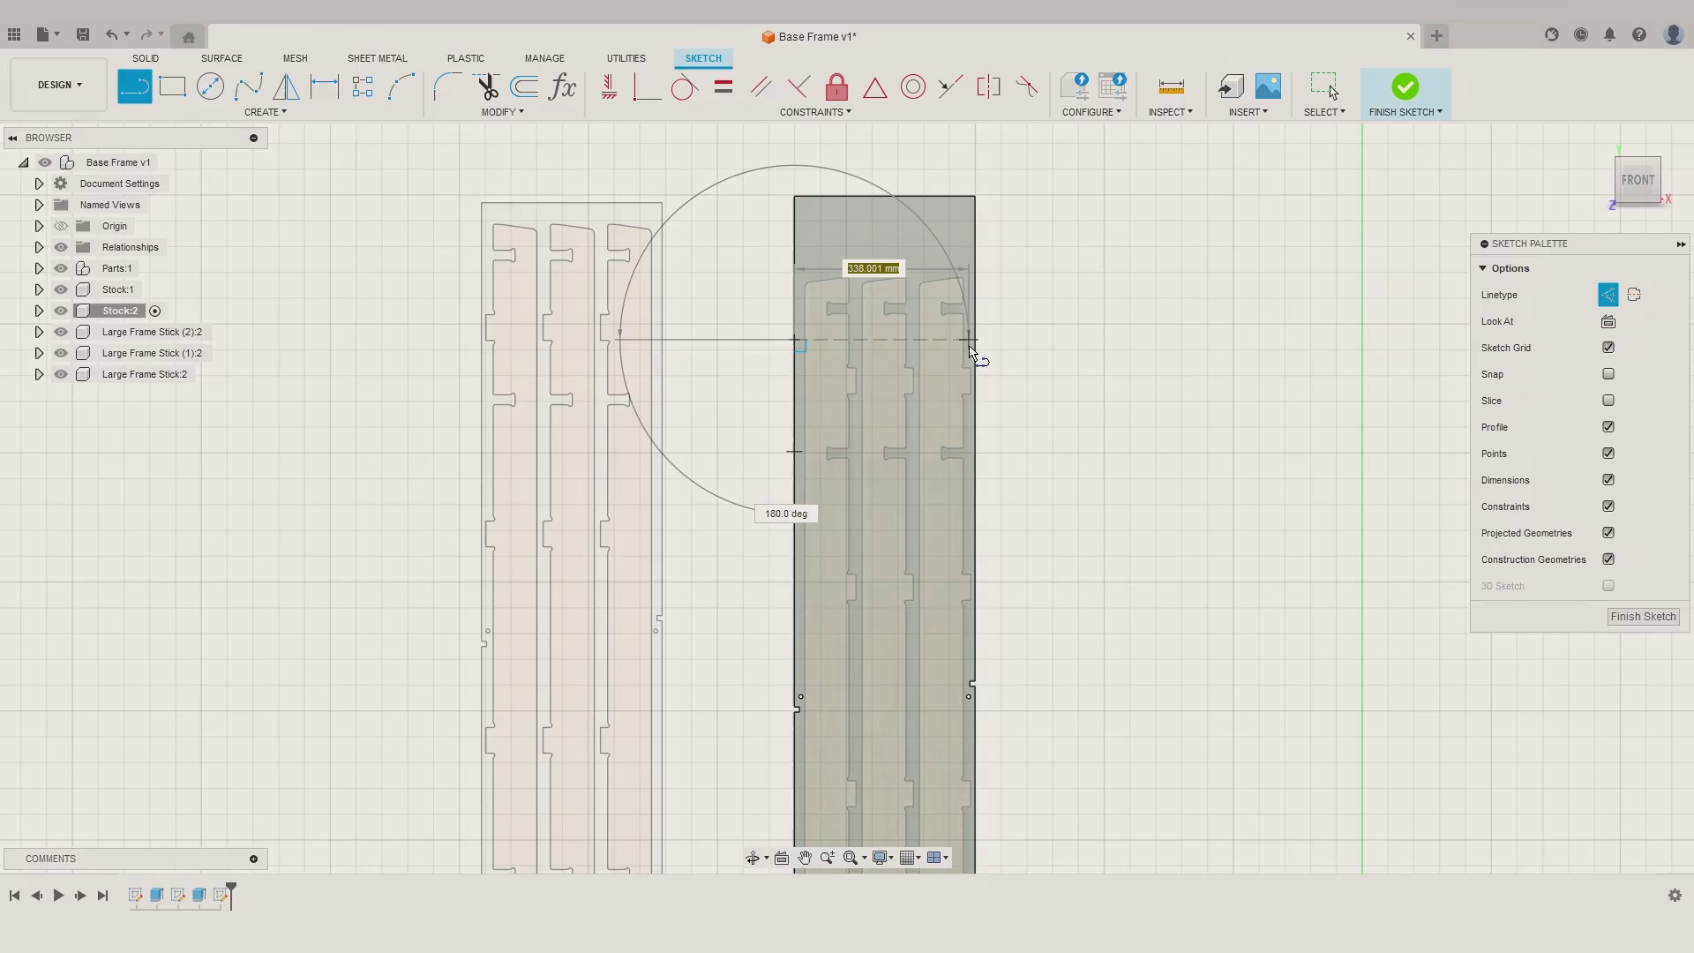
click(974, 341)
middle_drag(908, 398, 908, 359)
text(7)
text(60)
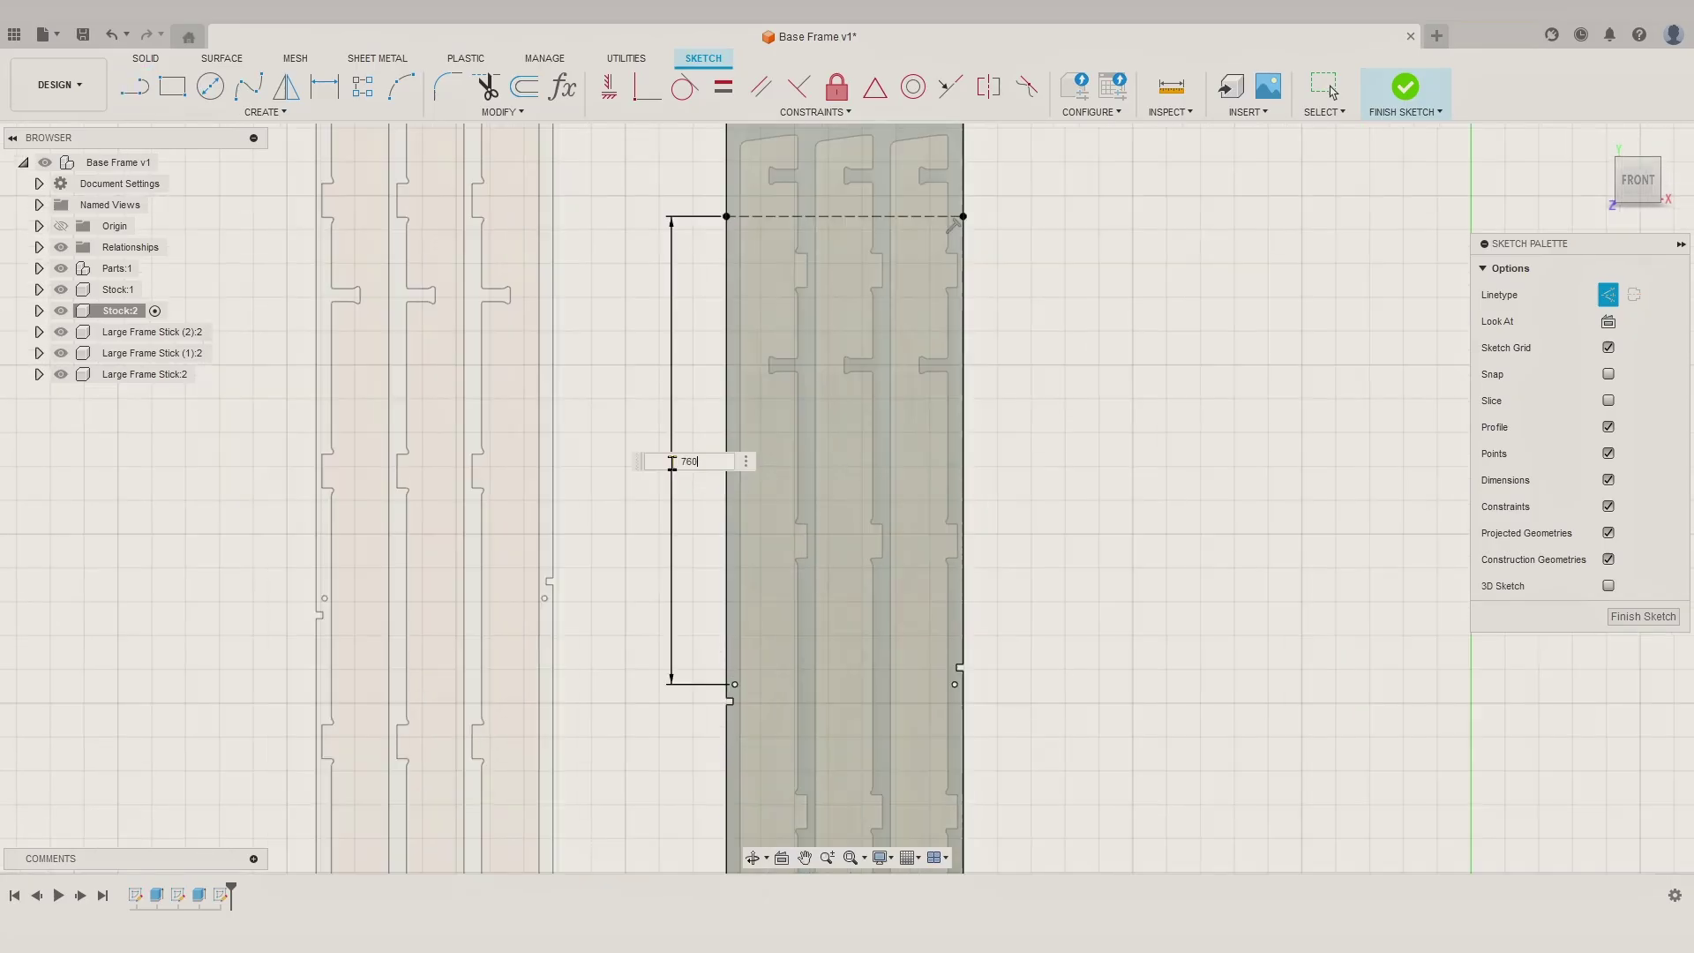
key(Return)
Step: Sketch a small rectangle on the board's left edge and dimension its upper side 20 mm below the horizontal line
middle_drag(672, 413, 651, 490)
scroll(716, 252, up, 5)
key(r)
click(695, 298)
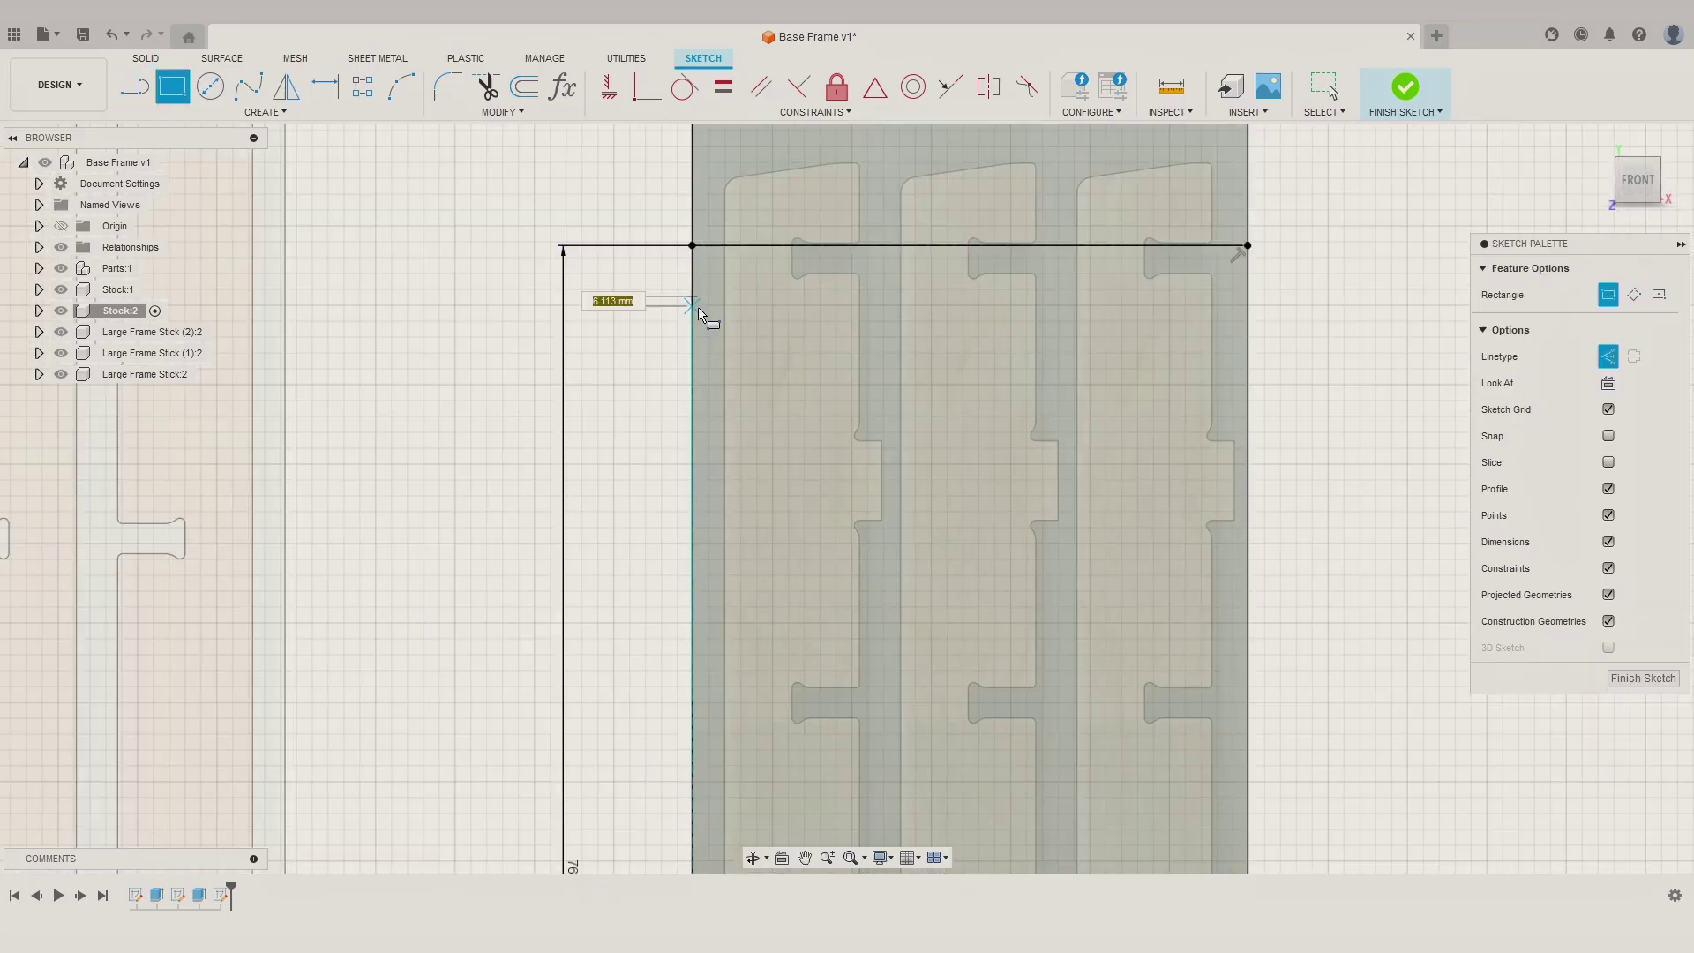
click(713, 316)
scroll(701, 289, up, 3)
key(d)
click(708, 302)
click(718, 215)
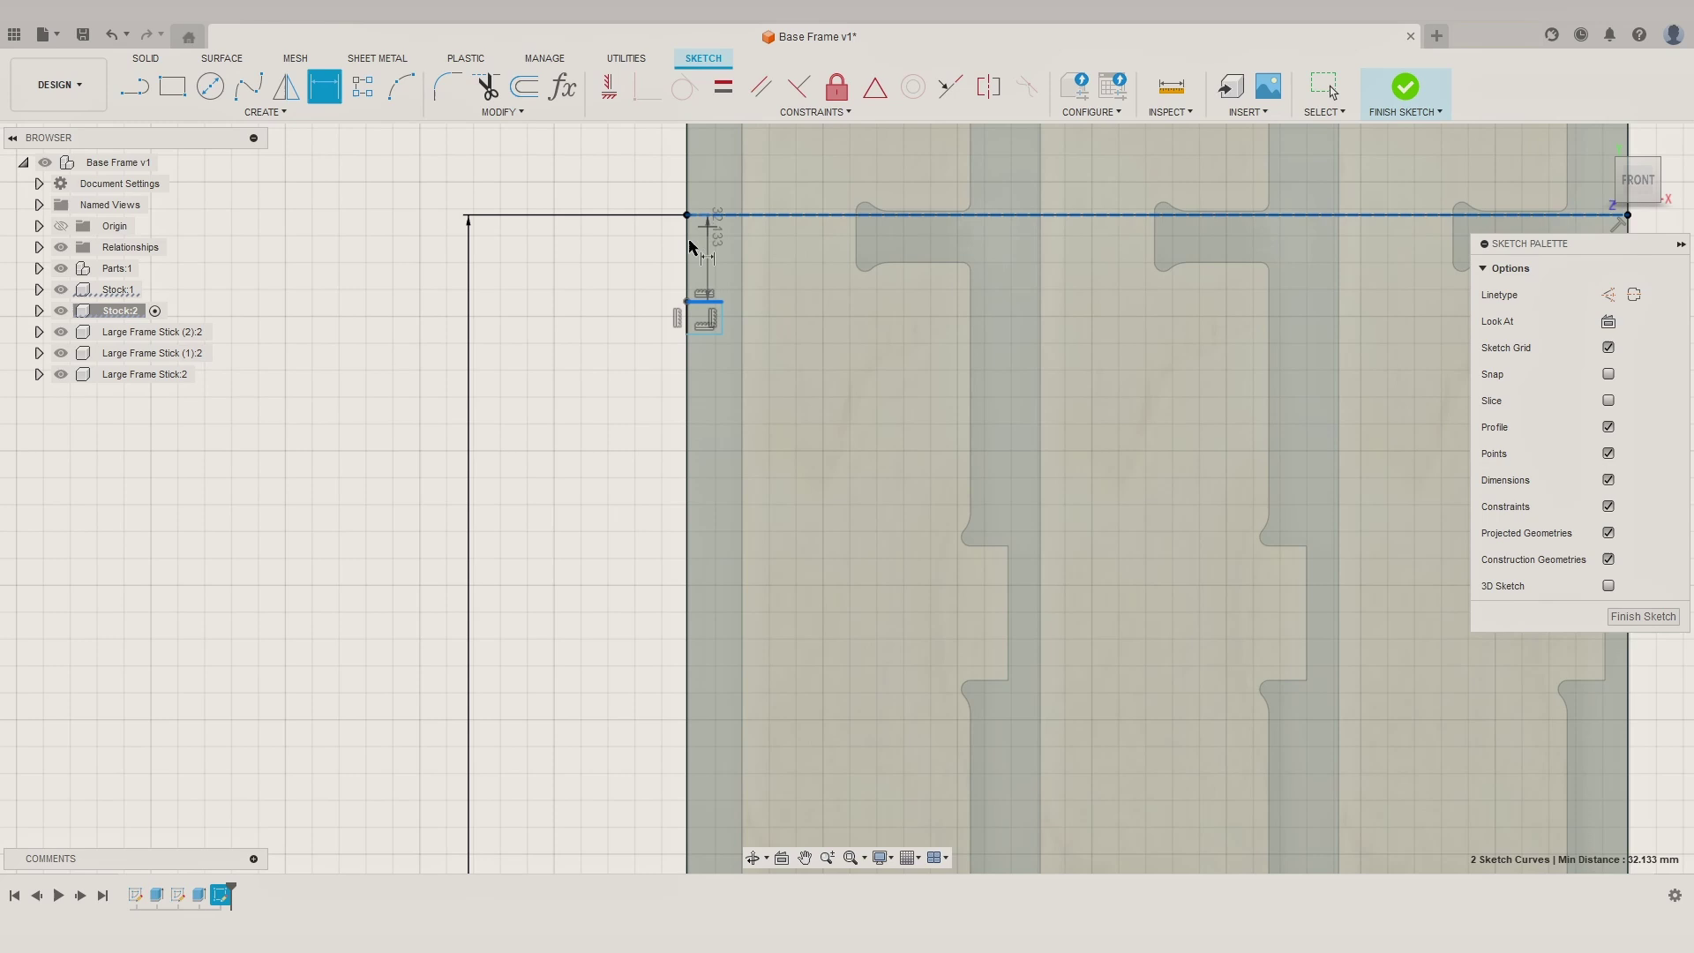
click(654, 256)
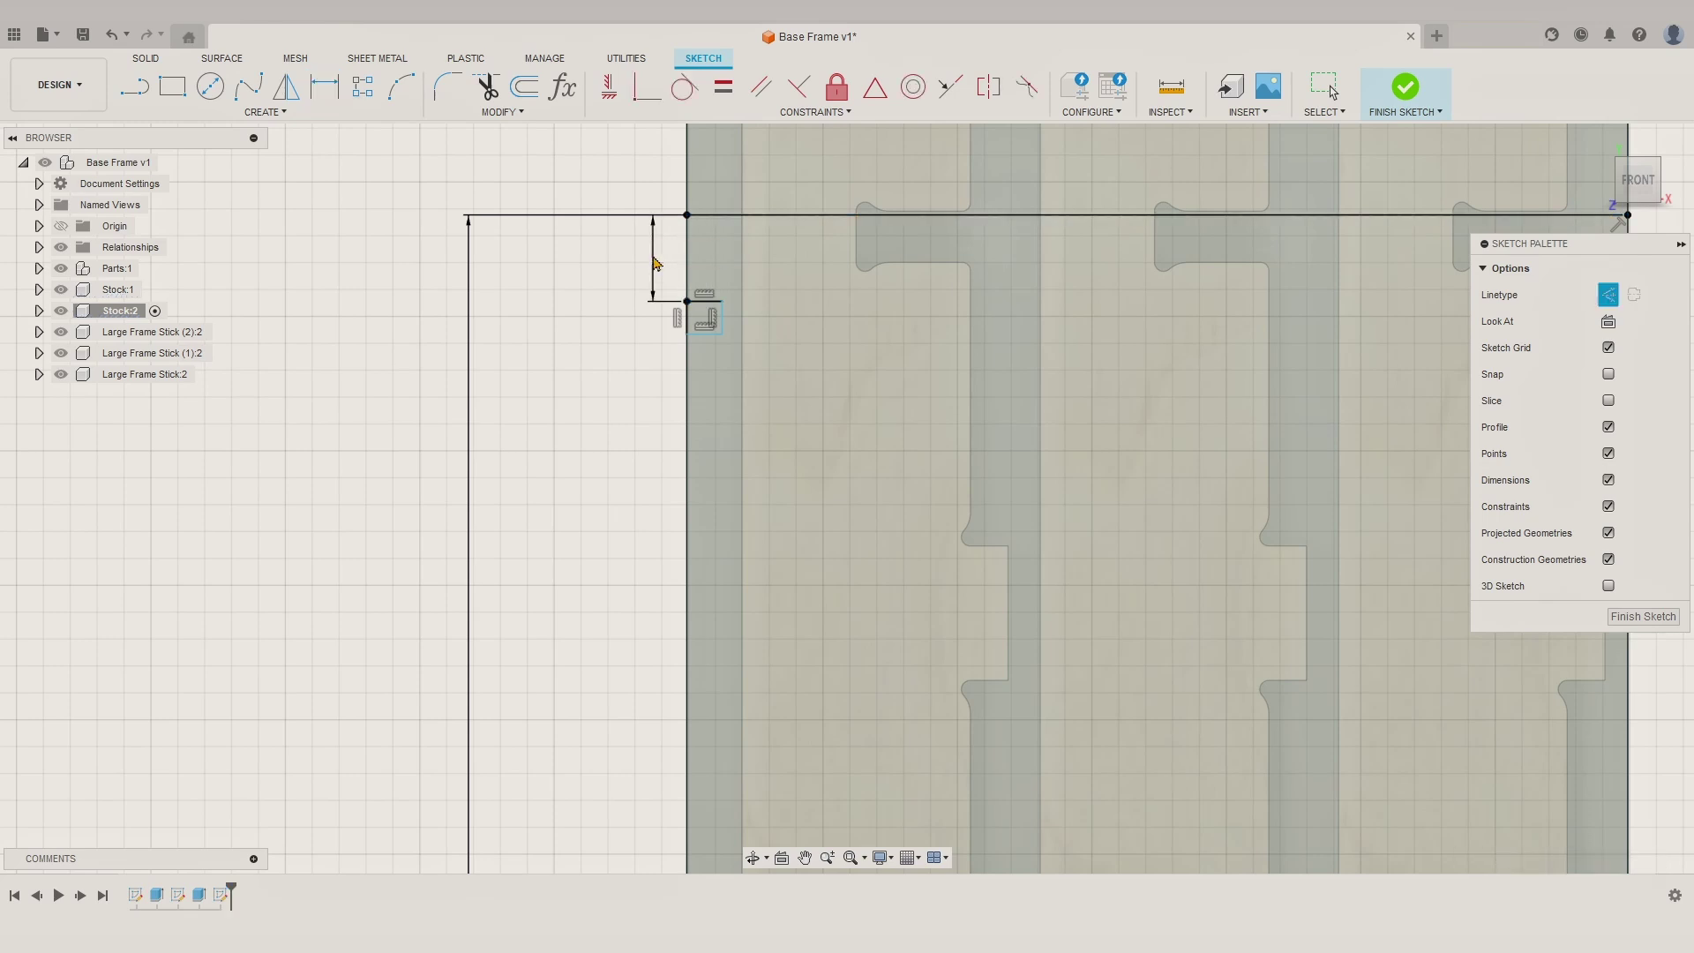
Step: Set the small rectangle's width and height to 10 mm each
click(703, 268)
click(701, 246)
text(10)
key(Return)
click(714, 285)
click(726, 284)
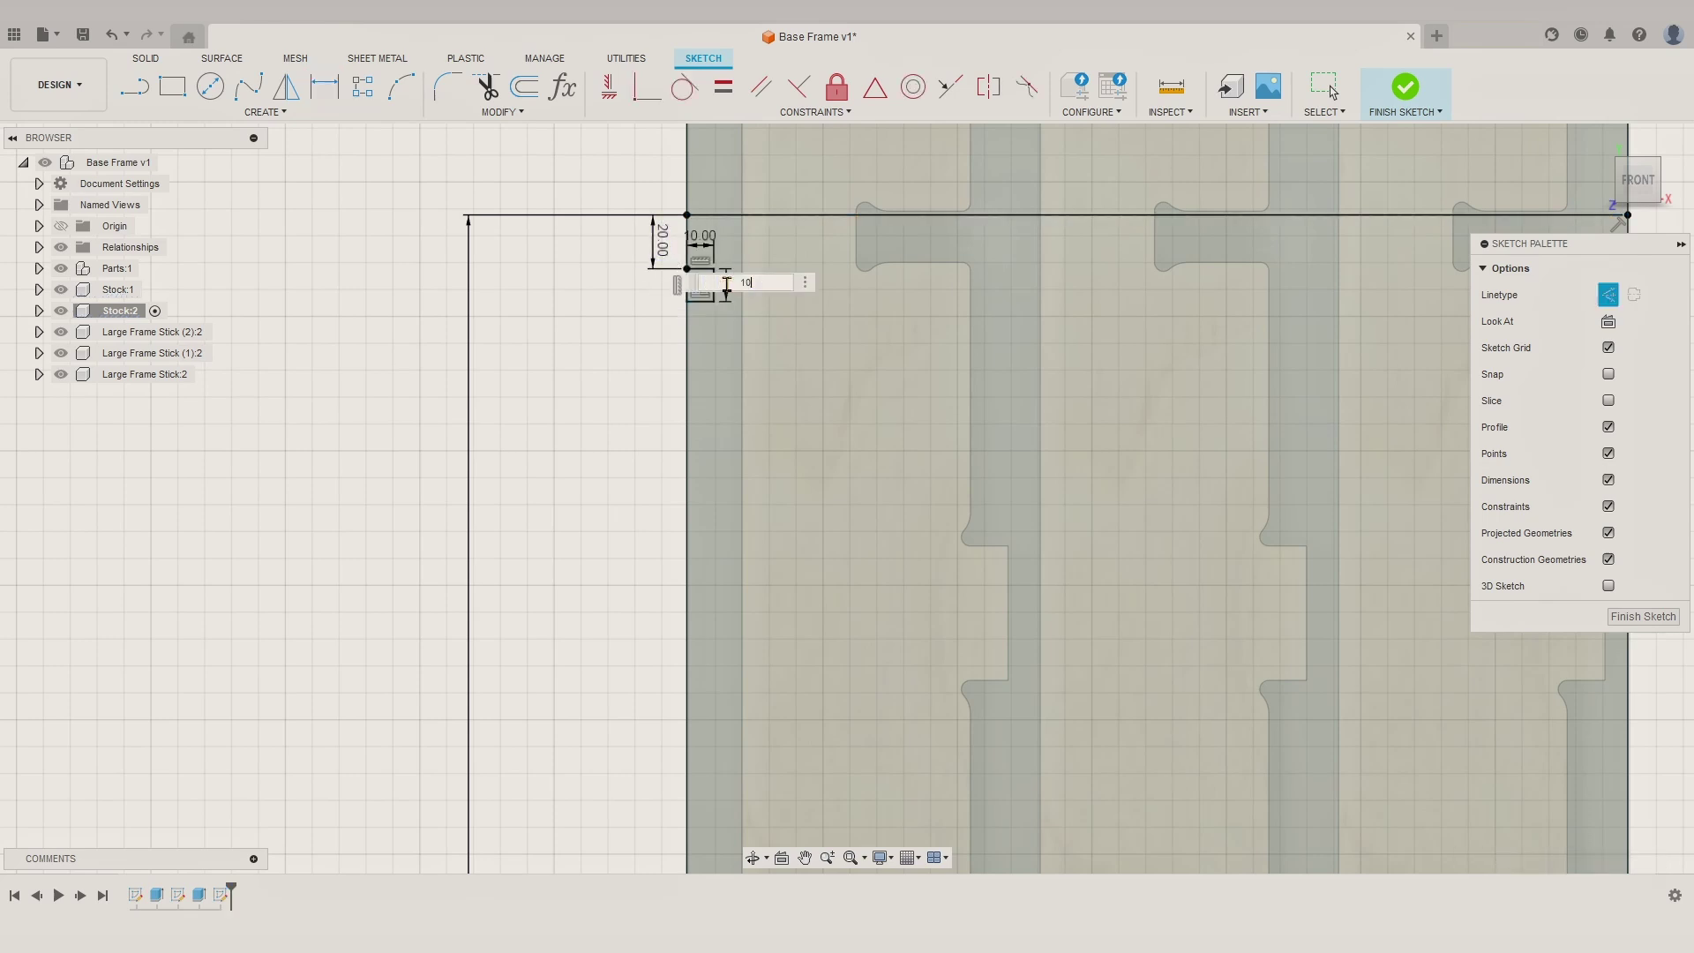
key(Return)
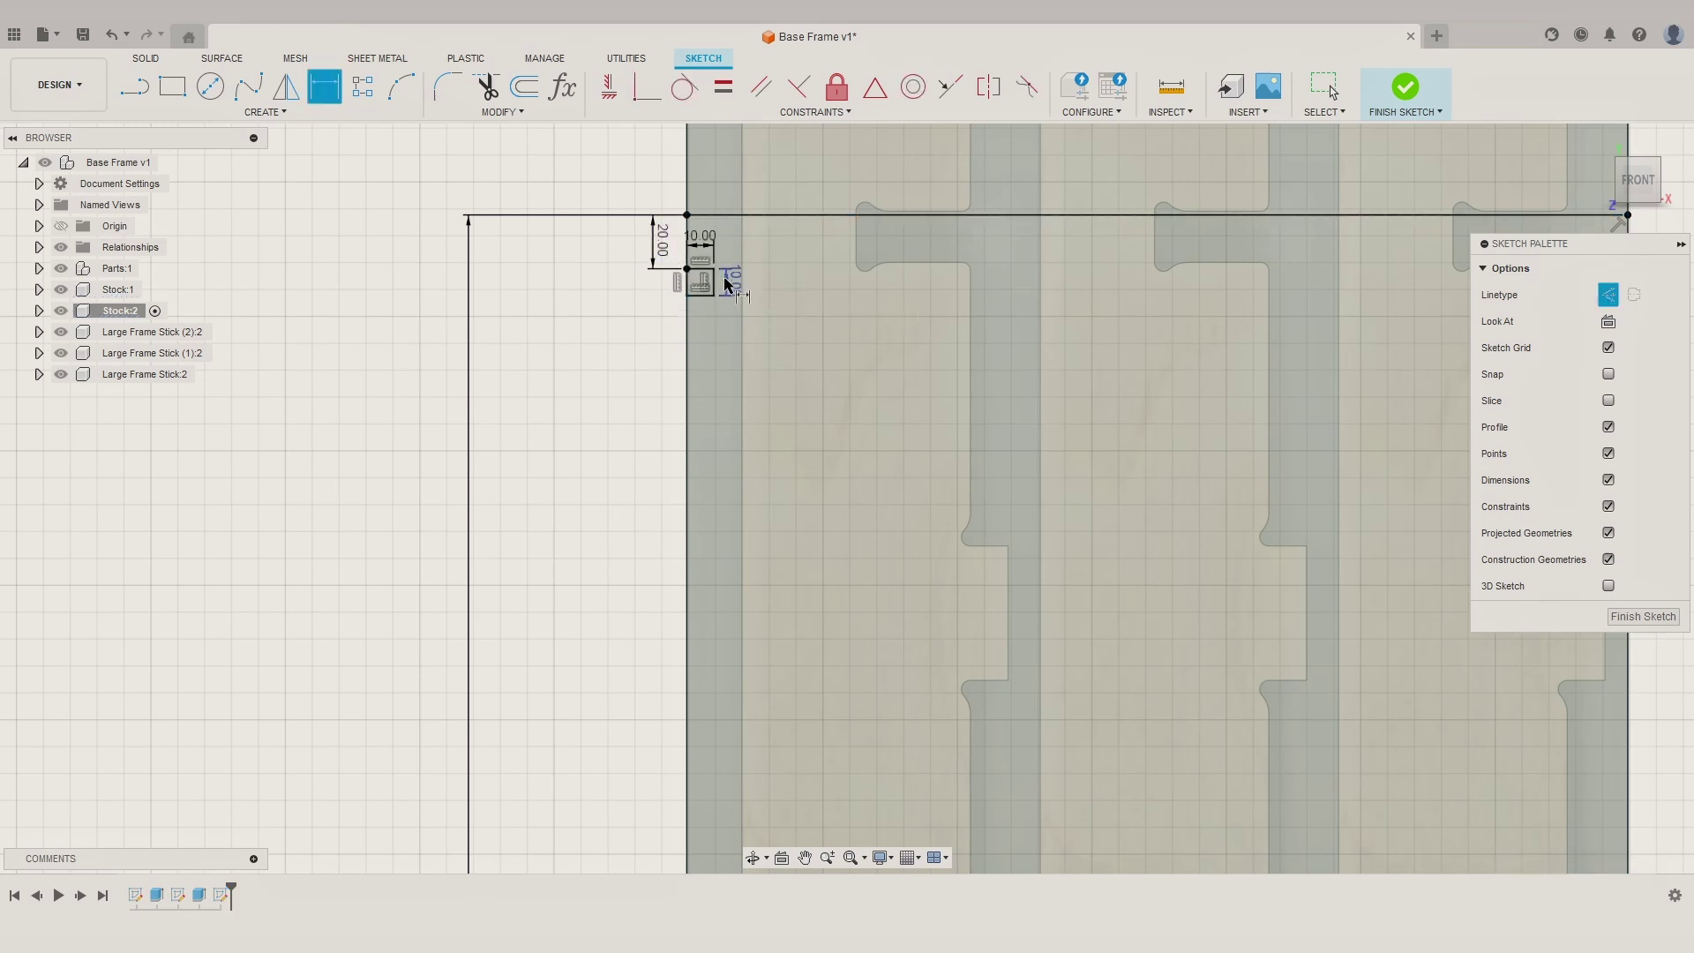
Step: Draw locating circles on the horizontal line near both ends, with centres 12.5 mm from the board's side edges
scroll(725, 282, up, 3)
key(c)
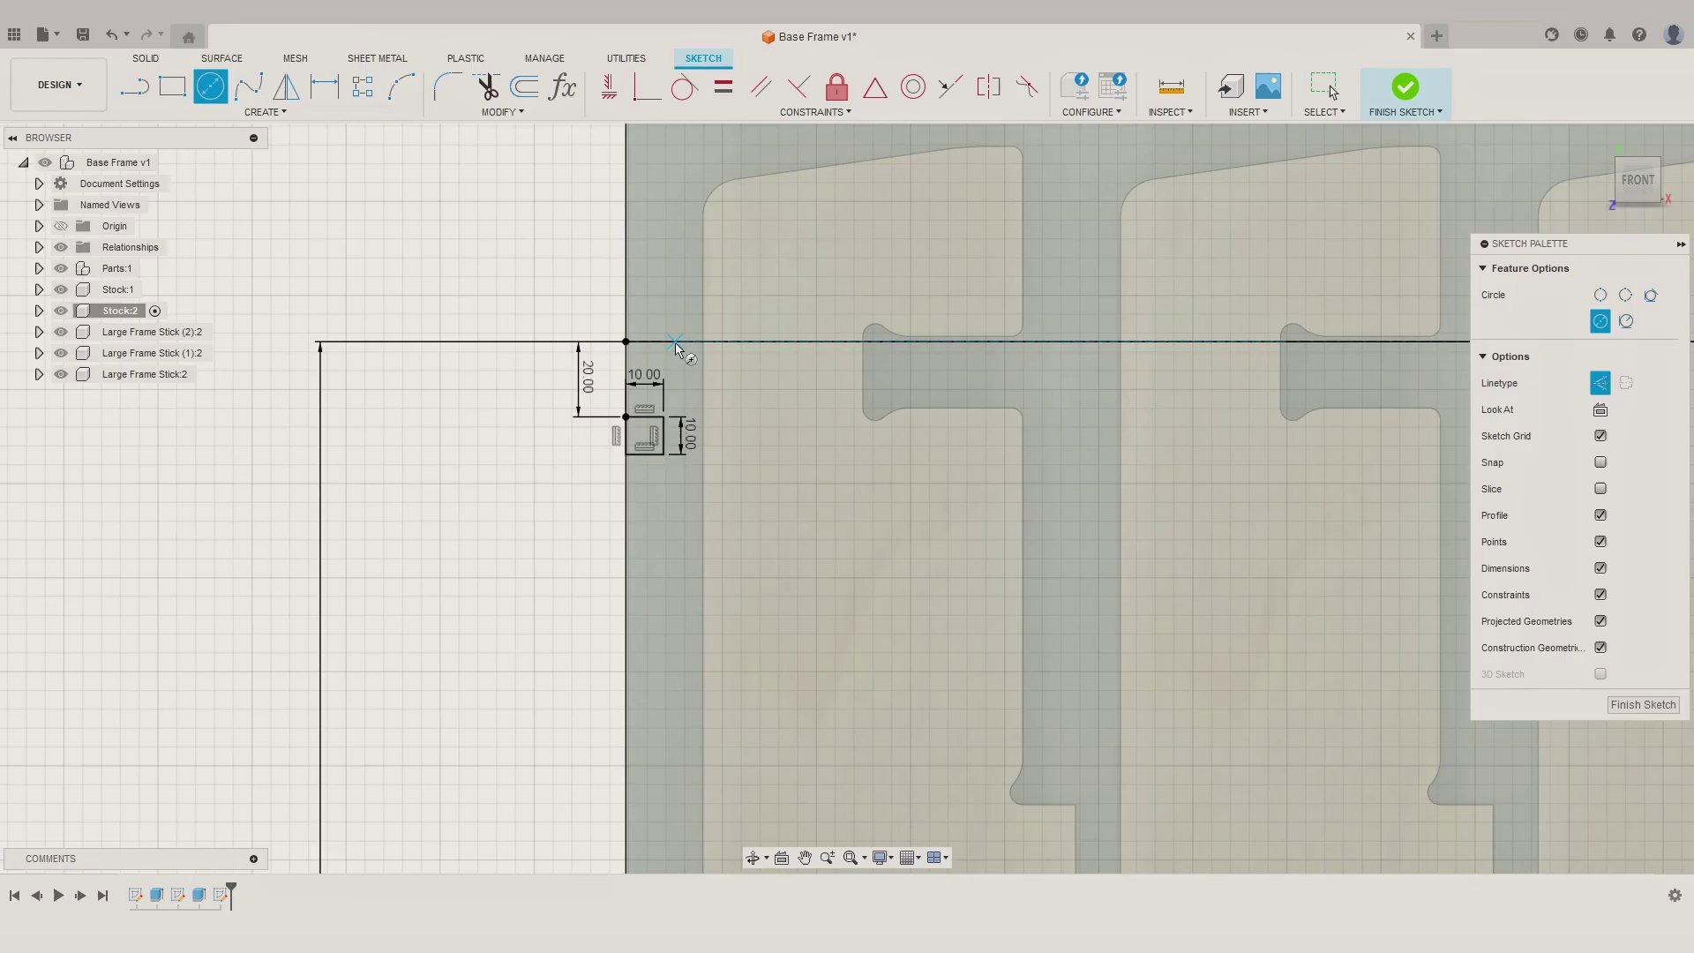
click(675, 342)
click(689, 347)
key(d)
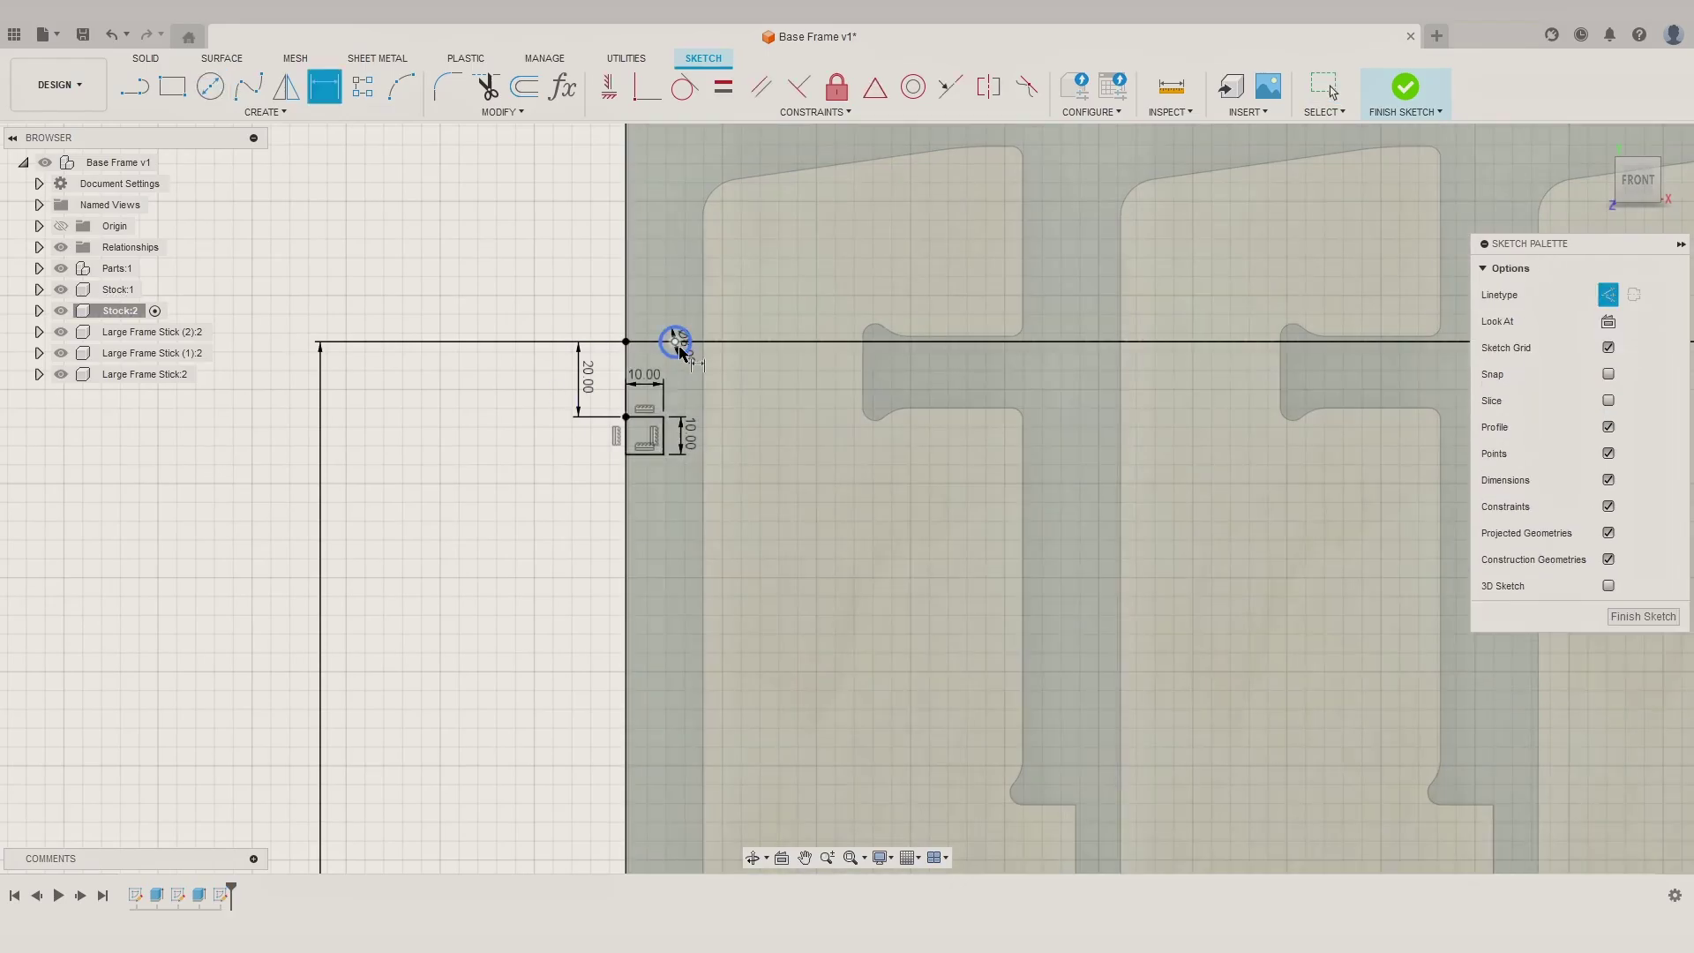
click(677, 344)
click(651, 297)
text(12.5)
key(Return)
scroll(1248, 370, down, 2)
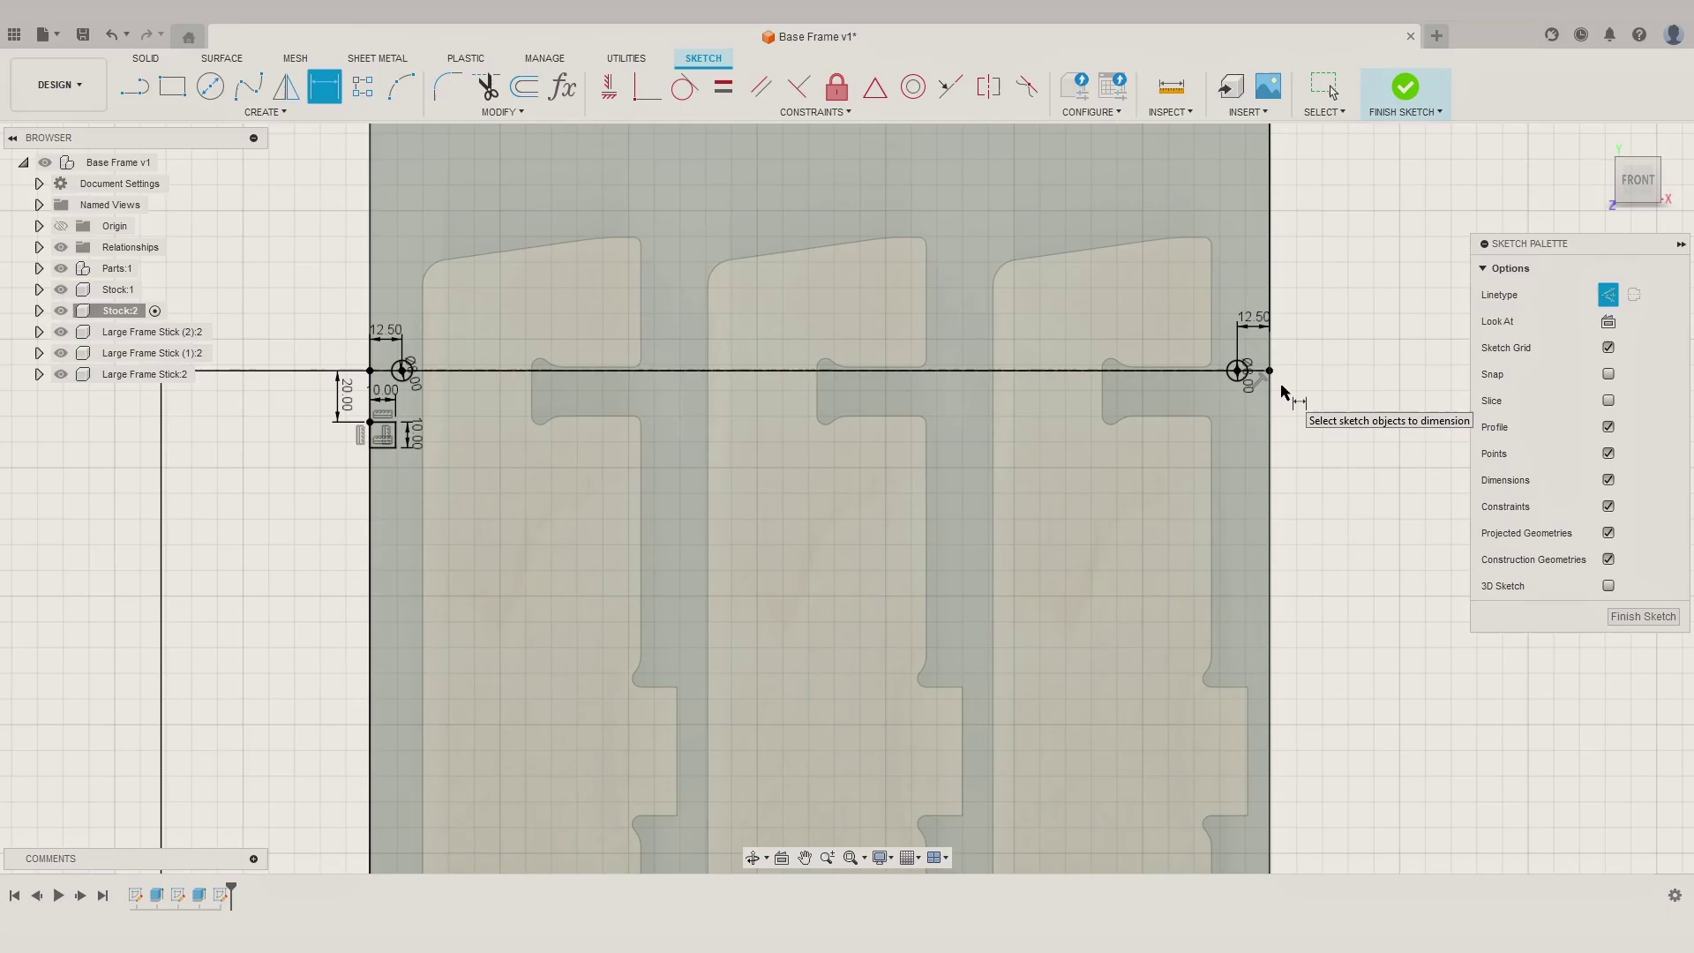
Step: Extrude the two locating circles and the square mark by -15 mm to cut them through the stock board
key(e)
click(402, 371)
click(385, 434)
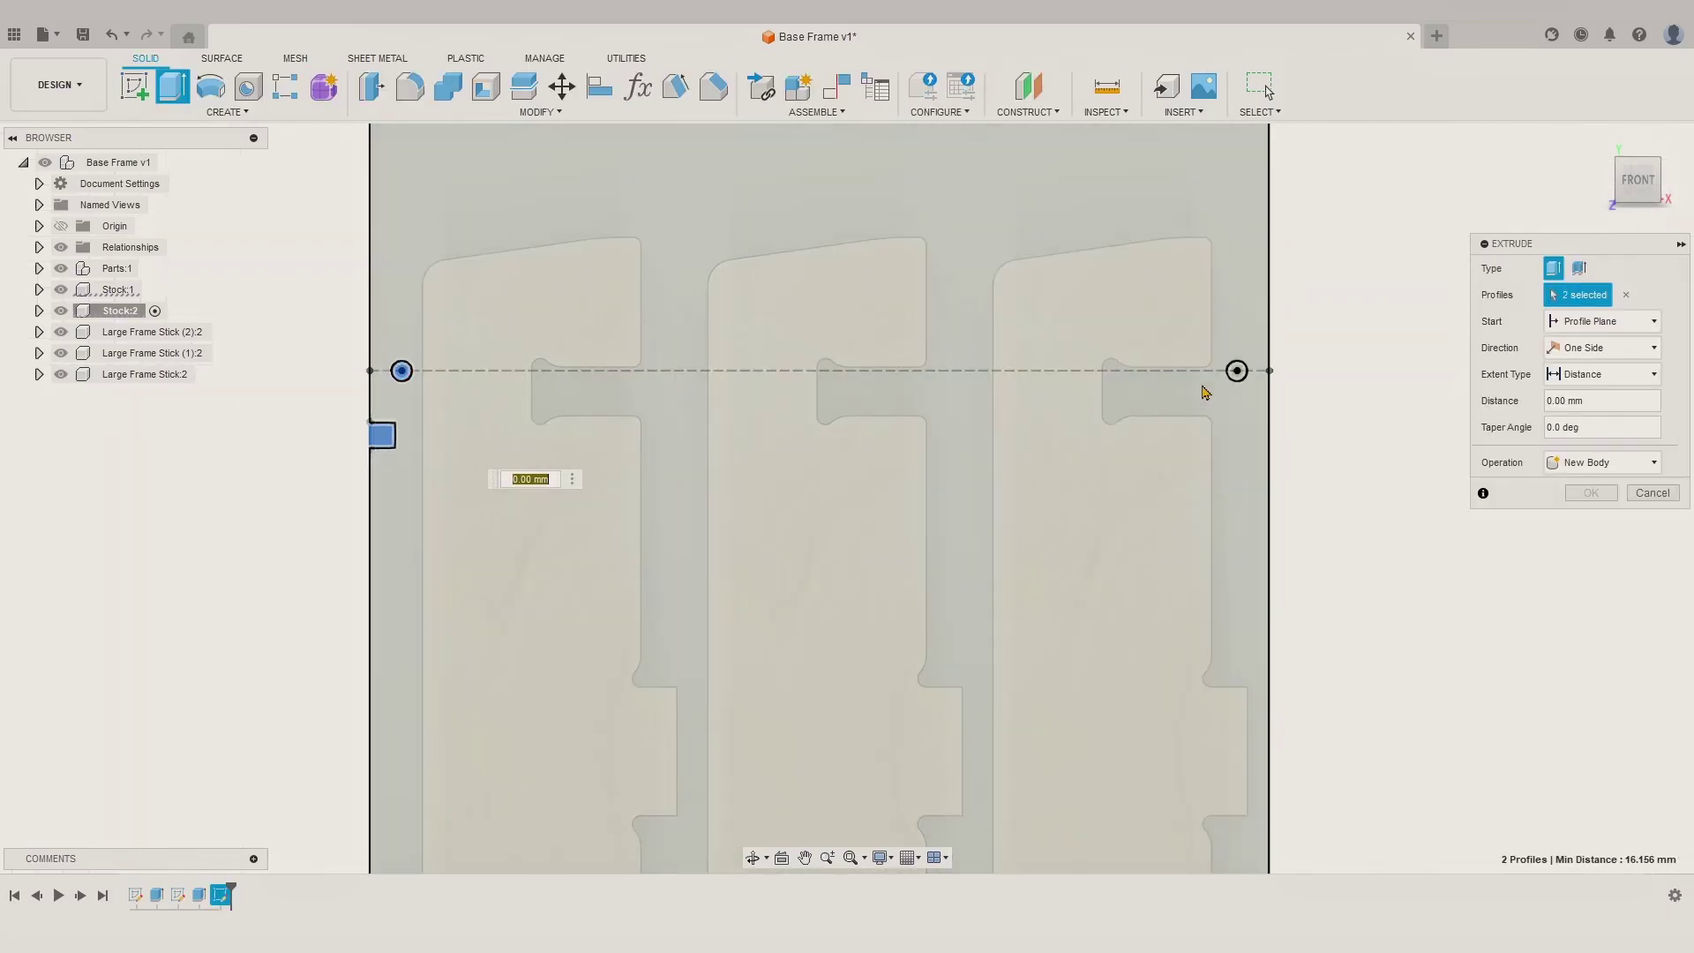
click(1236, 372)
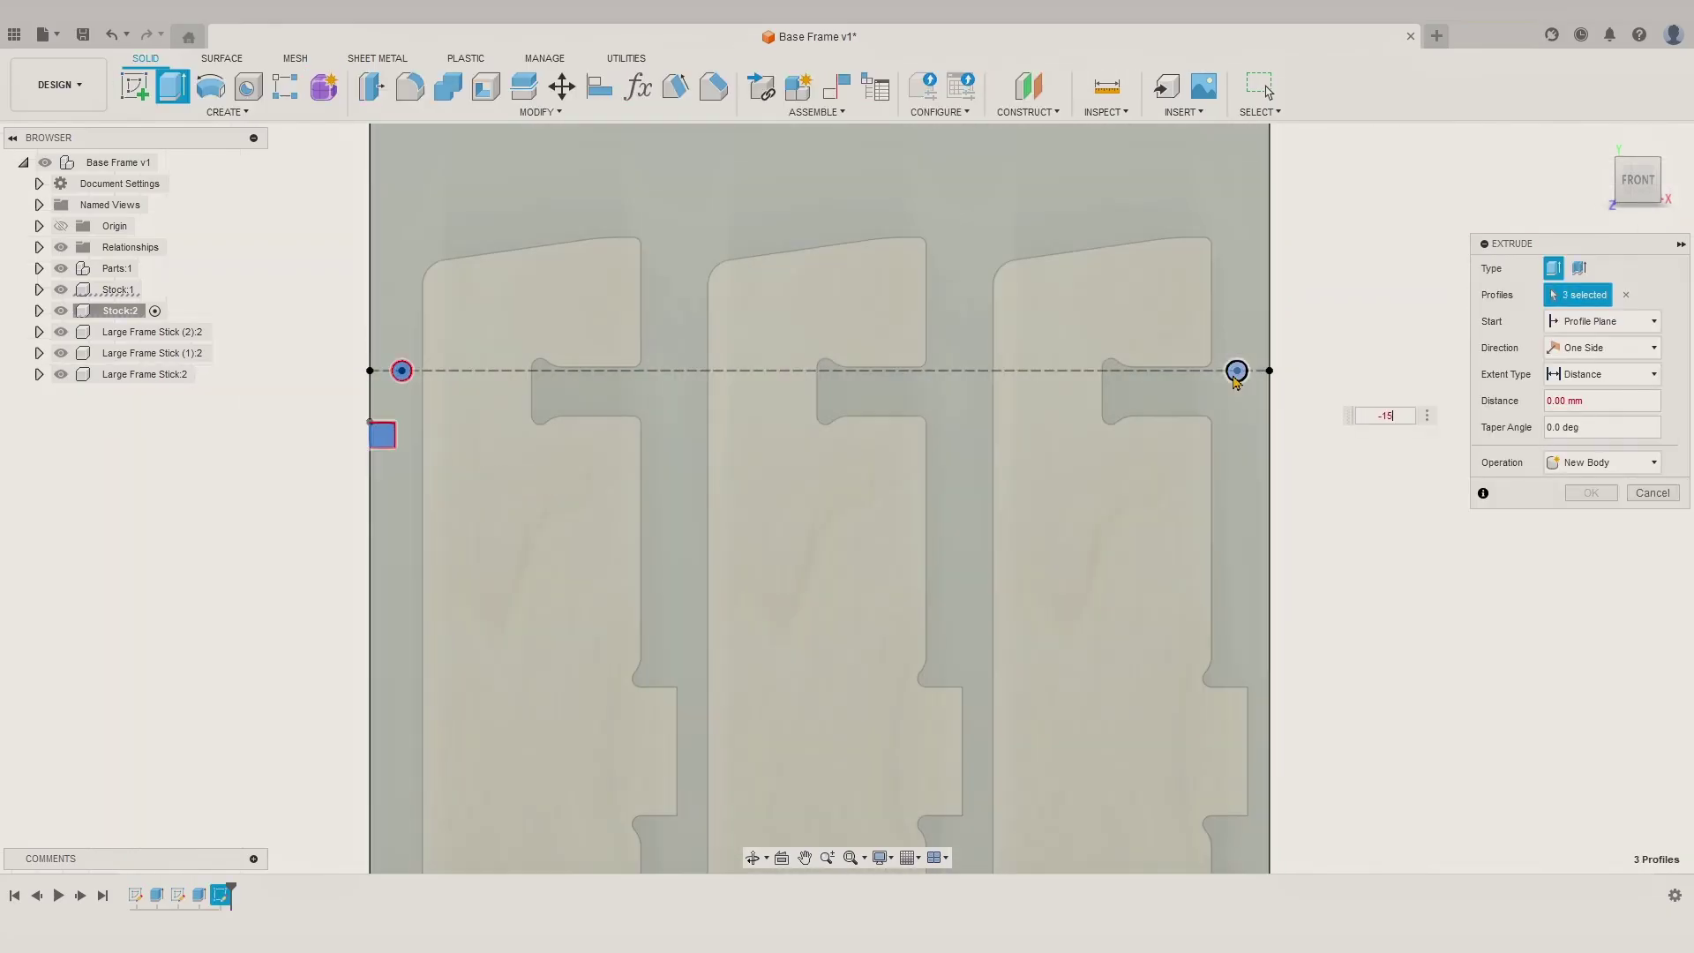
key(Return)
Step: Start a new sketch on the duplicated board's face and connect the upper pair of locating holes with a line between their centres
scroll(1301, 421, down, 5)
middle_drag(1240, 408, 1067, 377)
scroll(1147, 357, down, 5)
scroll(1147, 372, down, 1)
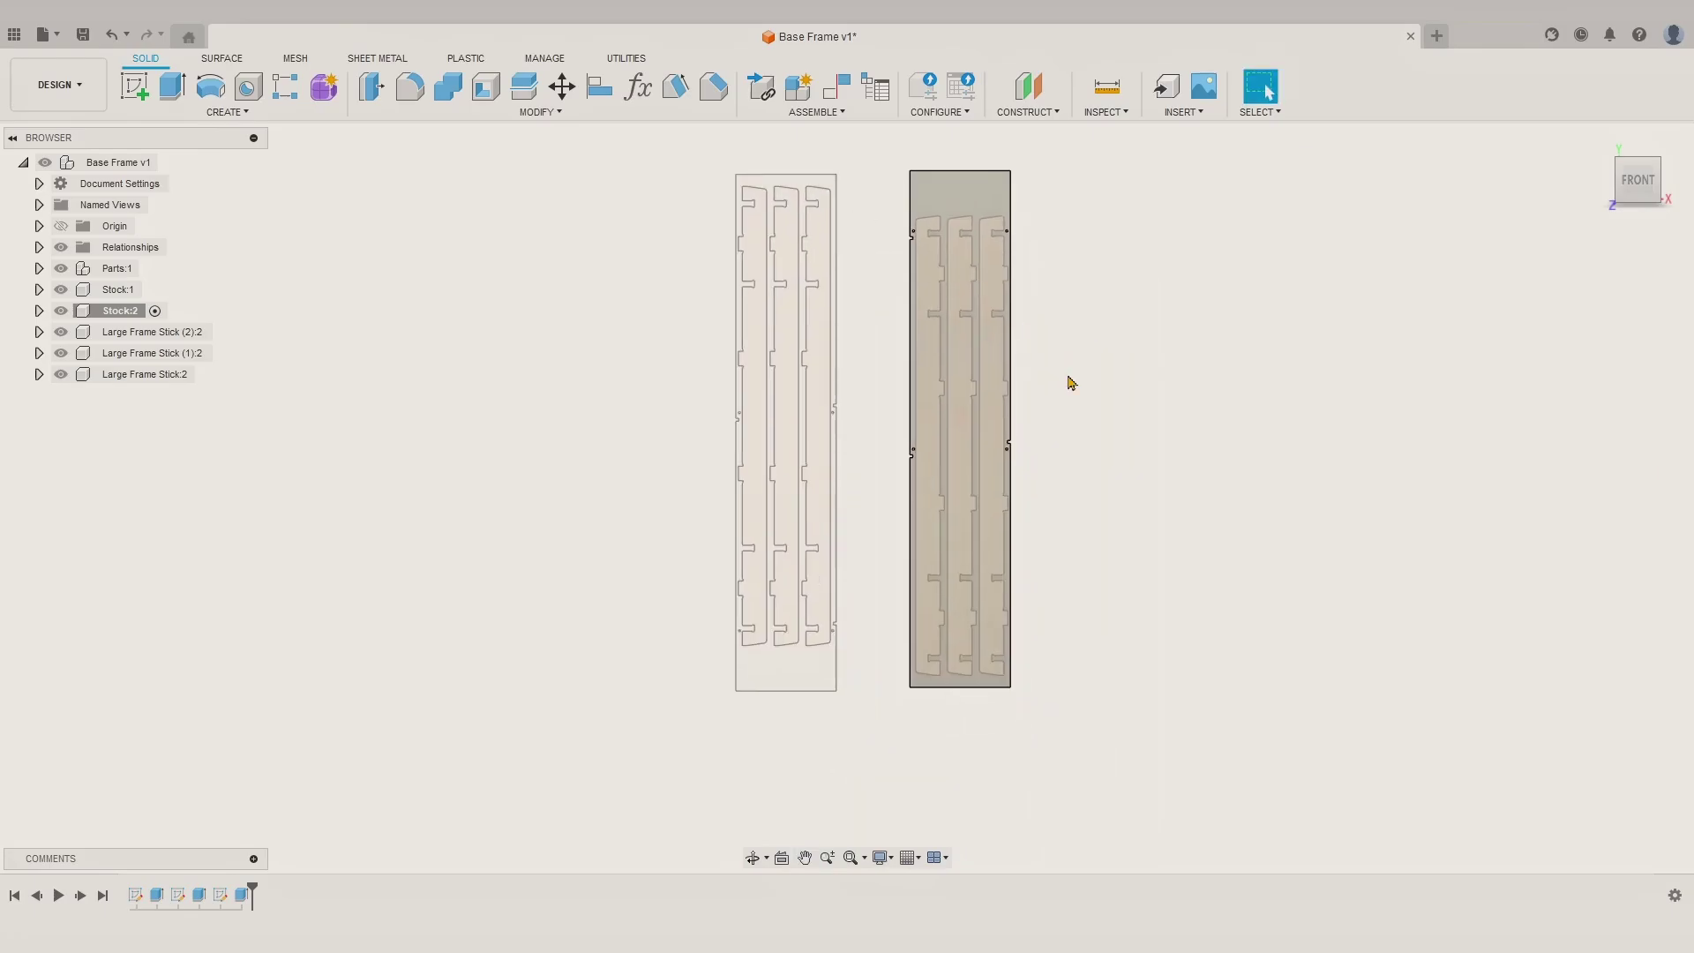
click(135, 87)
click(944, 196)
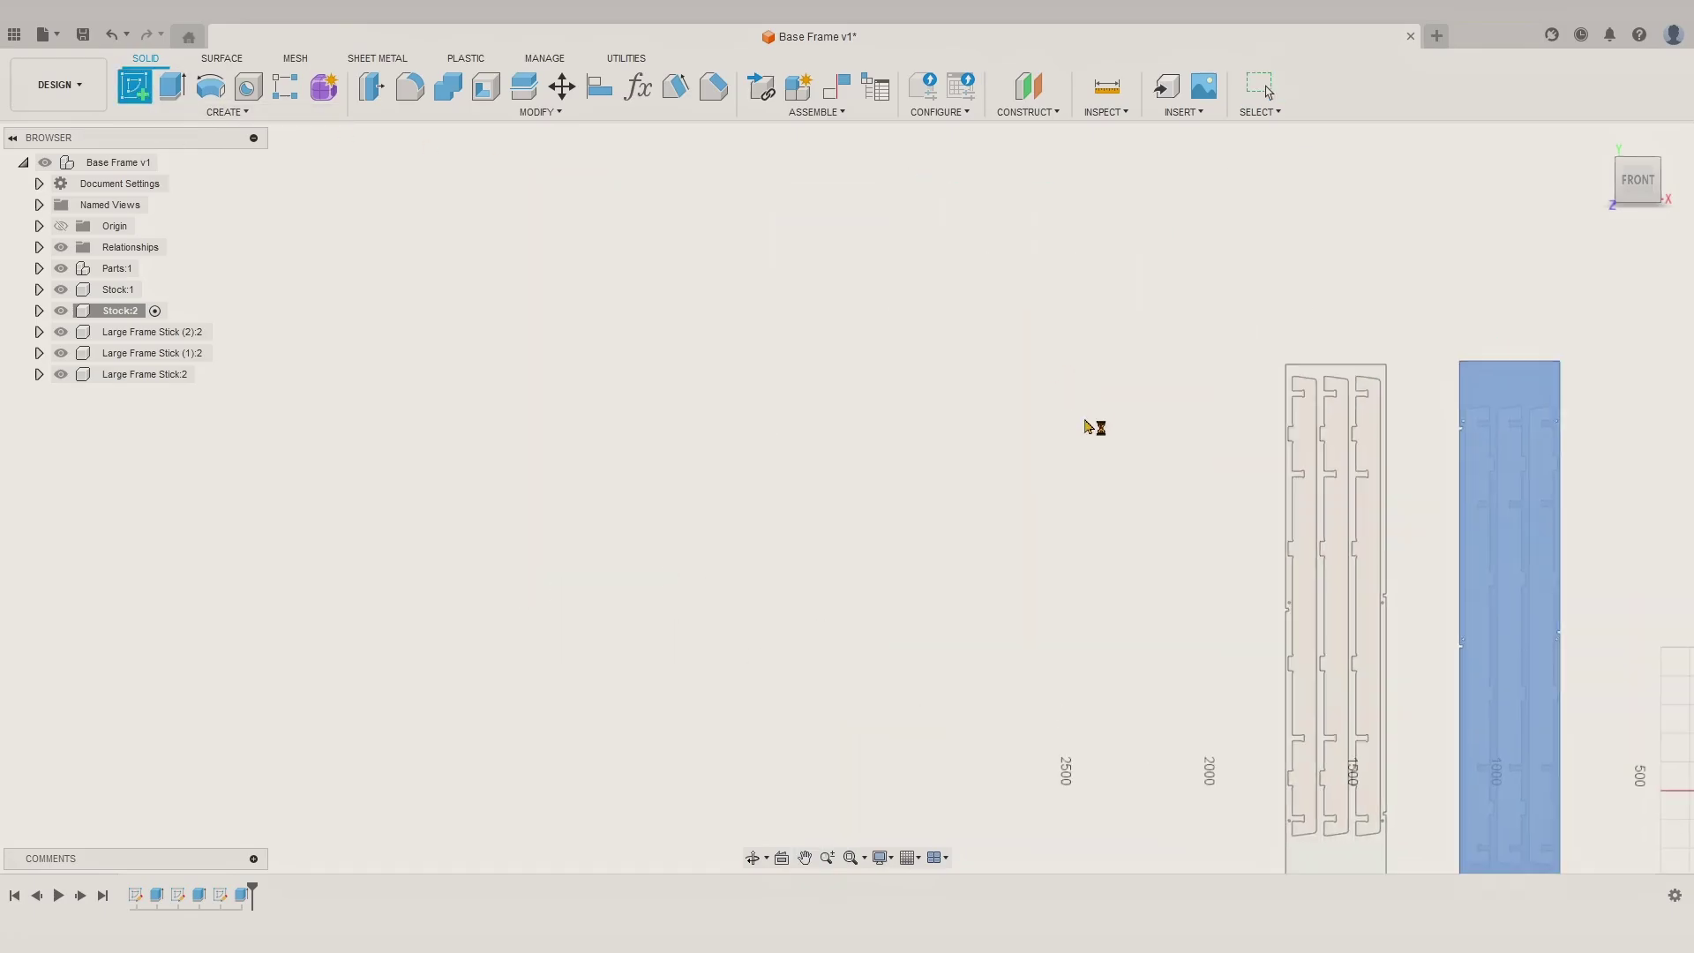
scroll(765, 259, up, 6)
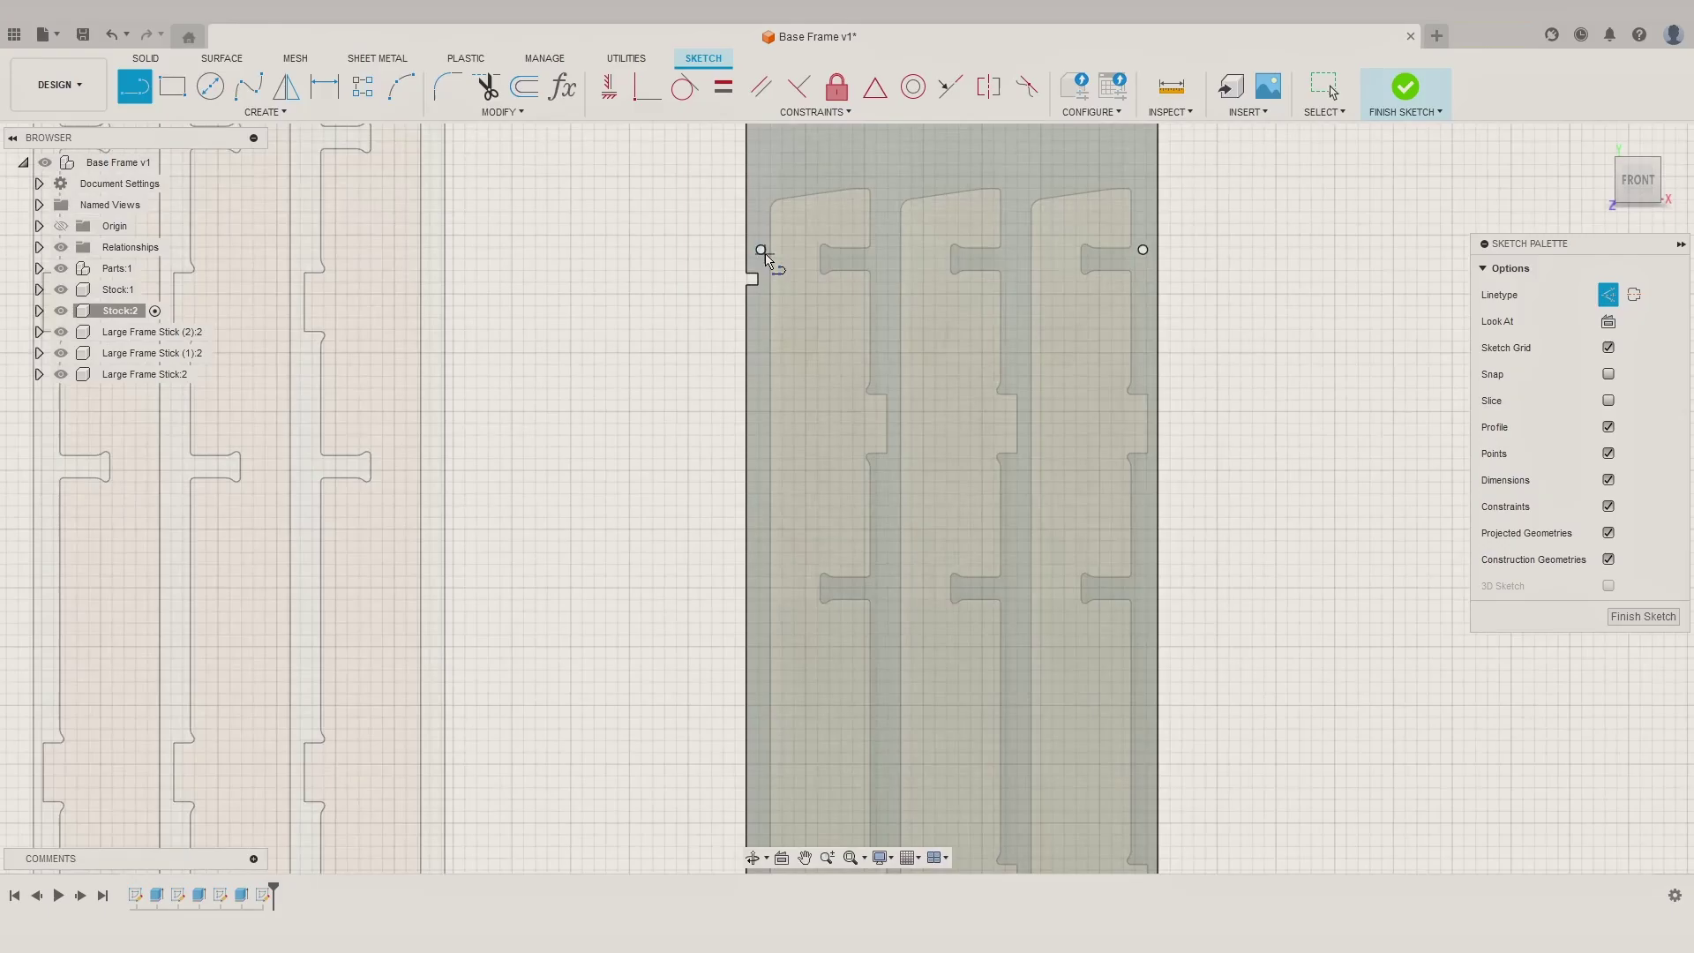
scroll(765, 254, up, 2)
click(762, 249)
click(1287, 250)
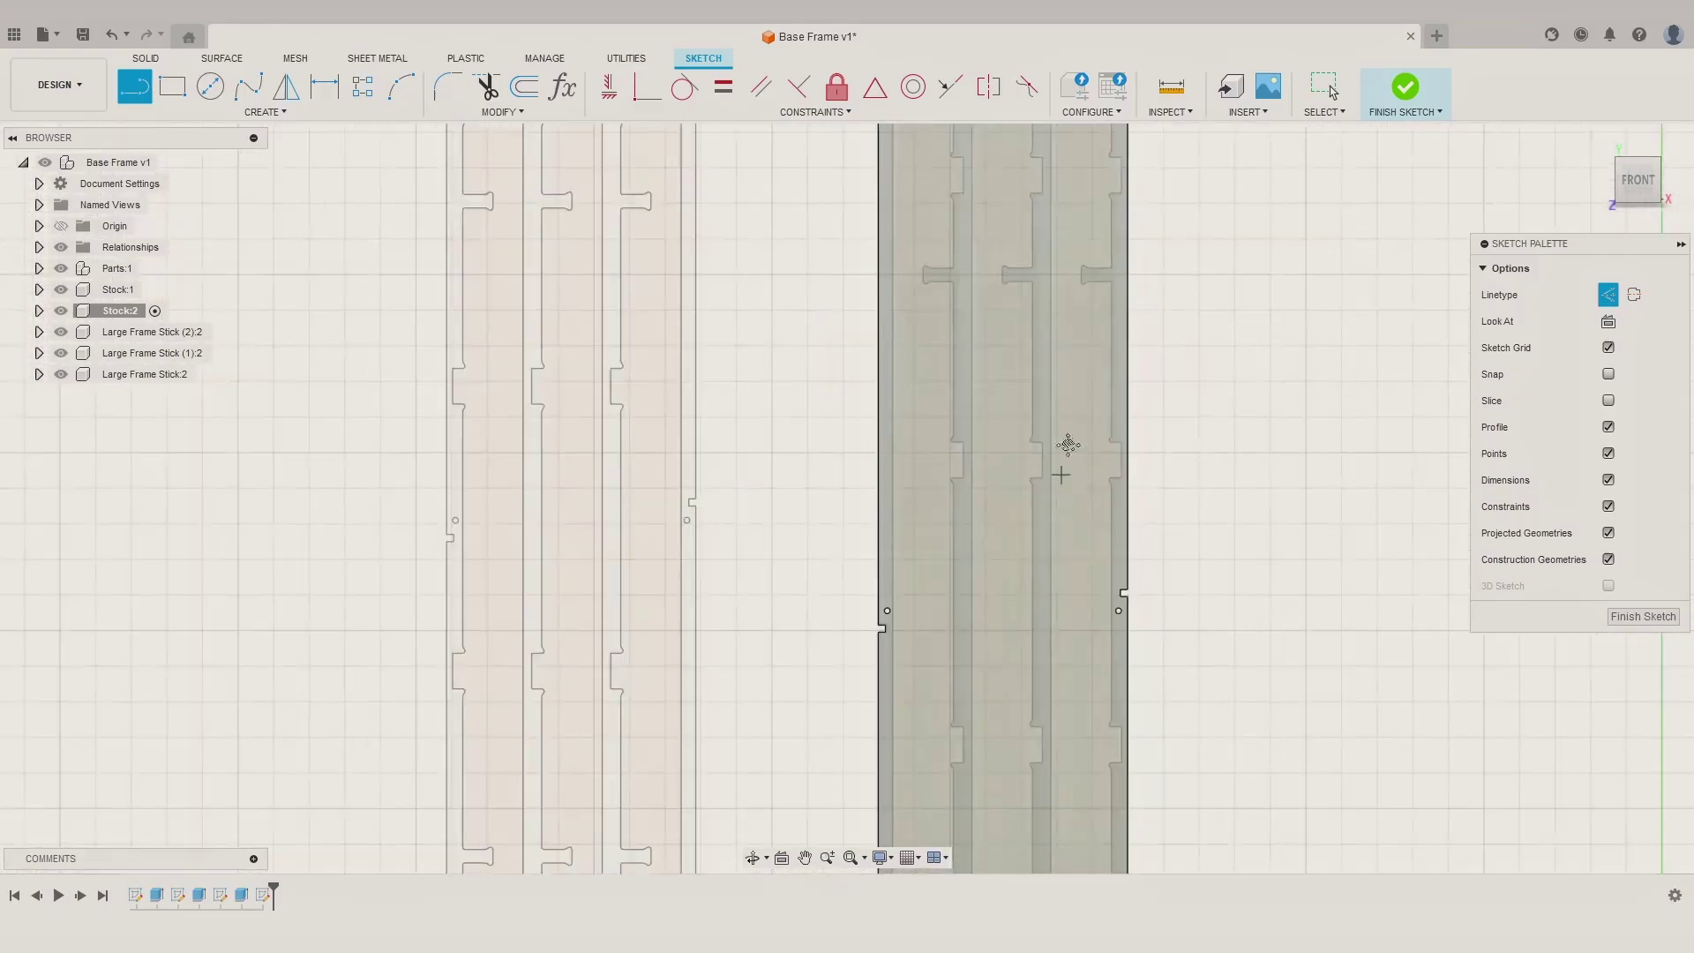
Step: Connect the centres of the lower pair of locating holes with a second horizontal line
middle_drag(1067, 445, 979, 458)
scroll(835, 372, up, 5)
click(847, 371)
scroll(1194, 370, down, 1)
middle_drag(1193, 371, 773, 378)
click(1067, 383)
key(Escape)
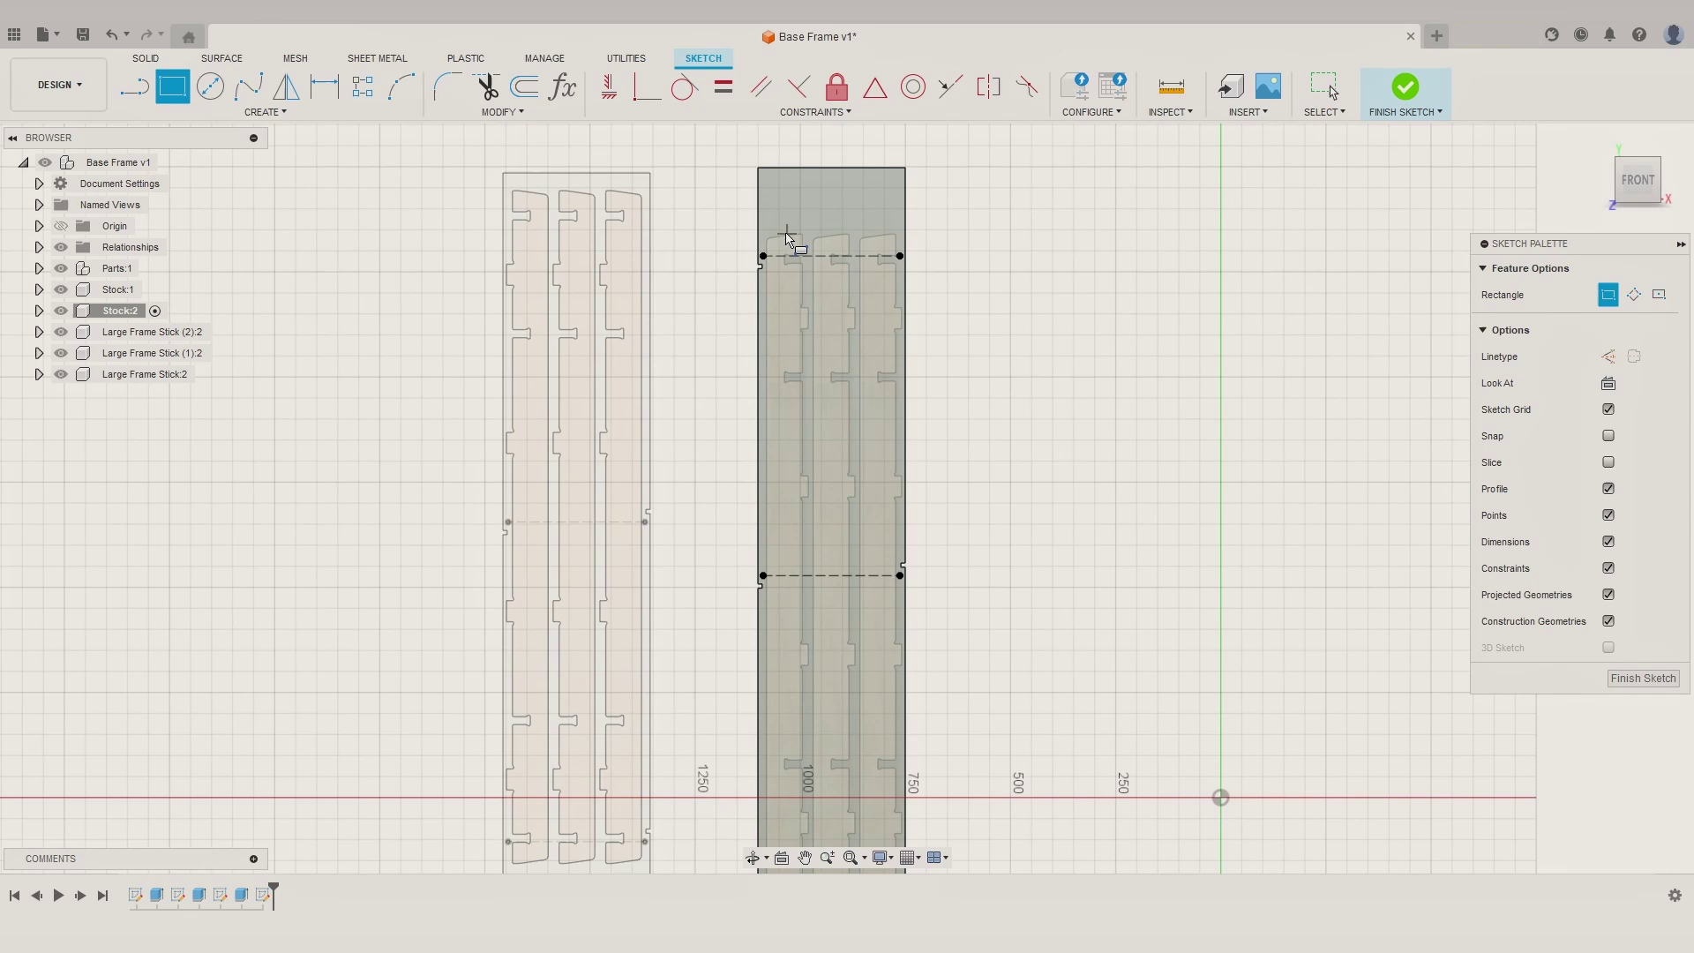
Step: Sketch three rectangles covering the middle, lower and upper zones of the board, overlapping at the two hole lines
scroll(767, 238, up, 3)
click(760, 231)
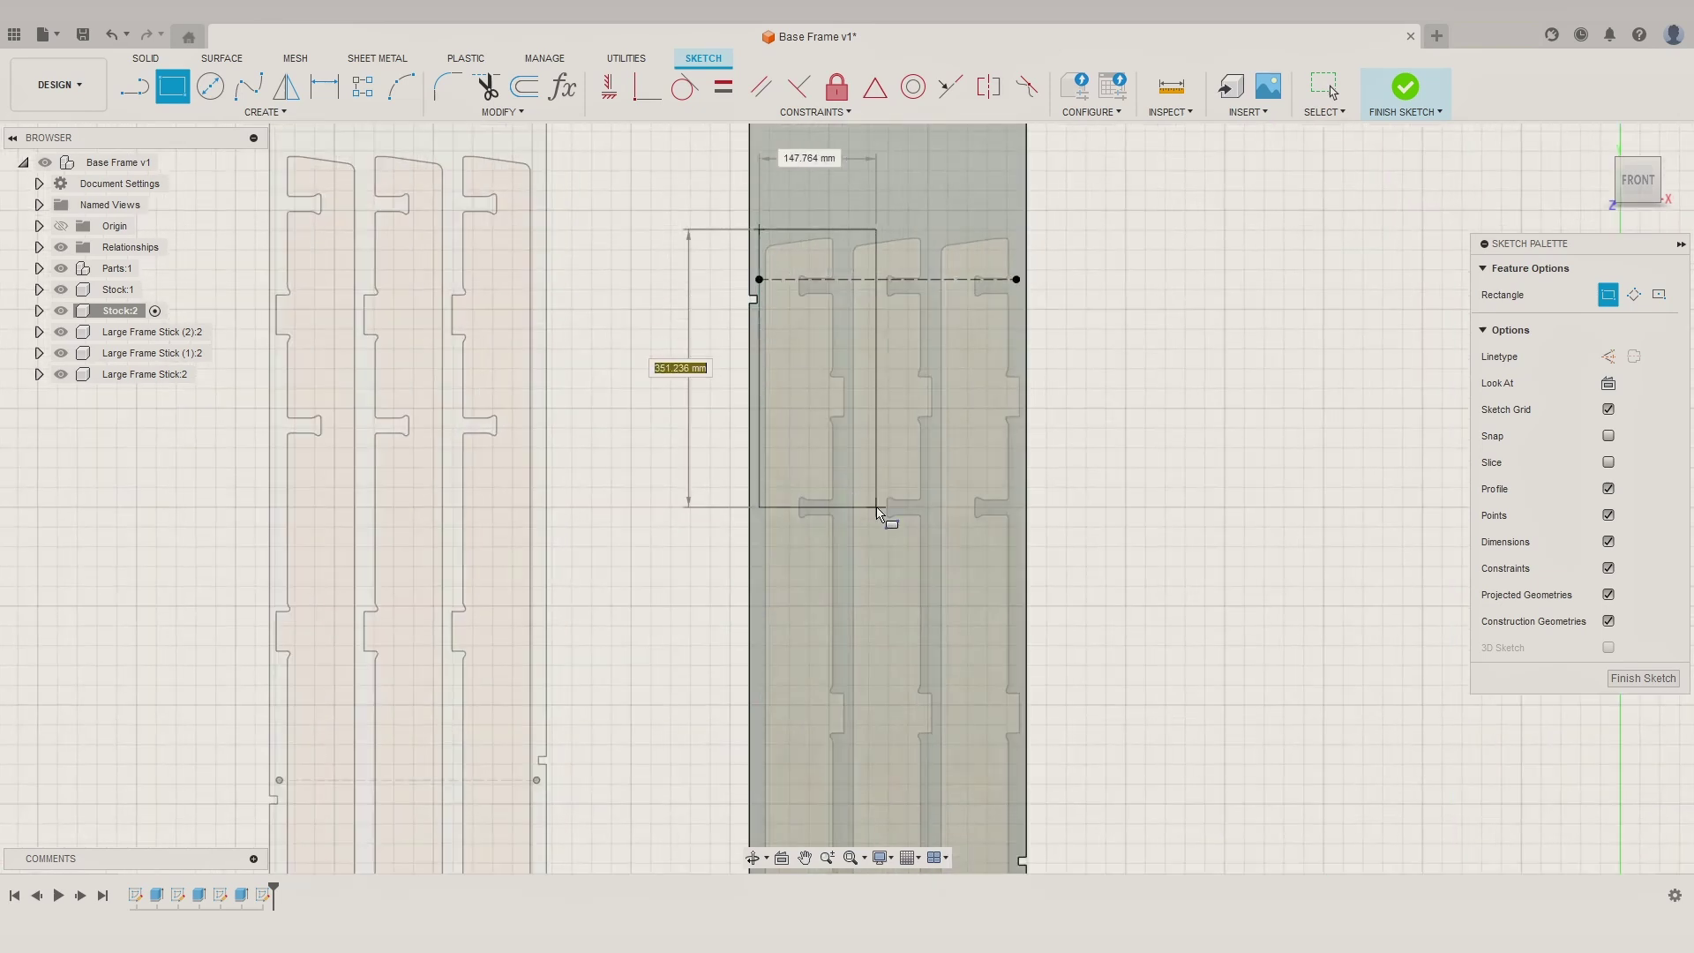
middle_drag(1002, 756, 911, 314)
click(997, 625)
click(760, 450)
click(959, 676)
mouse_move(904, 455)
middle_down()
mouse_move(948, 653)
mouse_move(943, 820)
middle_up()
mouse_move(918, 415)
middle_down()
mouse_move(893, 804)
mouse_move(844, 573)
middle_up()
click(690, 273)
click(947, 395)
Step: Dimension the upper rectangle's lower edge 10 mm below the upper hole line and the middle rectangle's top edge 10 mm above it
key(d)
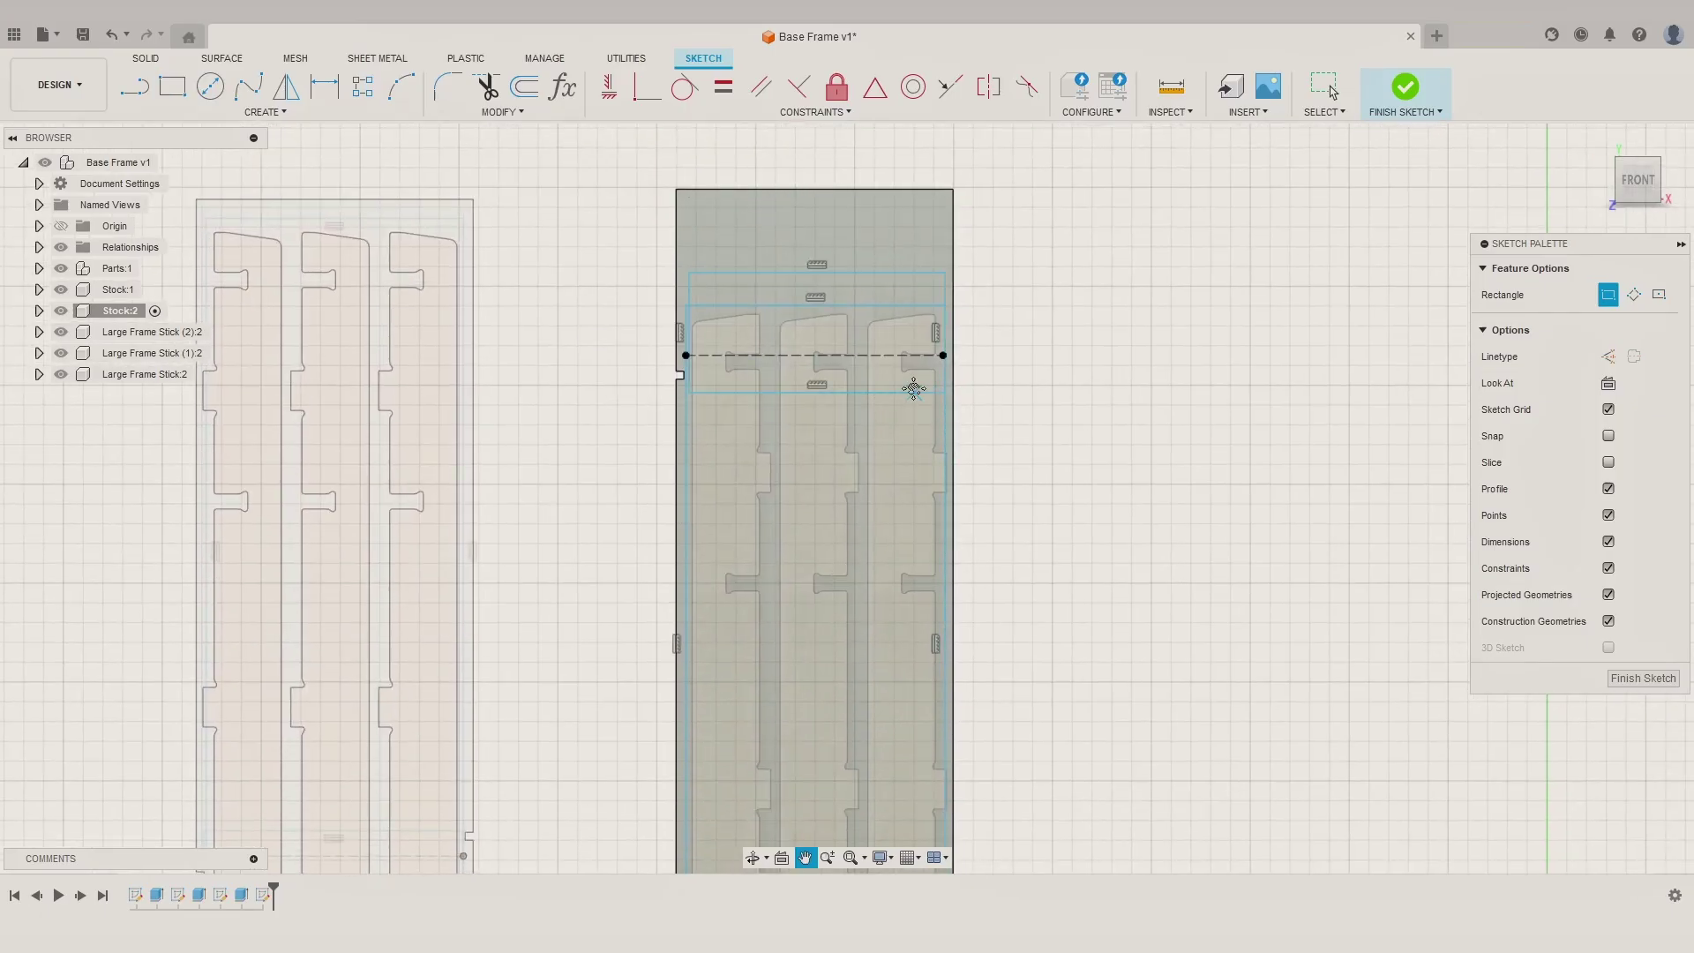
scroll(776, 353, up, 5)
click(776, 468)
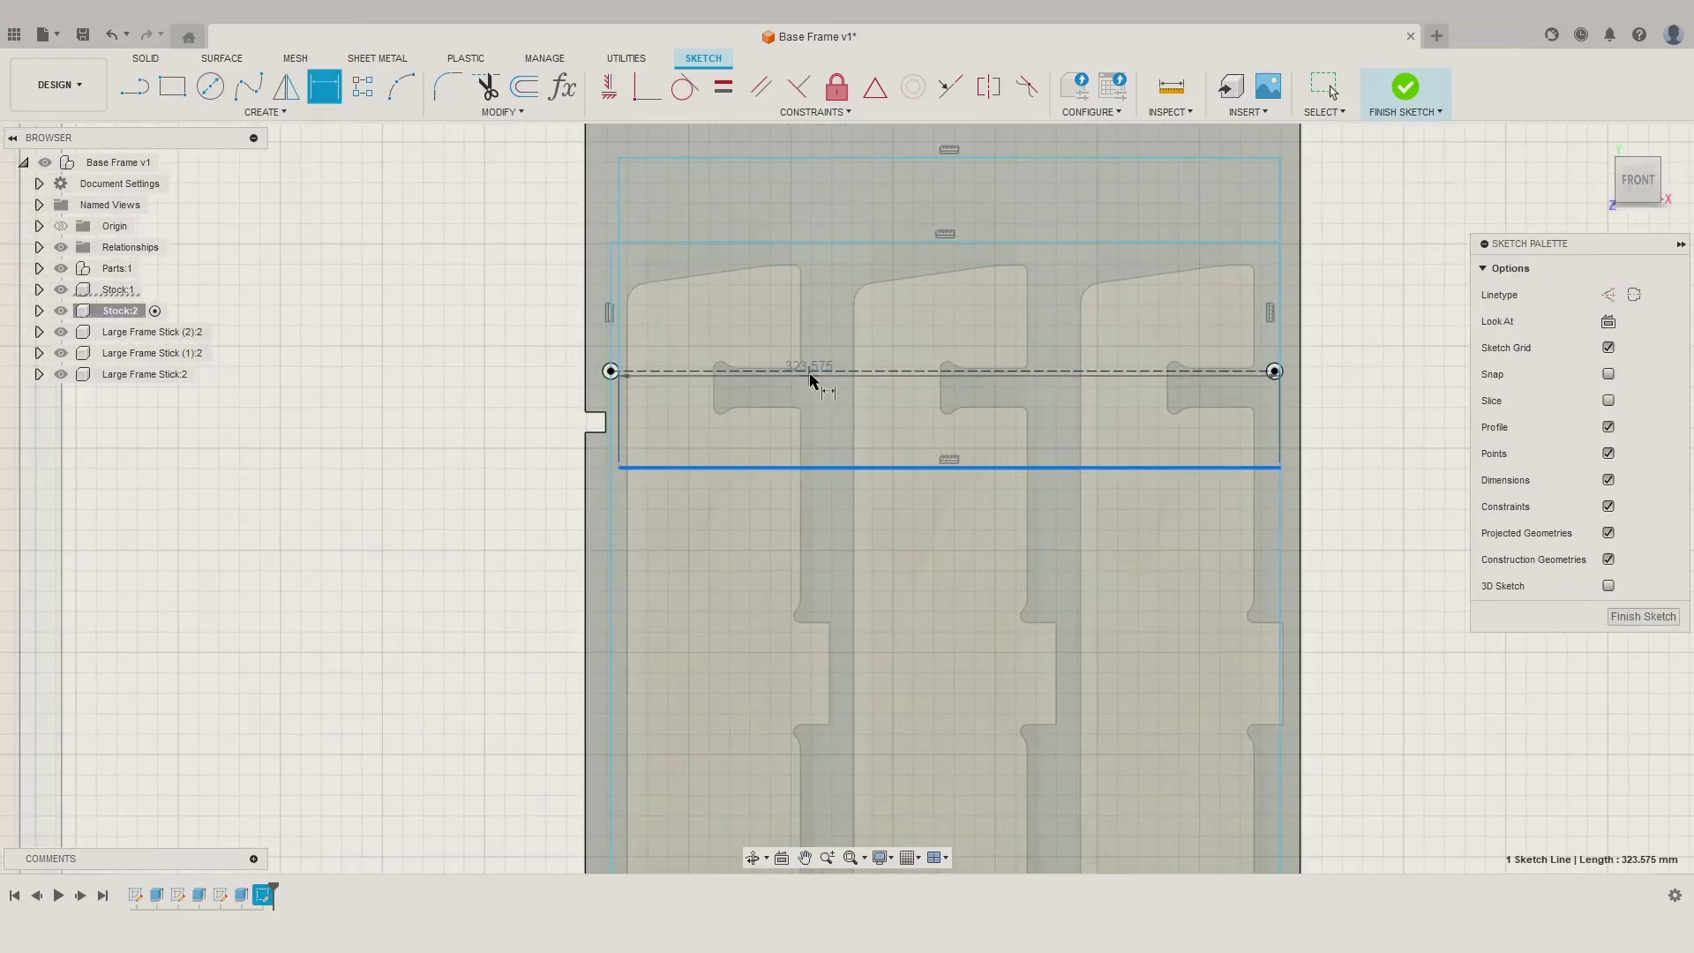
click(809, 371)
click(542, 407)
key(Return)
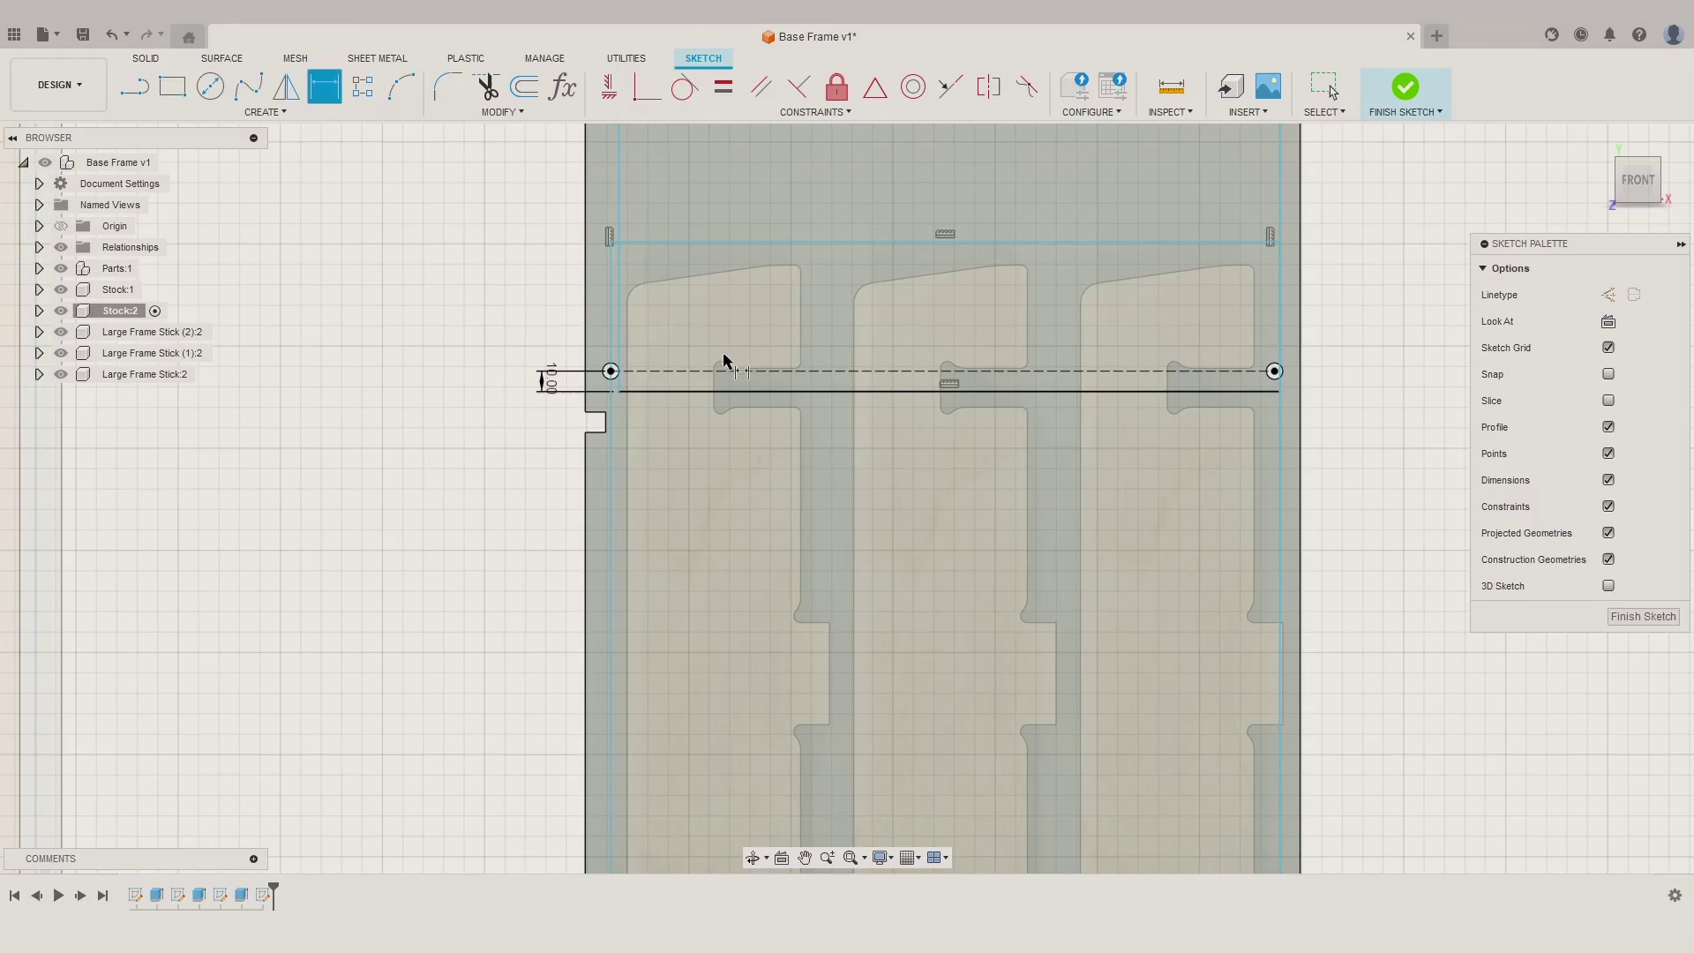
click(814, 241)
click(819, 371)
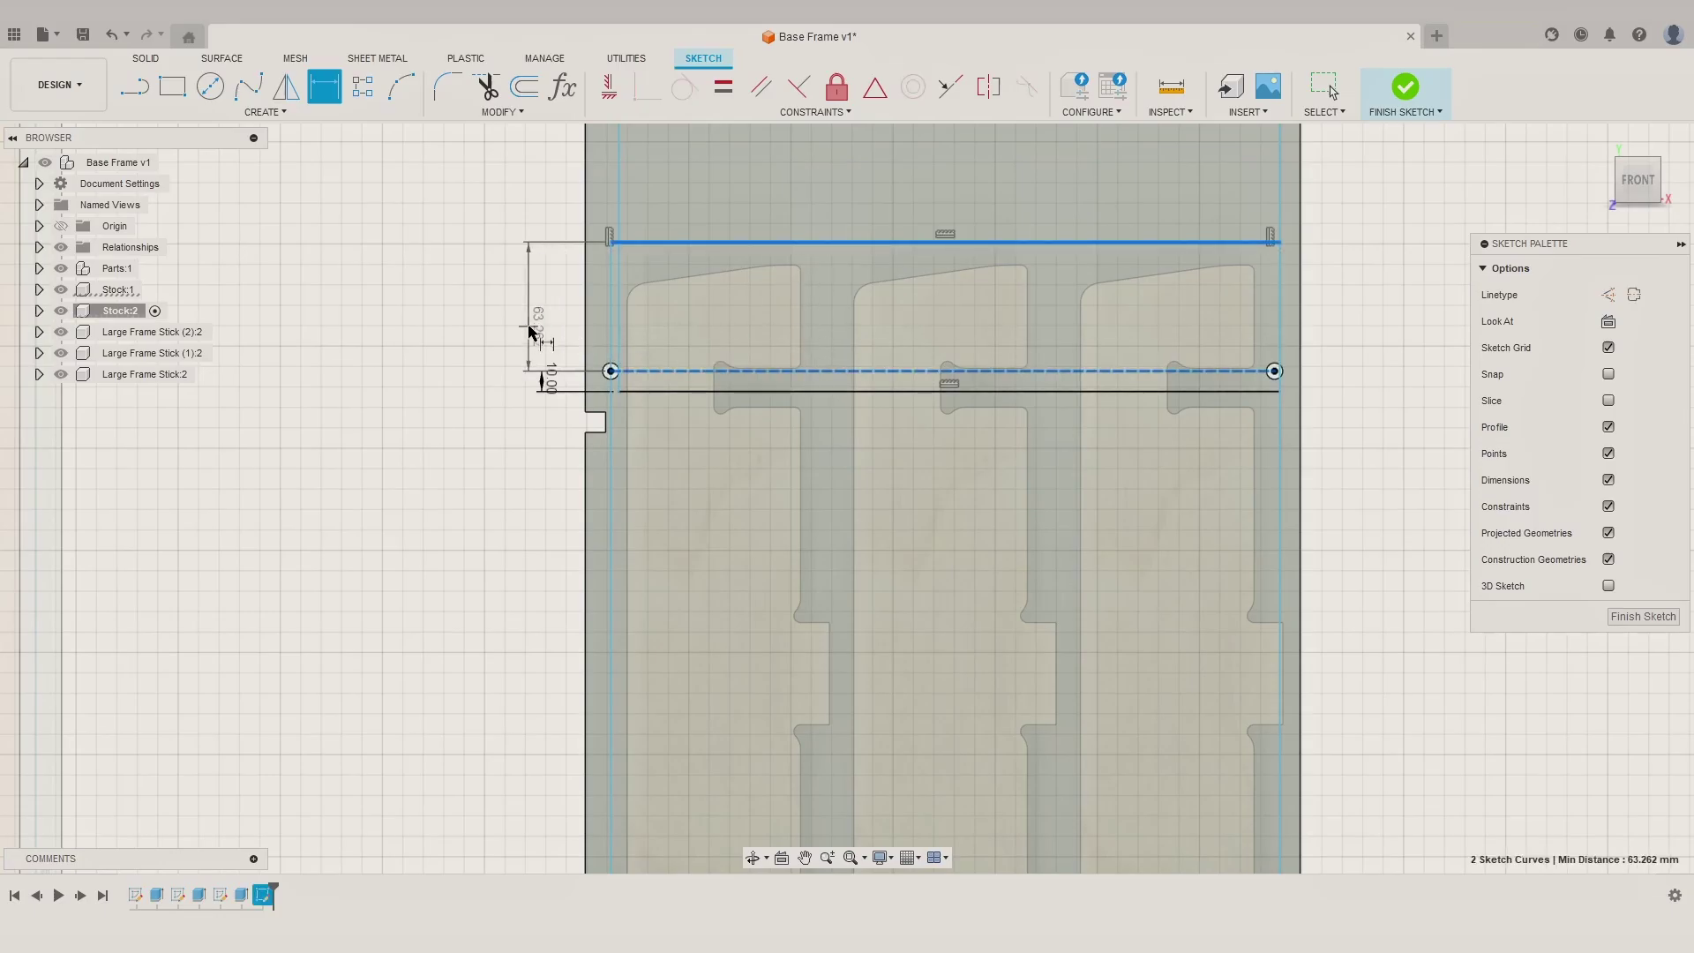
click(530, 331)
key(Return)
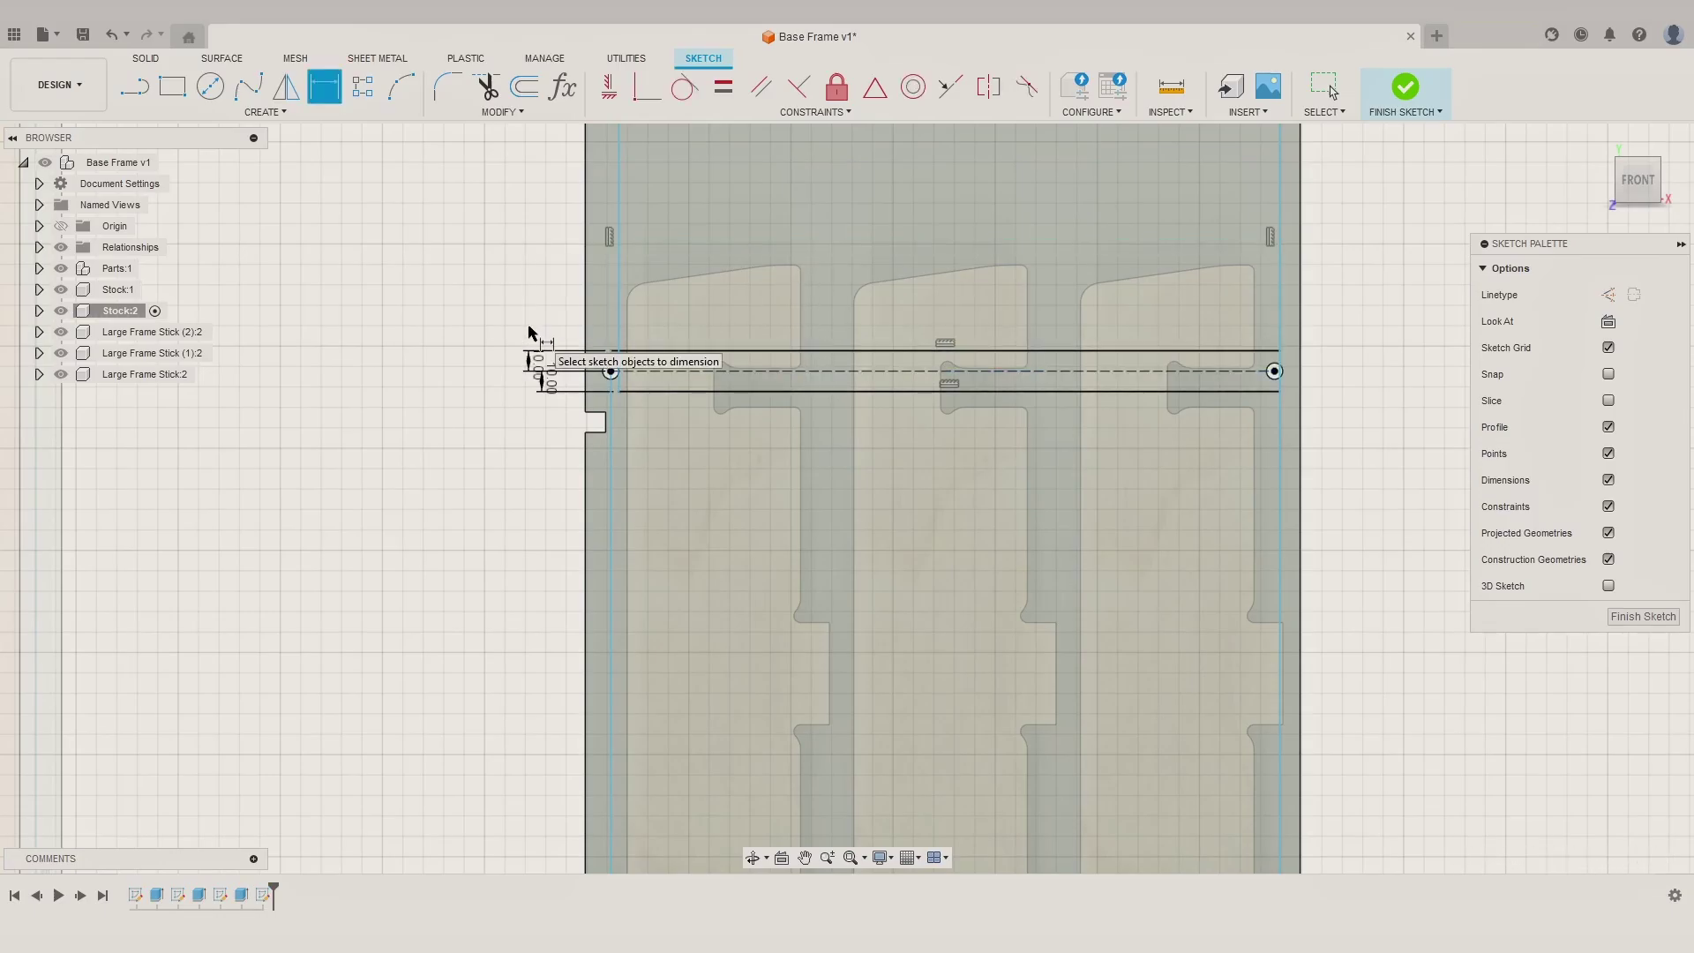
key(Escape)
Step: Dimension the upper rectangle's left edge 13 mm in from the board's left edge
key(d)
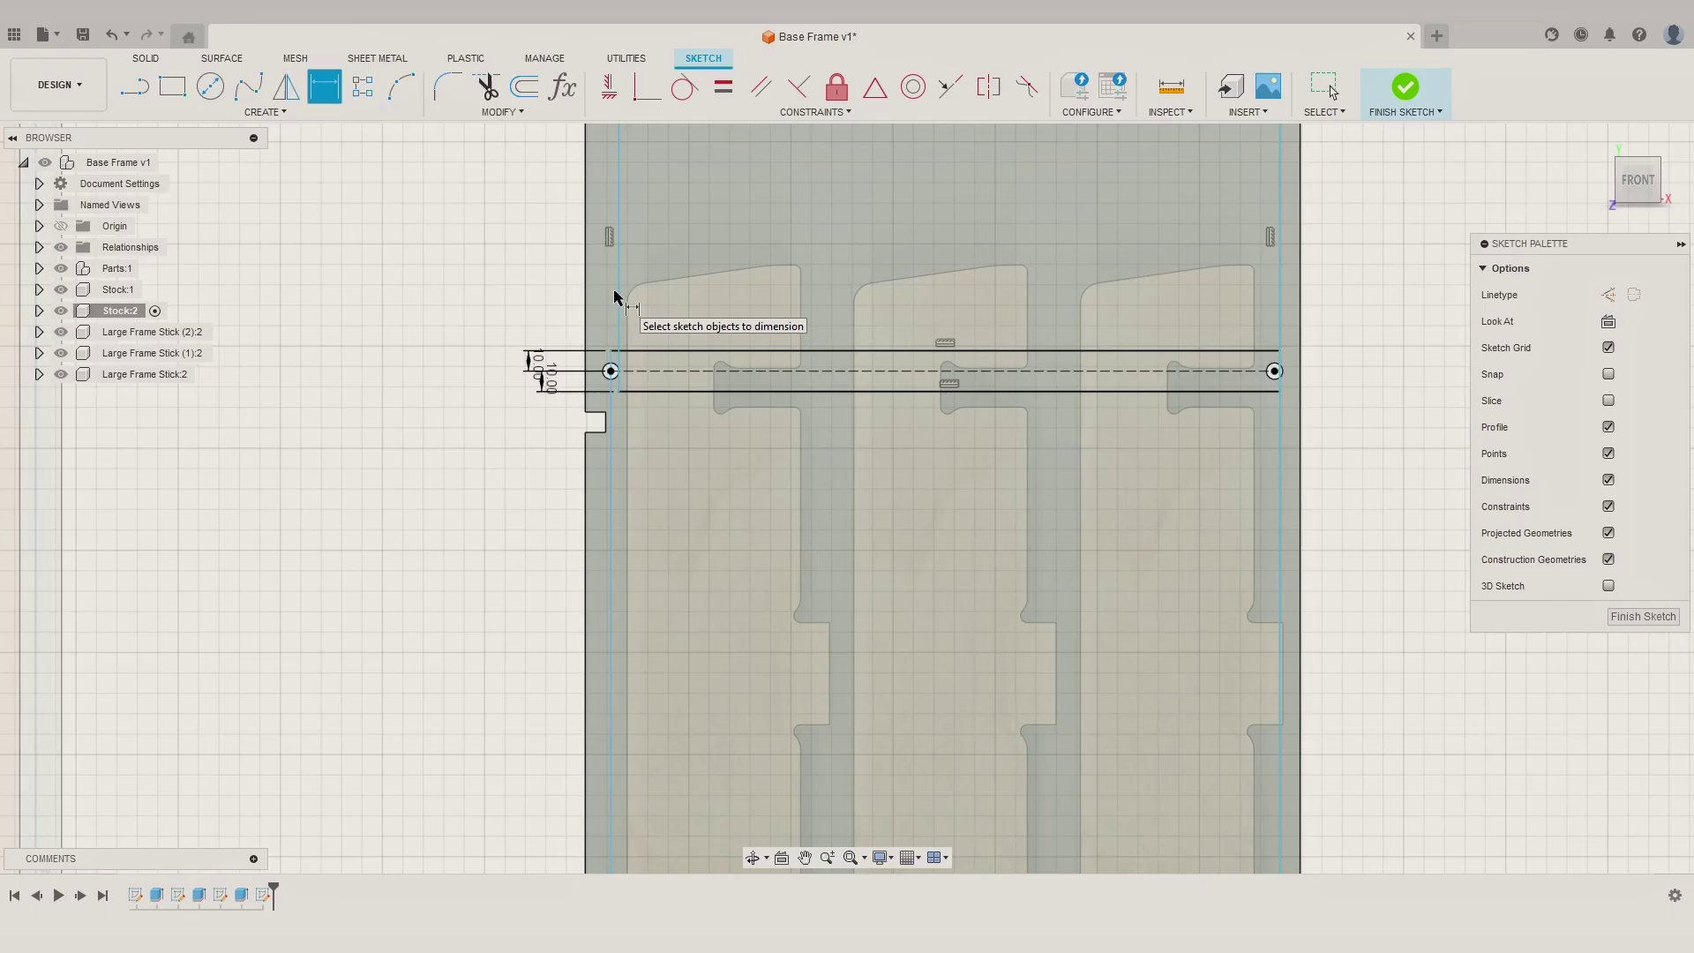
click(618, 294)
click(585, 302)
click(568, 308)
text(1)
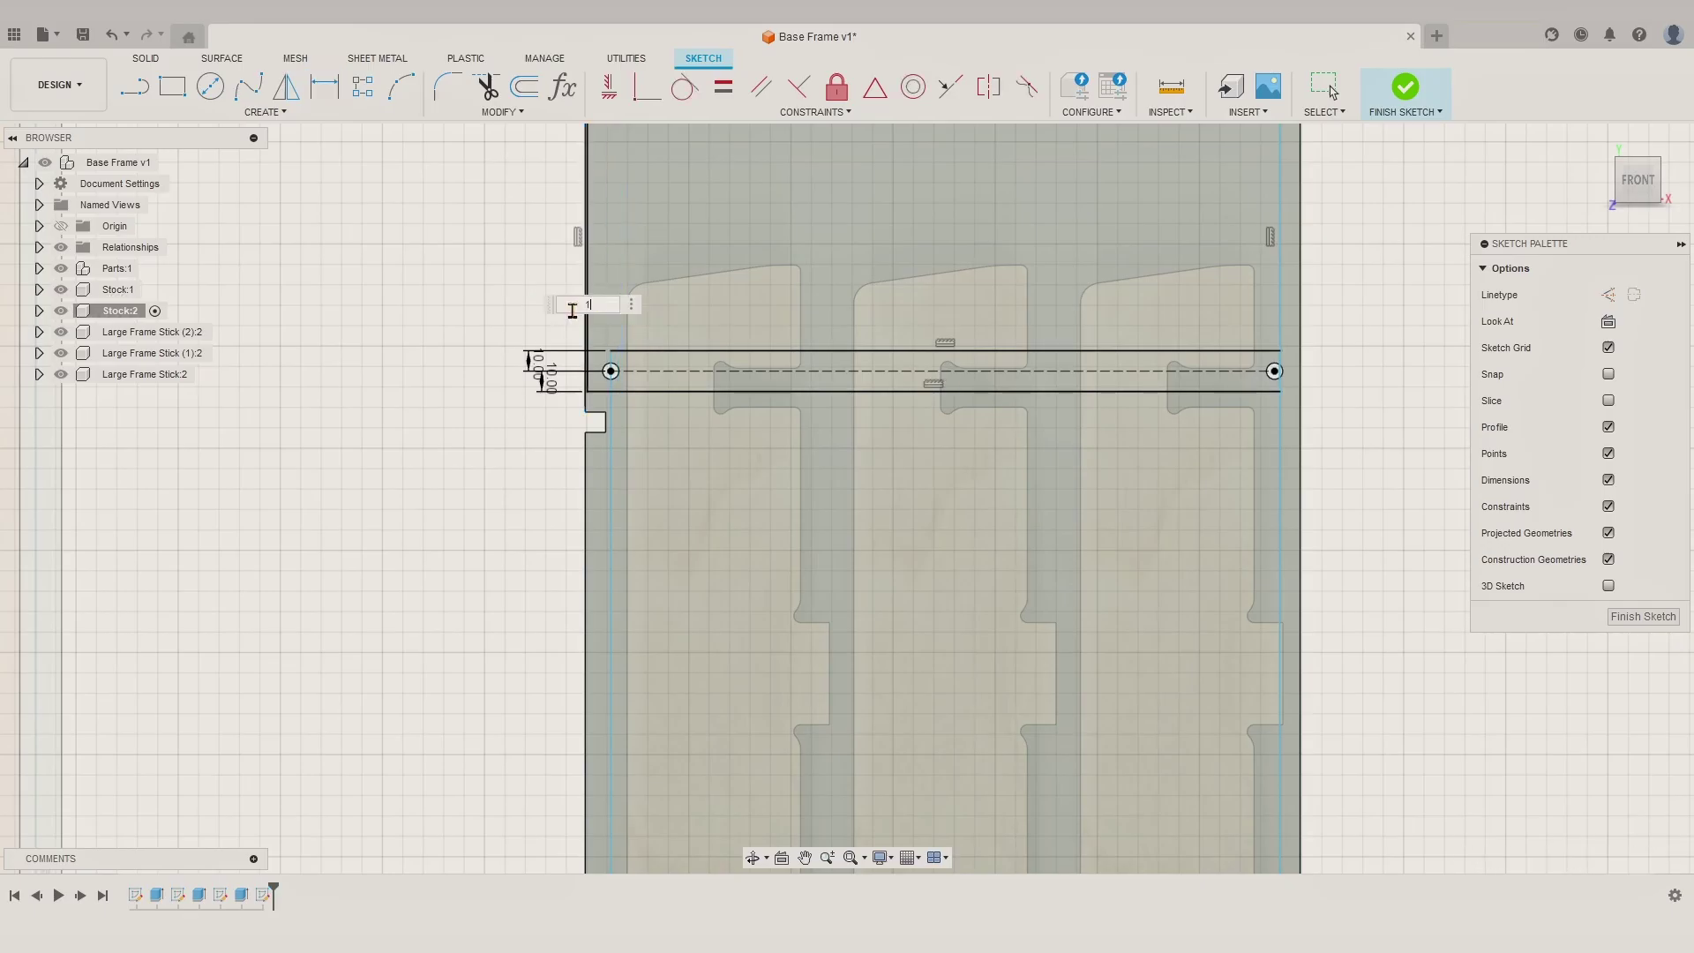
key(Return)
Step: Dimension the middle rectangle's left edge from the board's left edge, linking its value to the upper rectangle's offset d30
middle_drag(633, 410, 637, 400)
click(612, 450)
click(587, 464)
click(556, 470)
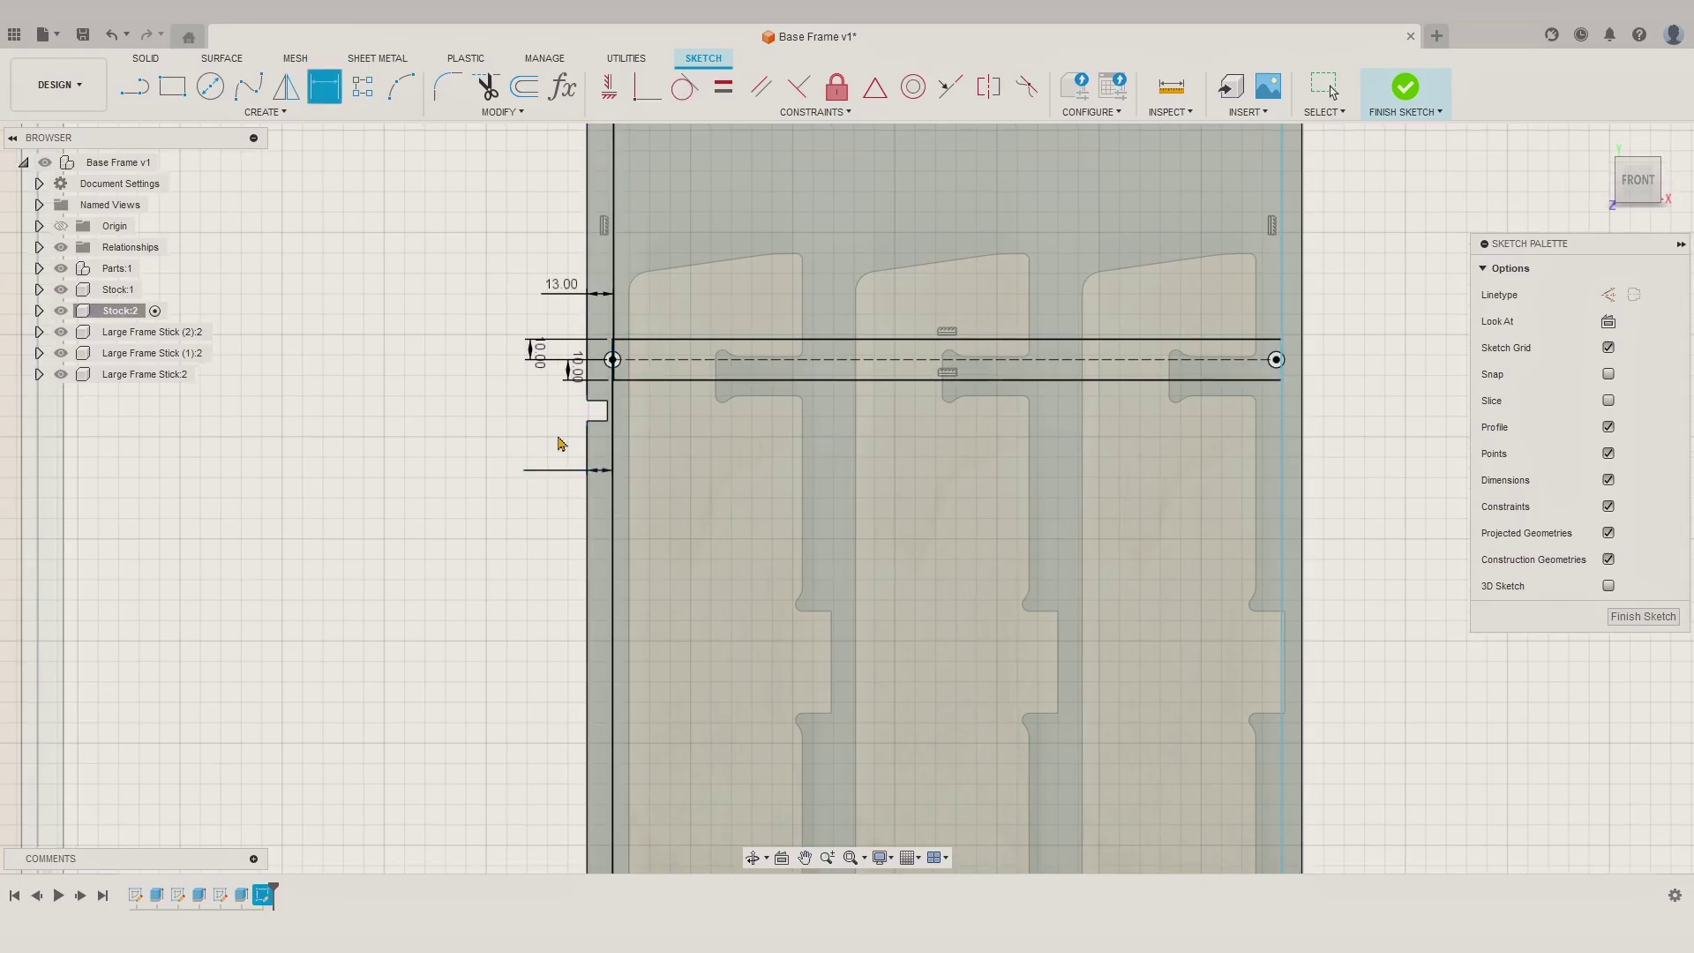
click(541, 290)
text(d30)
key(Return)
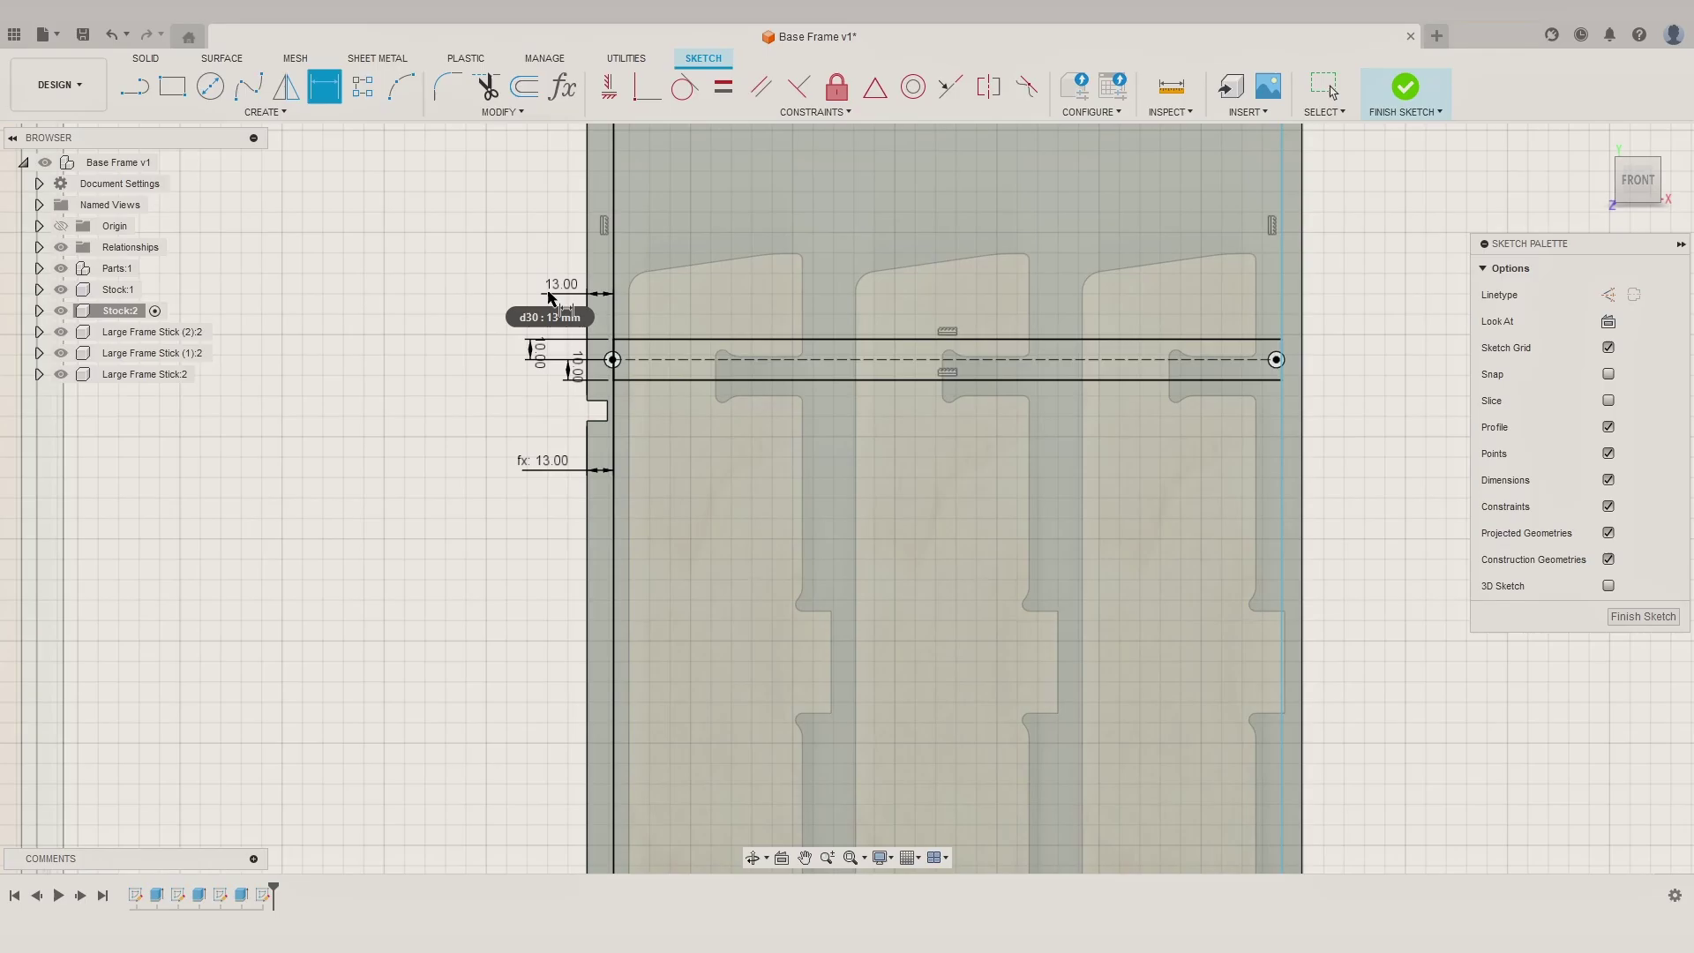
Step: Dimension the middle rectangle's right edge 4 mm in from the board's right edge
click(1283, 440)
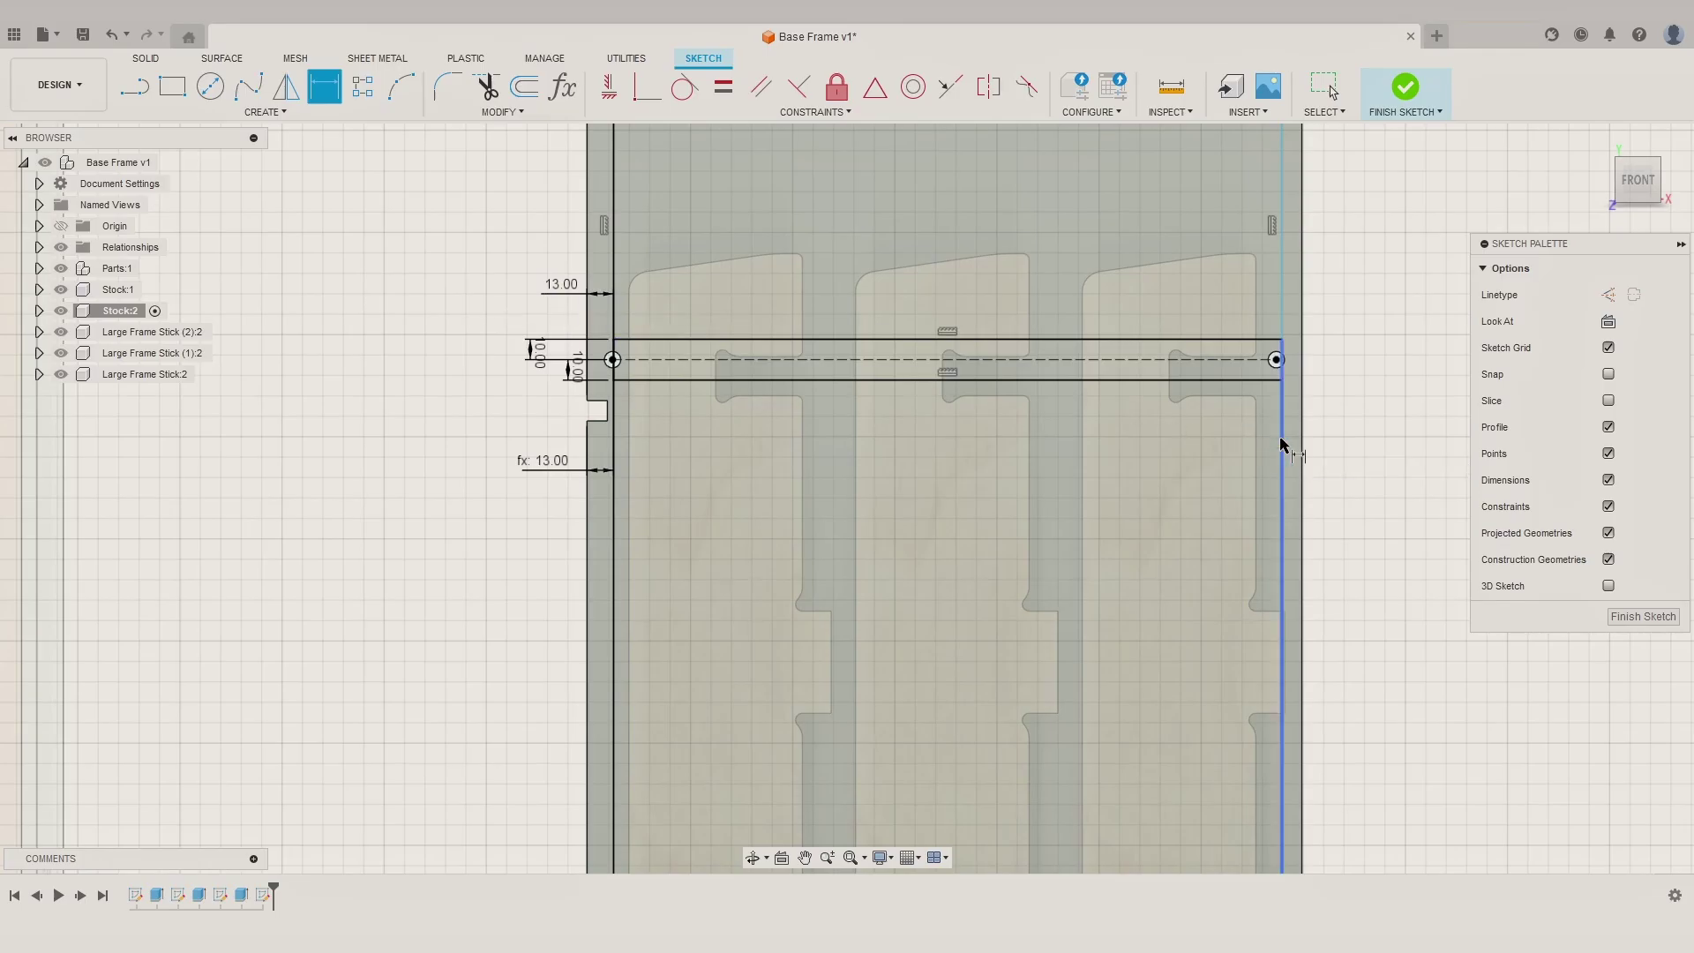
click(1303, 445)
click(1323, 432)
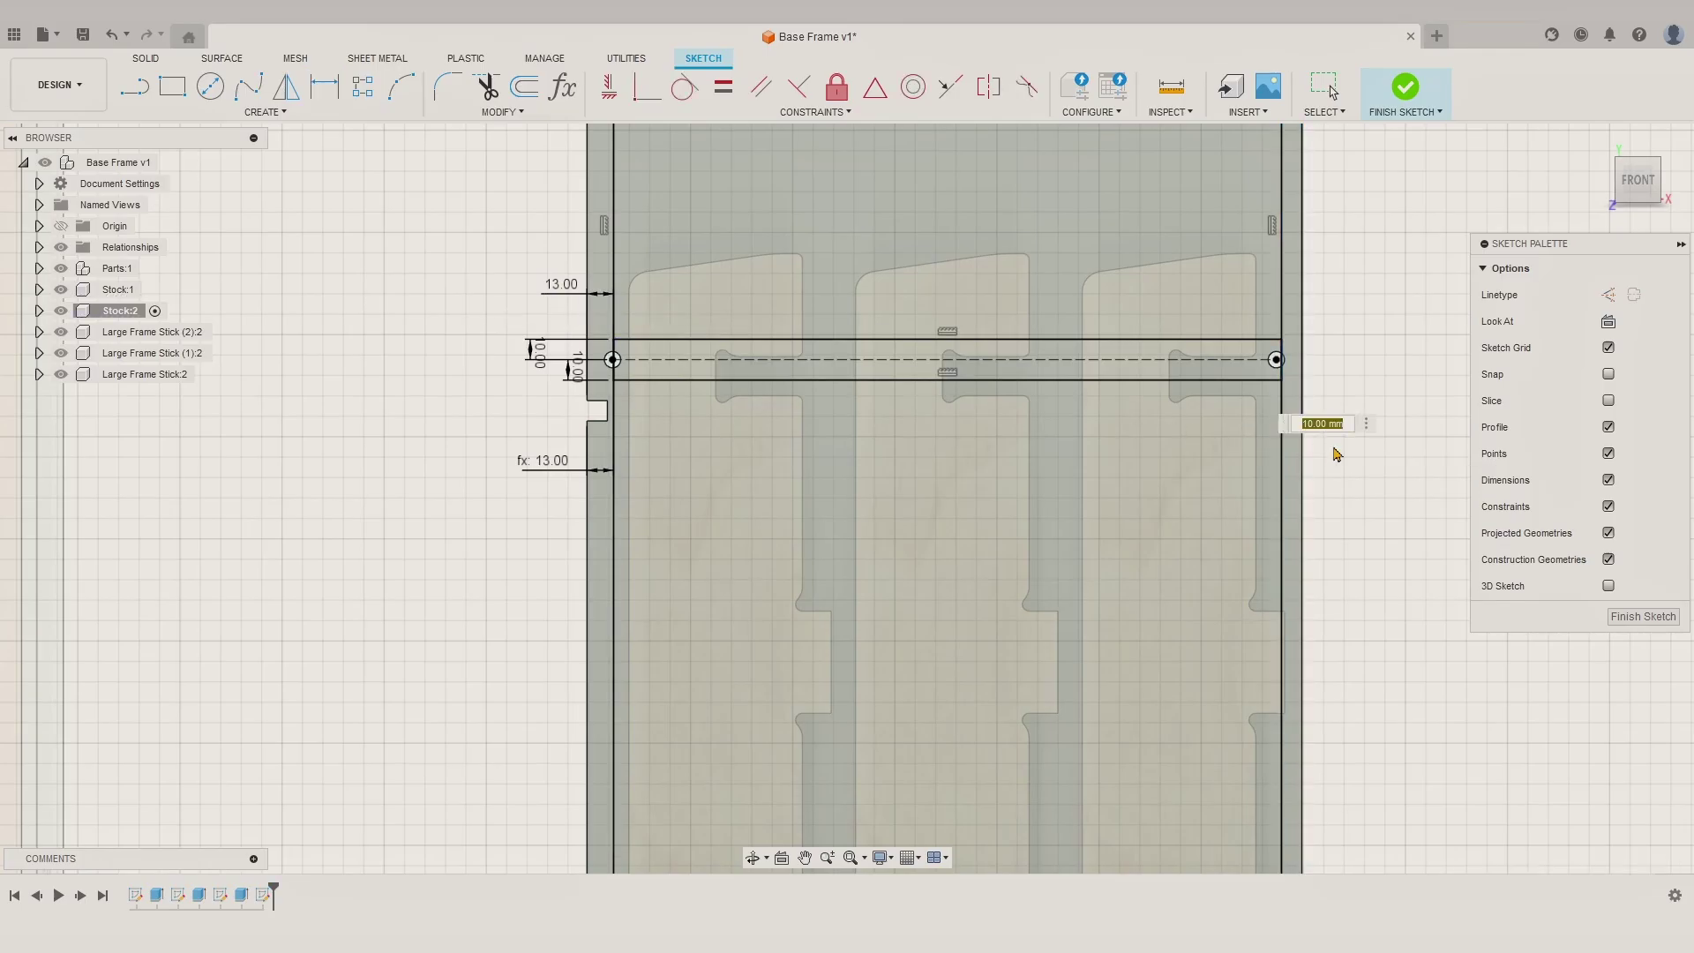
text(4)
key(Return)
Step: Measure the gap between the outermost stick's tab edge and the neighbouring zone sketch line
click(956, 527)
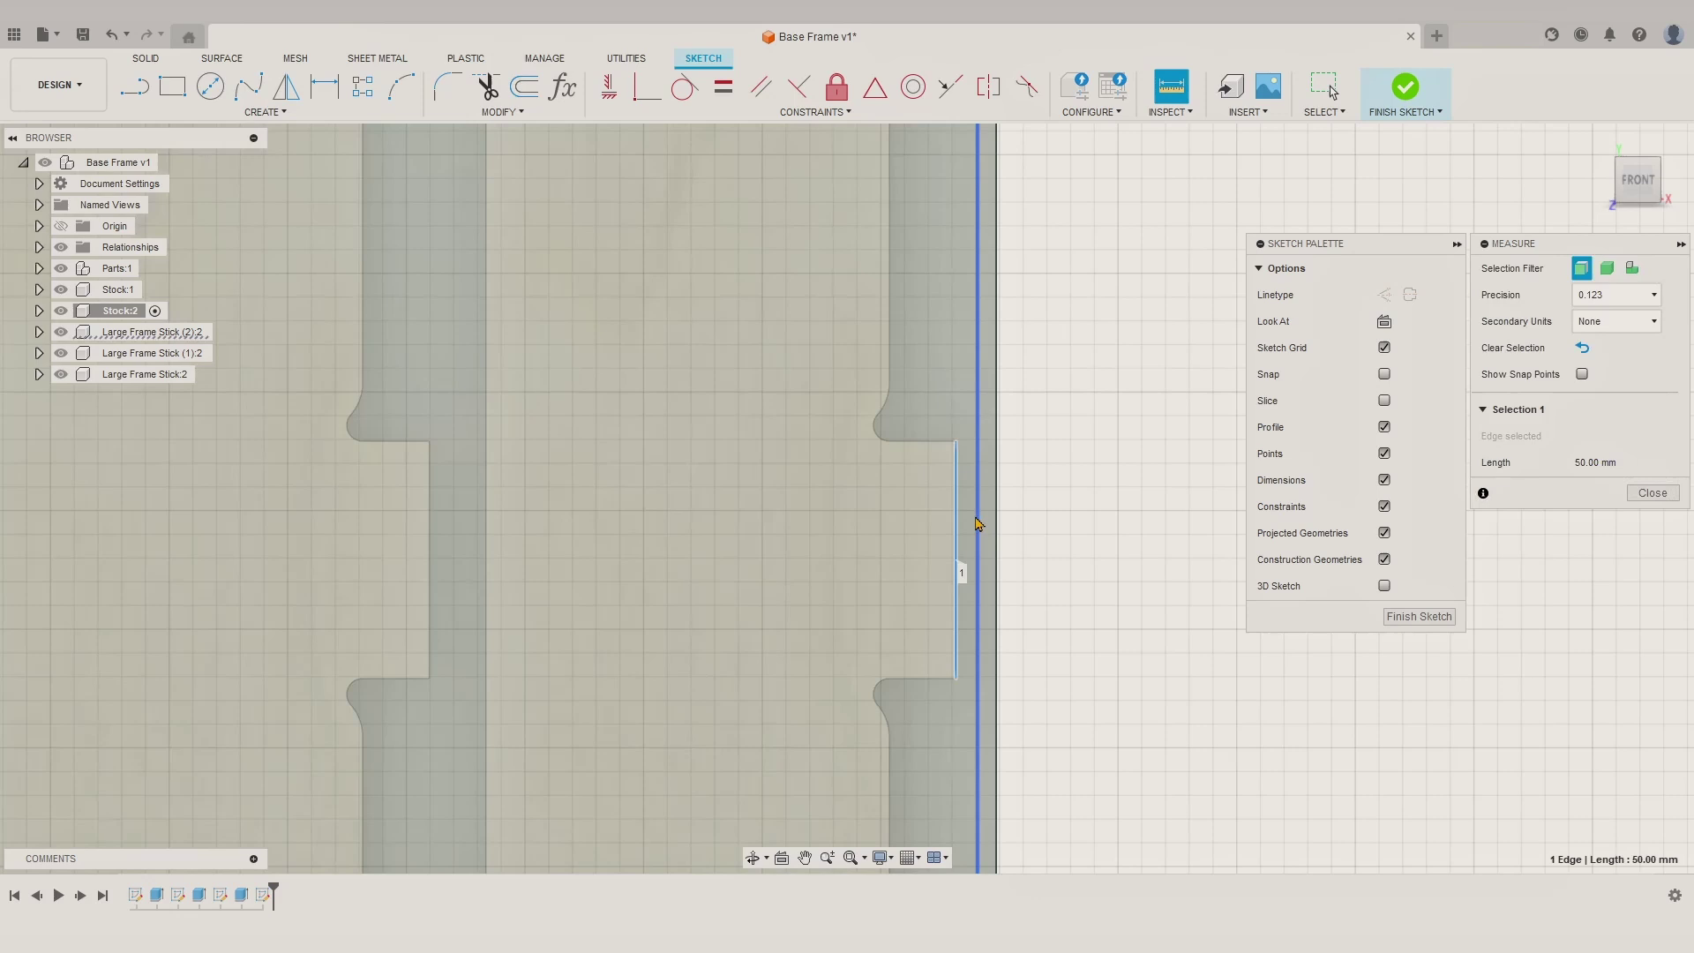
click(977, 524)
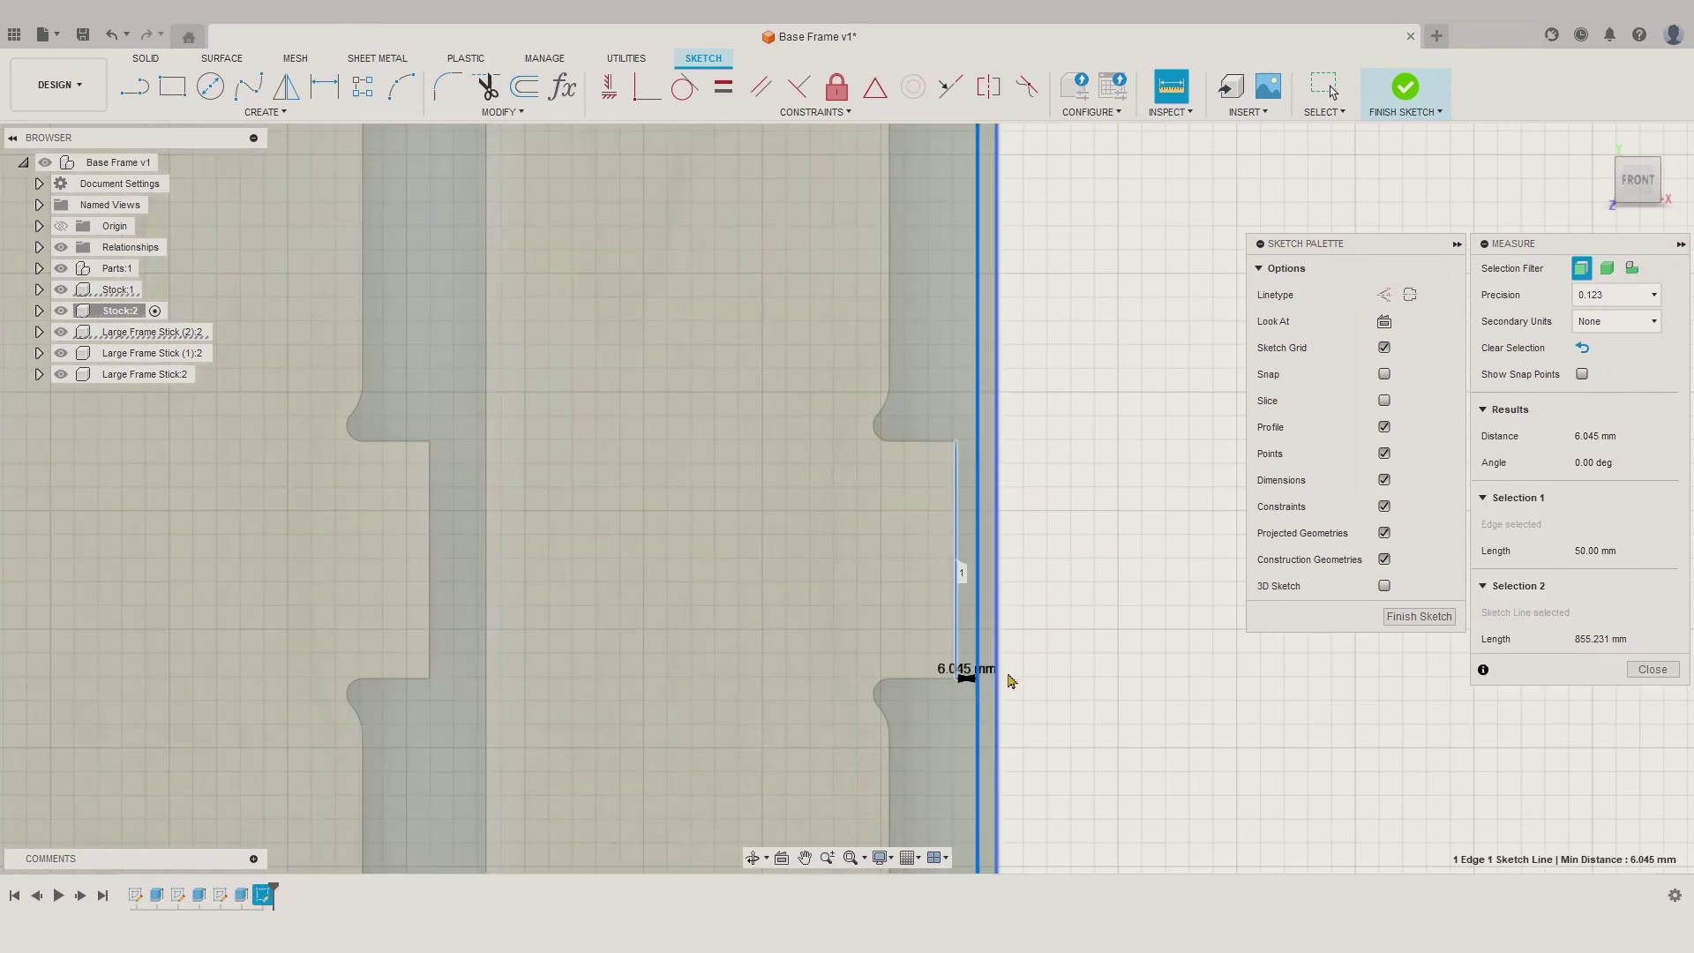
key(Escape)
scroll(888, 295, down, 5)
Step: Dimension the upper rectangle's top edge 70 mm above the upper hole line
drag(875, 251, 881, 350)
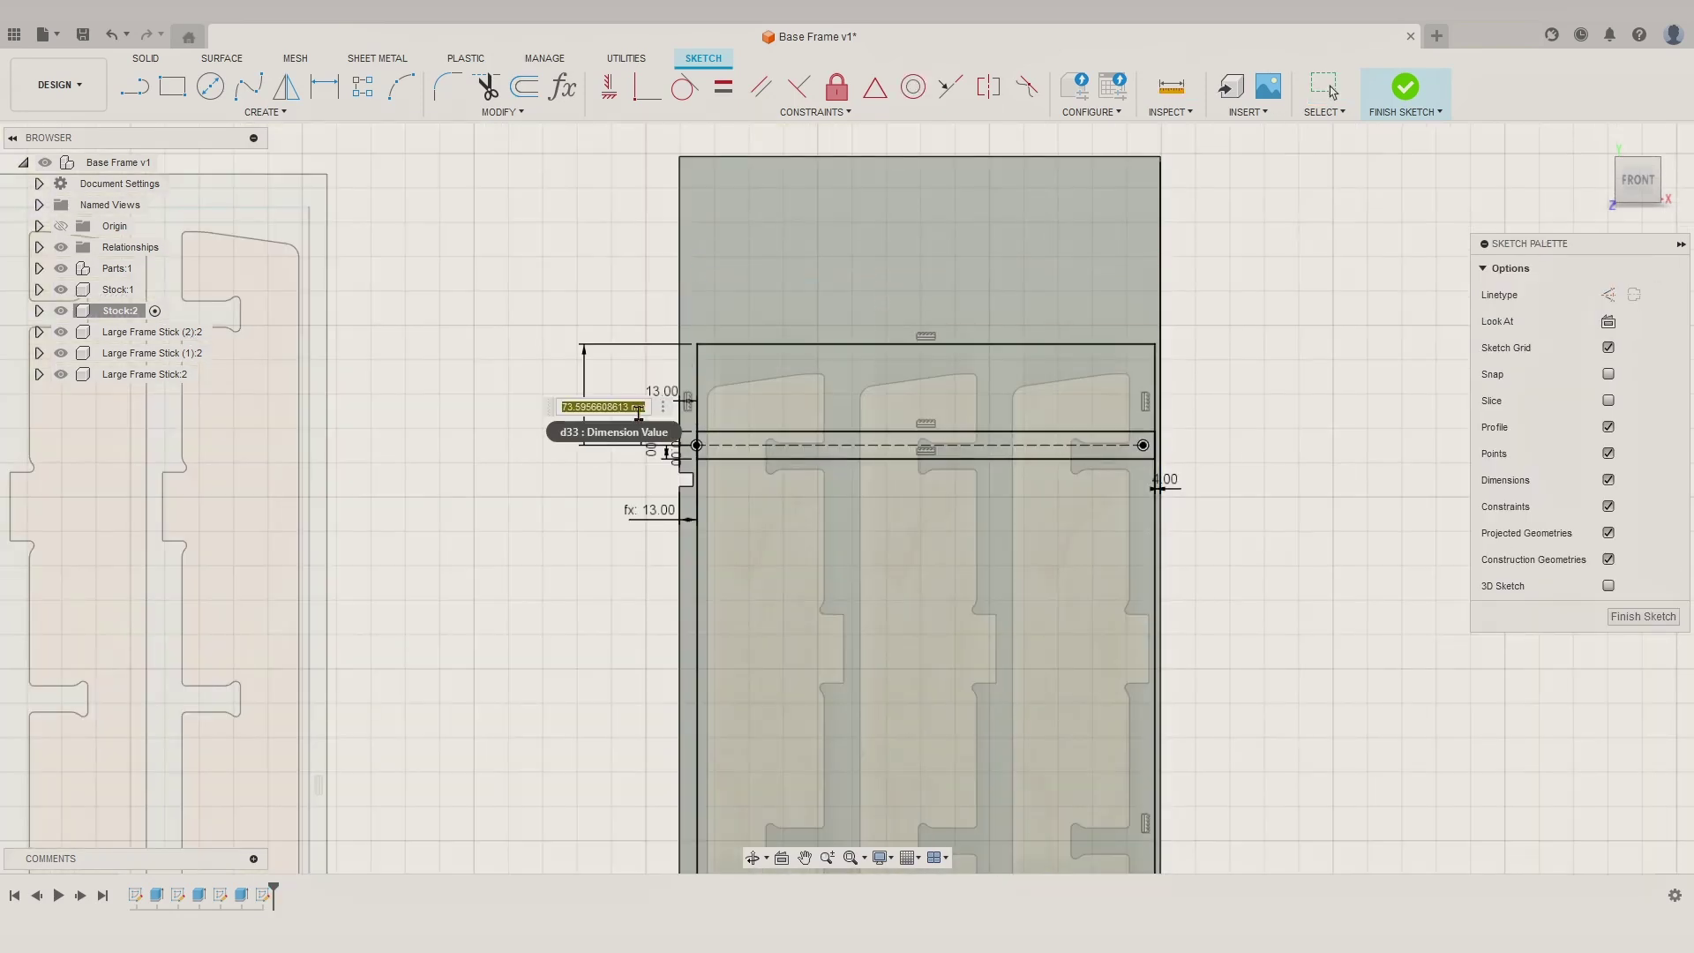
text(70)
key(Return)
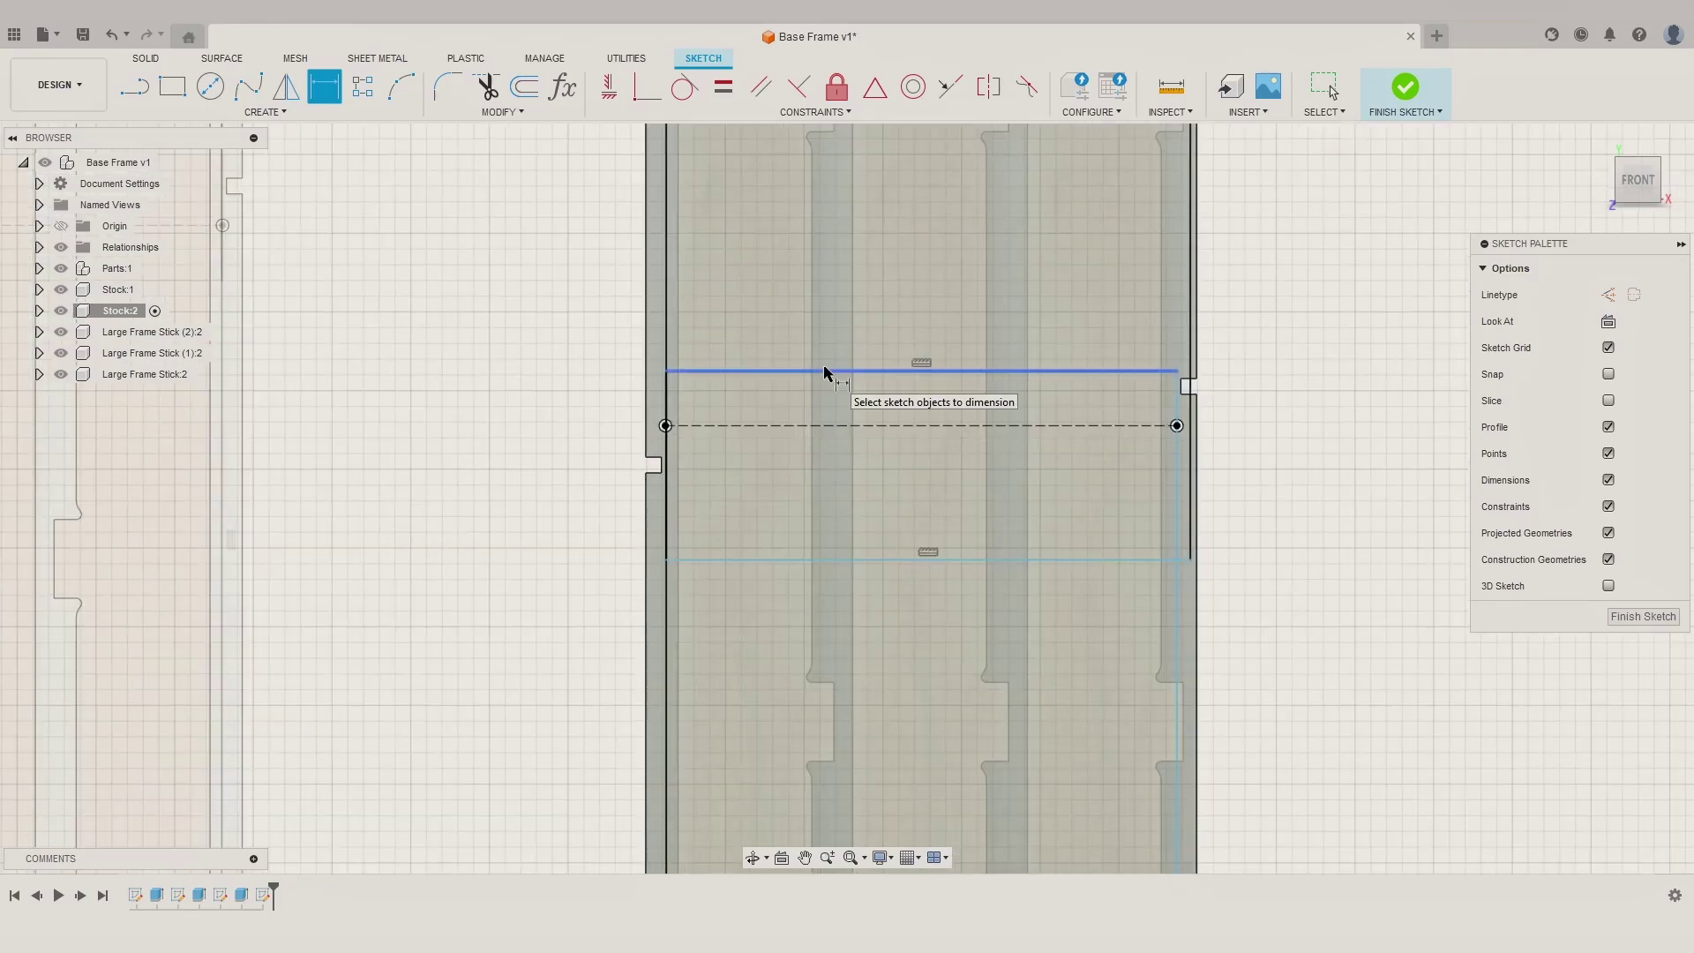
Step: Dimension the lower rectangle's top edge 10 mm above the middle hole line, and dimension the middle rectangle's lower edge from that same line
click(824, 371)
click(833, 425)
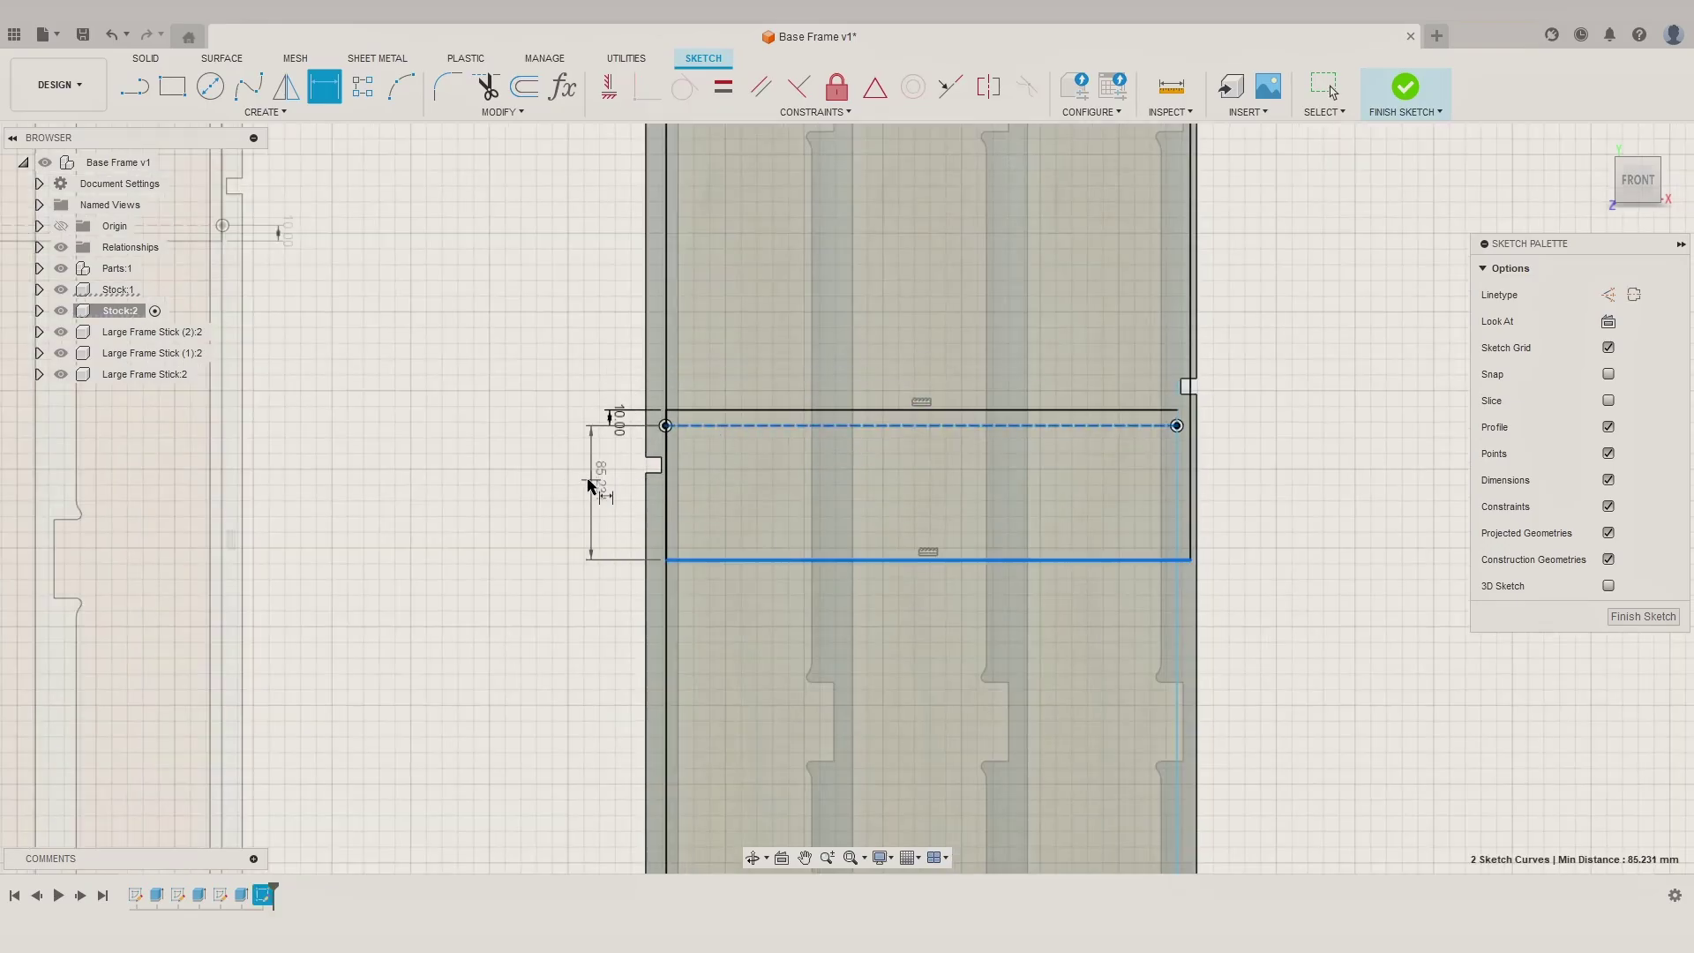
click(582, 479)
key(Return)
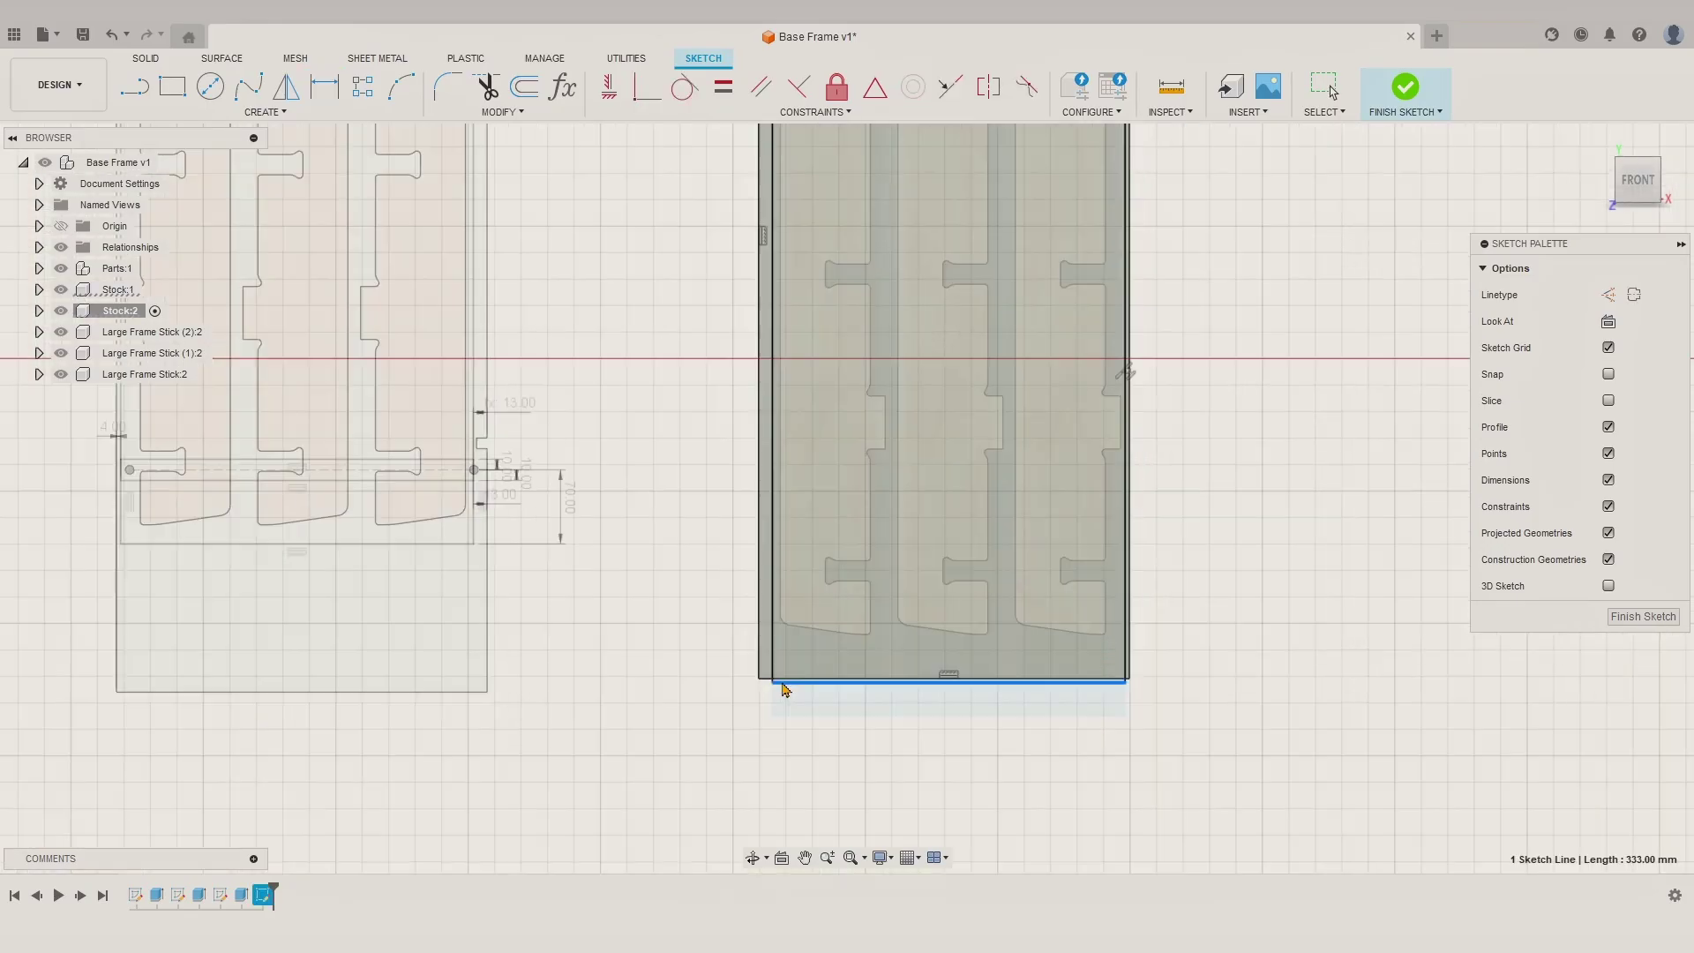
Step: Move the lower rectangle's bottom edge inside the board and dimension it 30 mm above the board's bottom edge
click(782, 663)
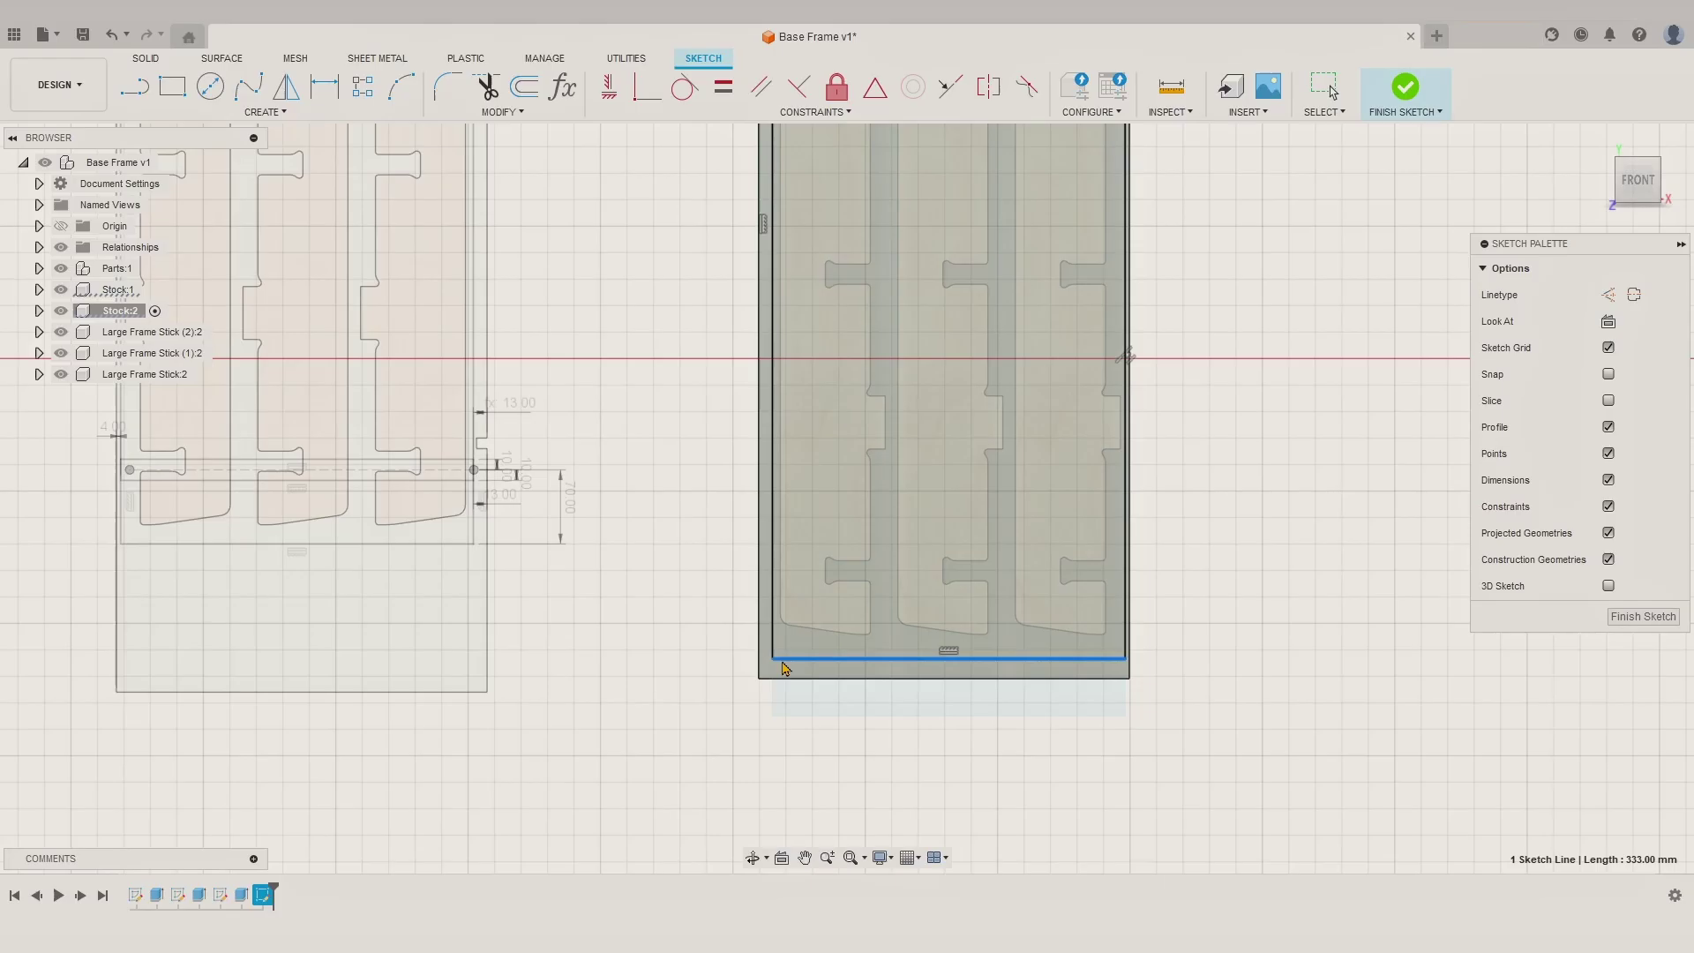
click(727, 679)
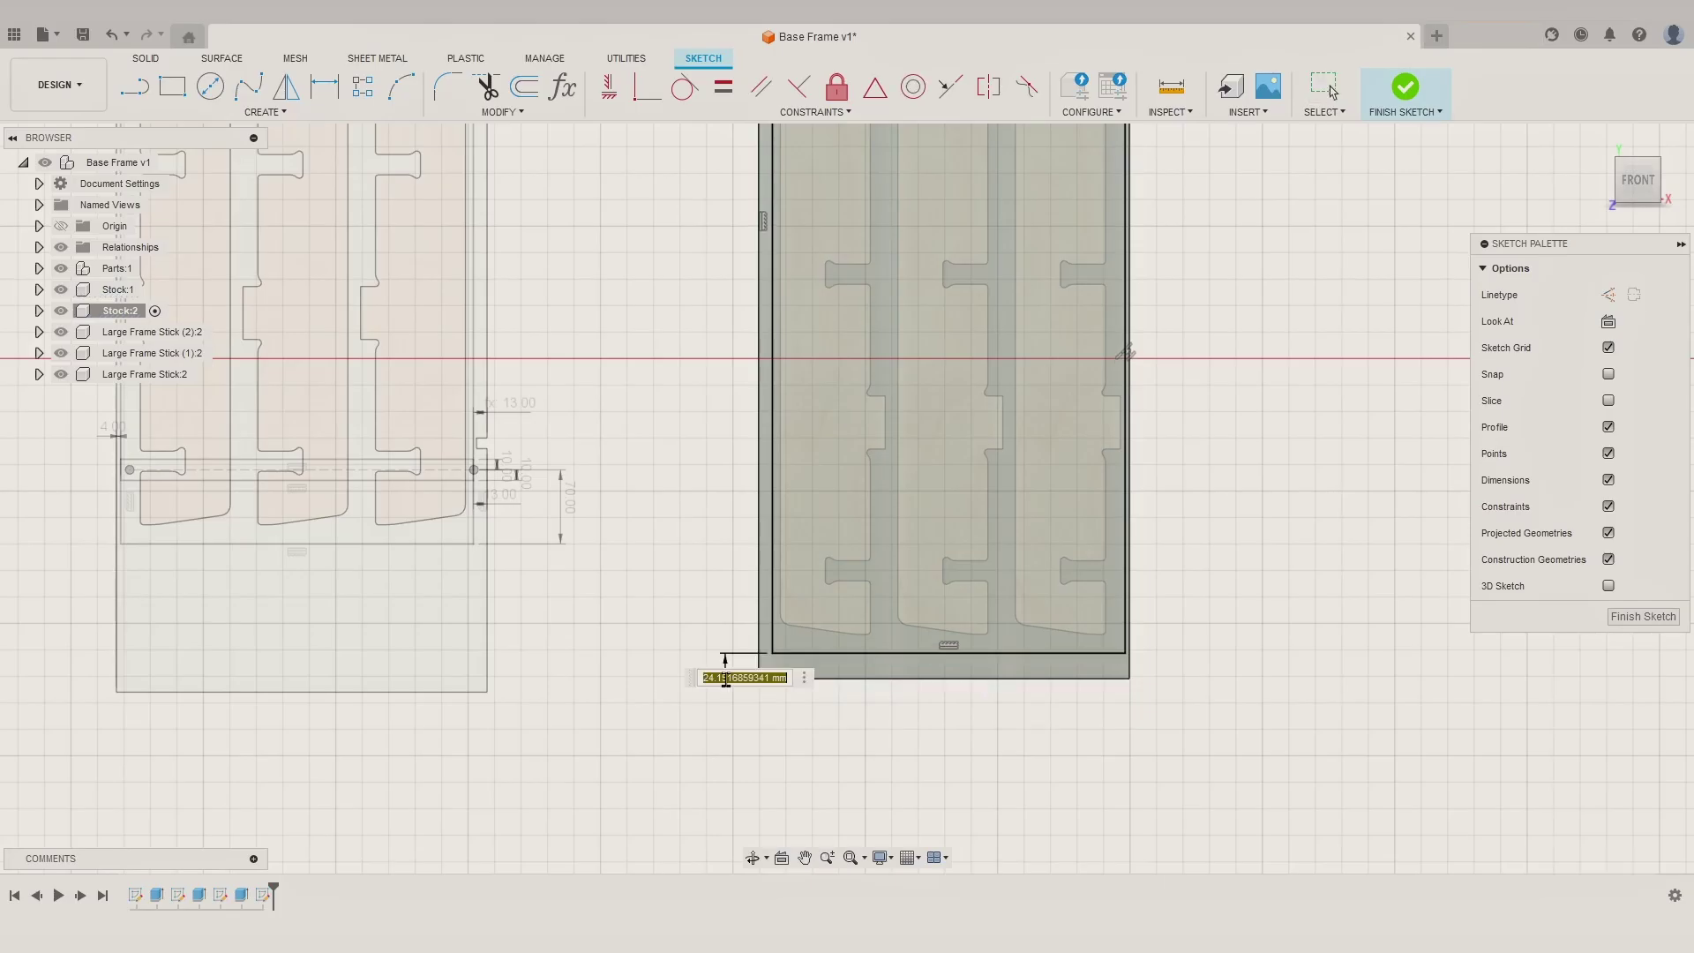
text(30)
key(Return)
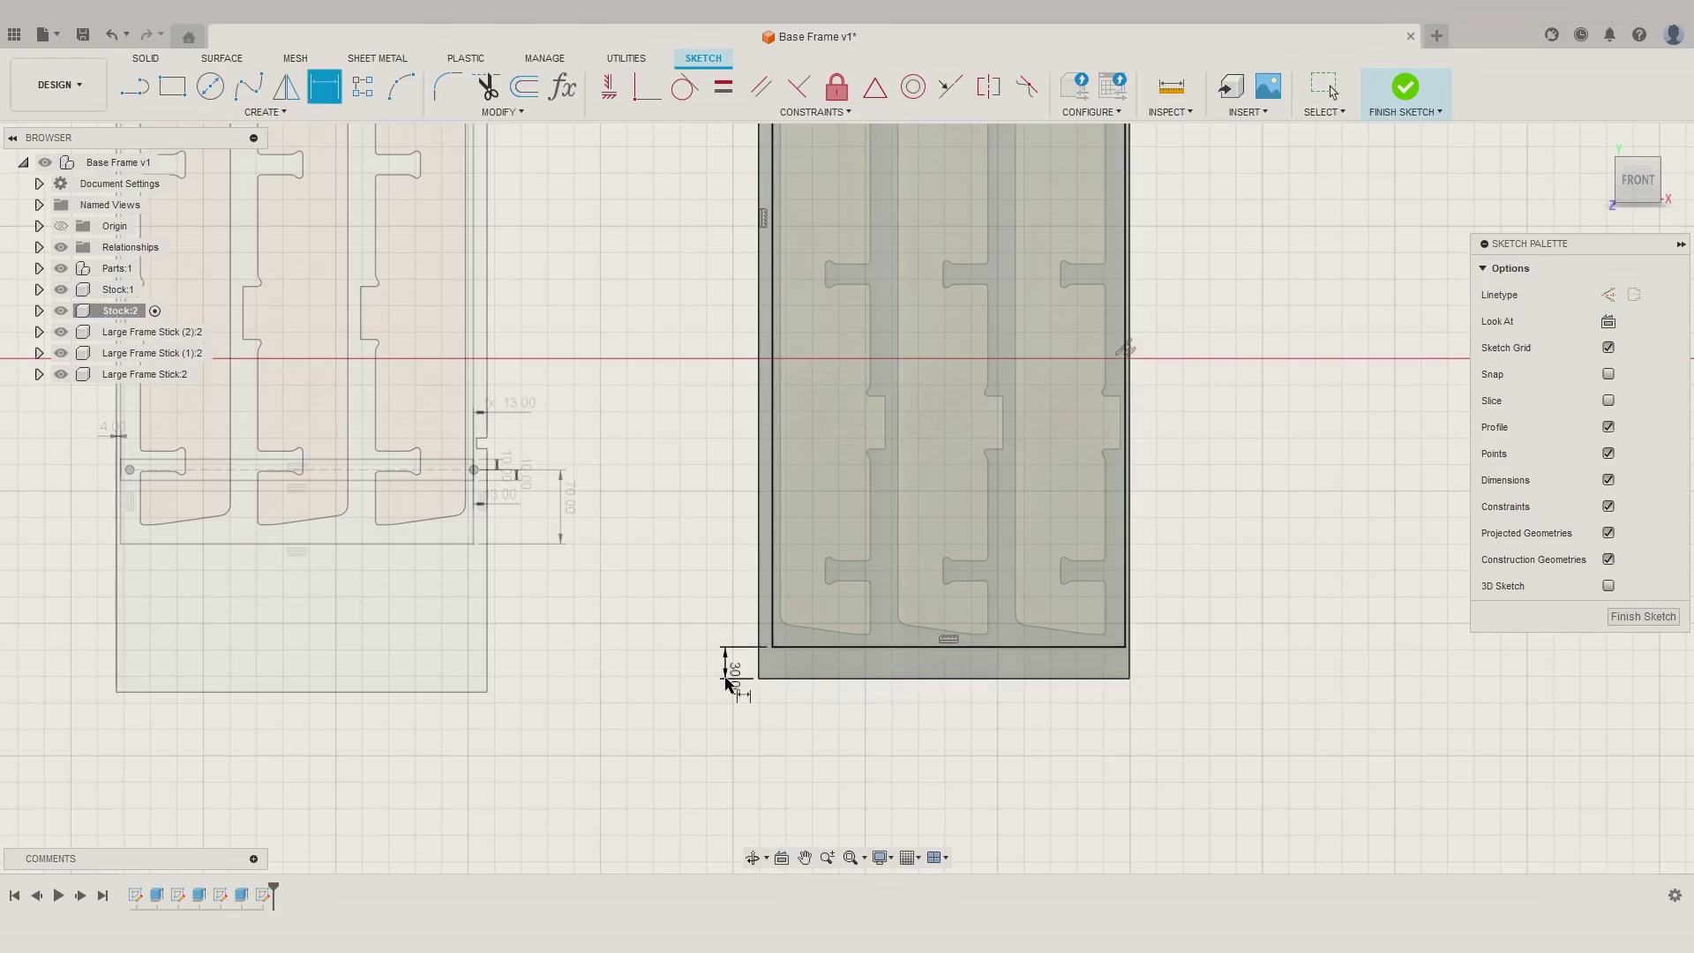
Step: Finish the zone sketch, activate the Base Frame root component and inspect the zones on both boards
scroll(745, 676, down, 5)
mouse_move(754, 579)
middle_down()
mouse_move(738, 687)
mouse_move(741, 576)
middle_up()
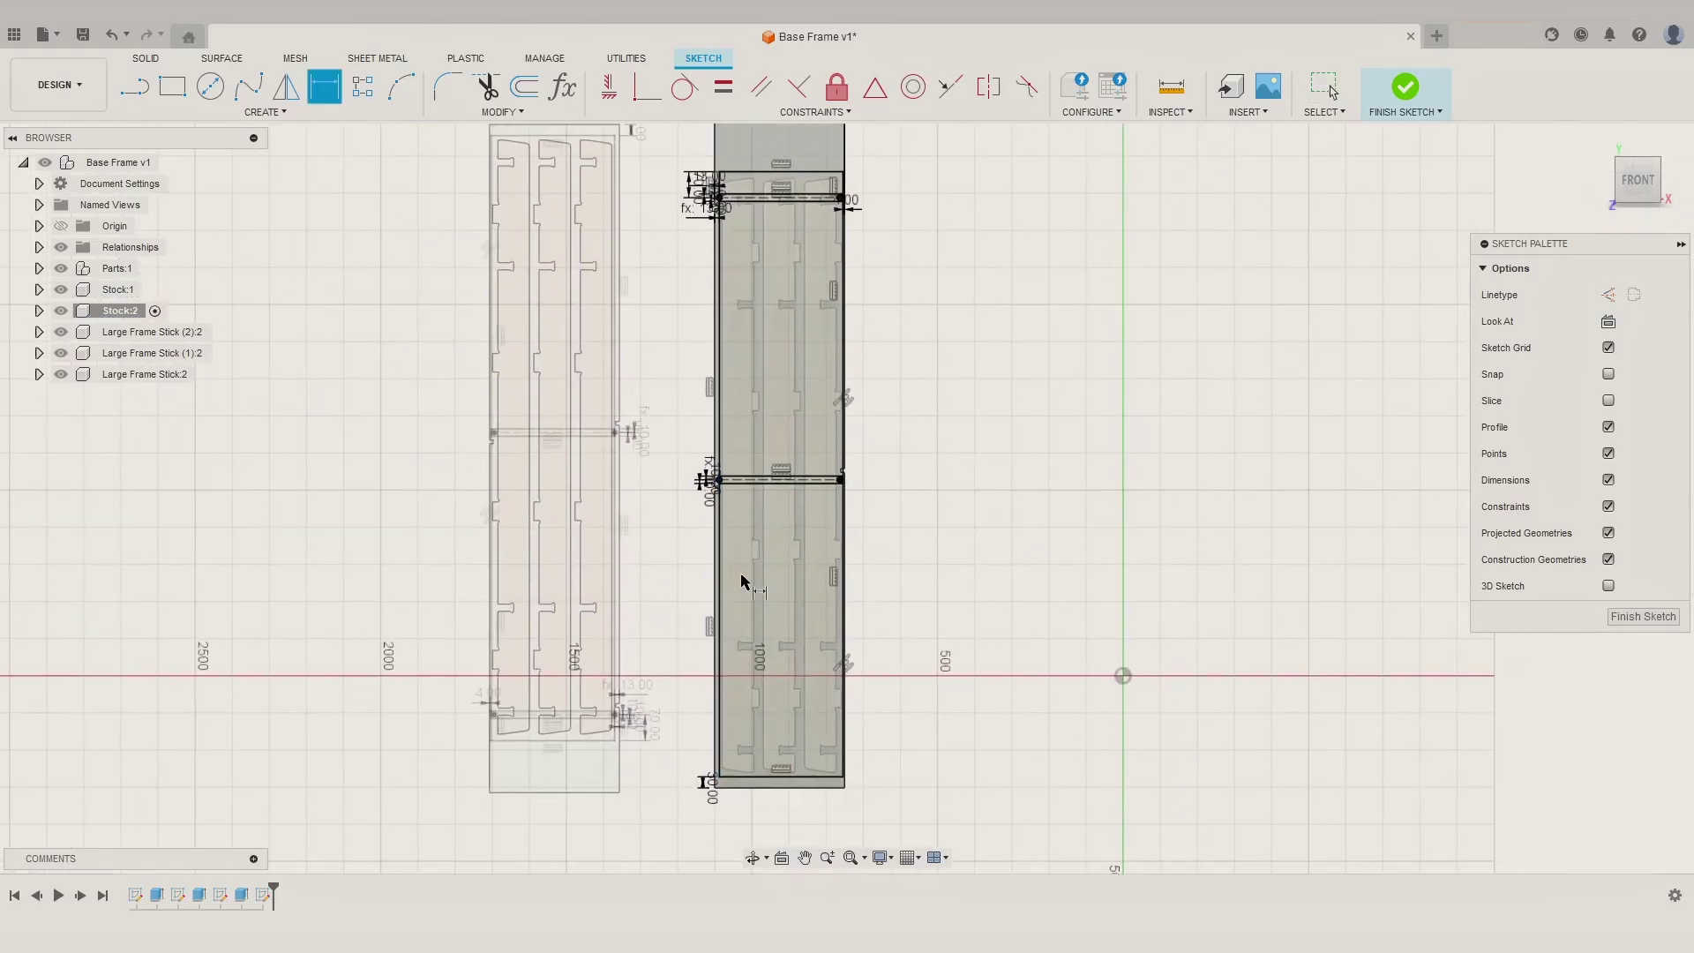
click(1632, 618)
click(174, 163)
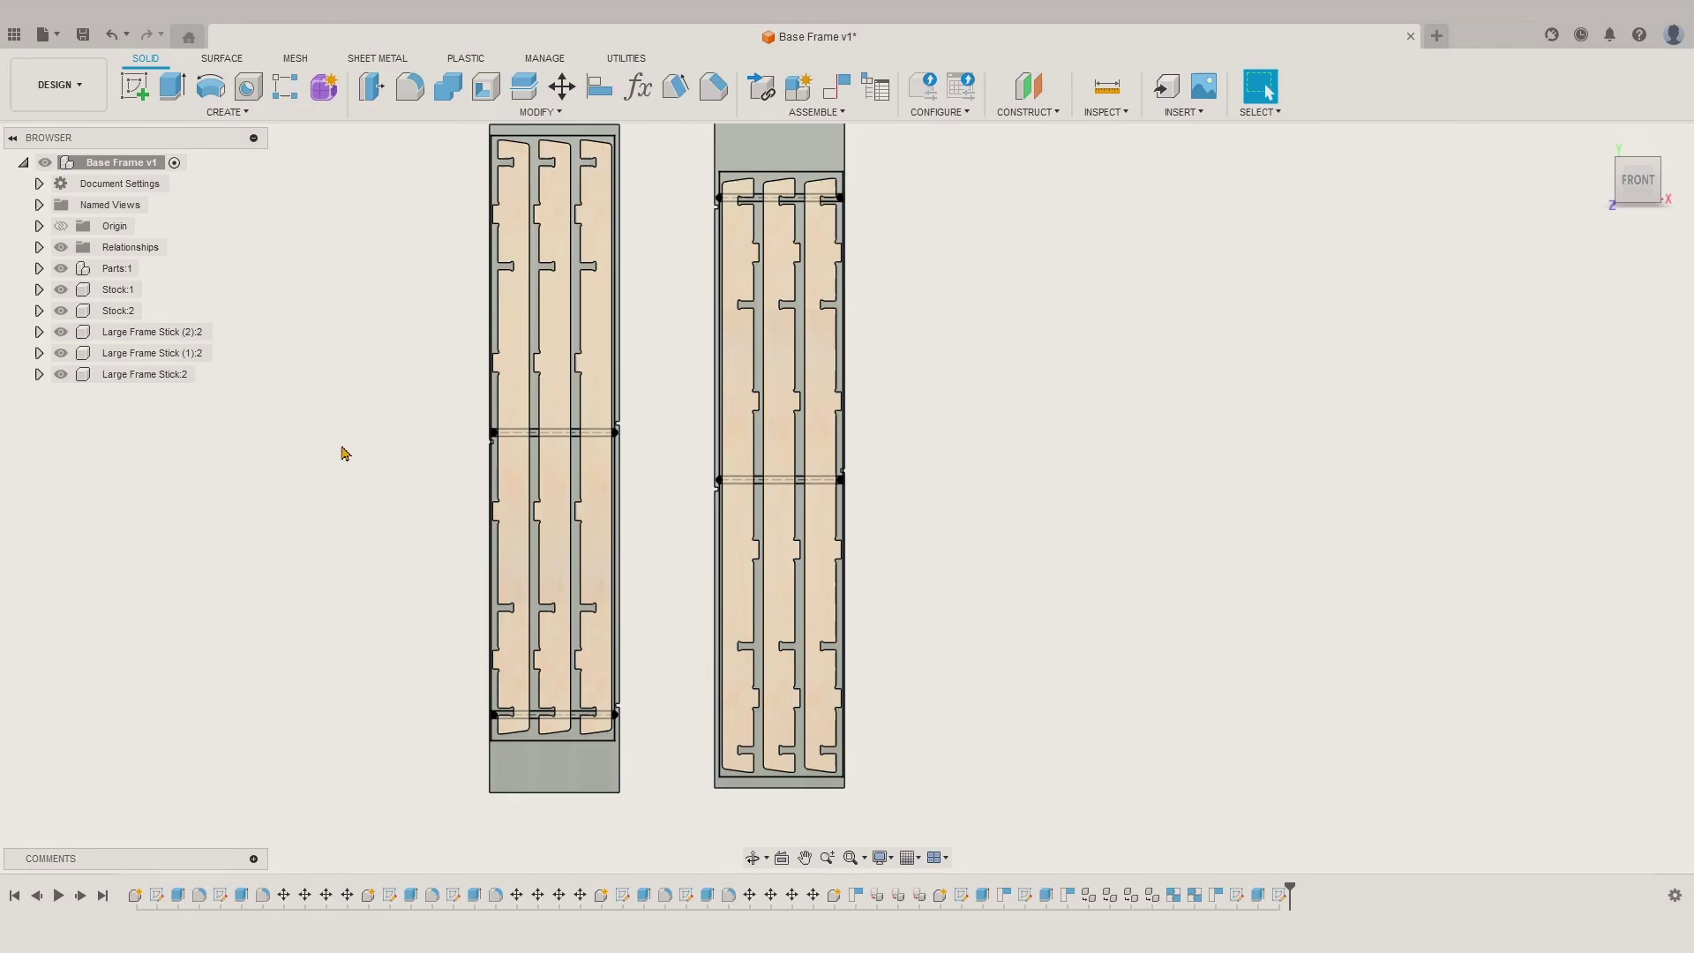
scroll(491, 760, up, 10)
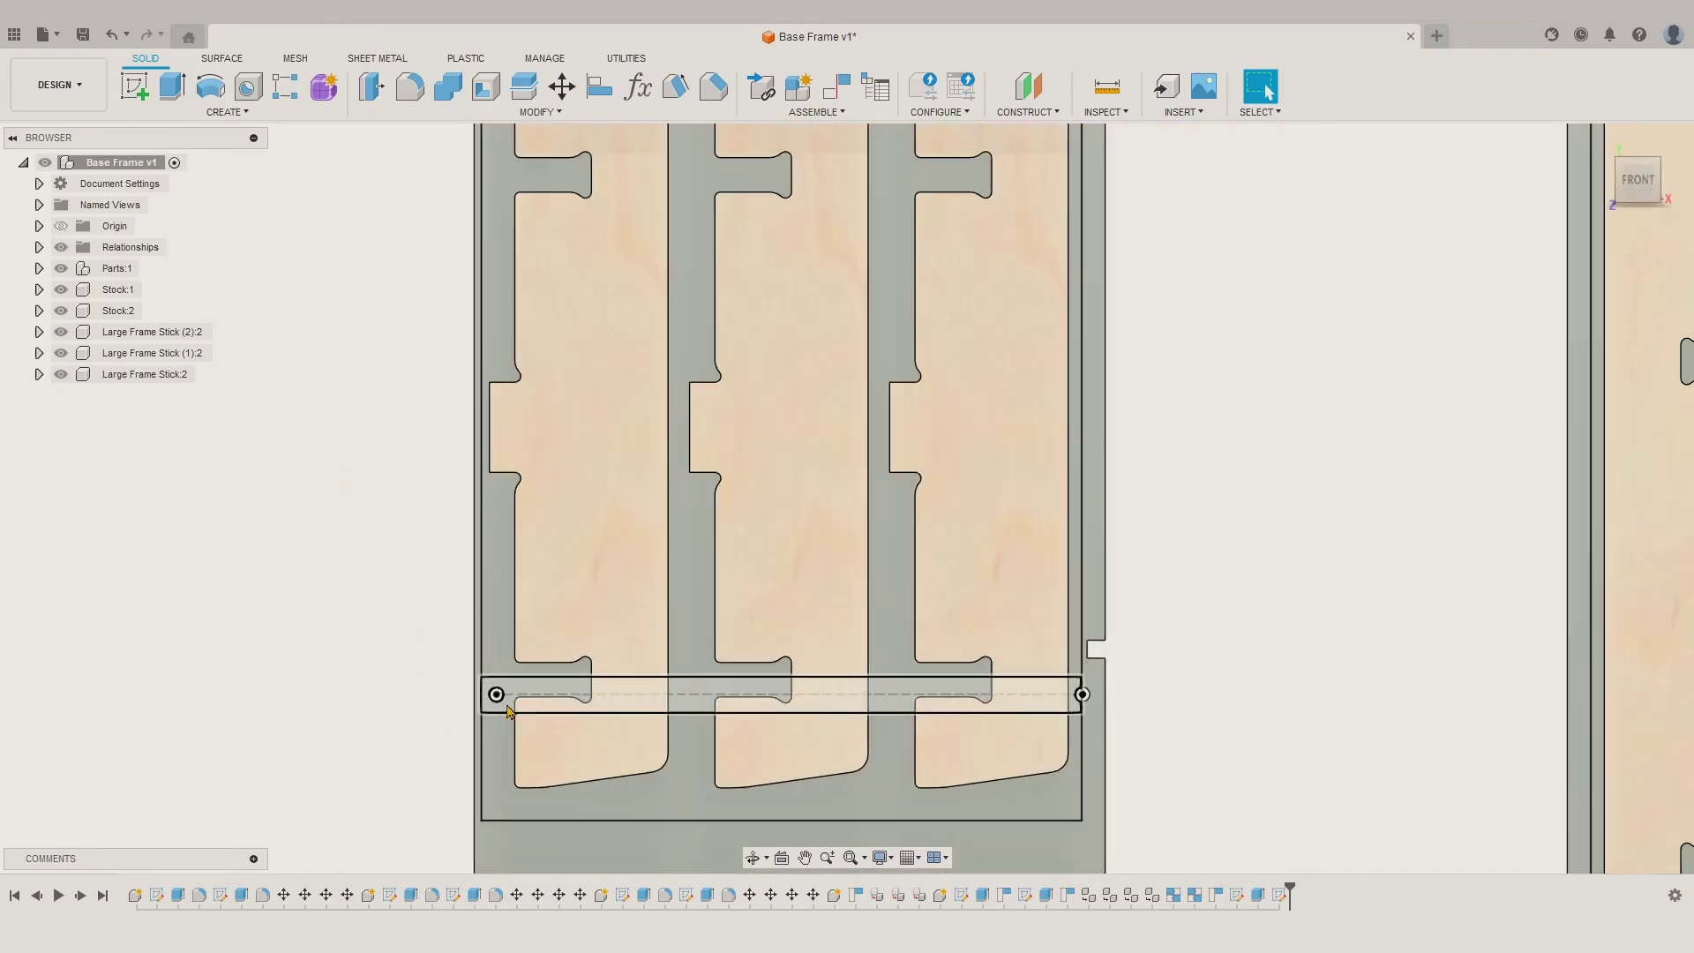
scroll(495, 719, down, 15)
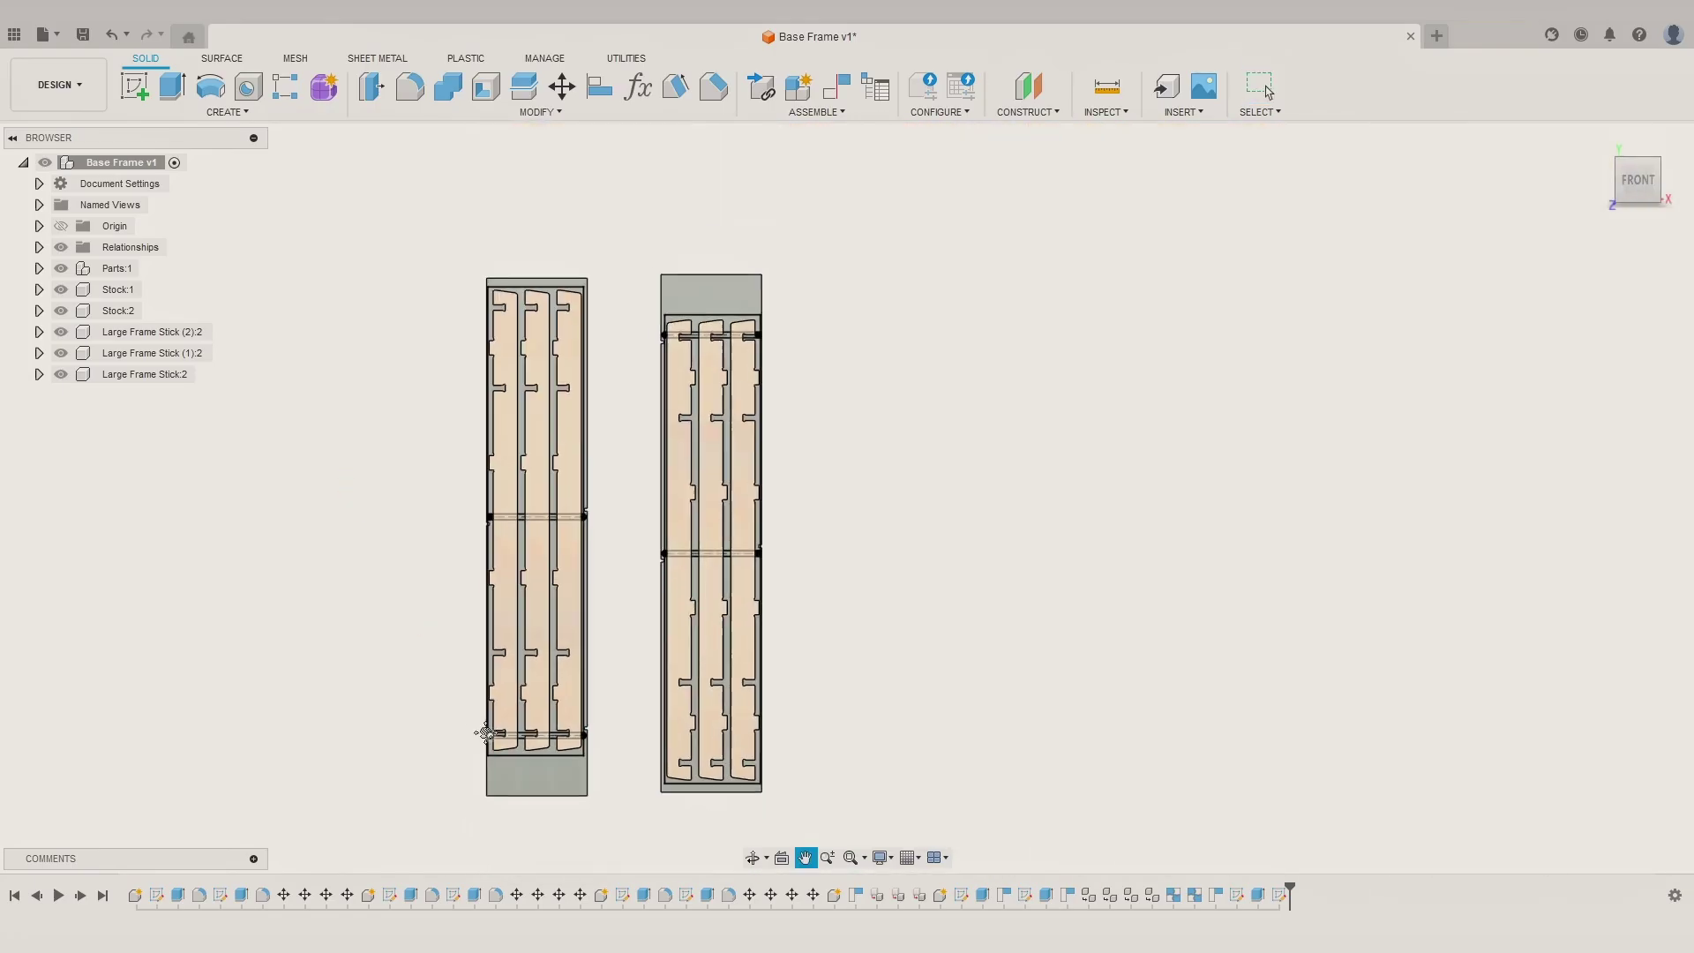
middle_drag(486, 733, 421, 678)
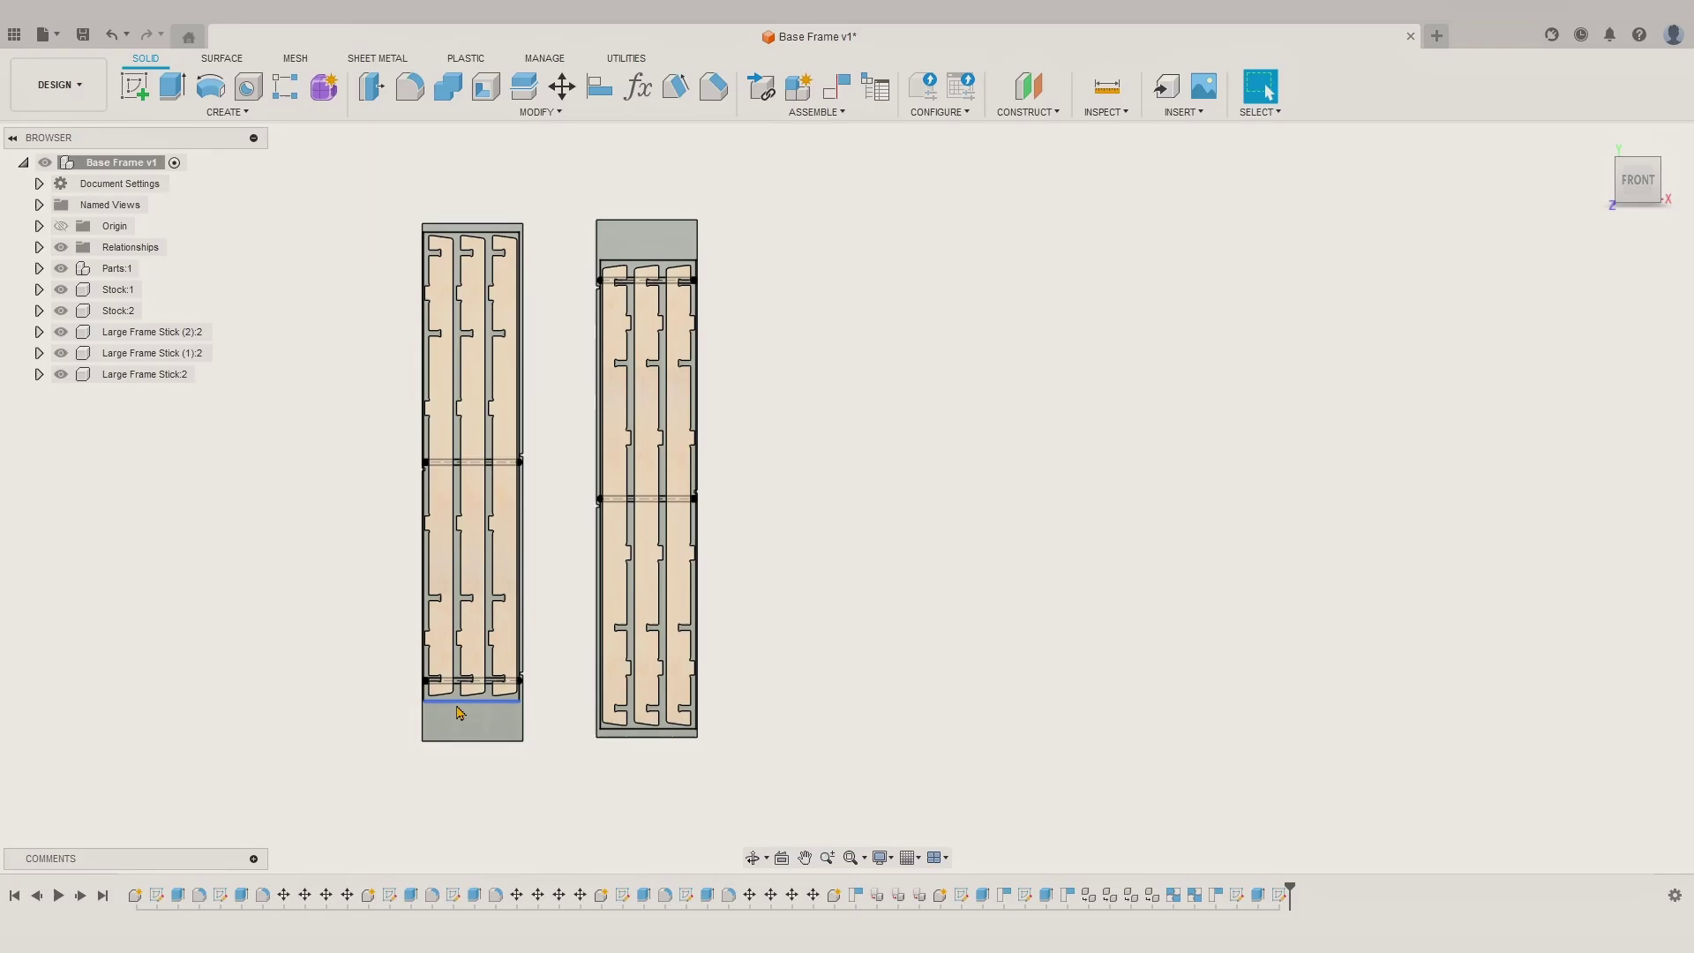
Step: Switch to the Manufacture workspace and hide the sketches of the Stock:1 component
click(58, 85)
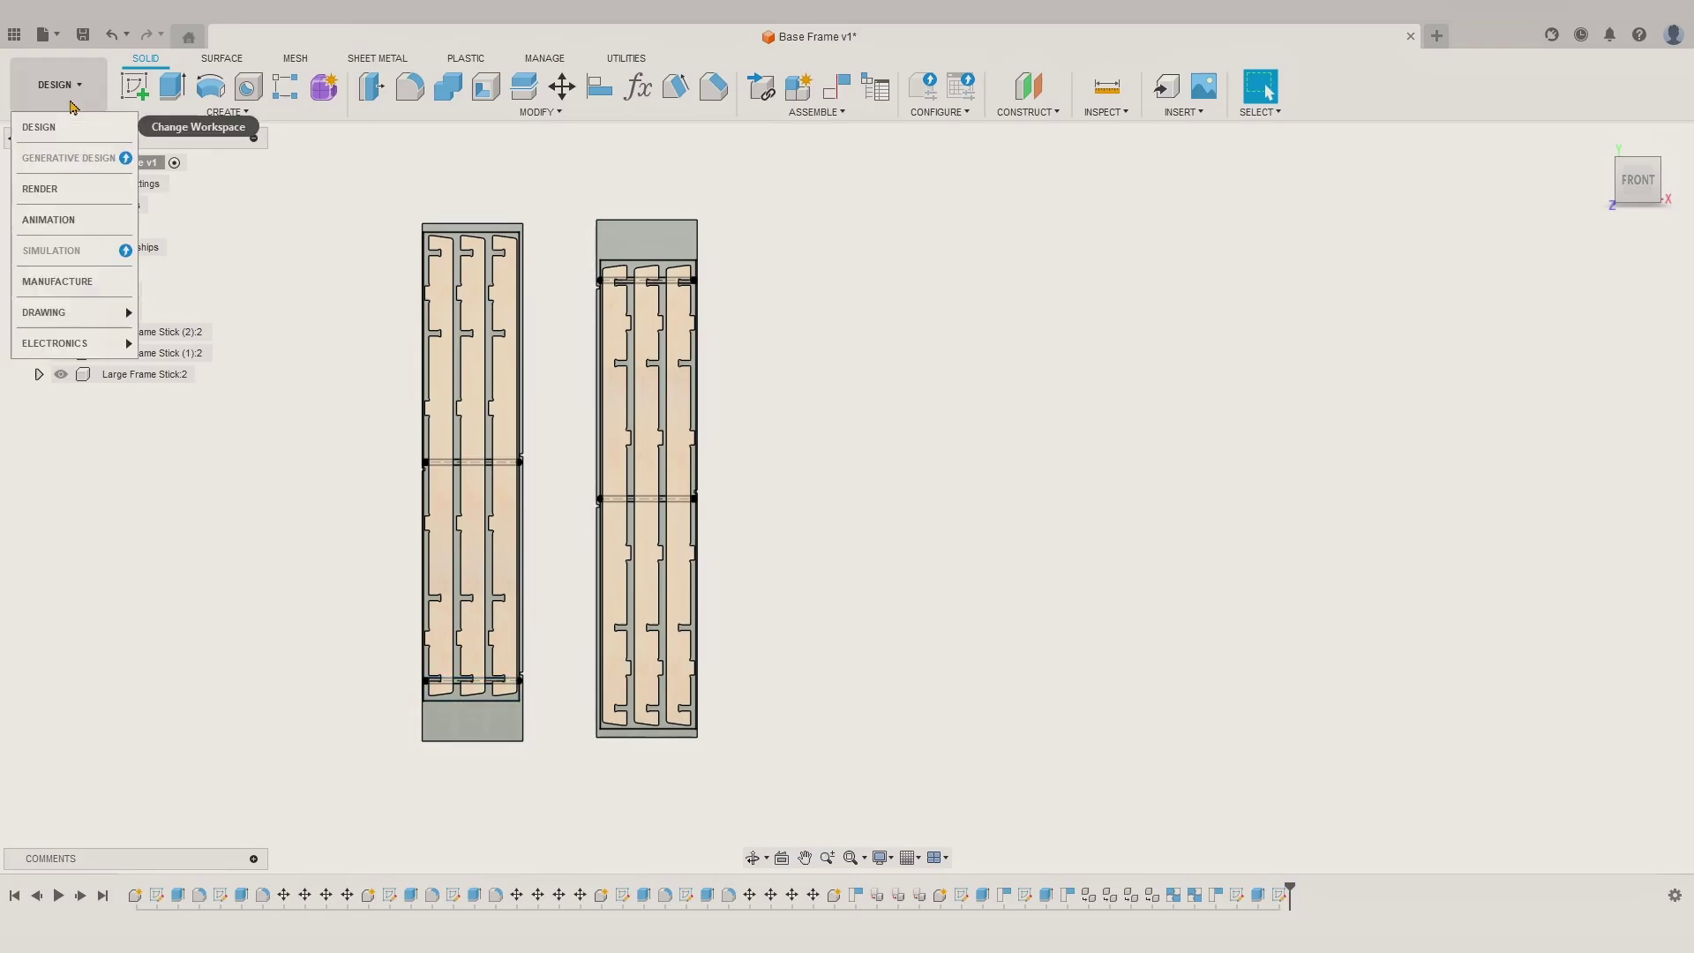
click(74, 282)
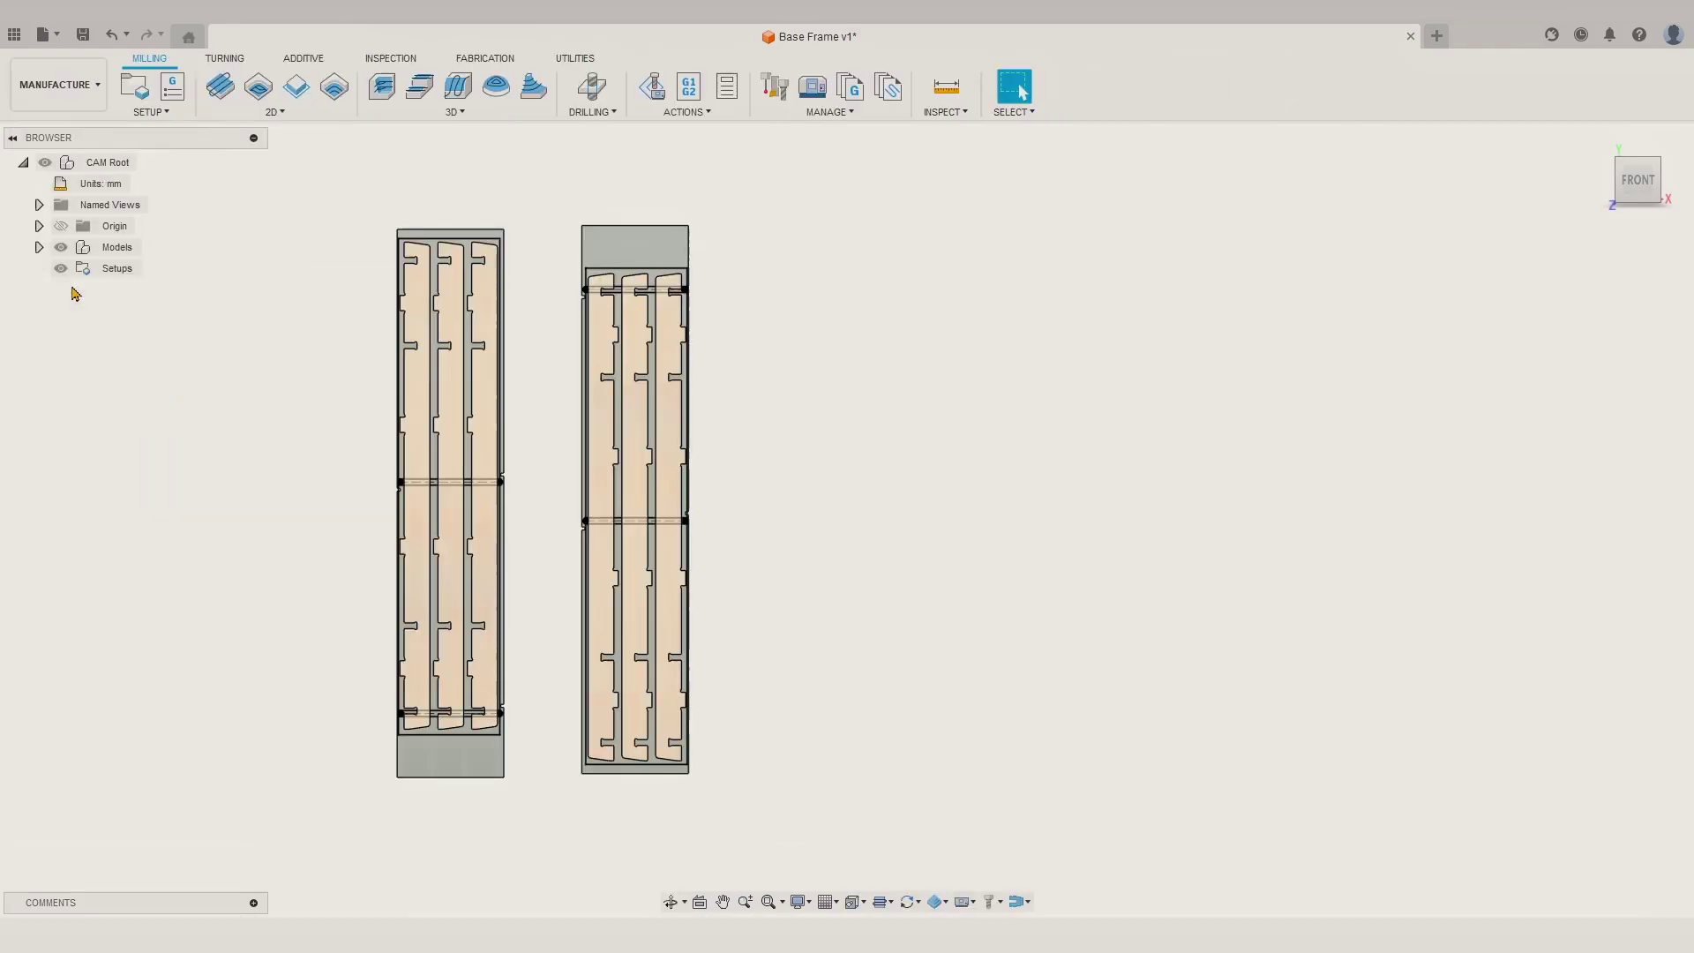
click(39, 247)
click(55, 269)
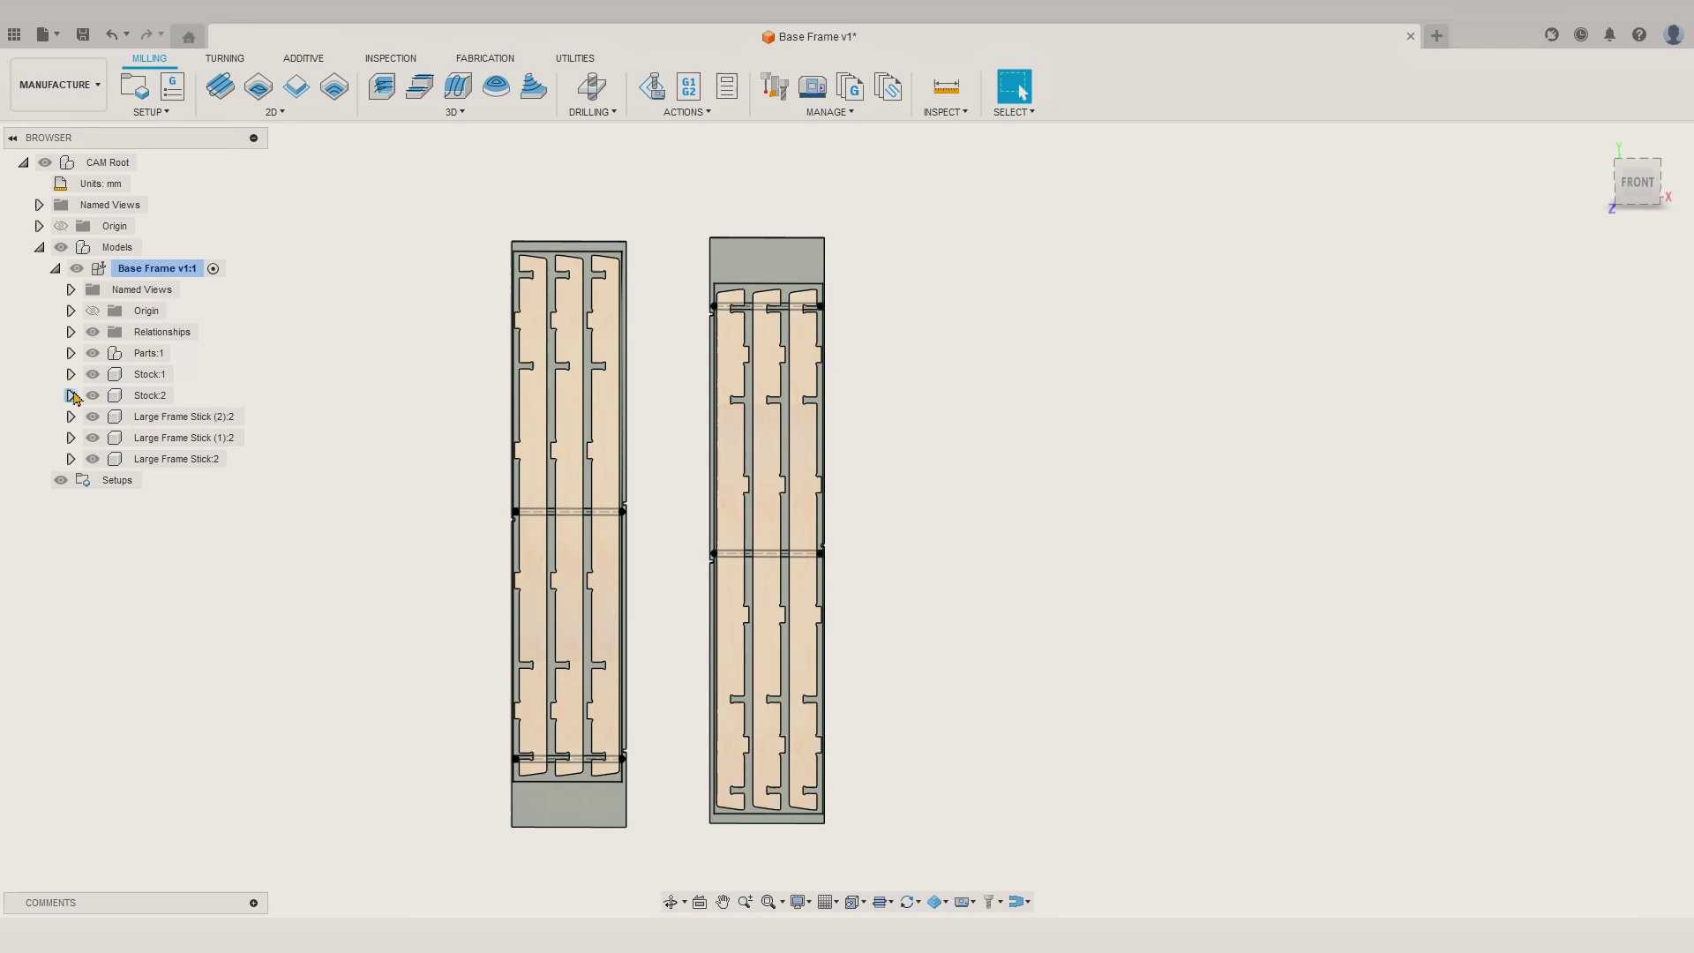
click(70, 374)
click(85, 438)
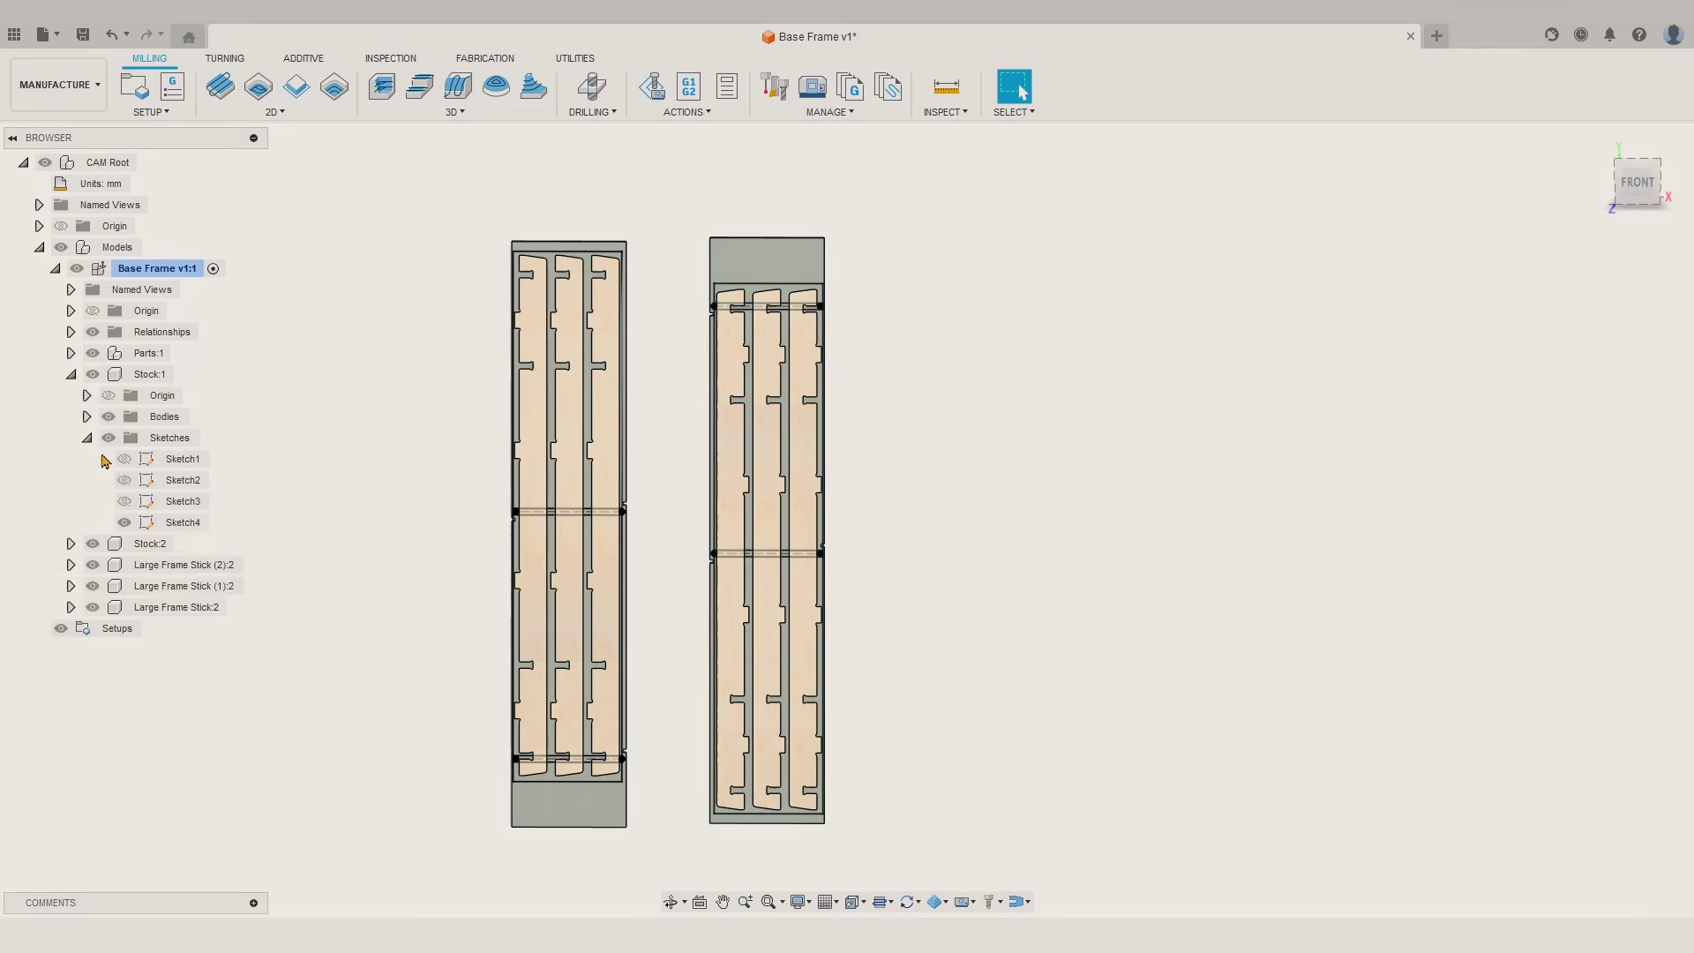
click(108, 438)
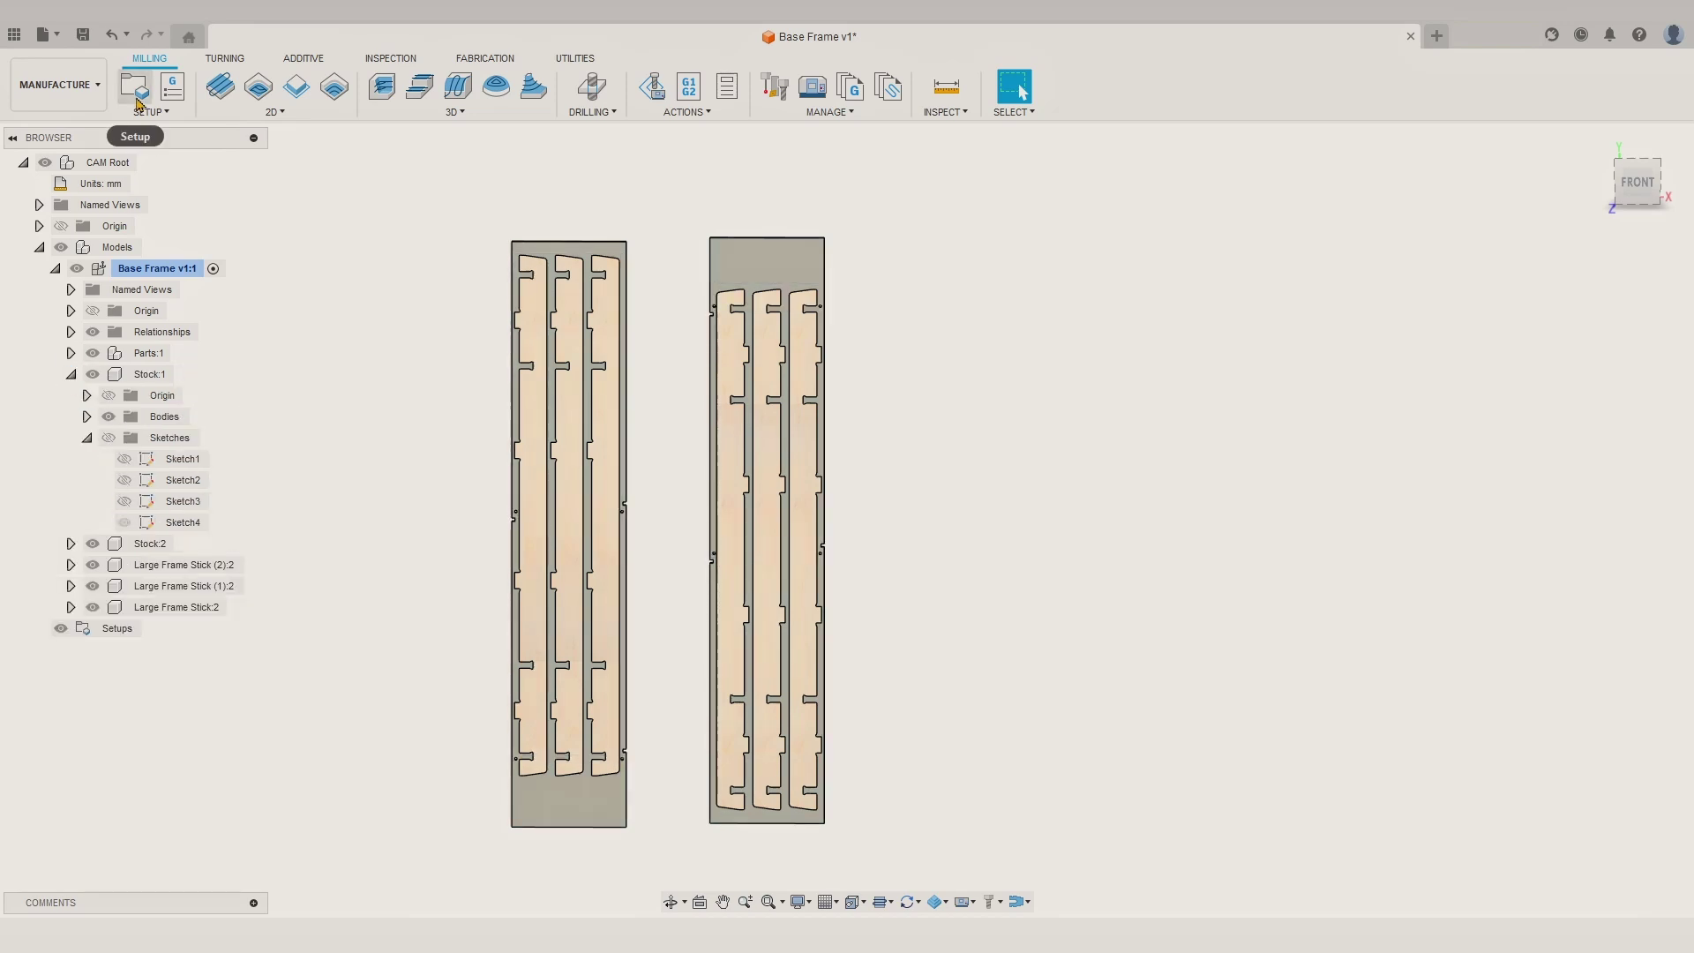
Step: Create a new machining setup whose stock comes from a solid, using the Stock:1 board body
click(134, 85)
drag(1578, 253, 1251, 226)
click(1238, 245)
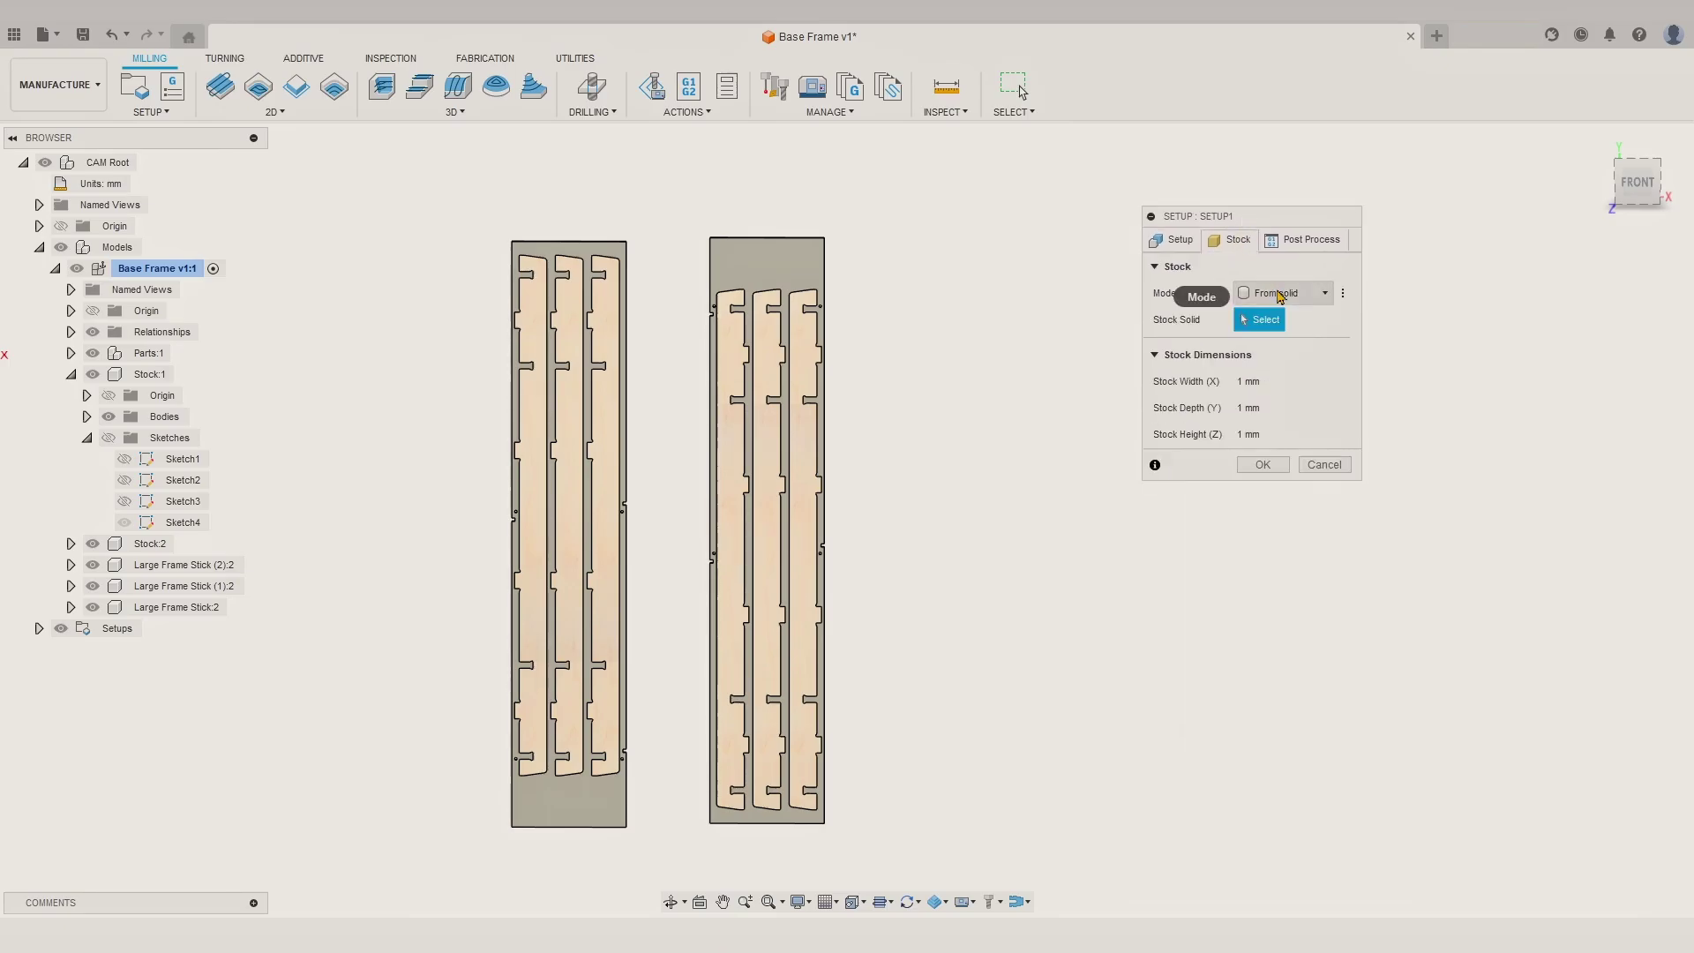
click(569, 794)
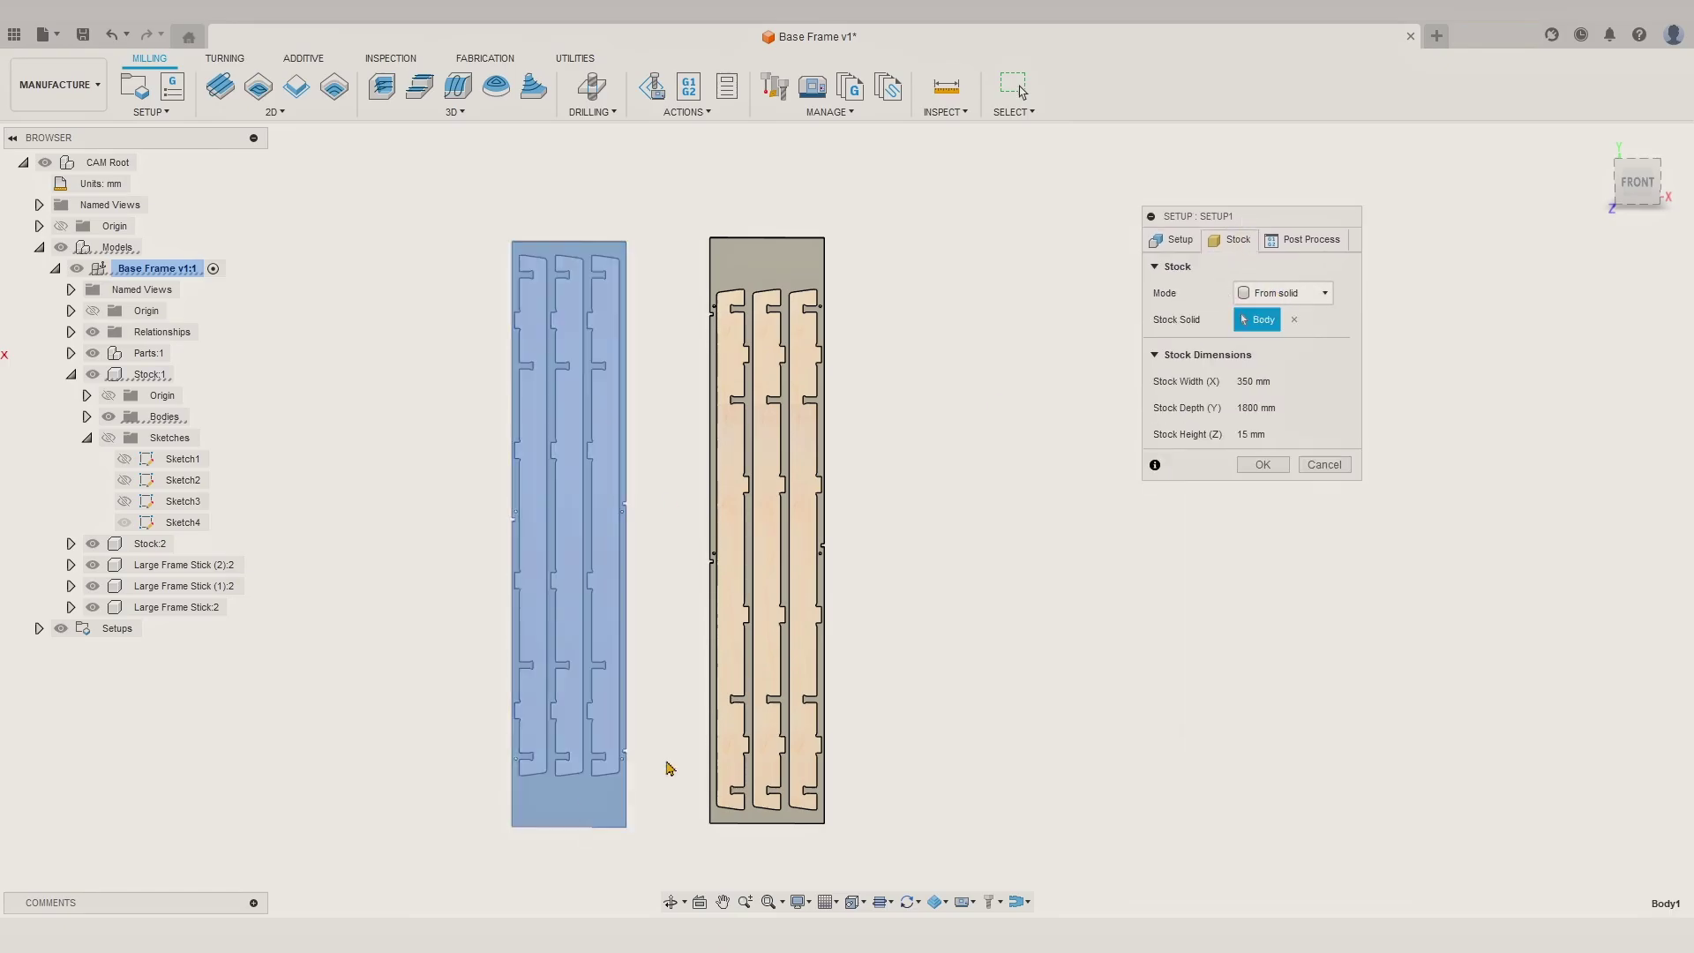
Step: Set the setup's WCS origin to a selected point at the corner of the left board's left-edge square notch and accept the setup
click(1175, 241)
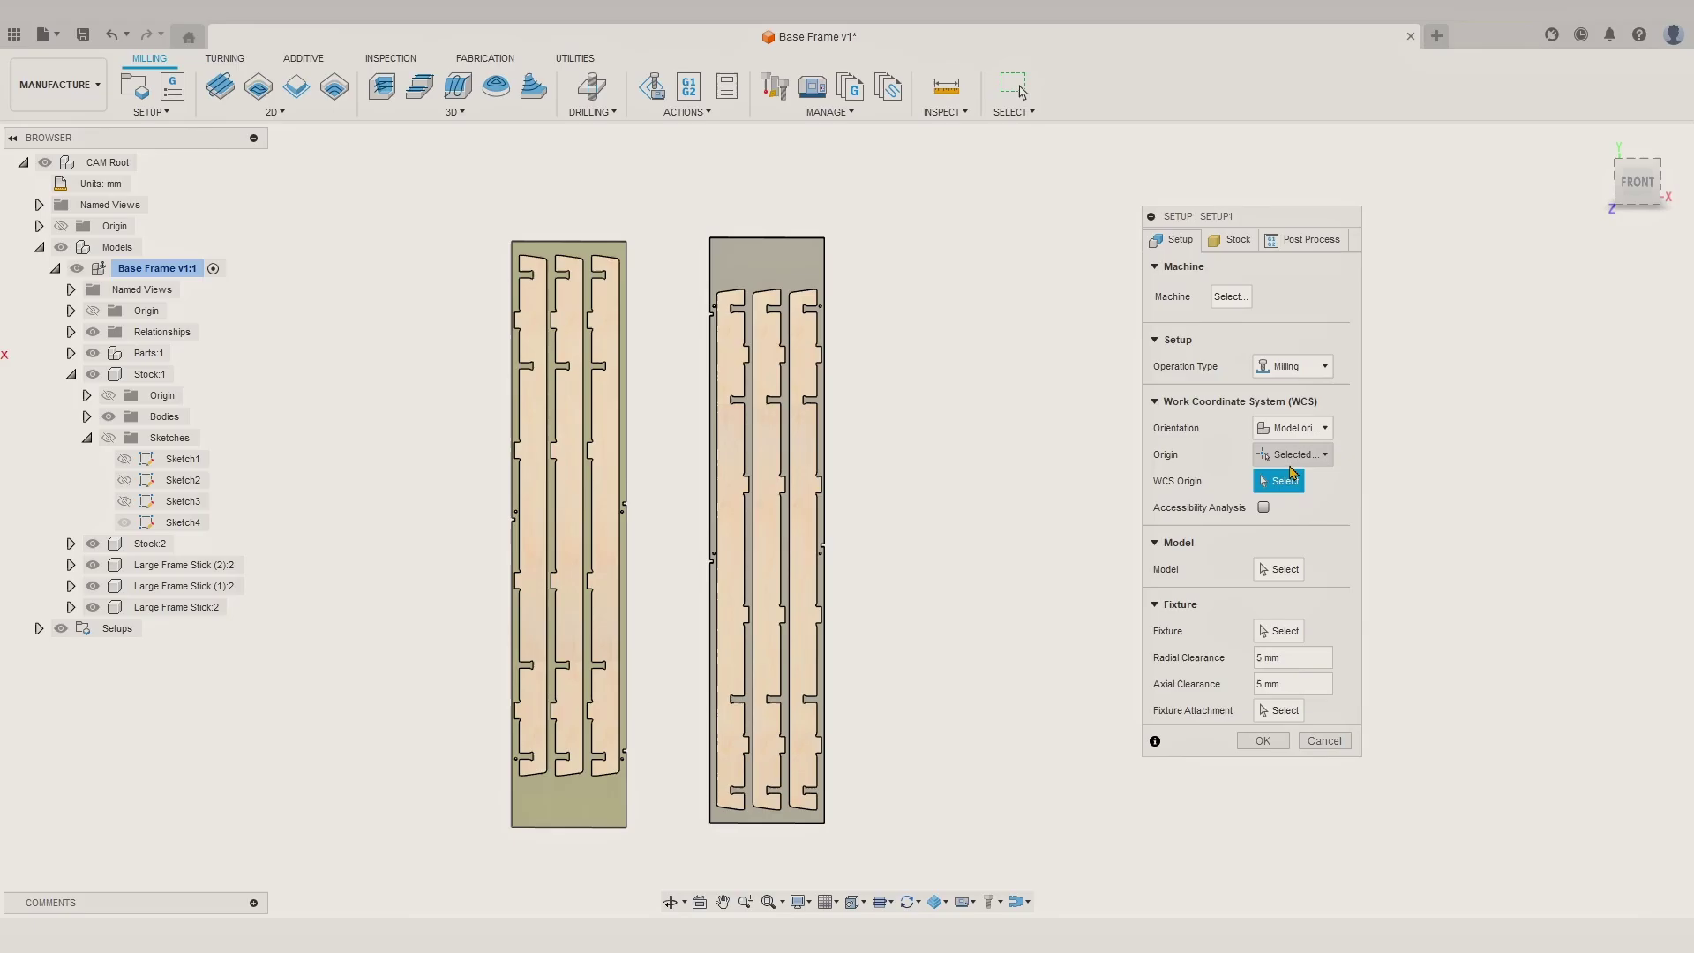
scroll(525, 520, up, 5)
click(511, 524)
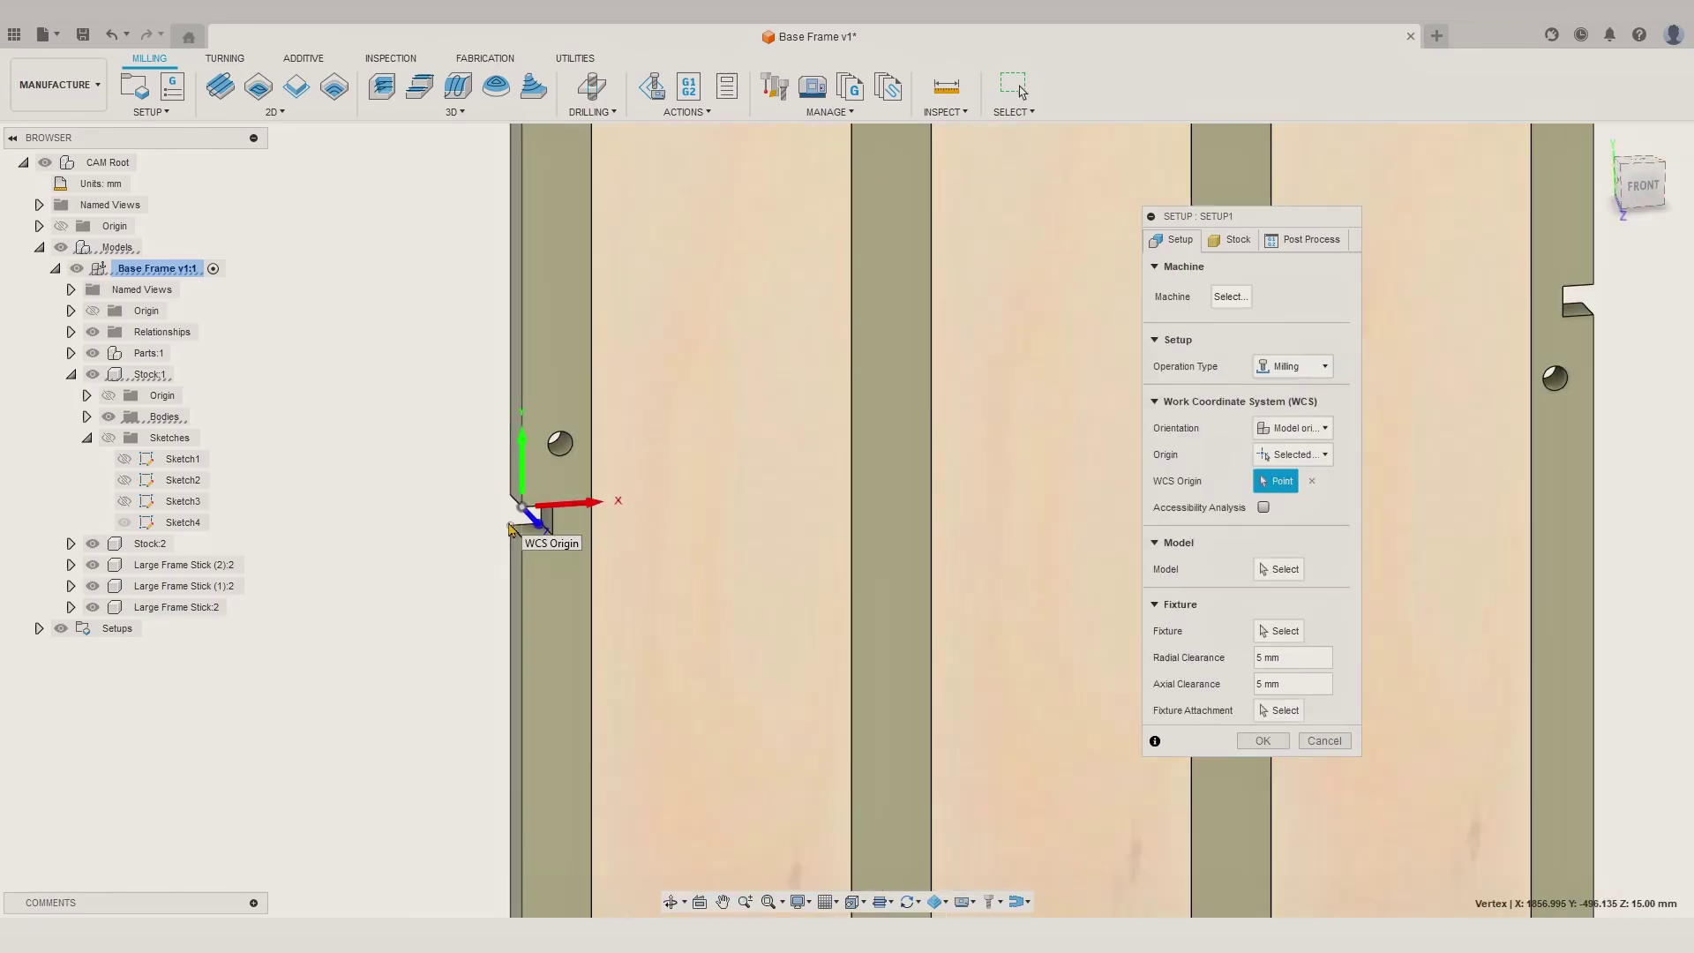
scroll(512, 528, down, 3)
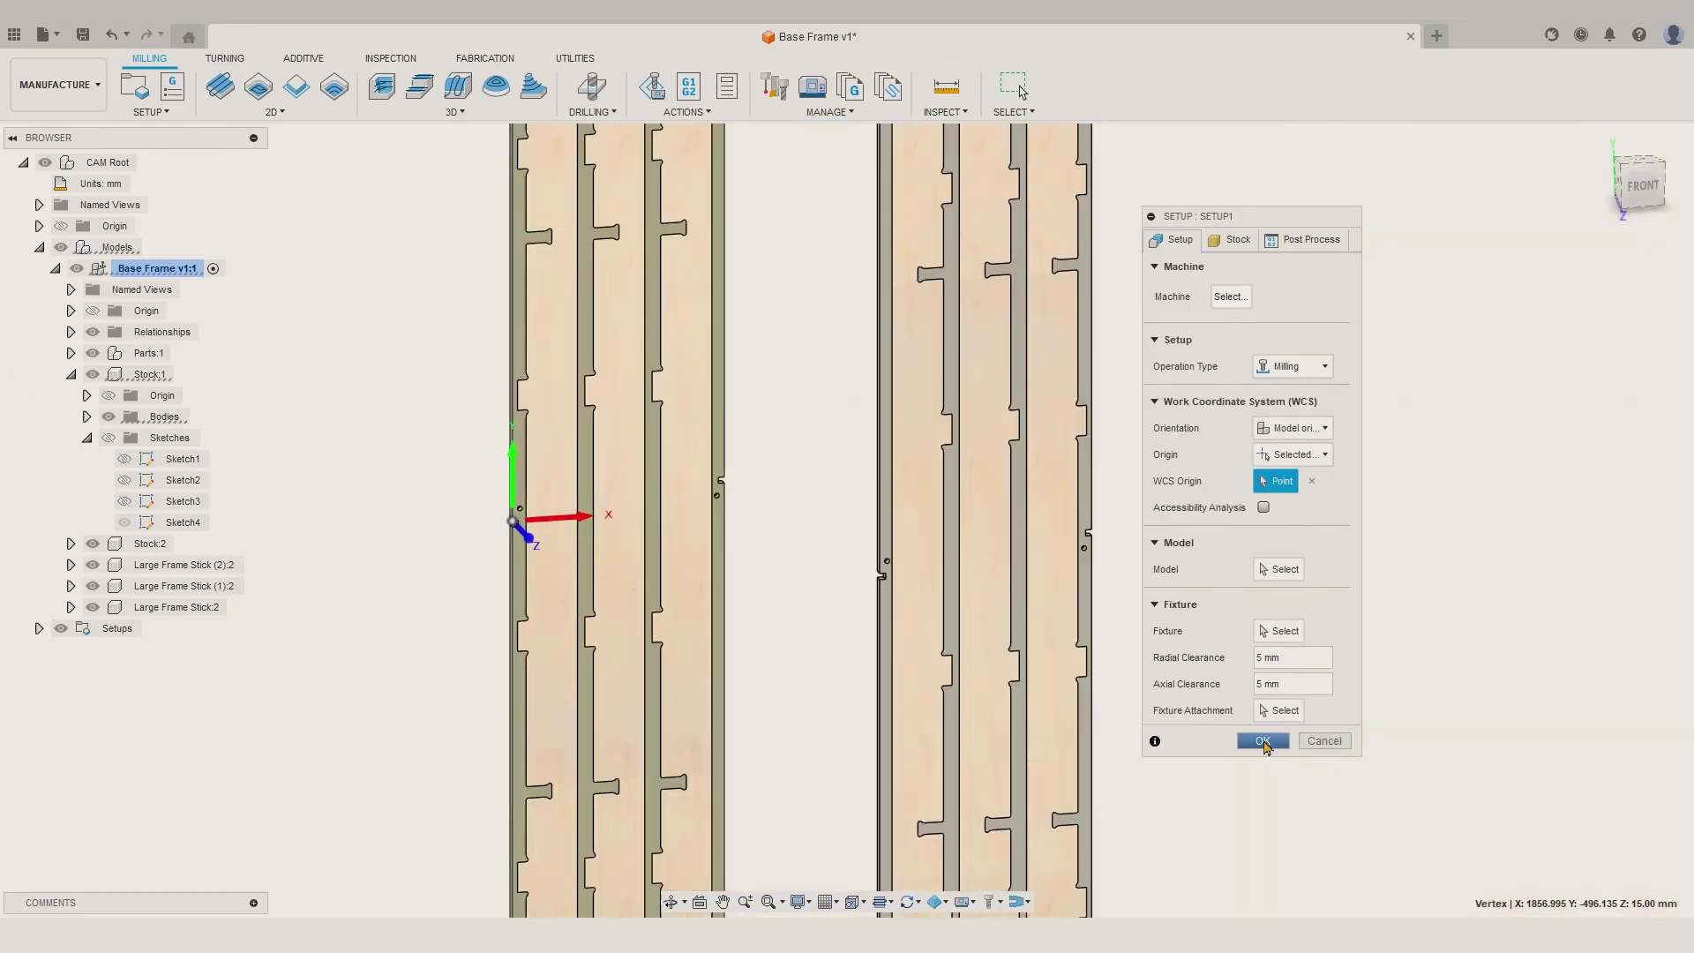
click(1262, 741)
click(982, 487)
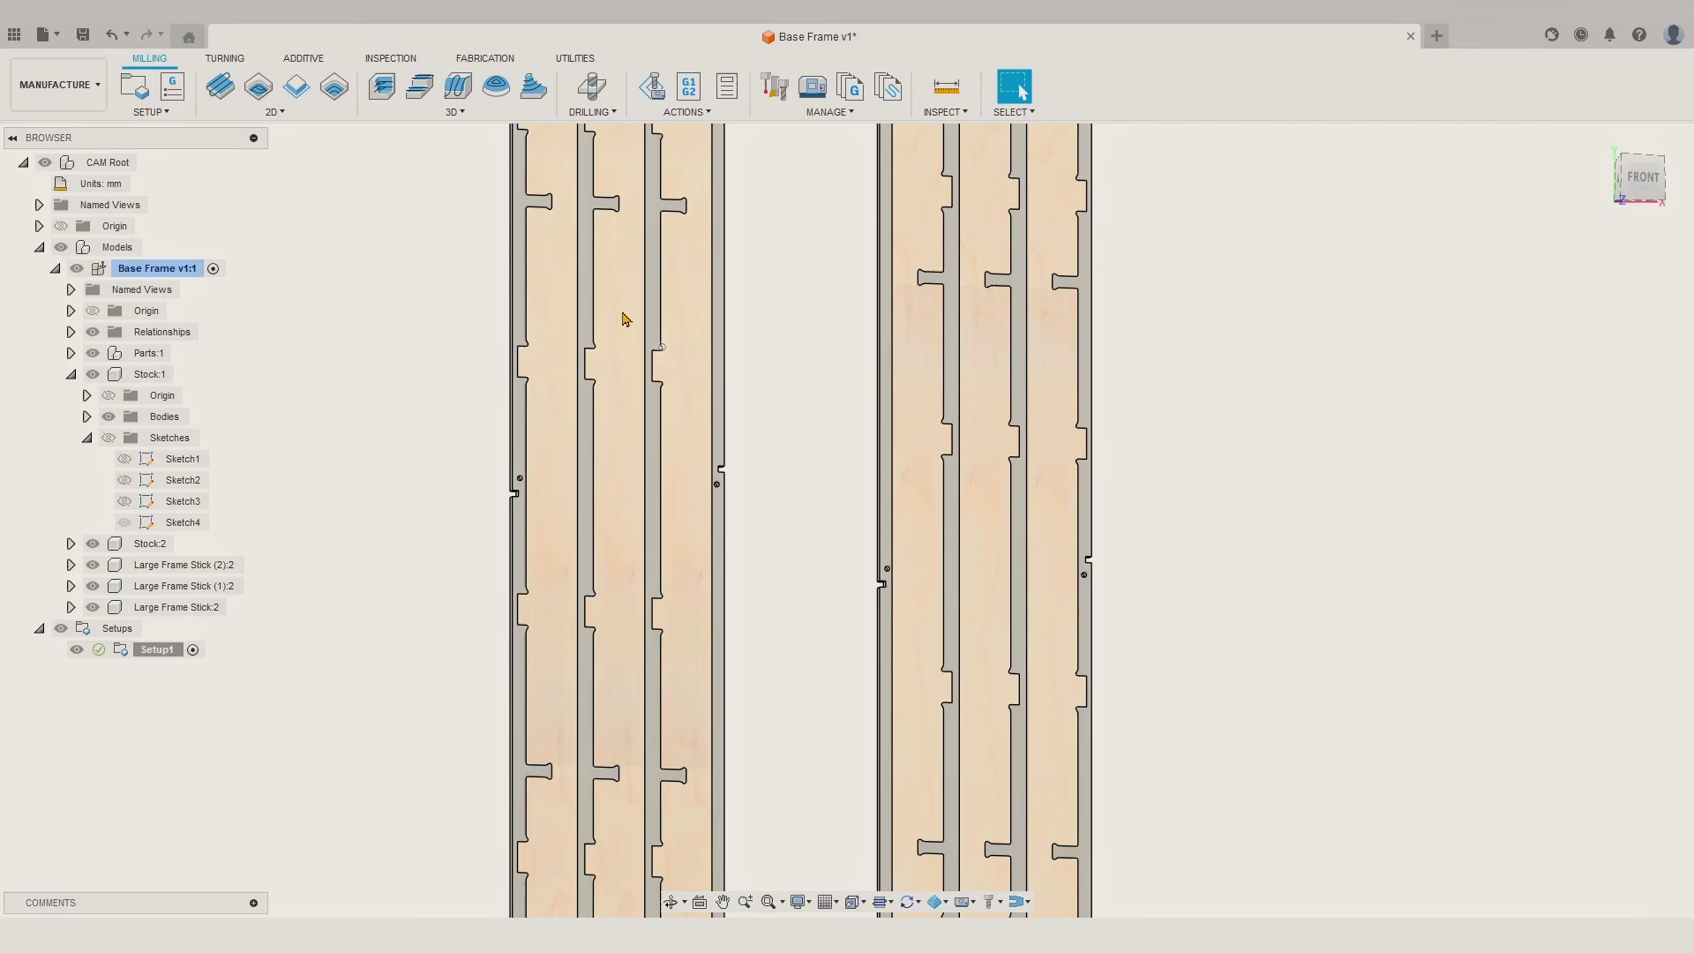
Step: Start a 2D Contour operation and select the two locating holes at the middle of the left board as contours
click(298, 88)
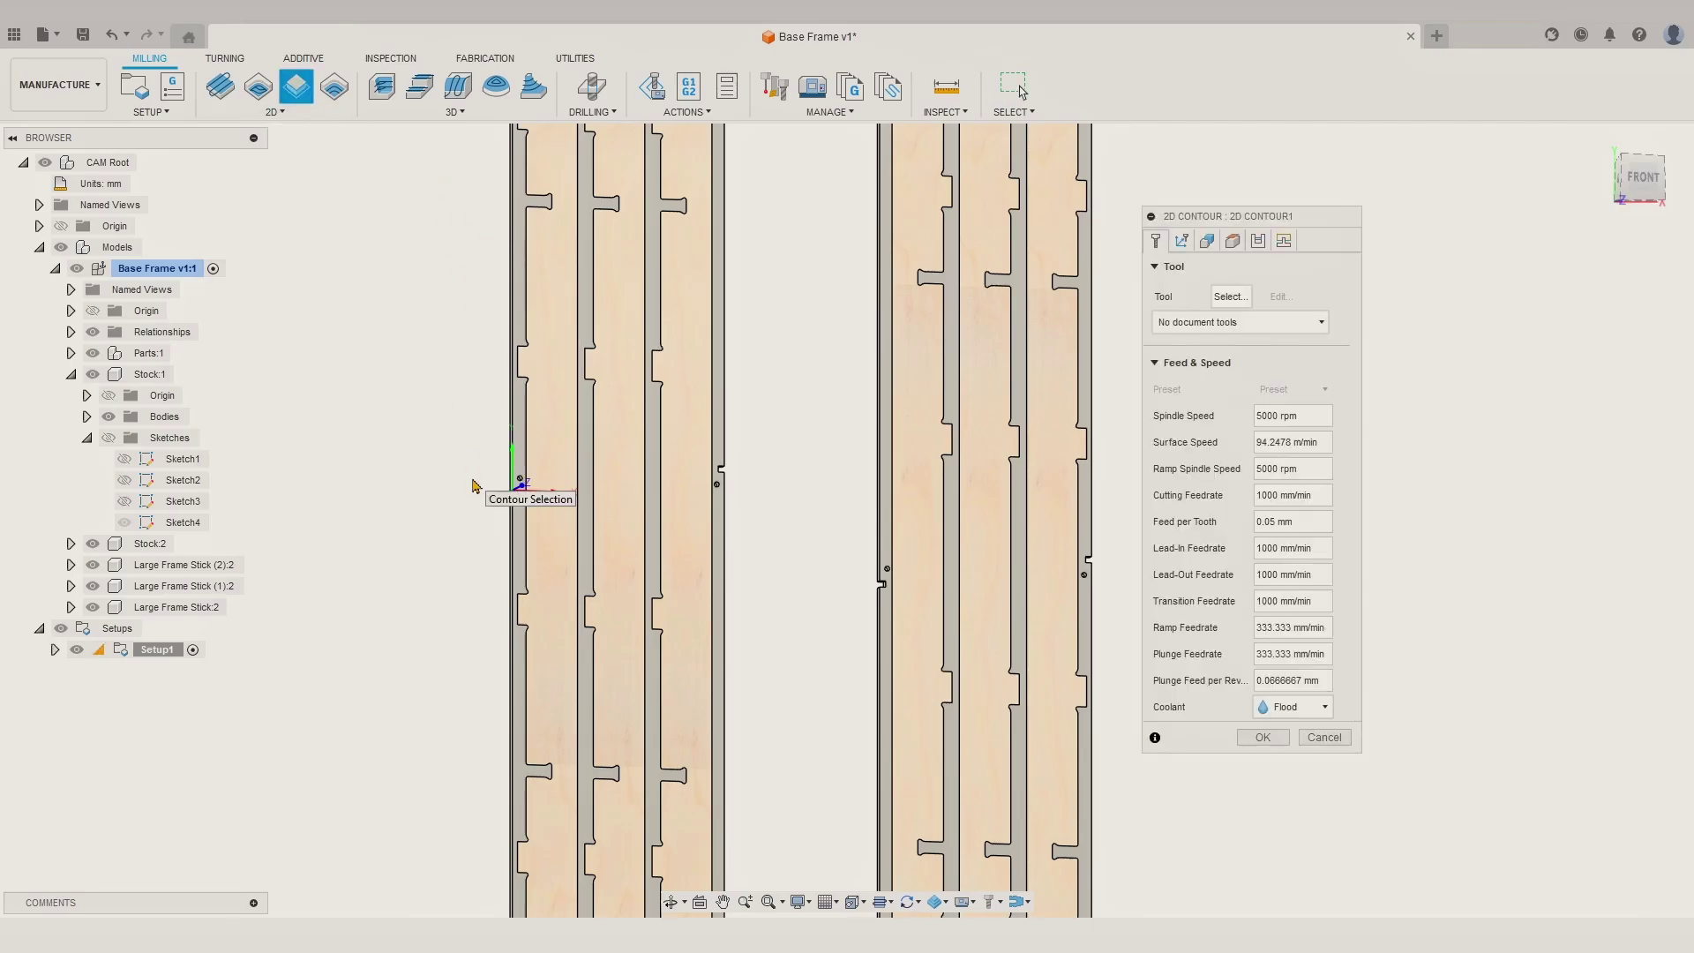
scroll(497, 488, up, 5)
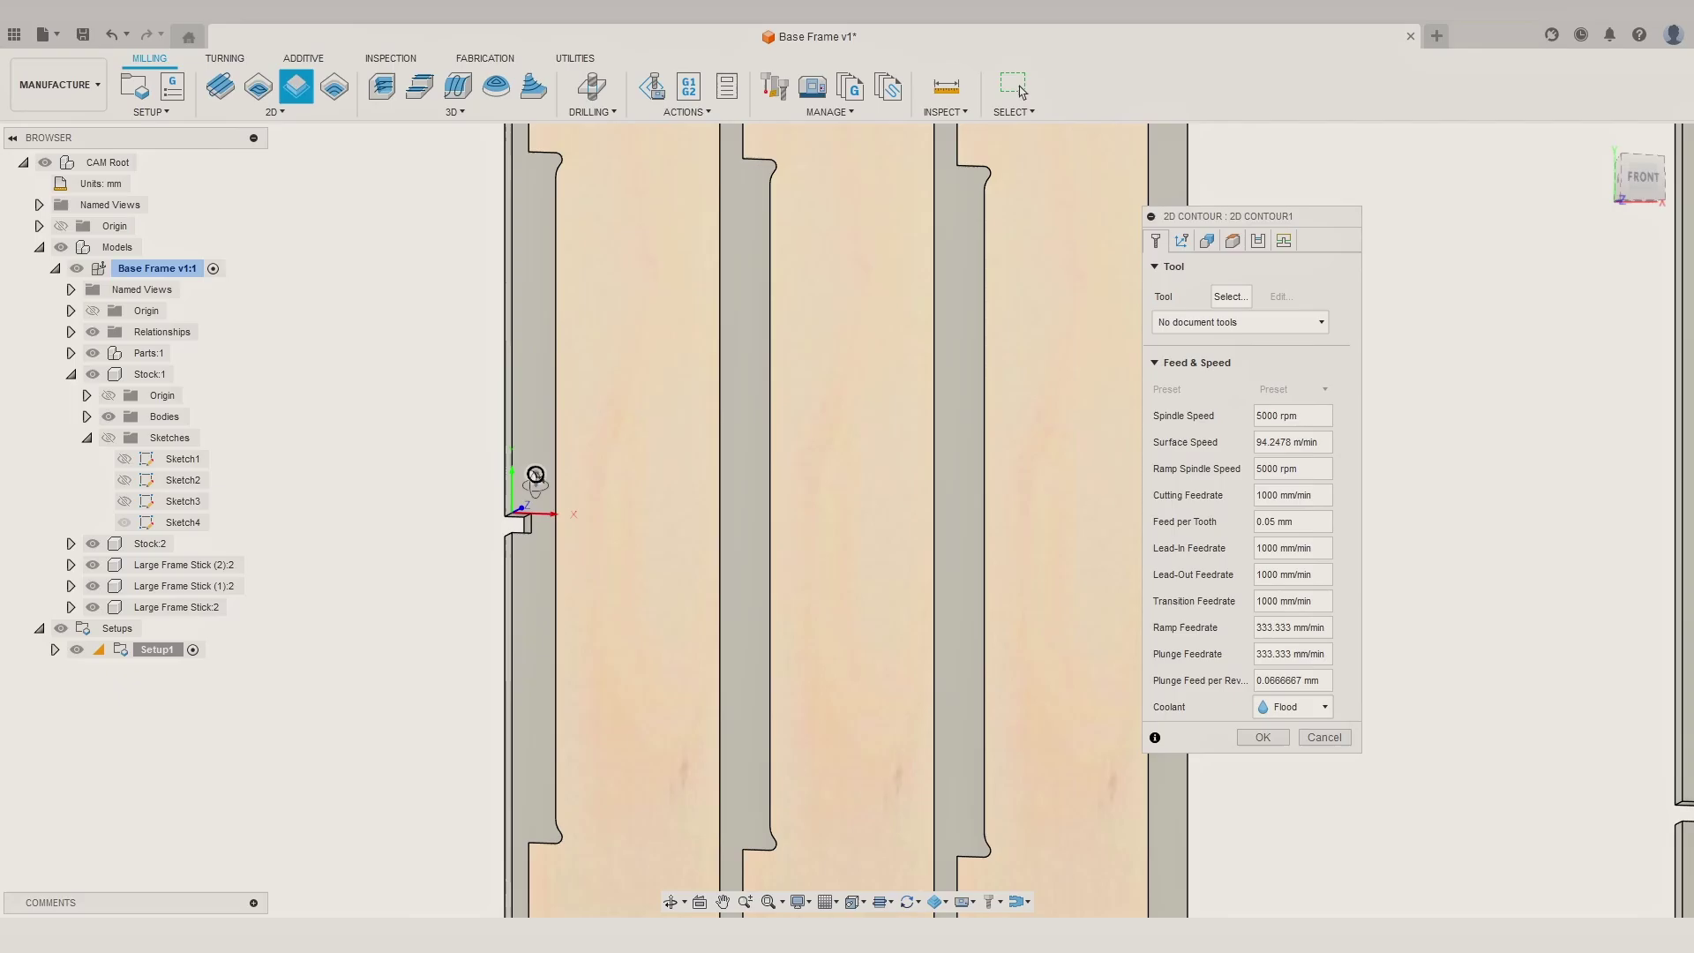
scroll(535, 475, down, 2)
click(535, 477)
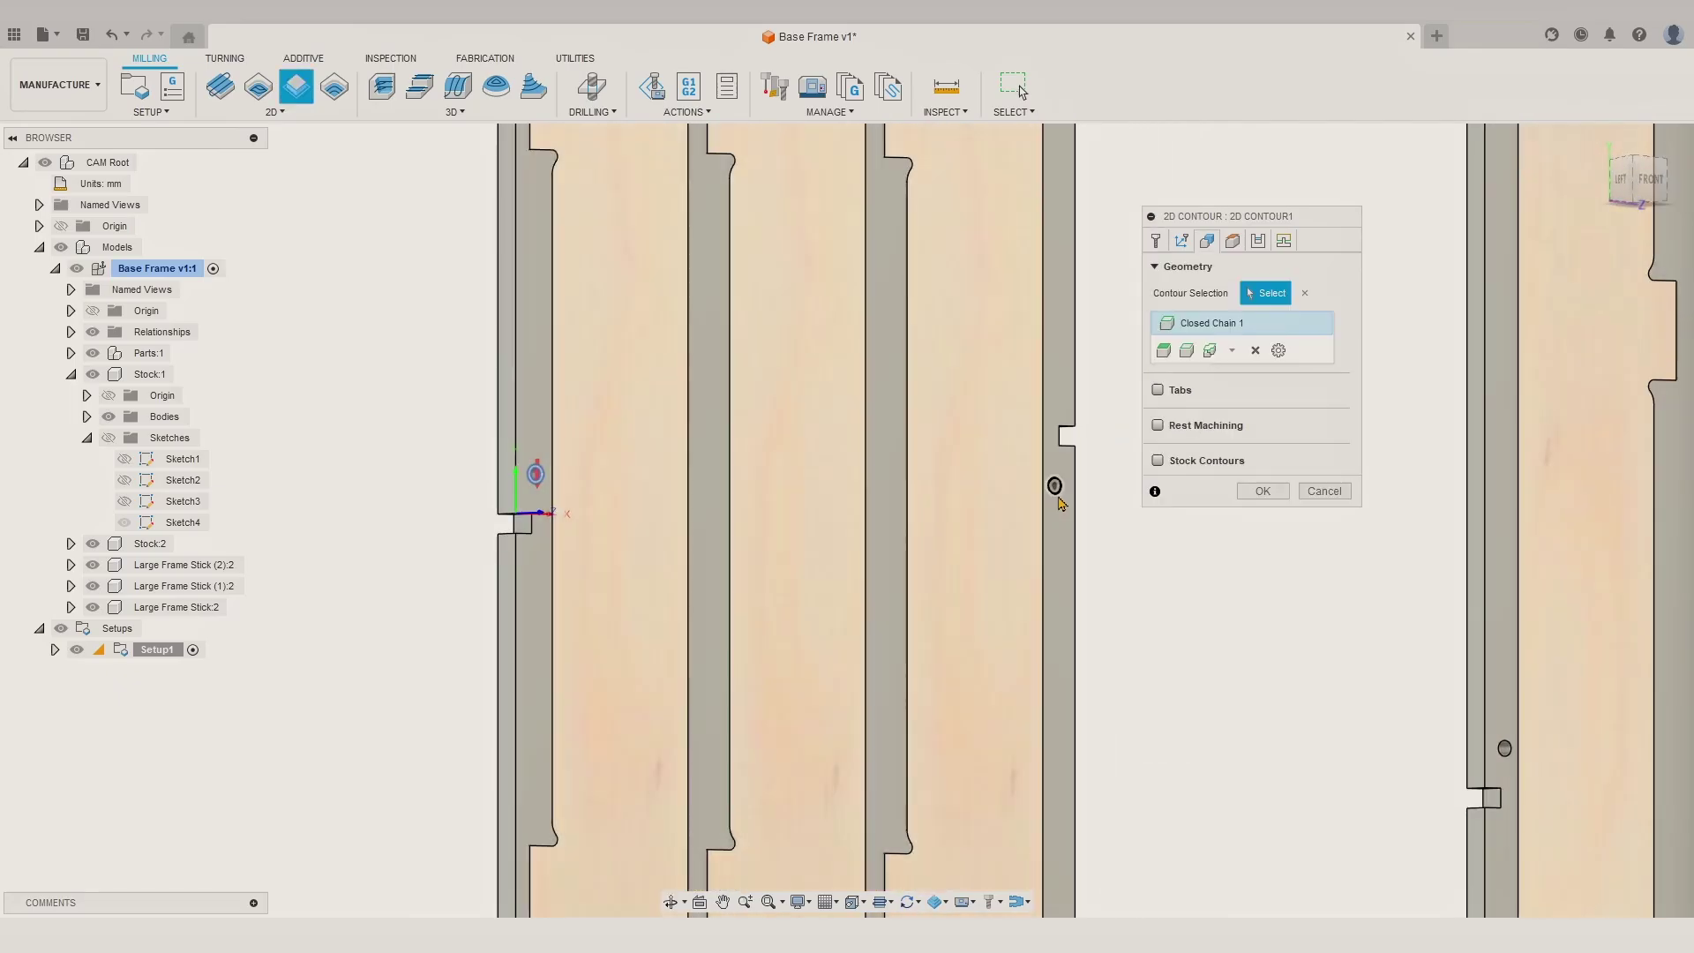
click(1056, 487)
Step: Choose the 3.125 mm flat end mill (3 mm taisnā) from the local library as the contour's tool
click(1156, 241)
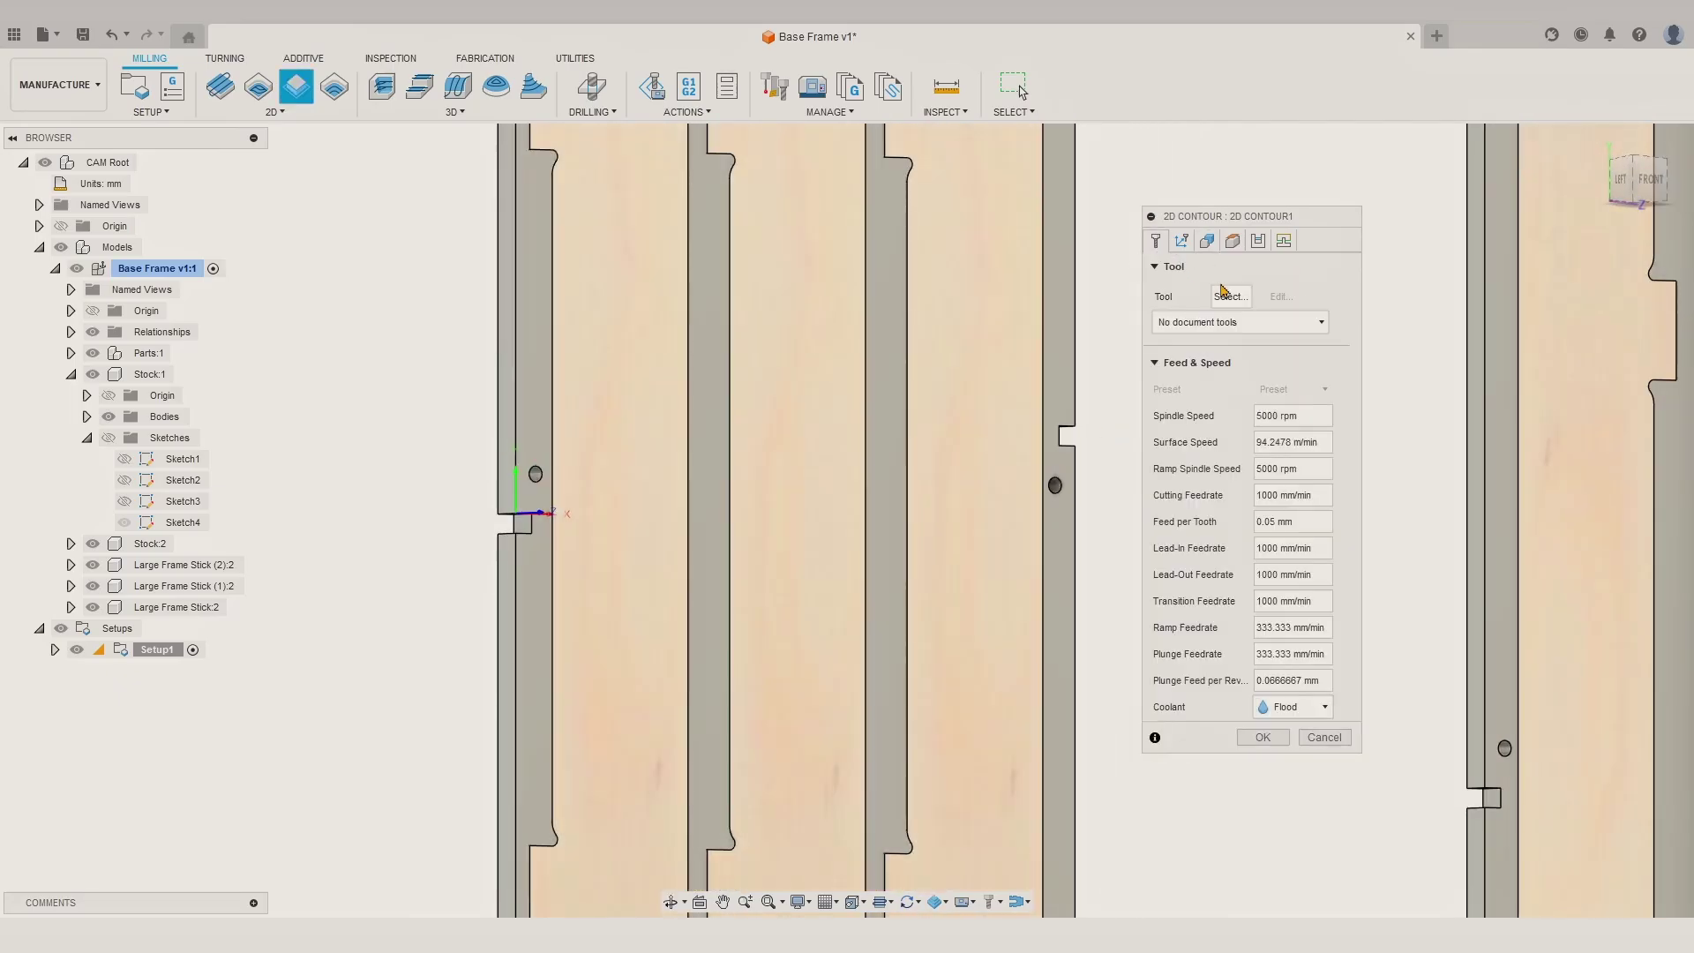
click(1228, 300)
click(304, 302)
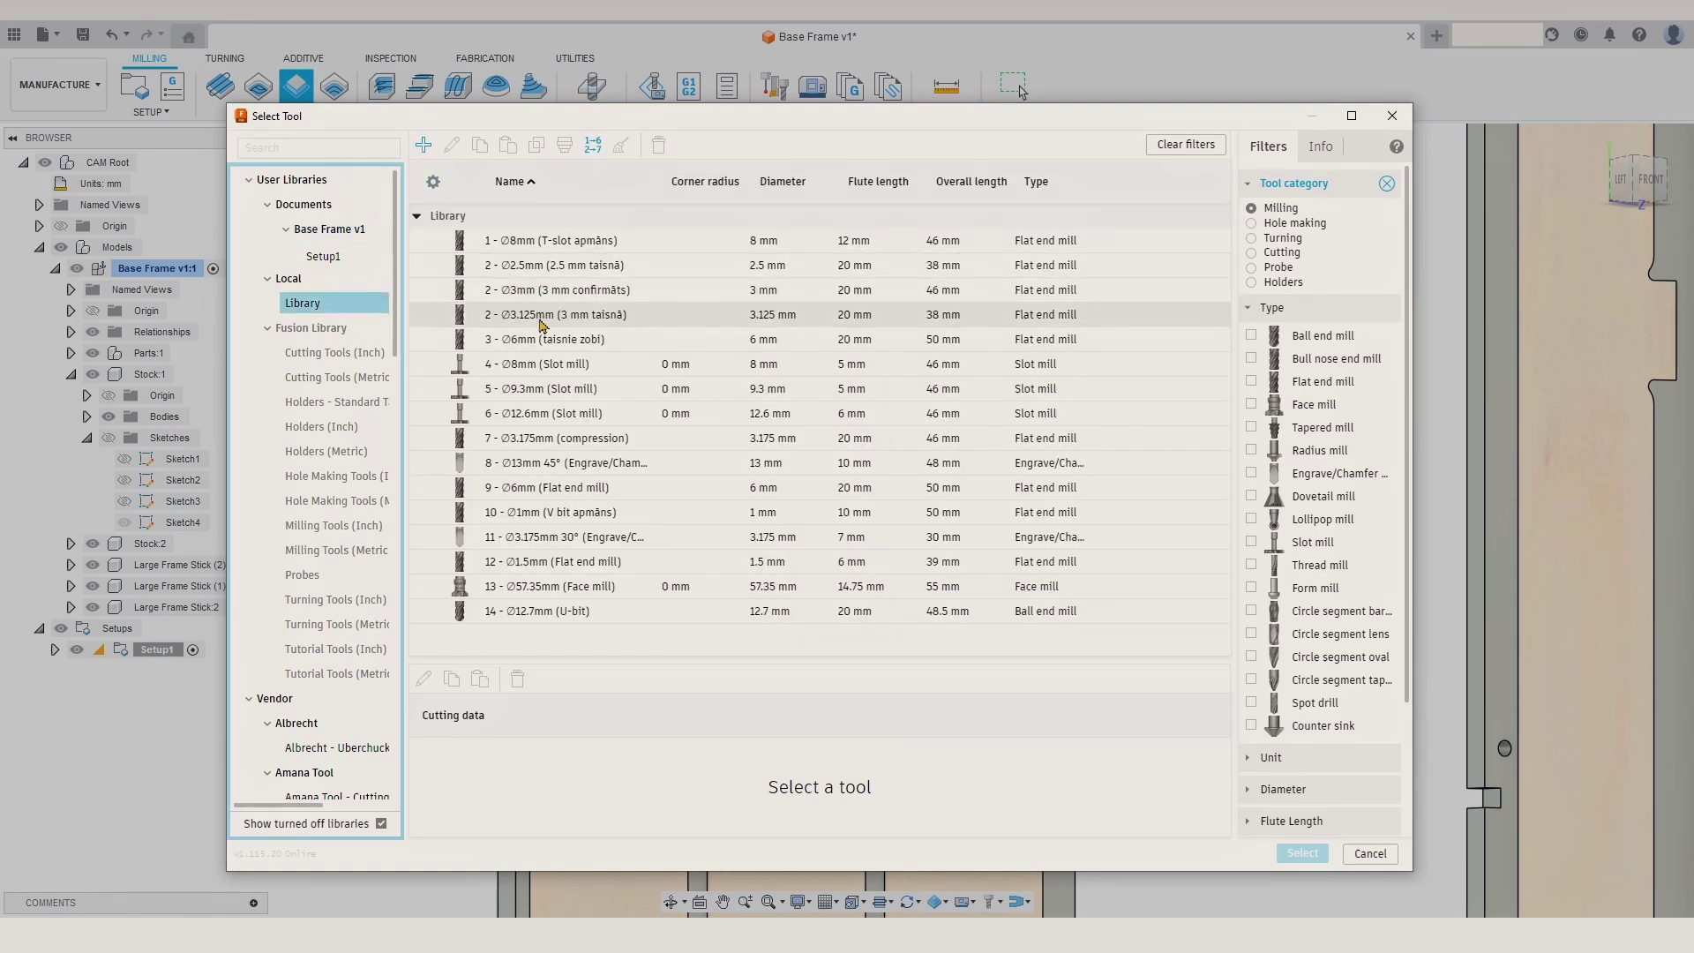
double_click(543, 315)
Step: Enable Stock to Leave for the locating-hole contour with 0.1 mm radial and -0.3 mm axial
click(1260, 241)
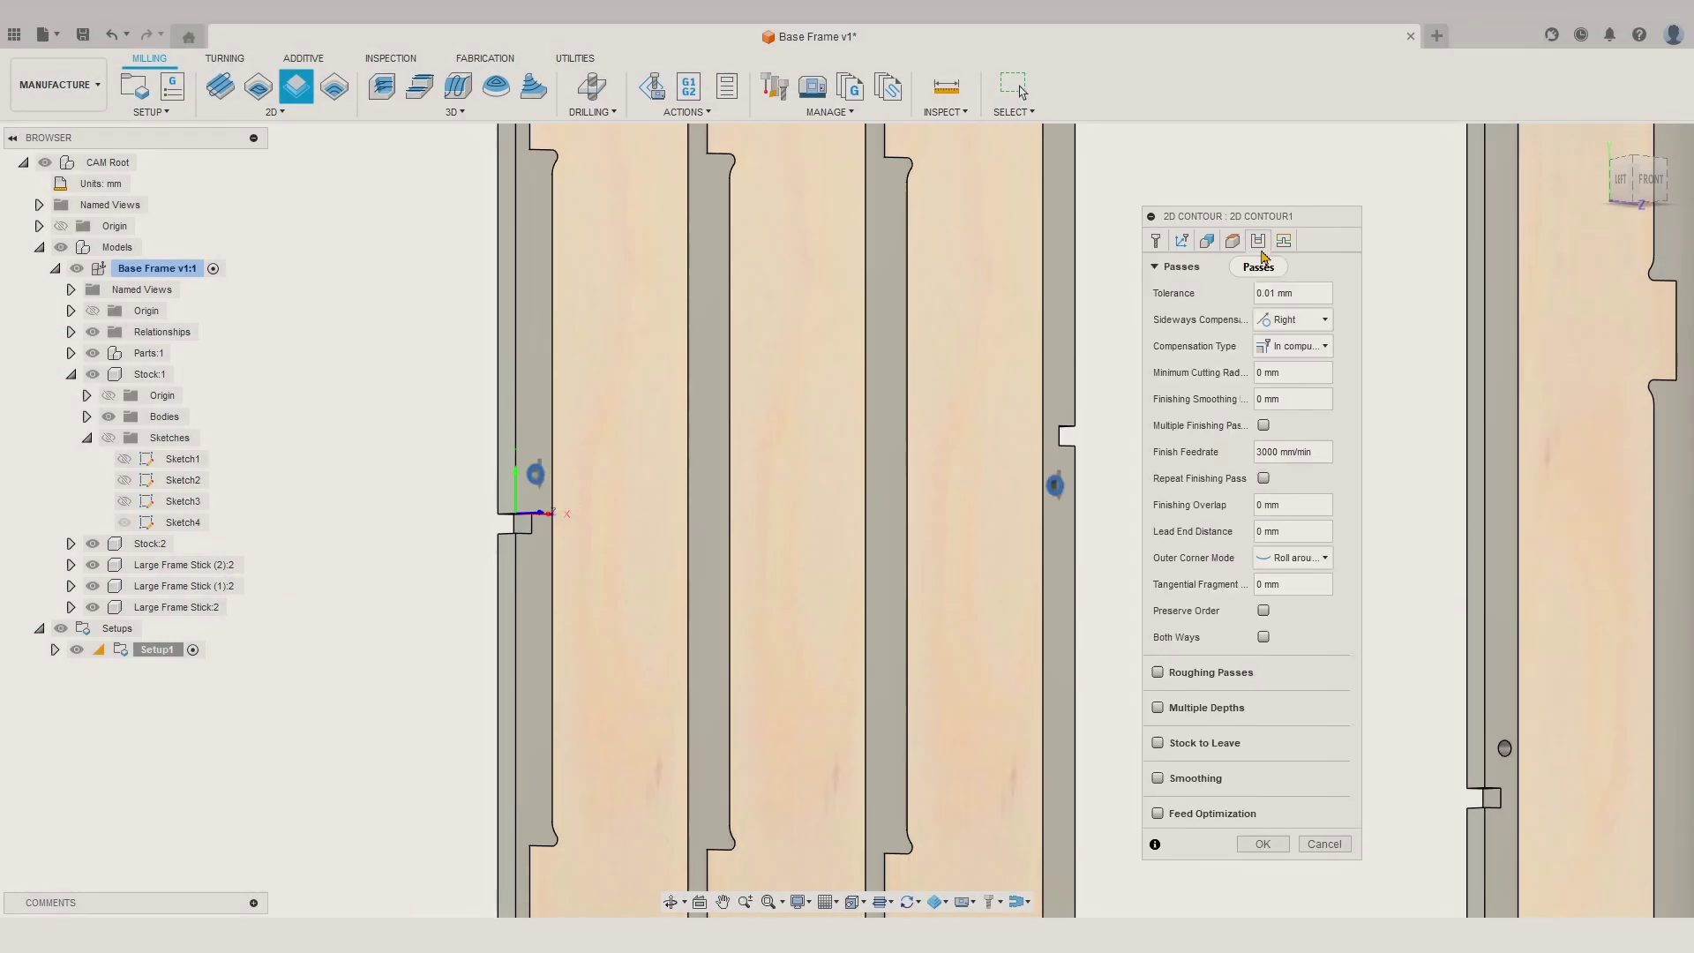
click(1159, 744)
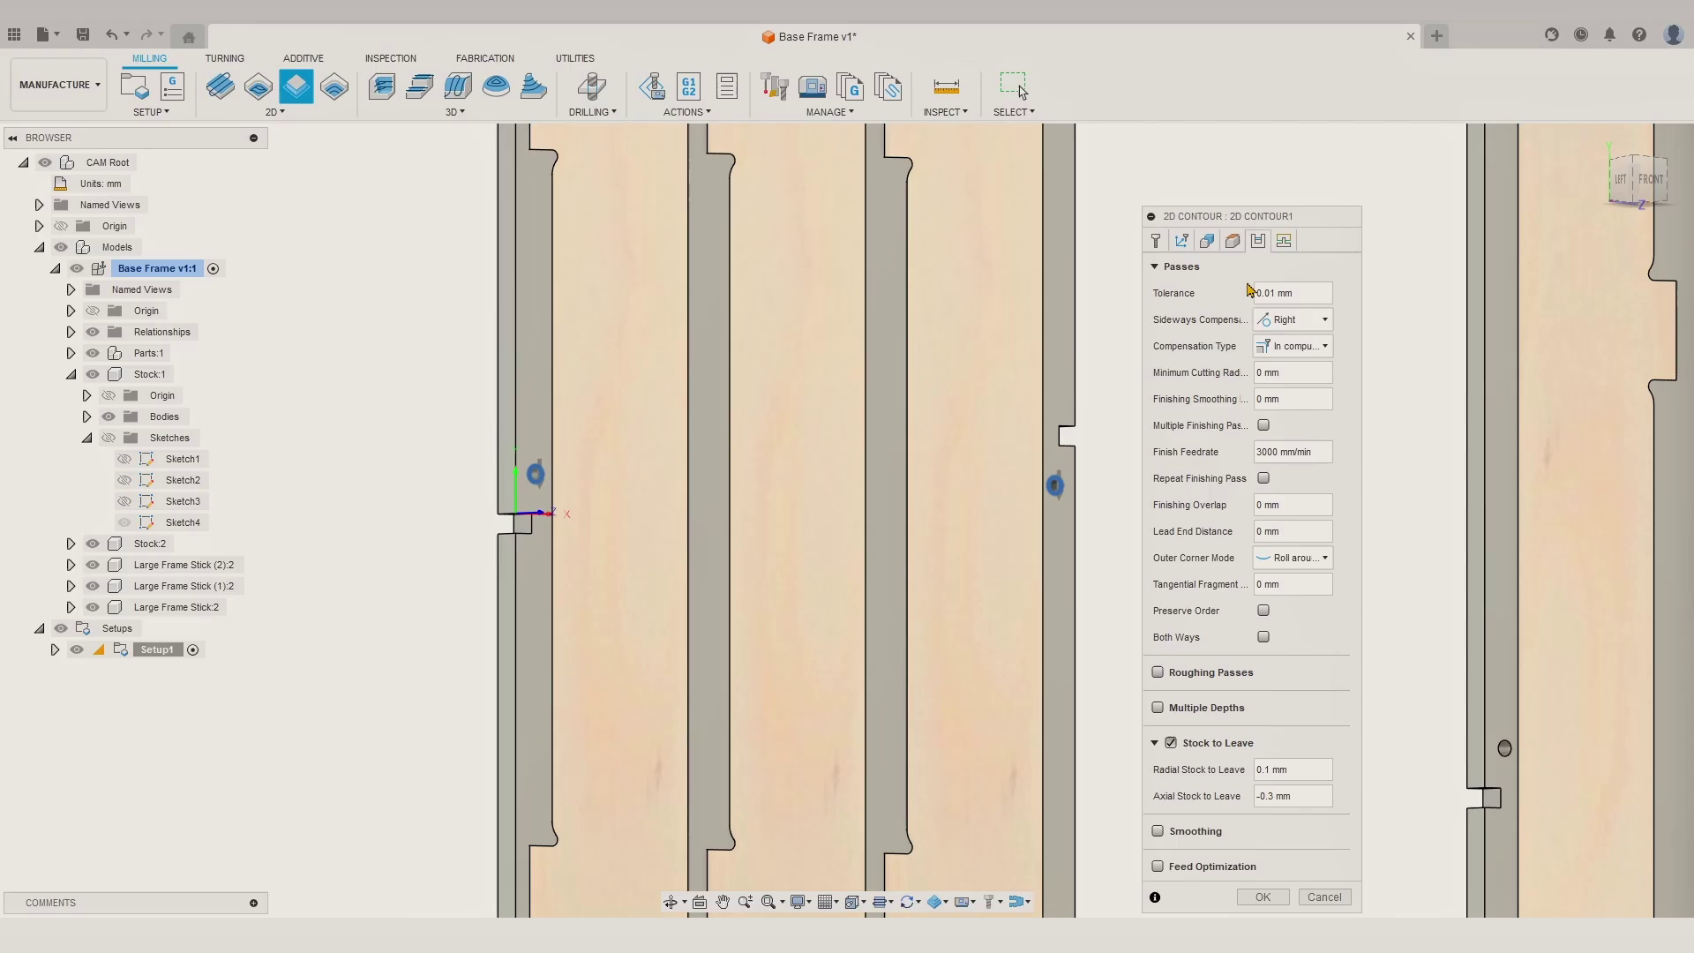
drag(1250, 224, 1192, 96)
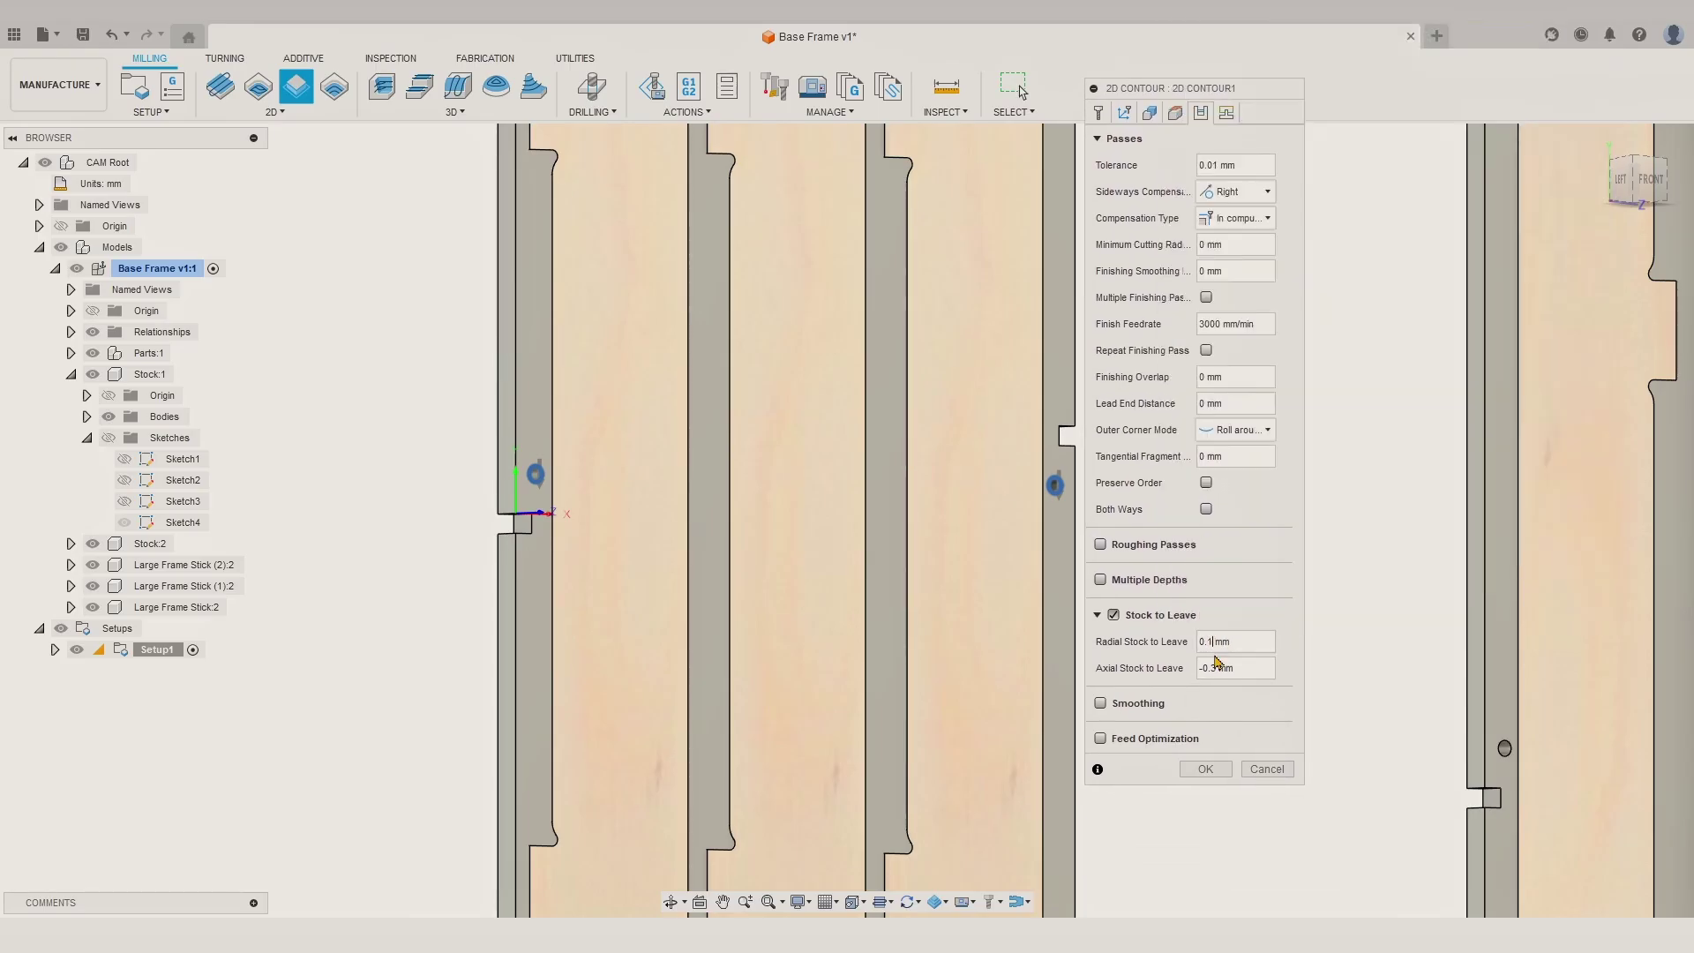
key(Tab)
Step: Turn off the contour's lead-in, enable a ramp with a 45° ramping angle, and accept the operation
click(1225, 117)
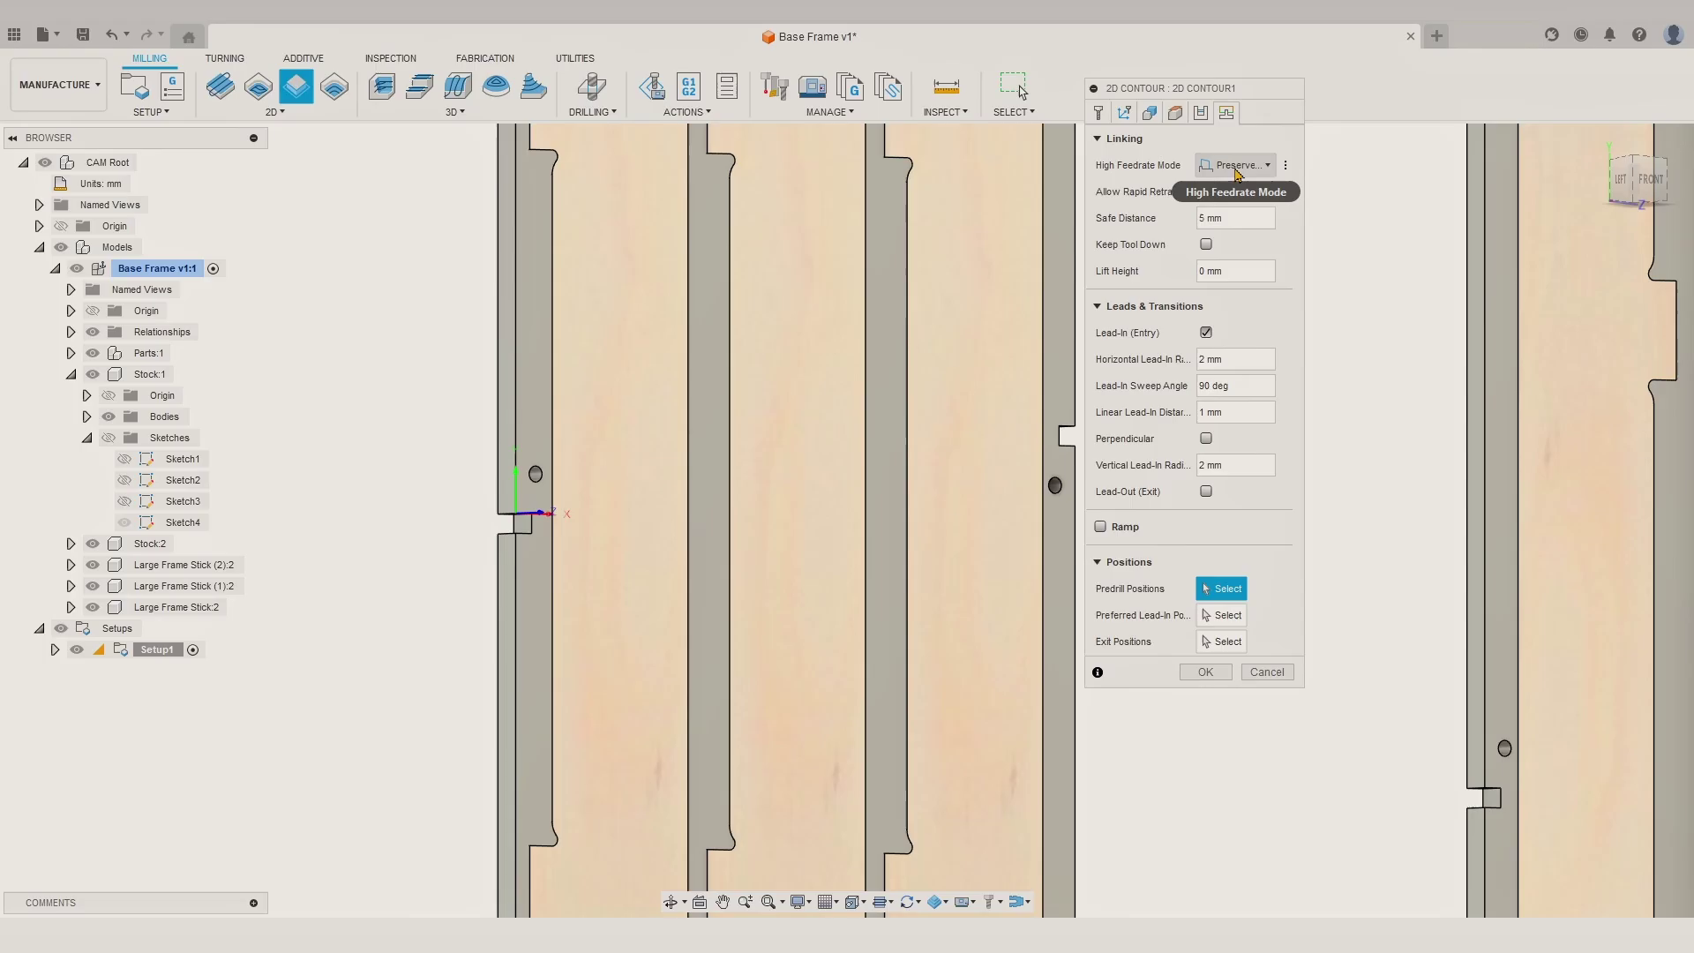
click(1206, 334)
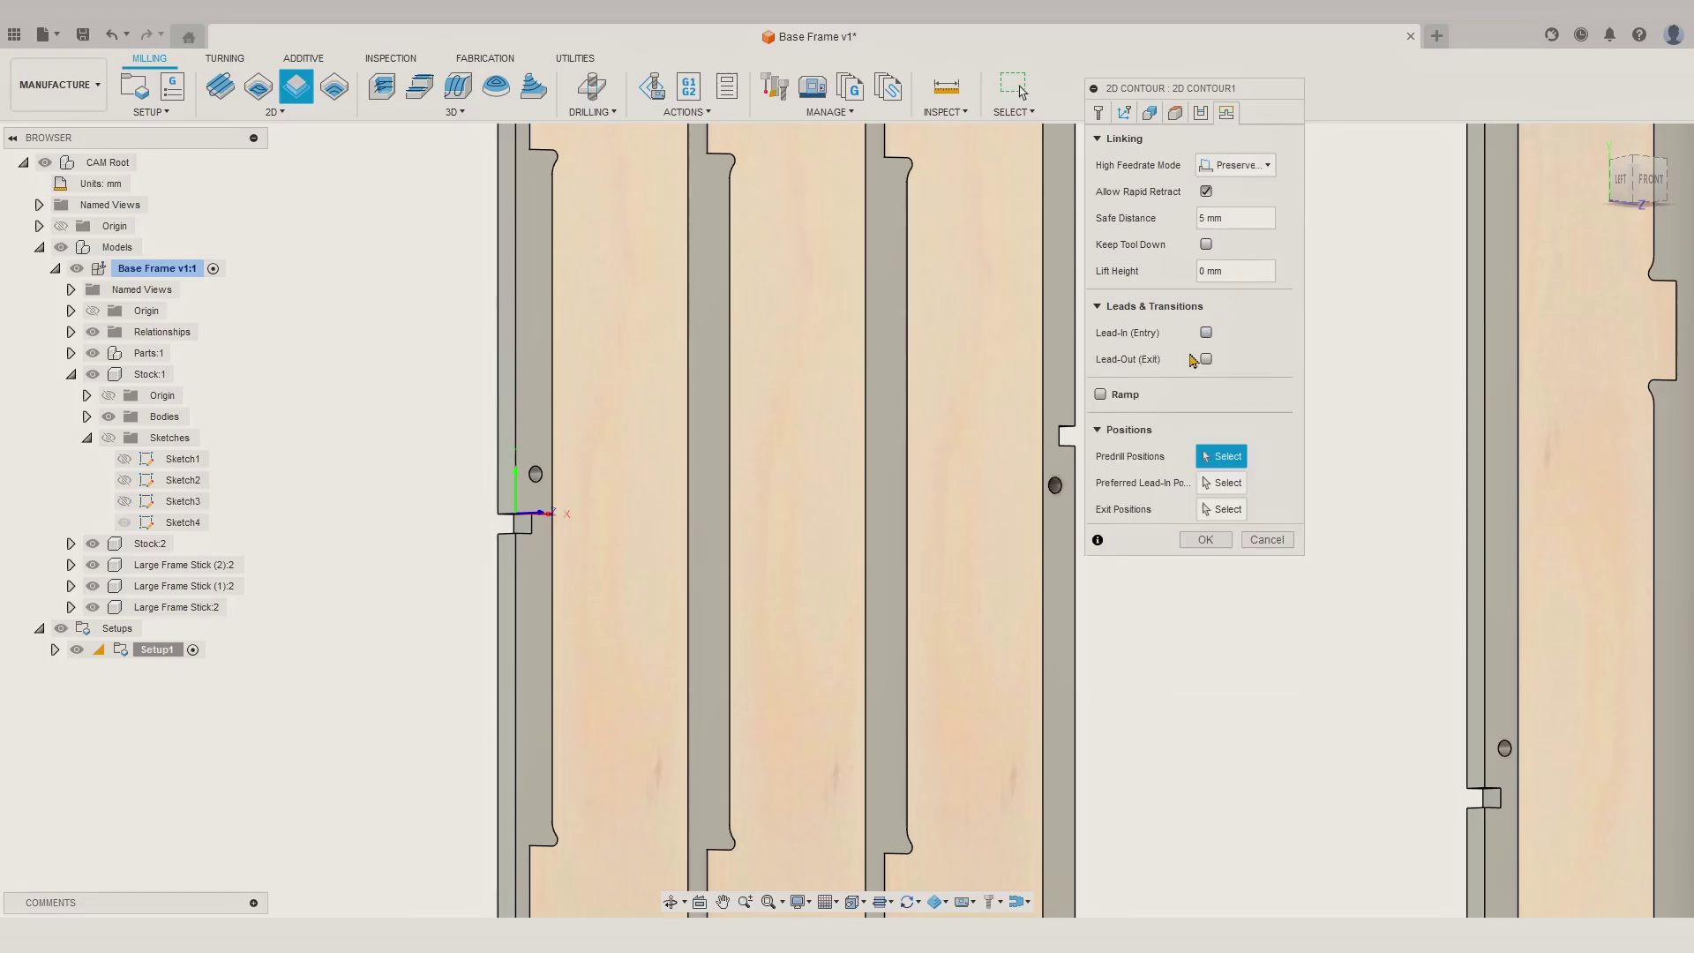
click(1101, 395)
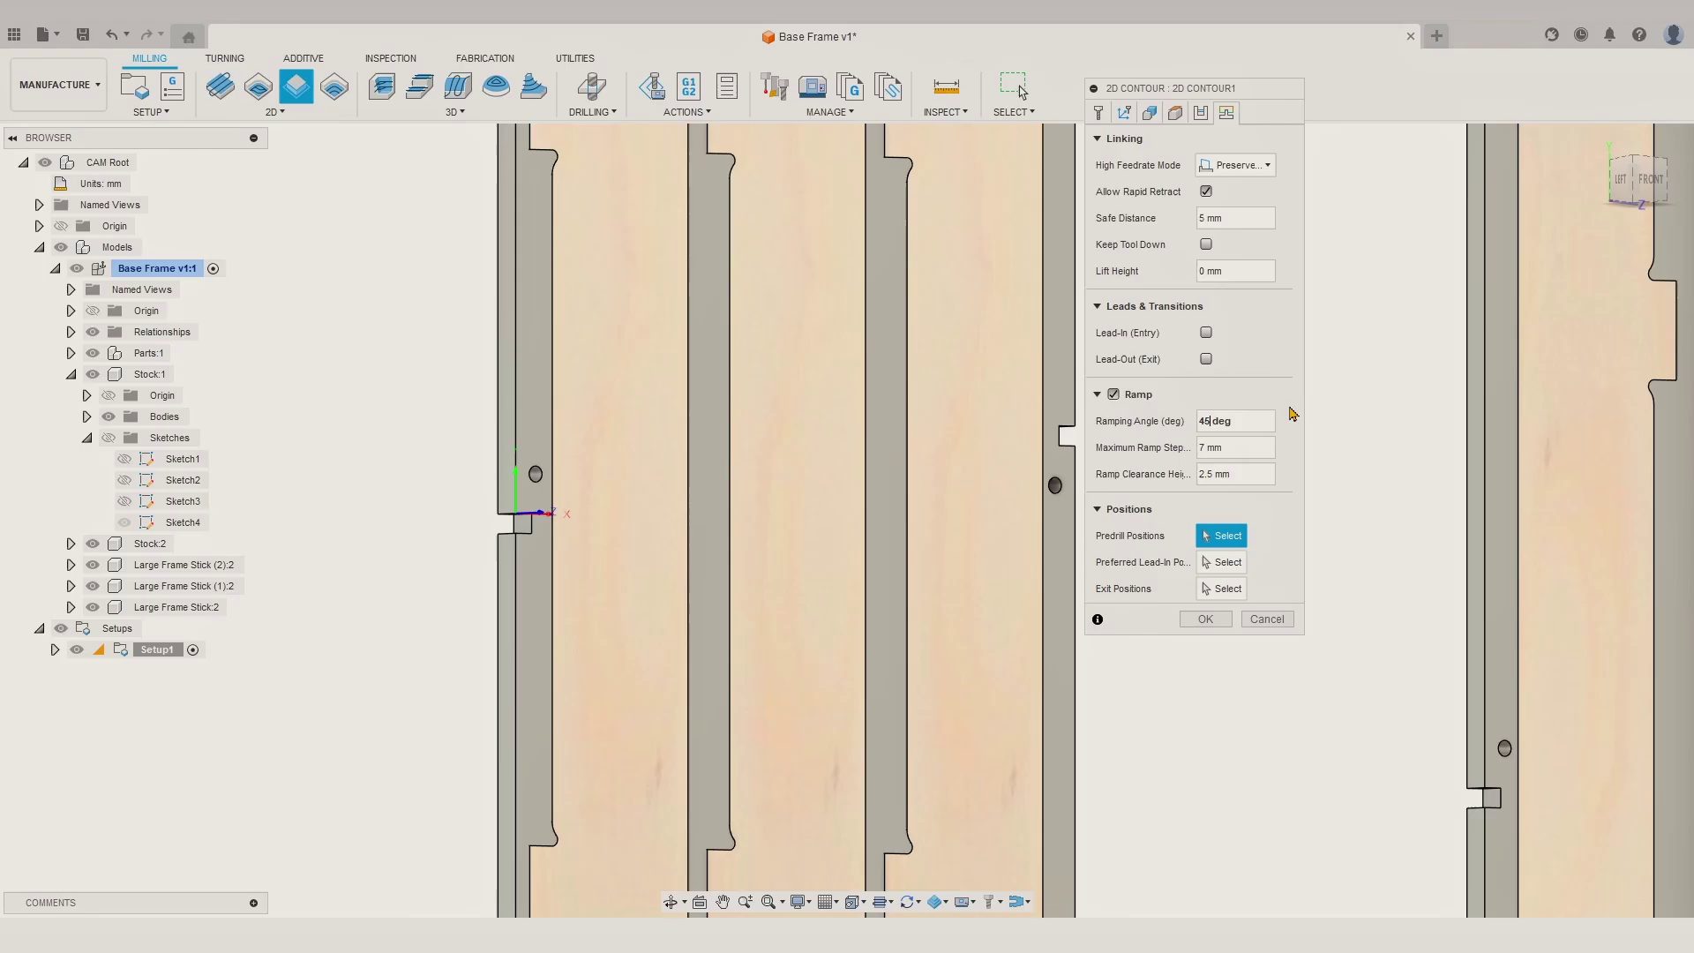
click(1205, 619)
scroll(473, 602, up, 8)
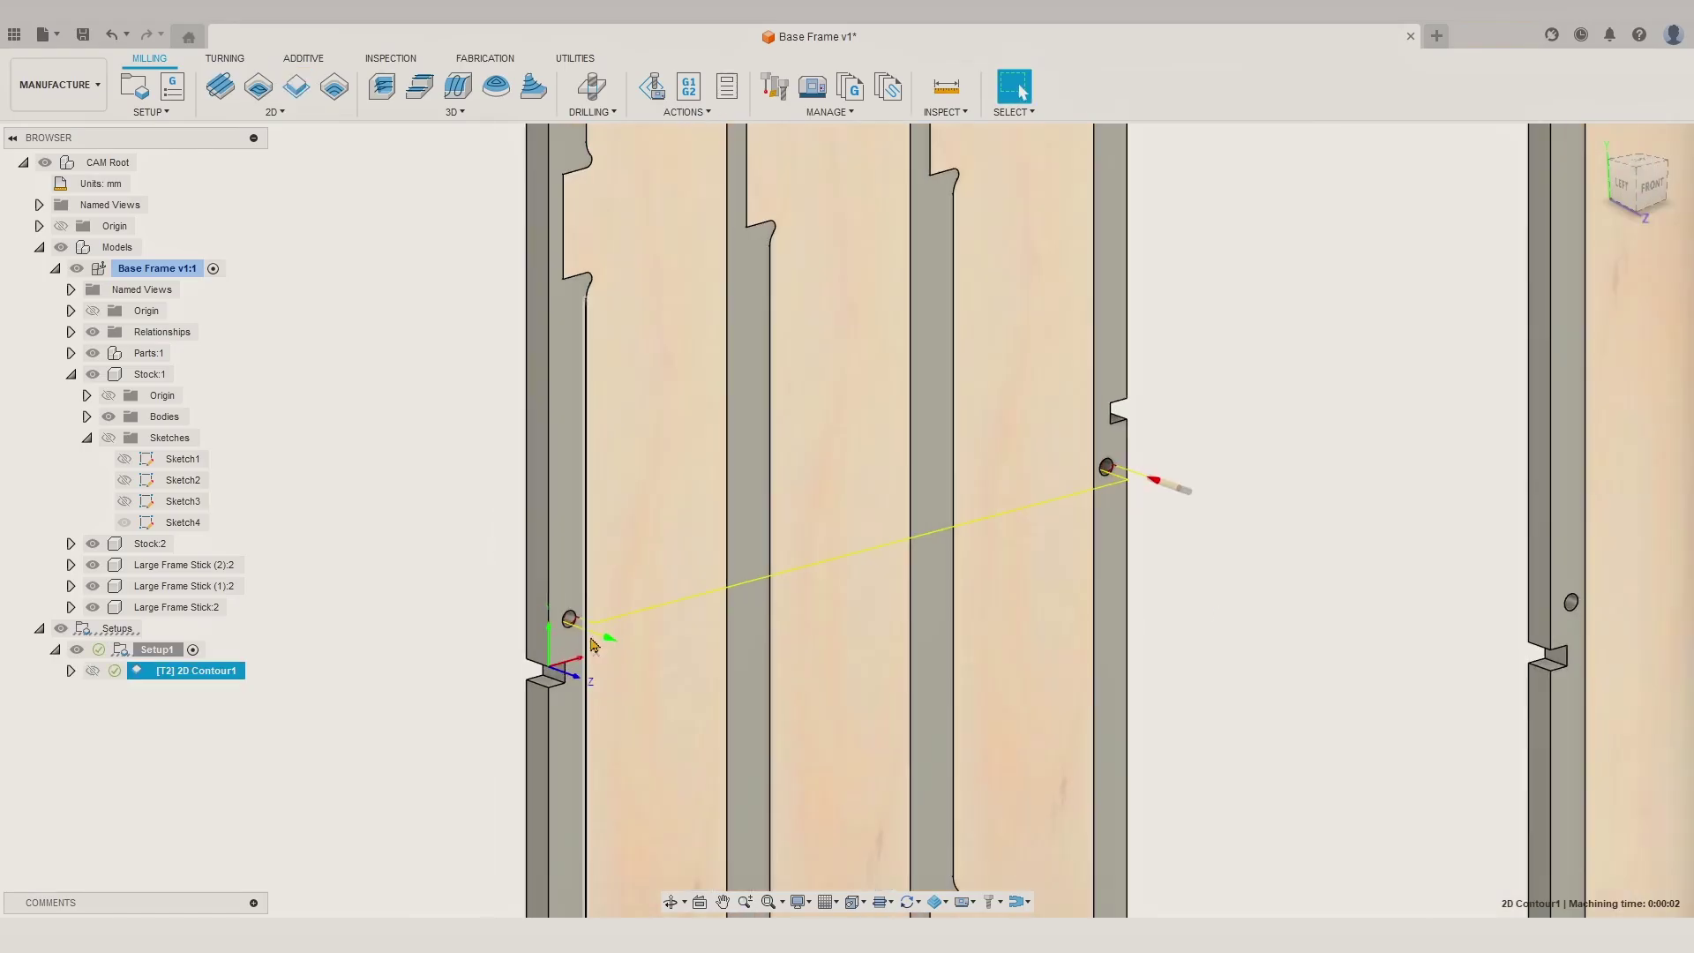
scroll(473, 603, down, 8)
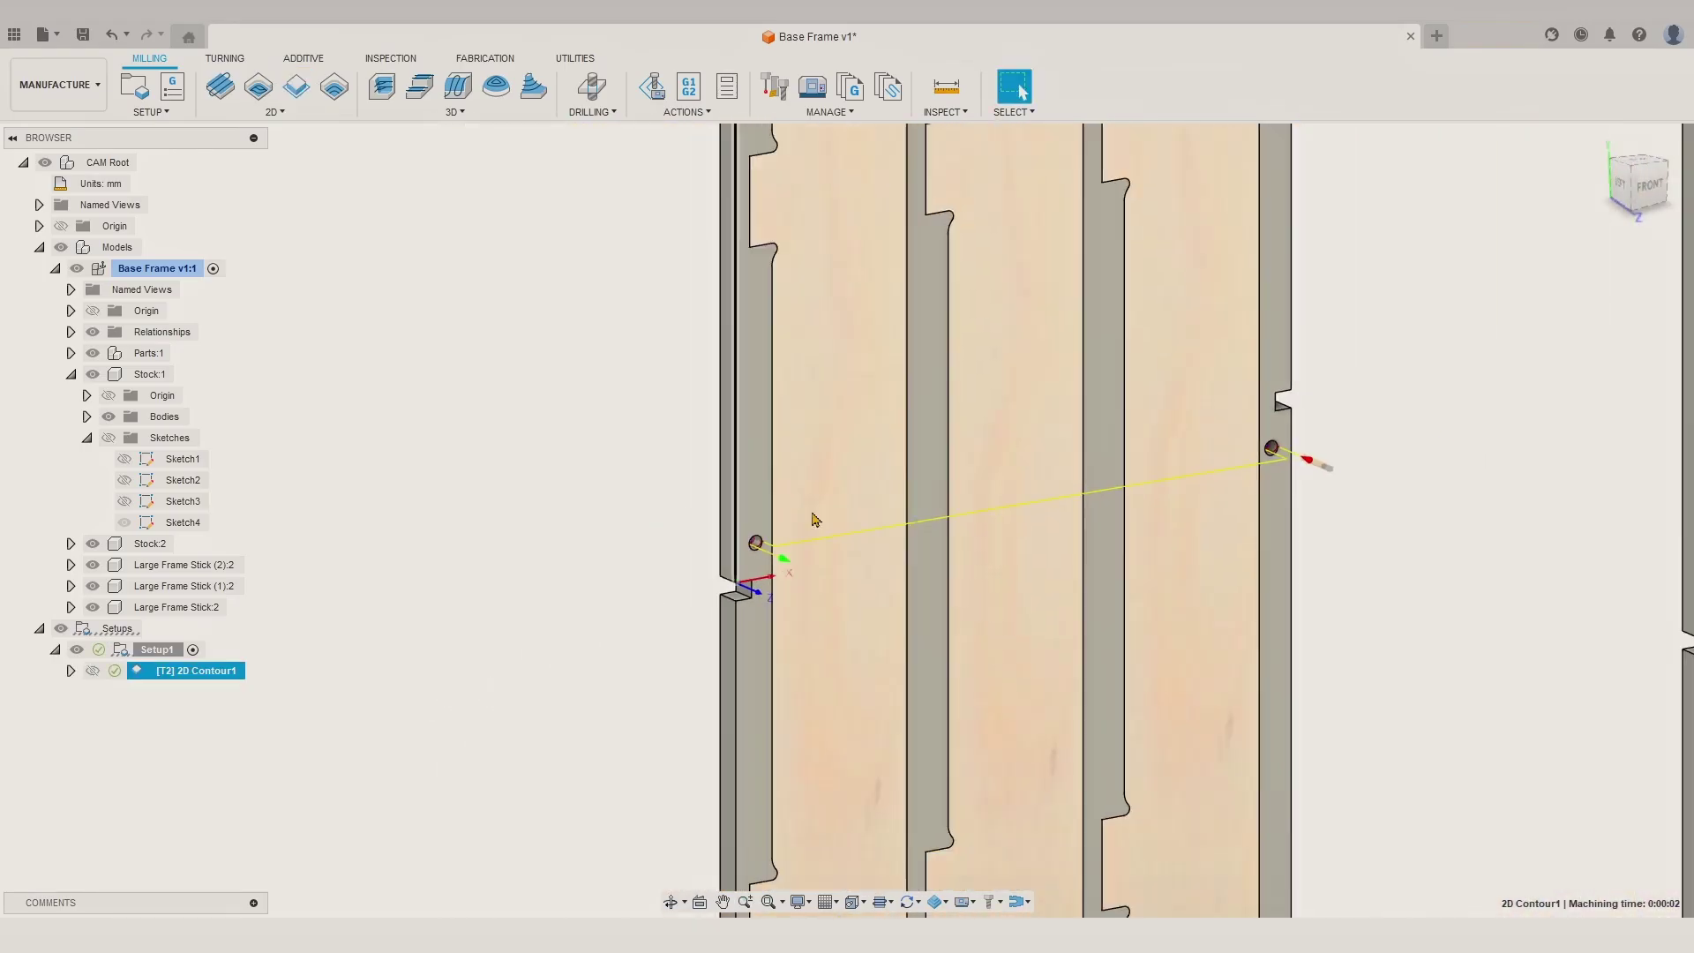
Step: Create an NC program from the hole contour and rename the operation Stock Holes
right_click(222, 674)
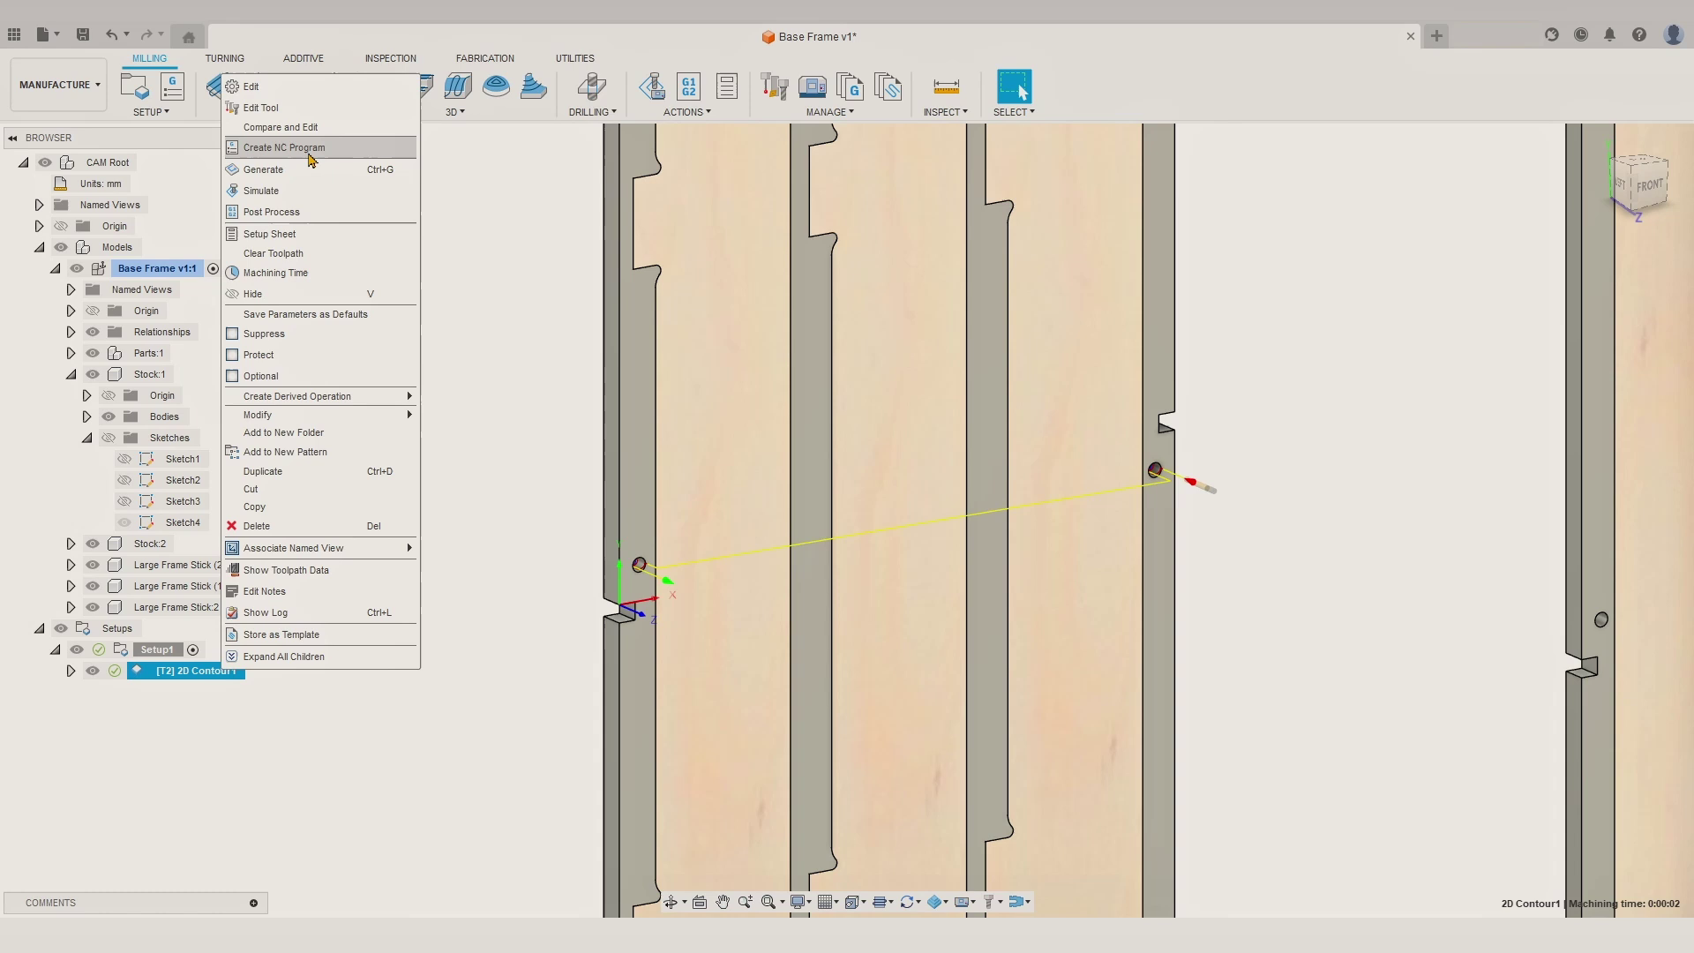
click(308, 148)
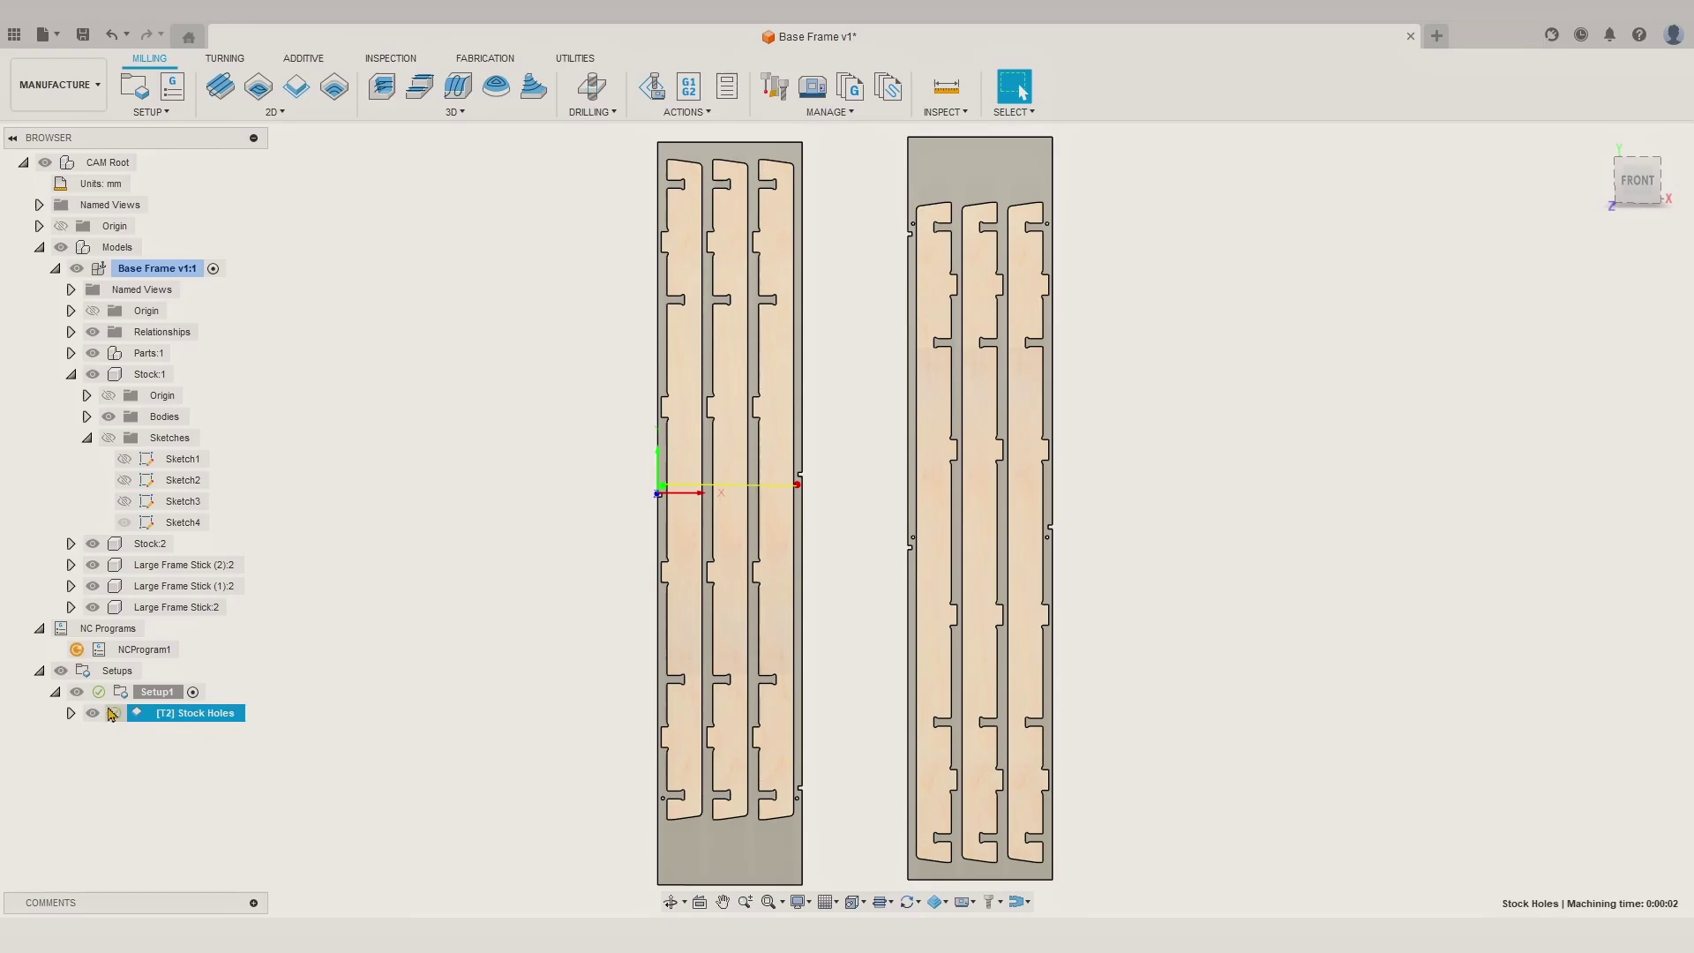
Step: Start a second 2D Contour and select the bottom edges of the two locating holes at the left board's middle
shift+middle_drag(479, 591, 891, 556)
scroll(844, 545, up, 5)
scroll(883, 559, up, 2)
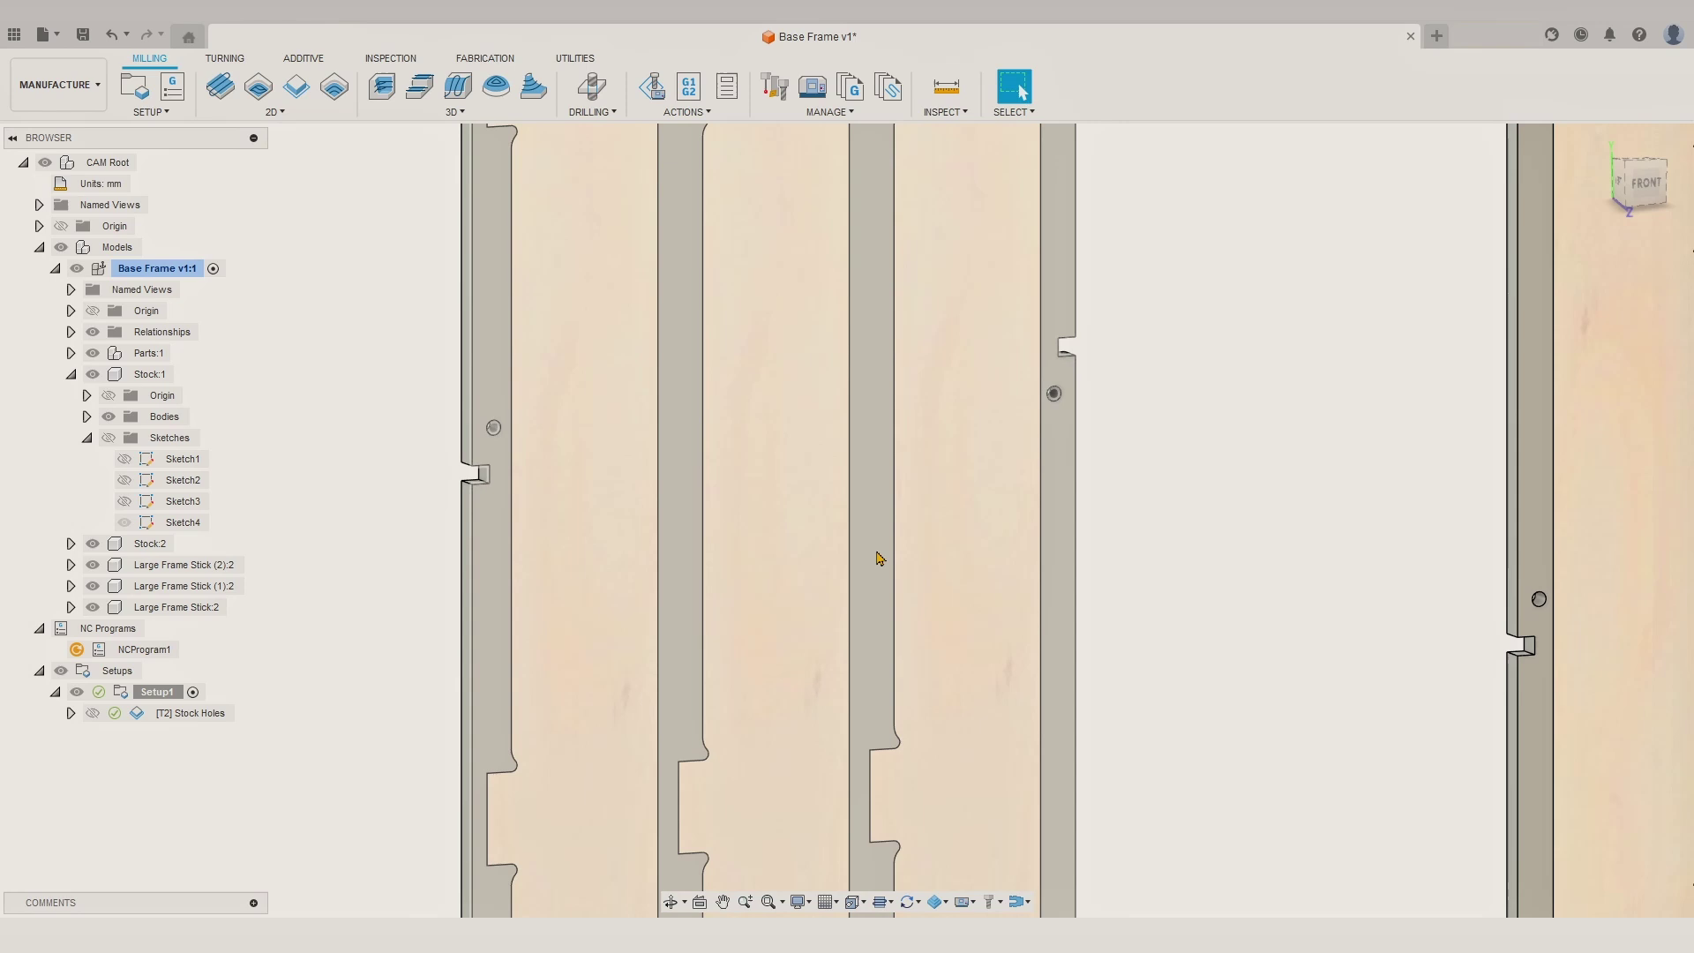
click(298, 88)
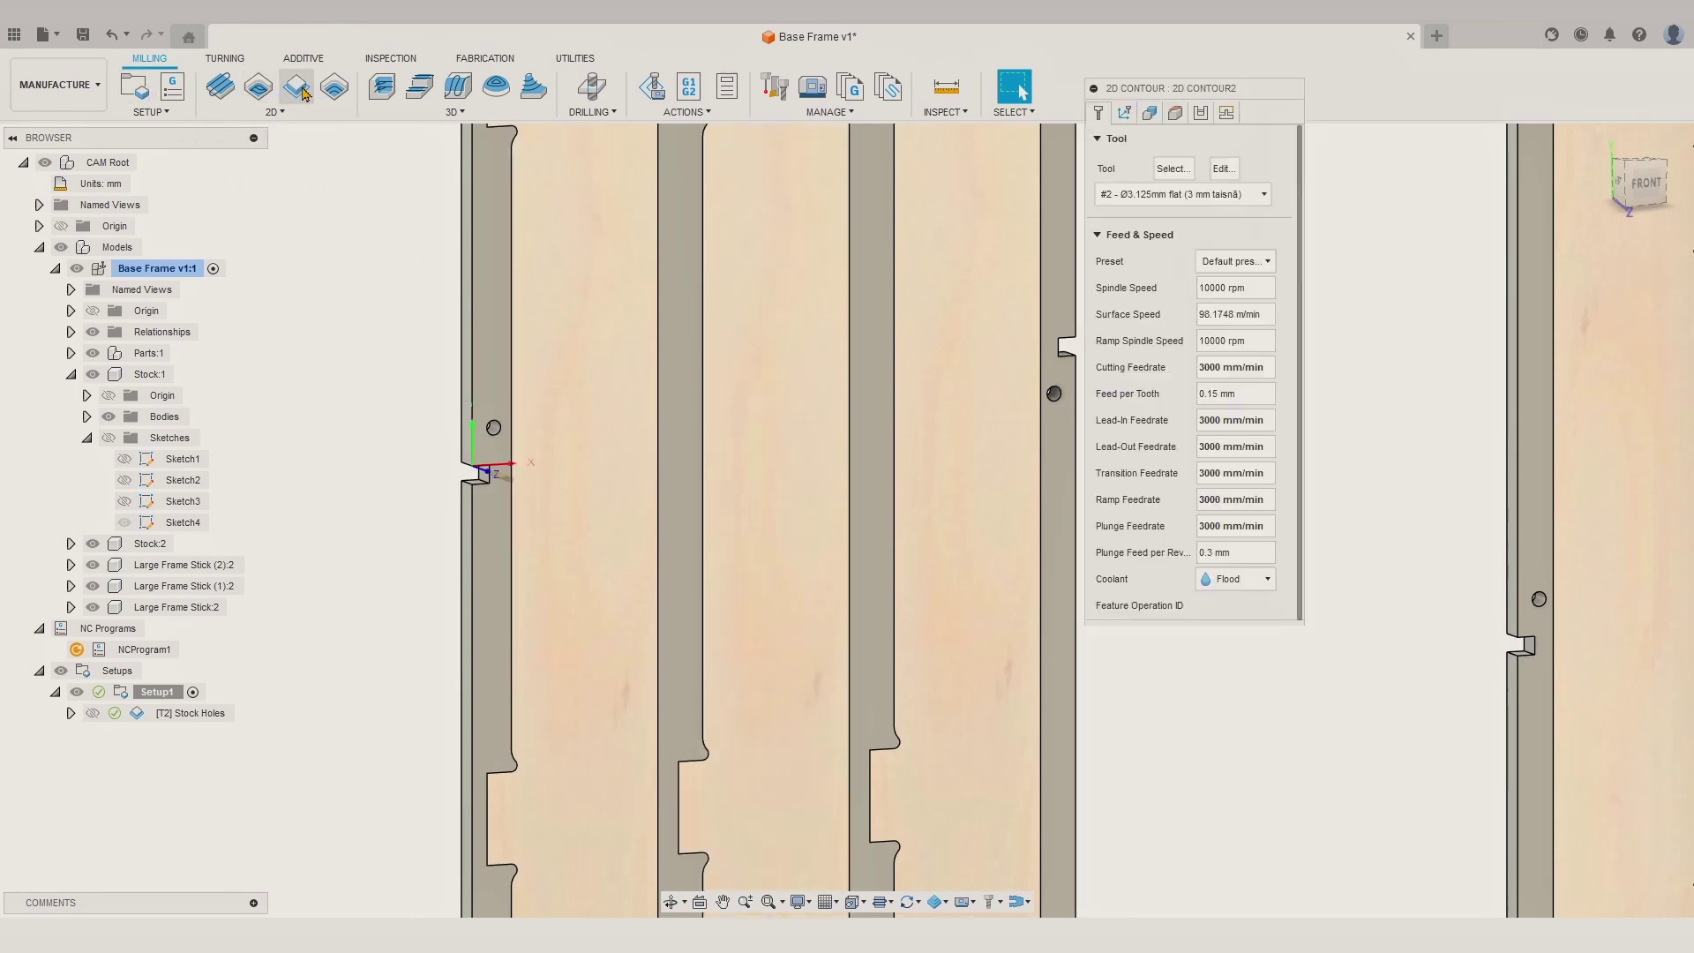
scroll(503, 428, up, 6)
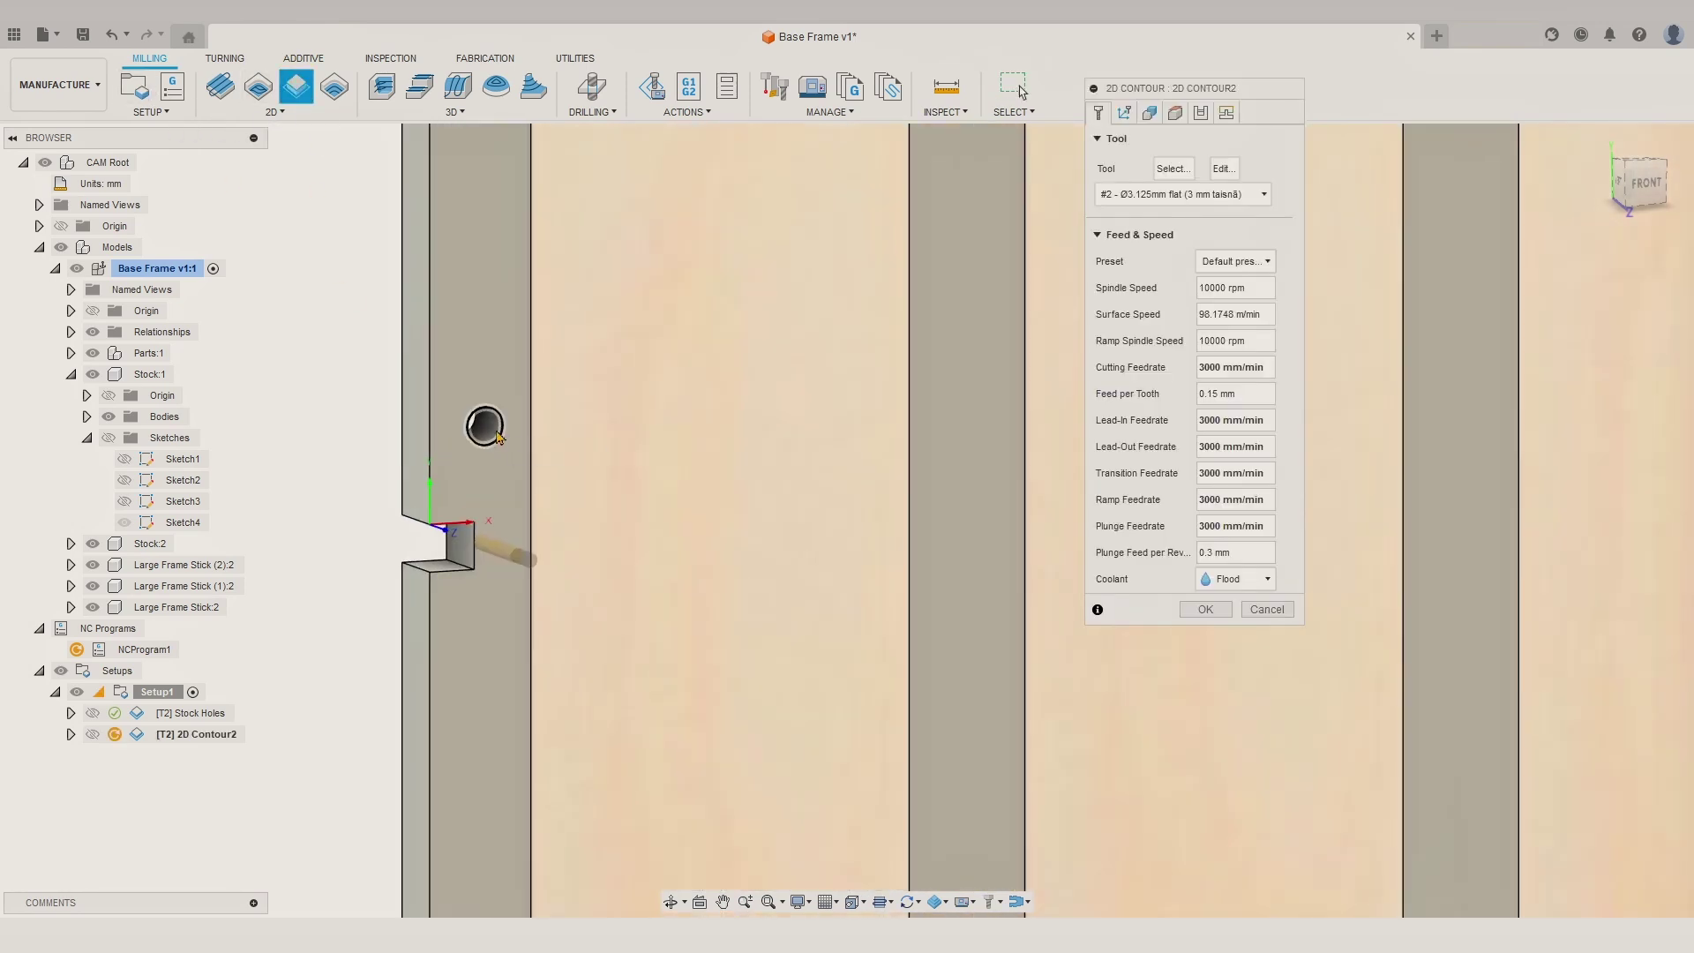
shift+middle_drag(490, 430, 467, 427)
click(467, 419)
scroll(635, 395, down, 3)
middle_drag(632, 392, 265, 441)
scroll(821, 487, up, 3)
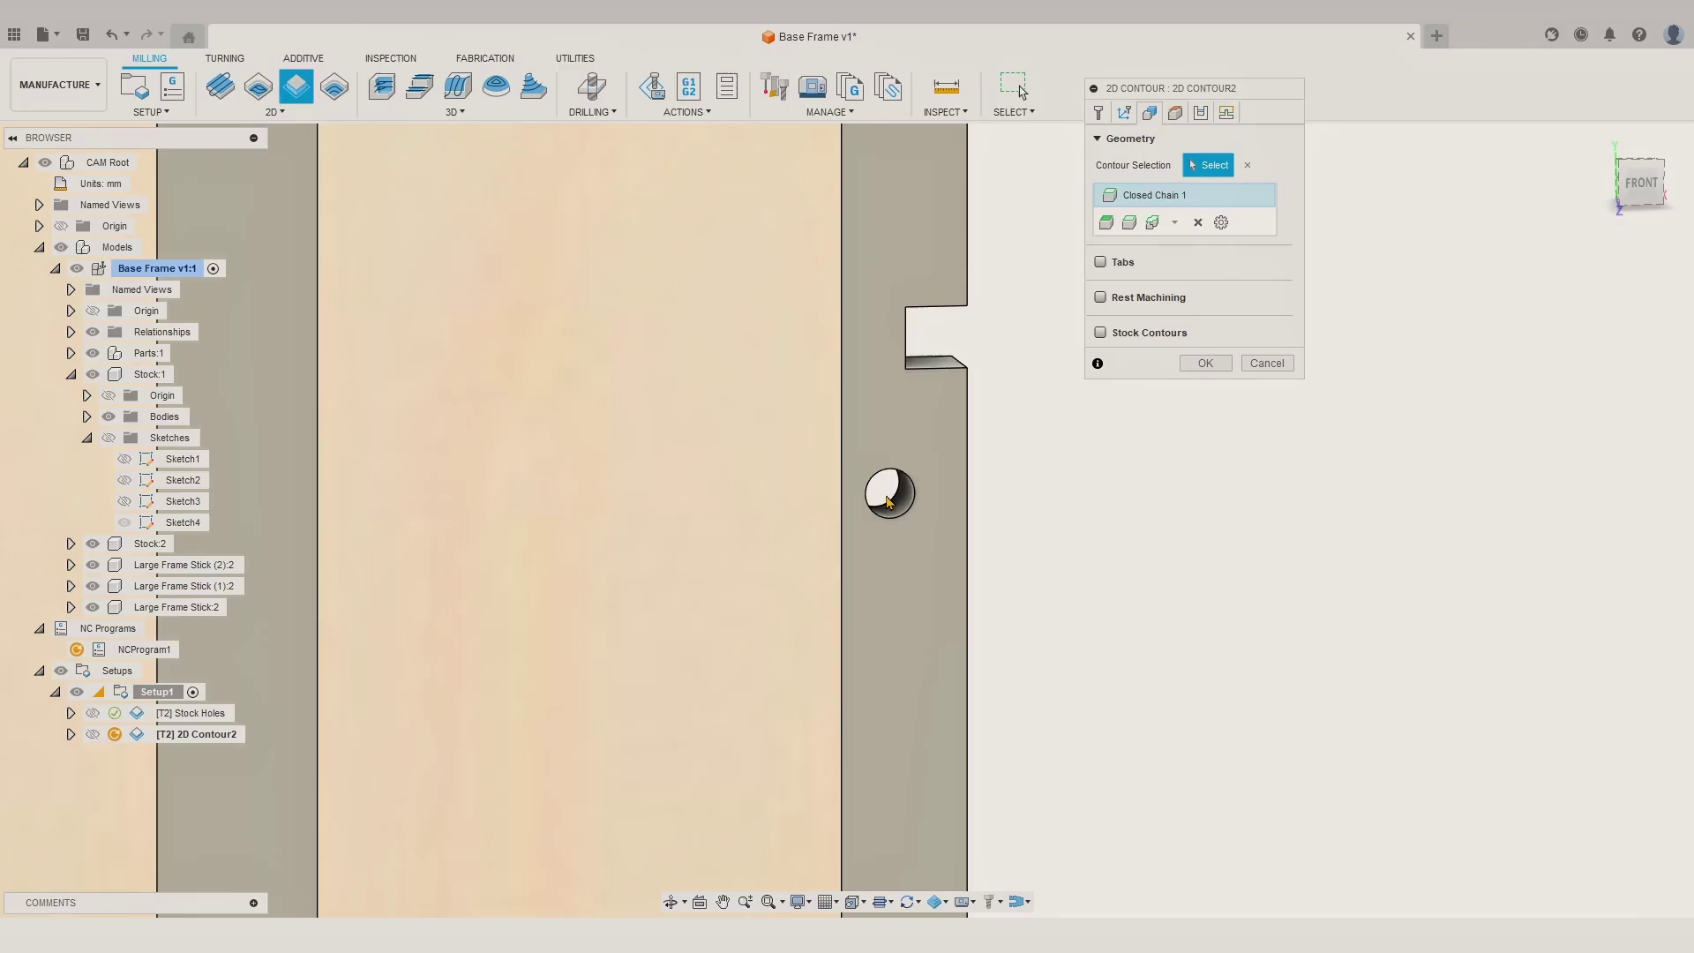
click(891, 501)
Step: Finish the second contour with 0.1 mm radial and -0.3 mm axial stock to leave, no lead-in and a 45° ramp
click(1203, 119)
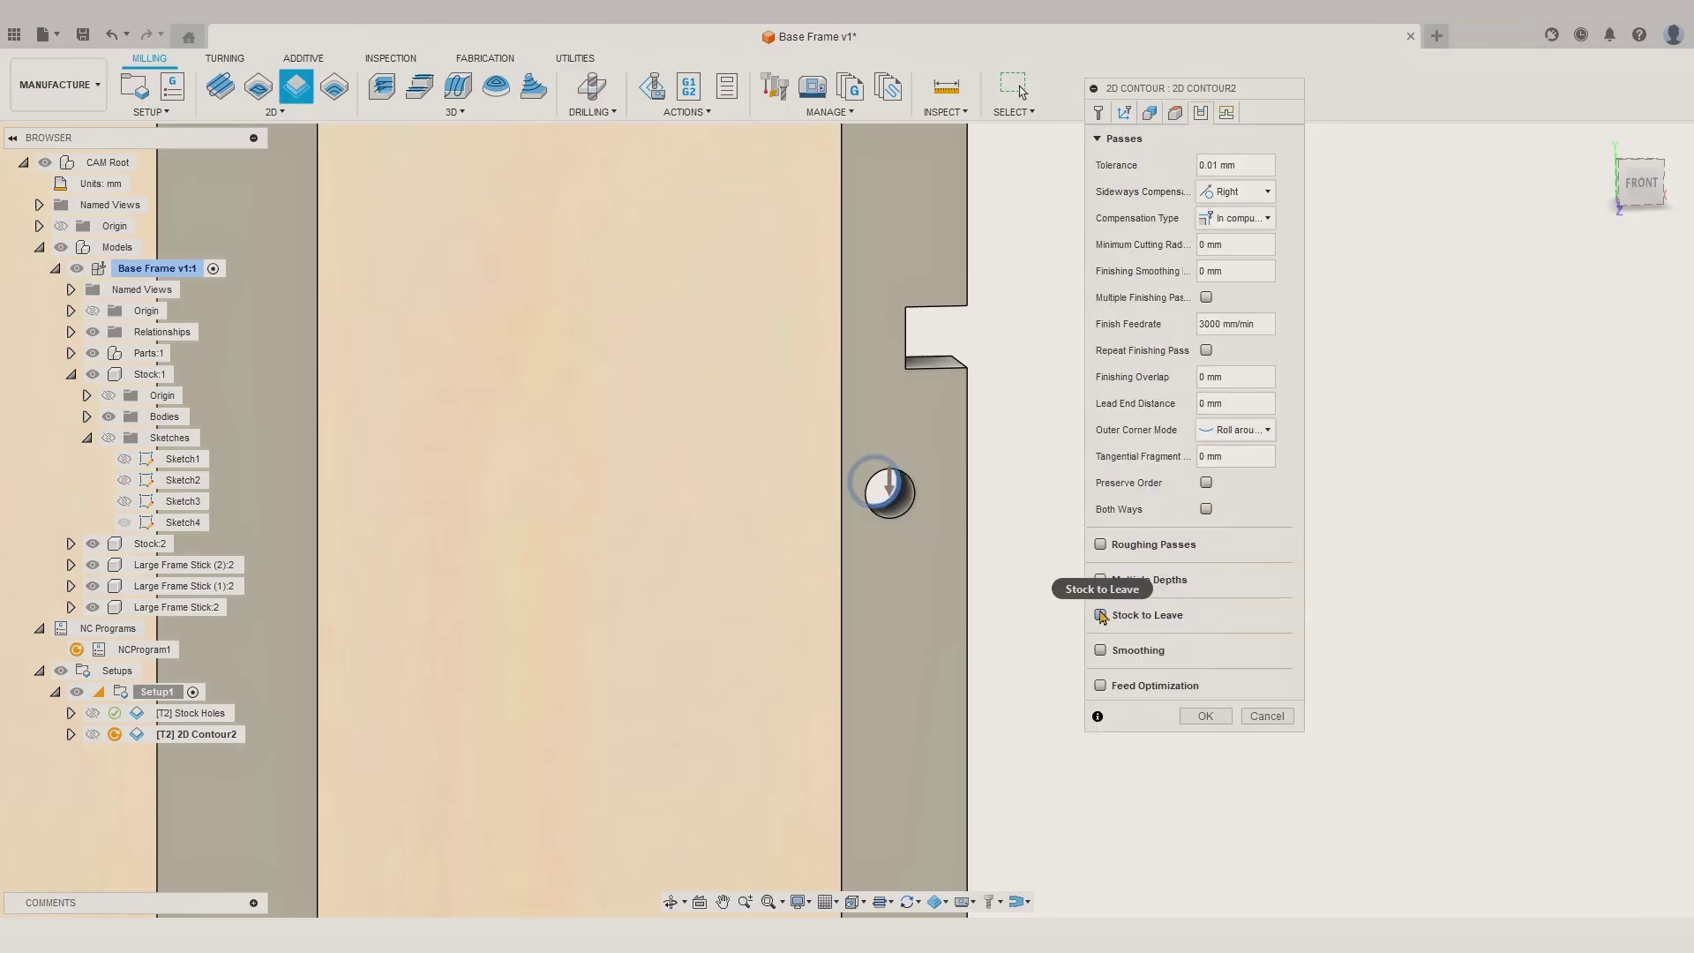
click(1101, 615)
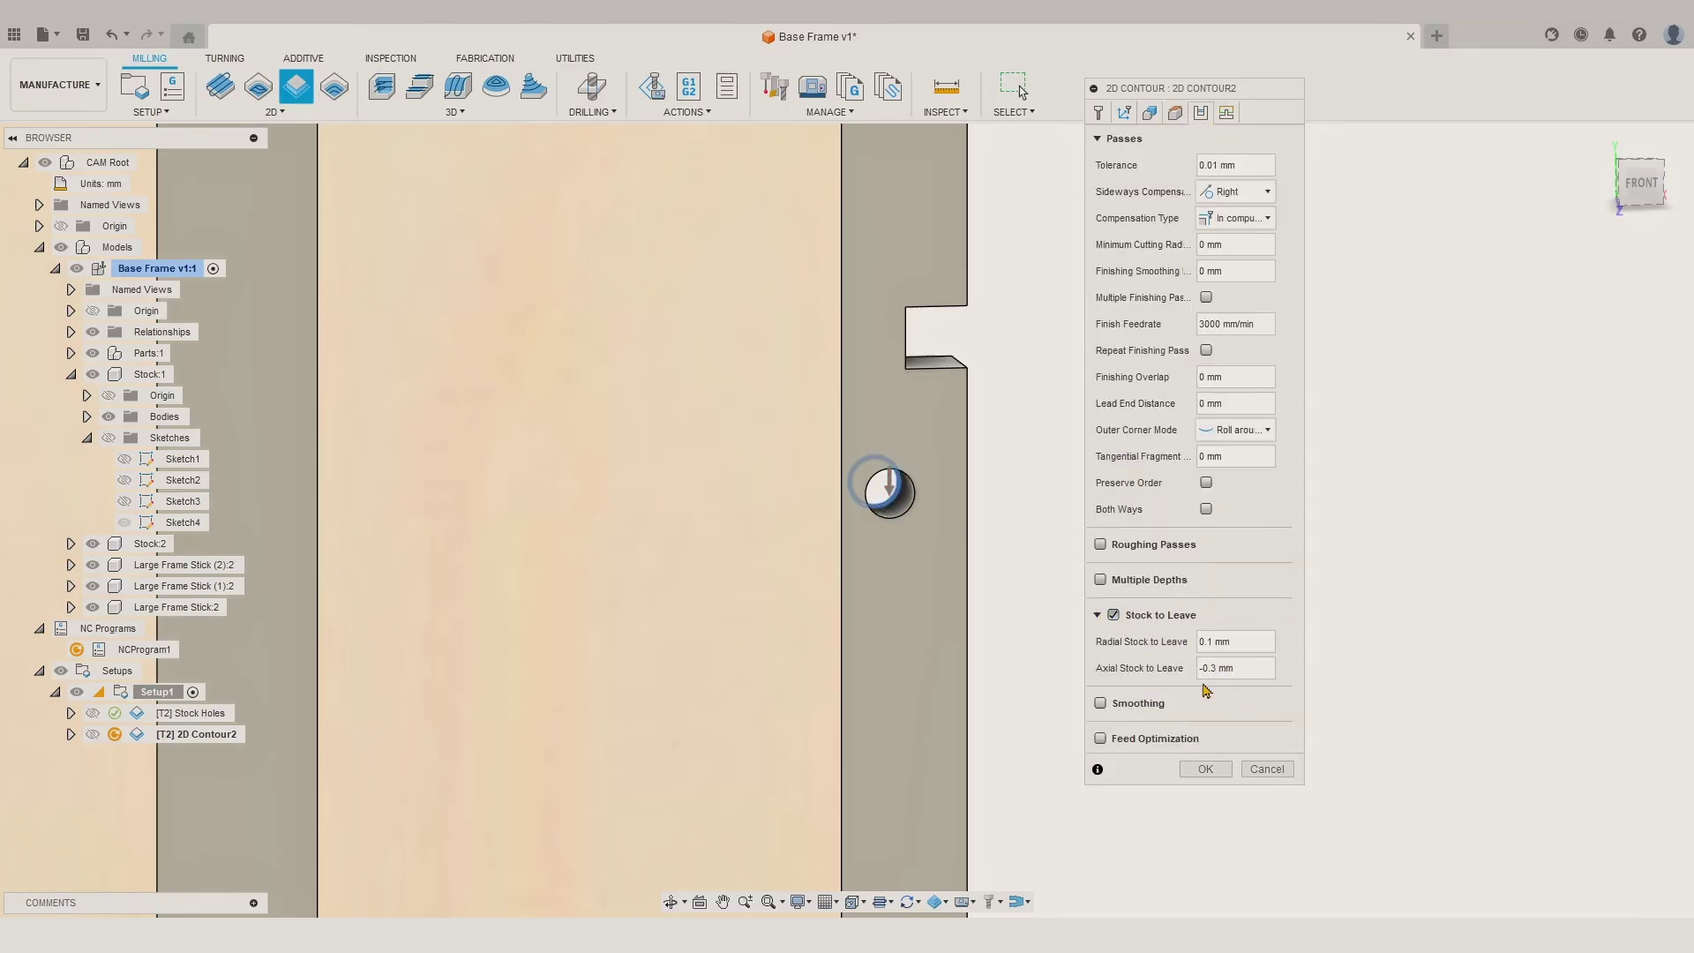
click(1227, 112)
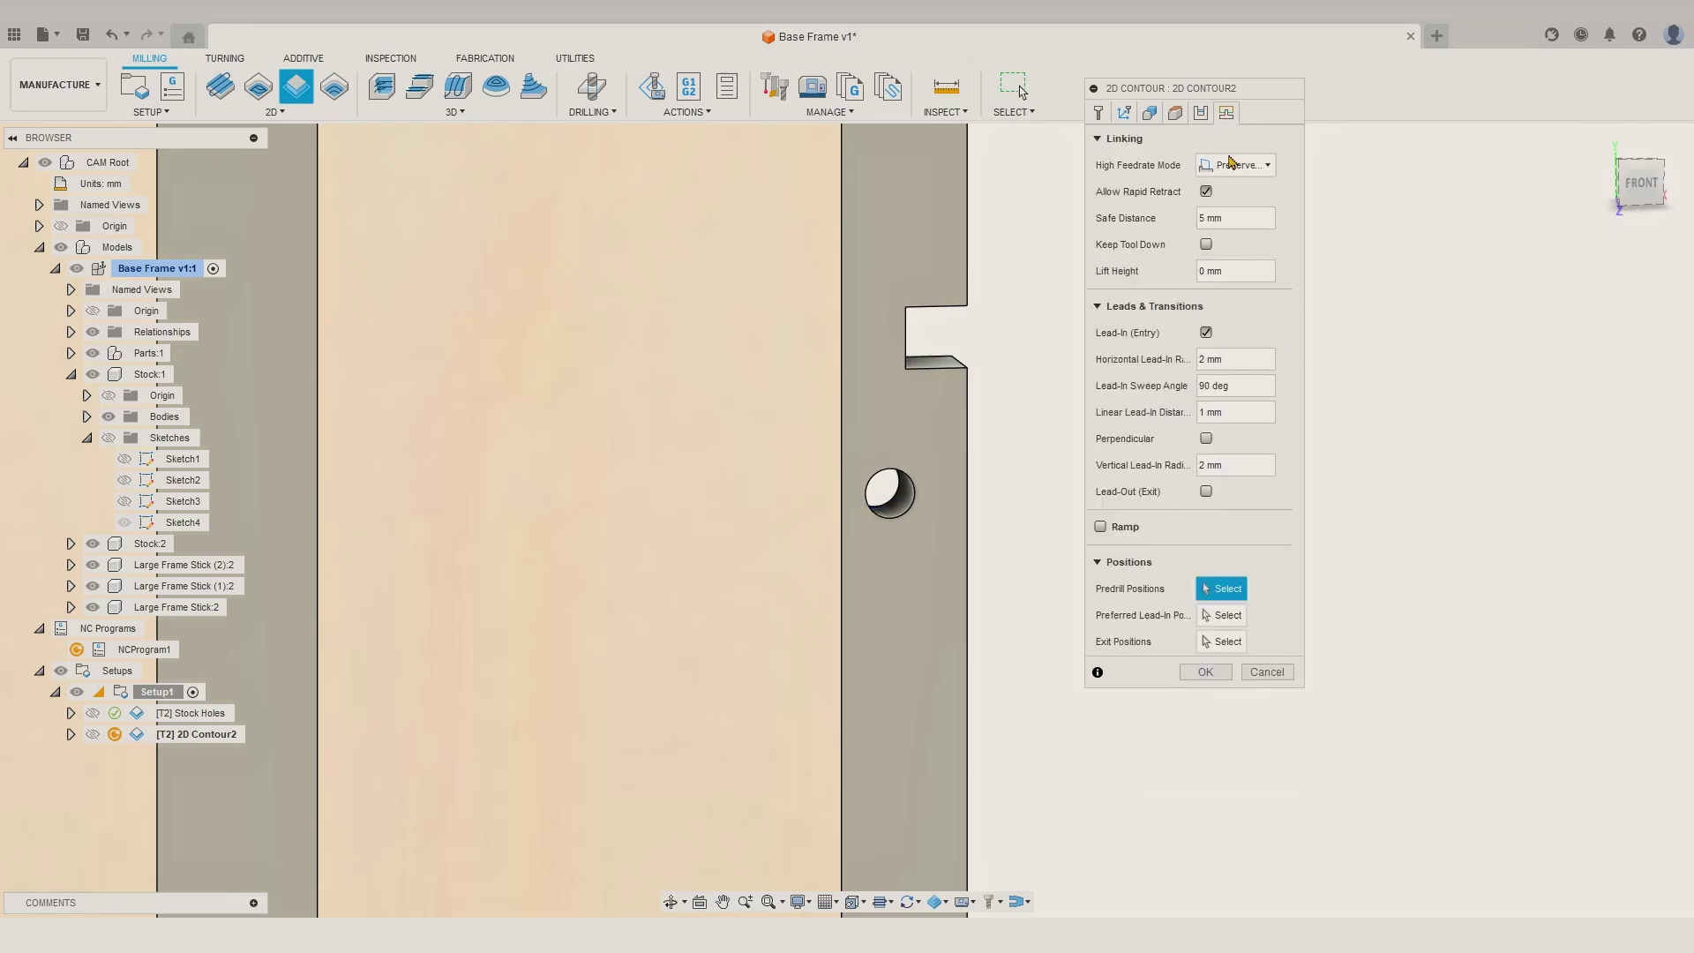
click(1206, 332)
click(1100, 394)
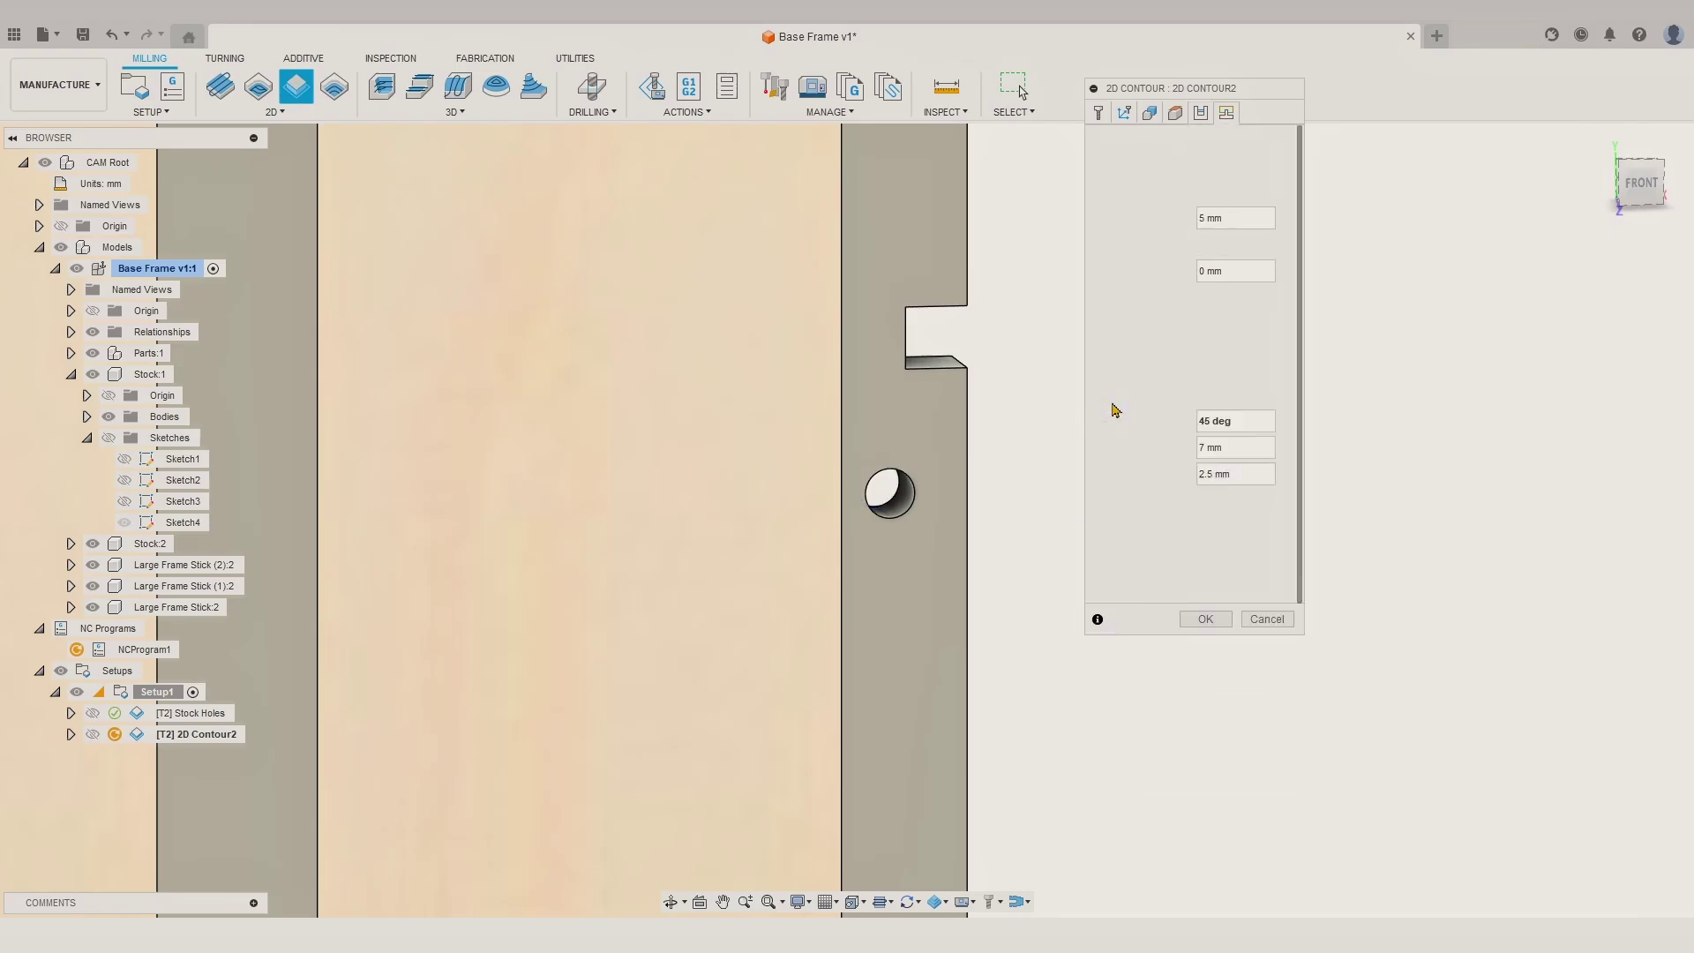
click(1206, 619)
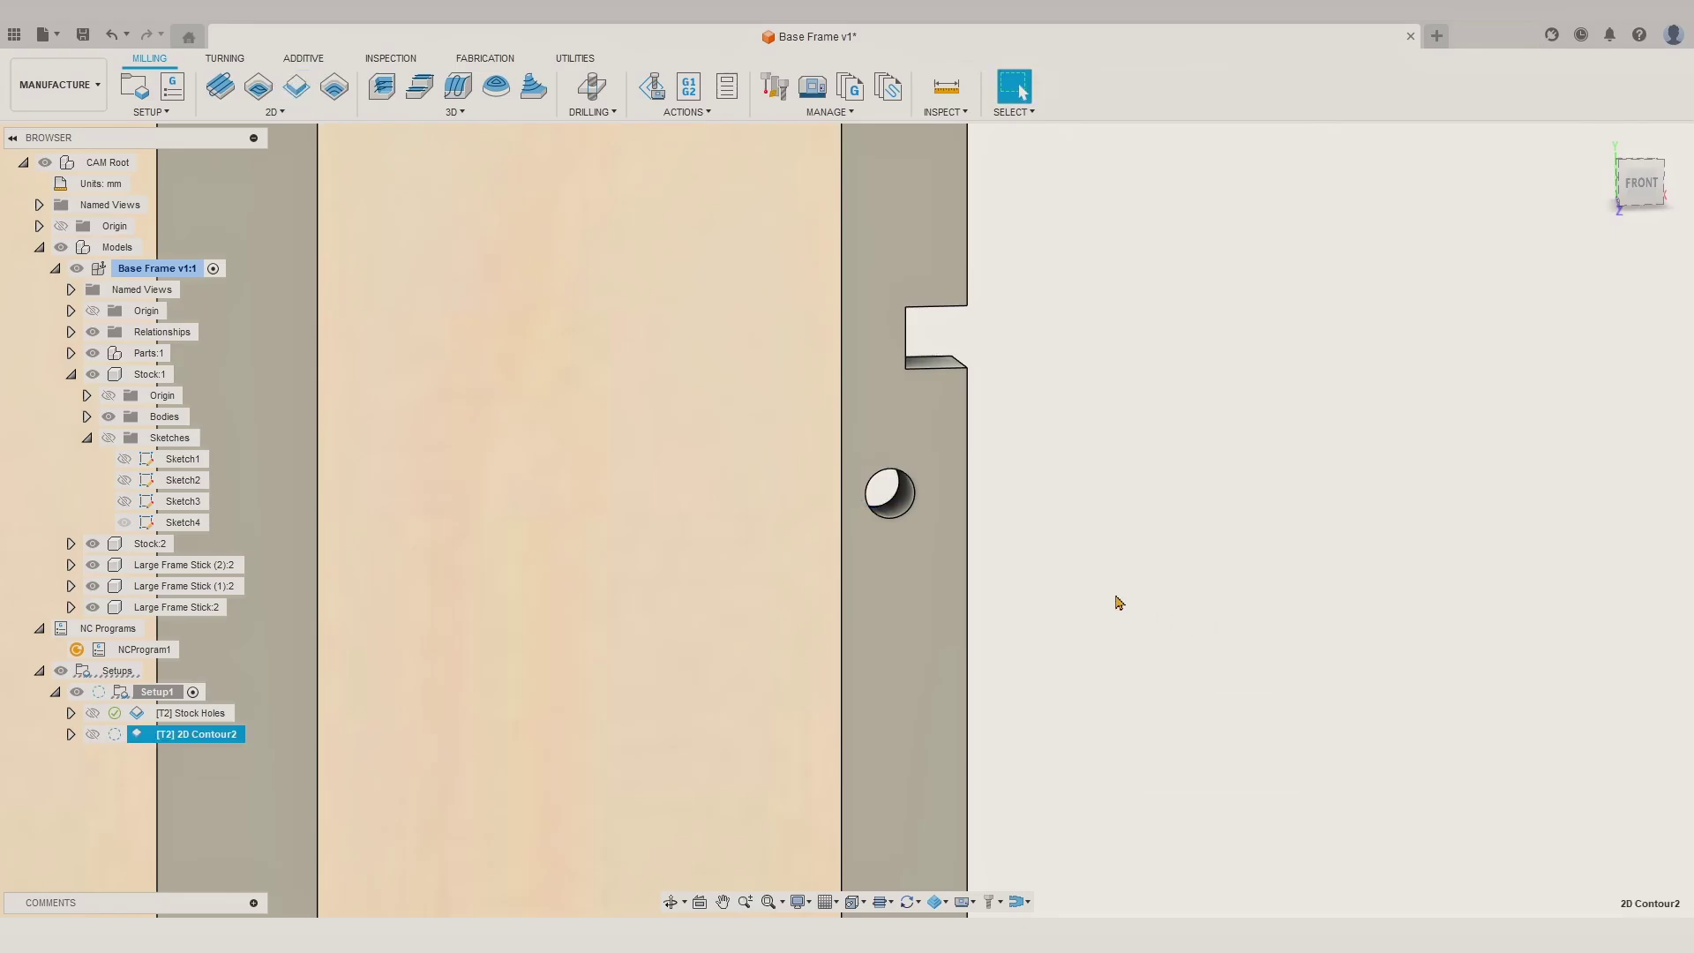
scroll(900, 529, down, 4)
scroll(909, 529, down, 3)
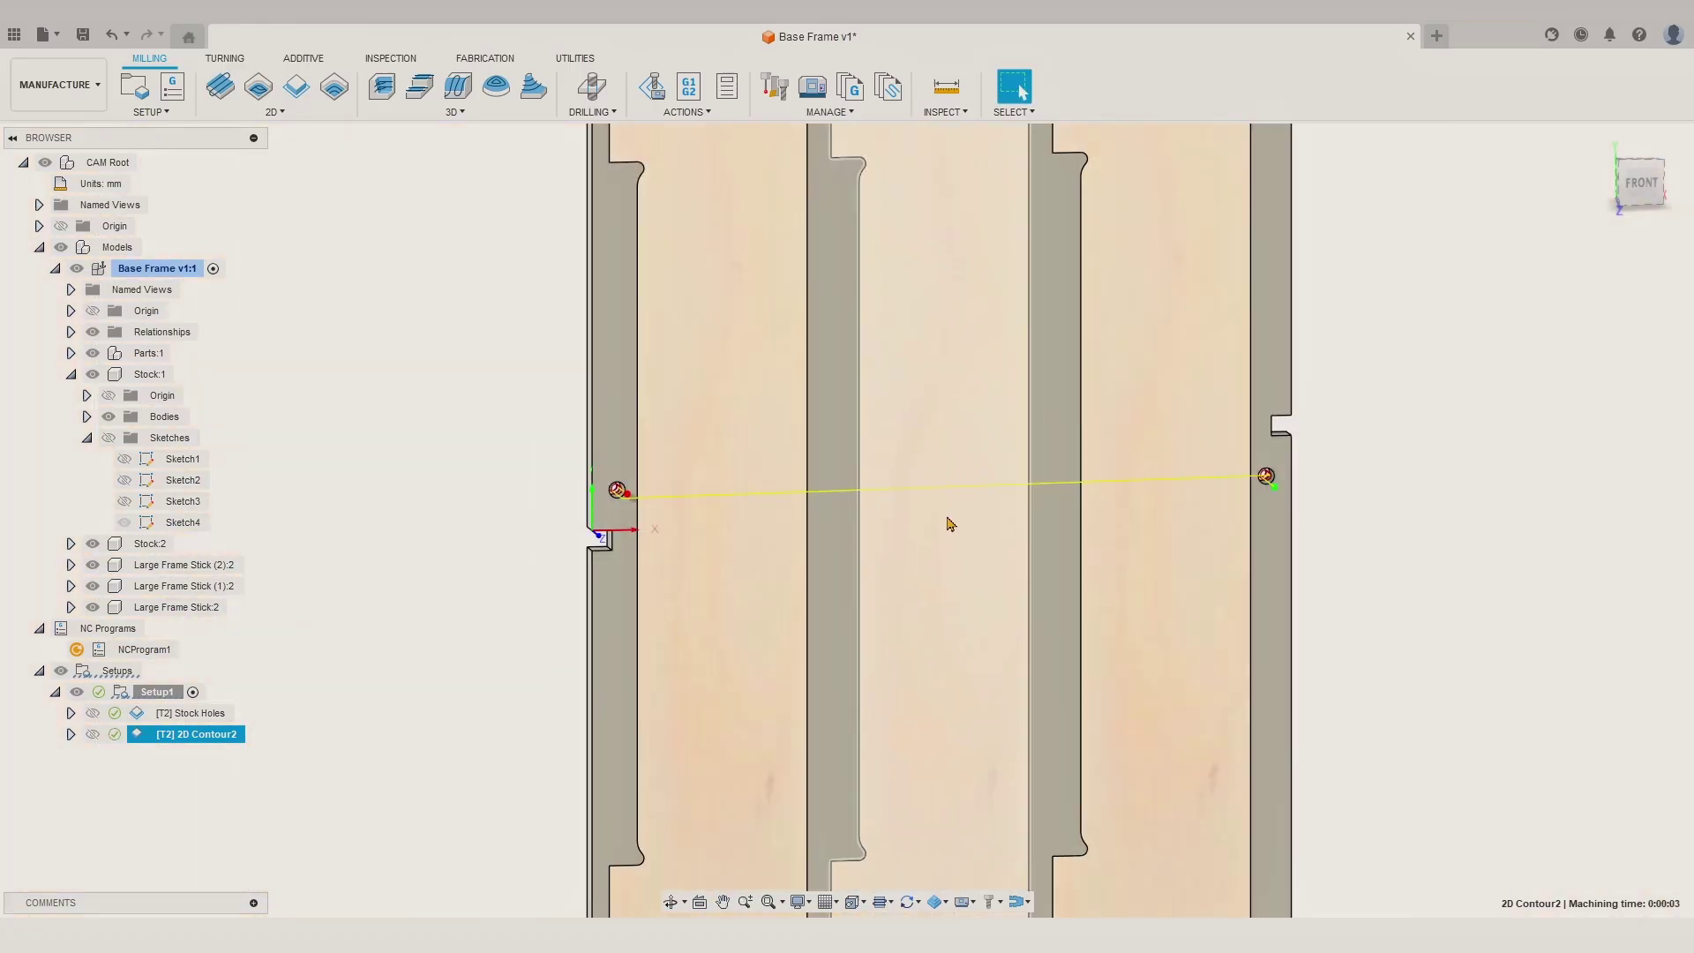
Step: Show the 2D Contour2 toolpath and hide the Stock:1 bodies to expose the frame sticks' edges
scroll(521, 520, up, 1)
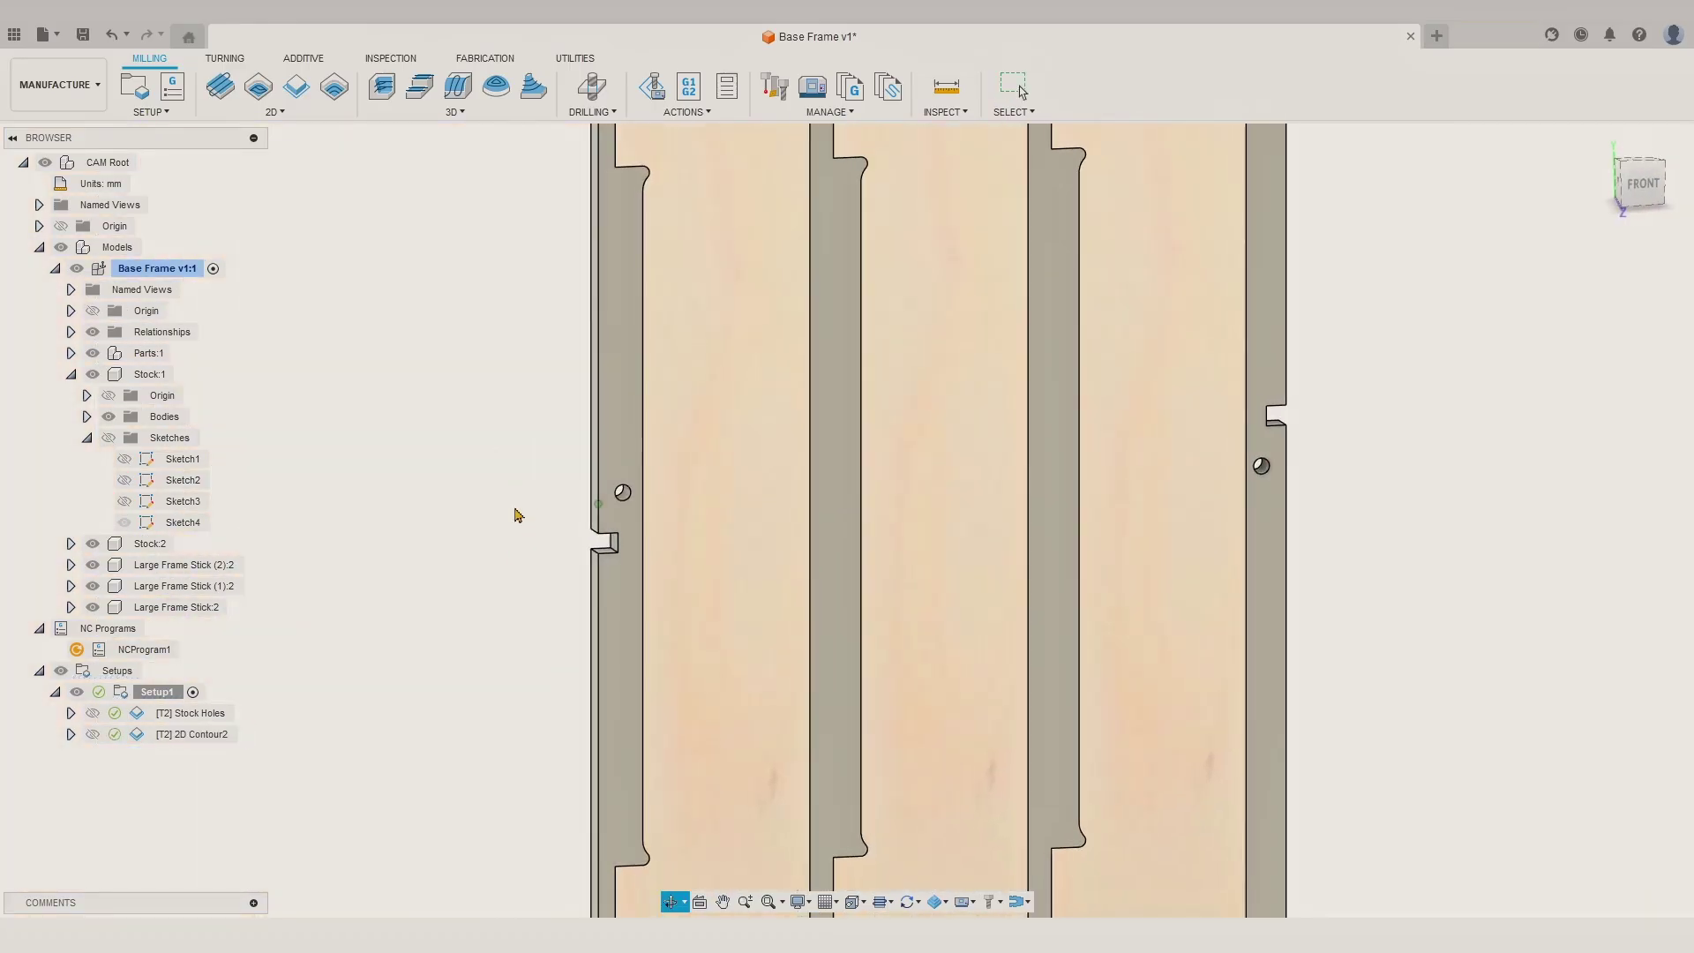
scroll(441, 600, down, 3)
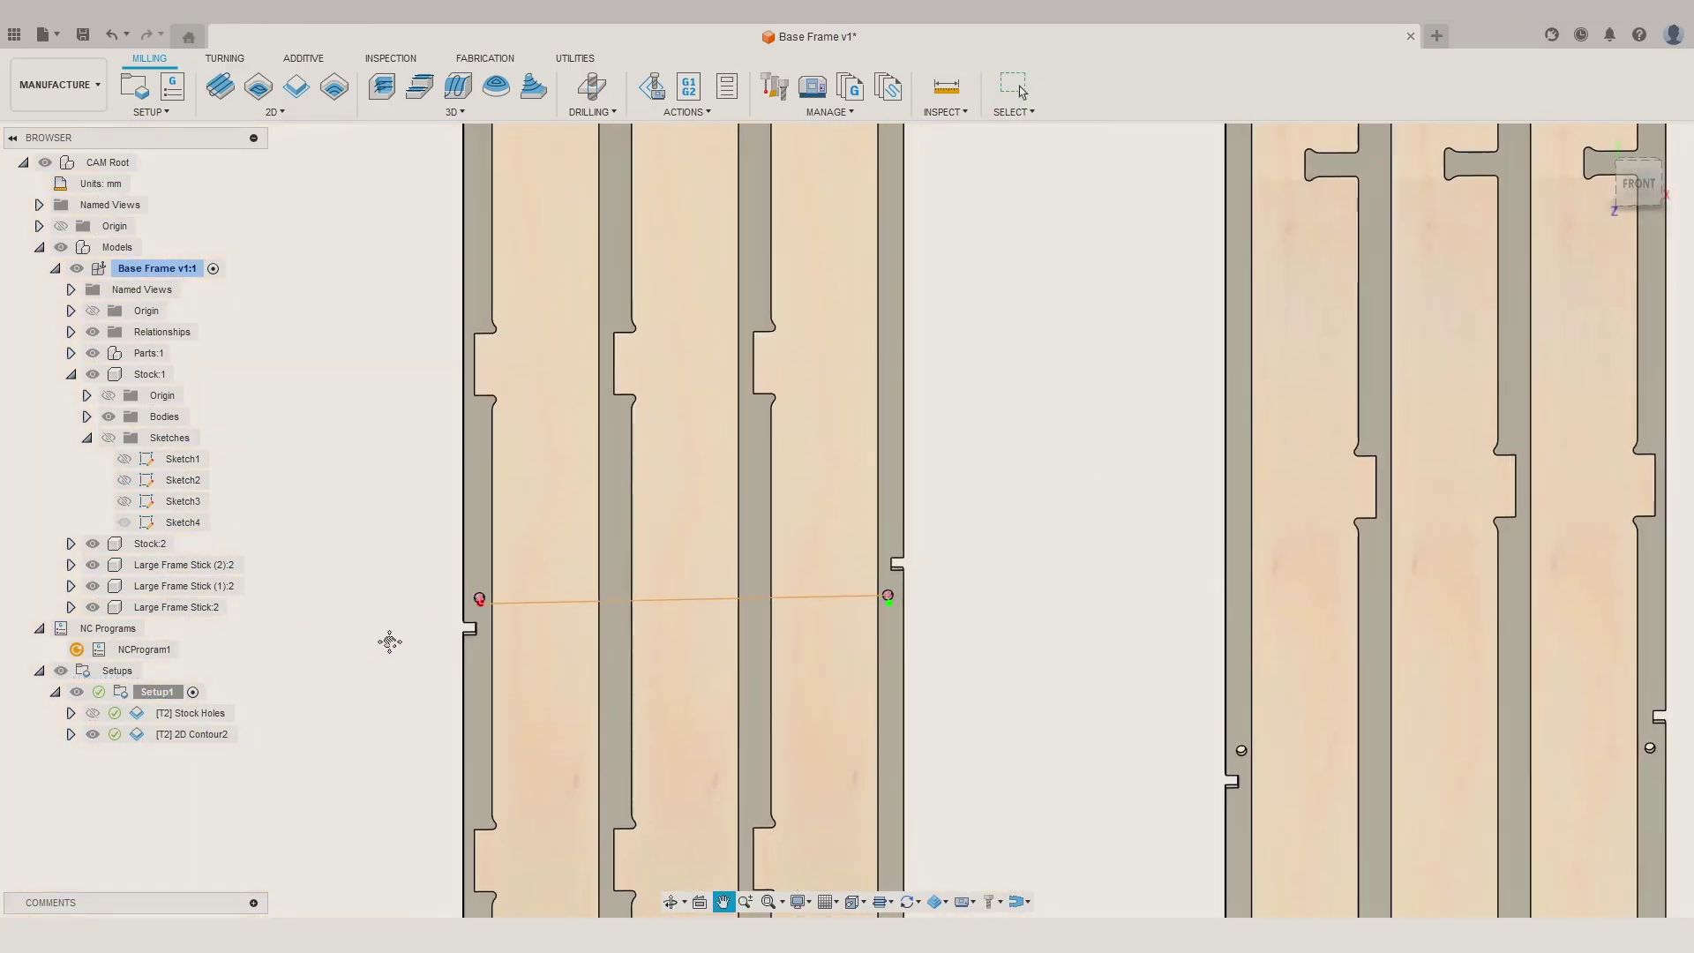
click(459, 587)
click(109, 417)
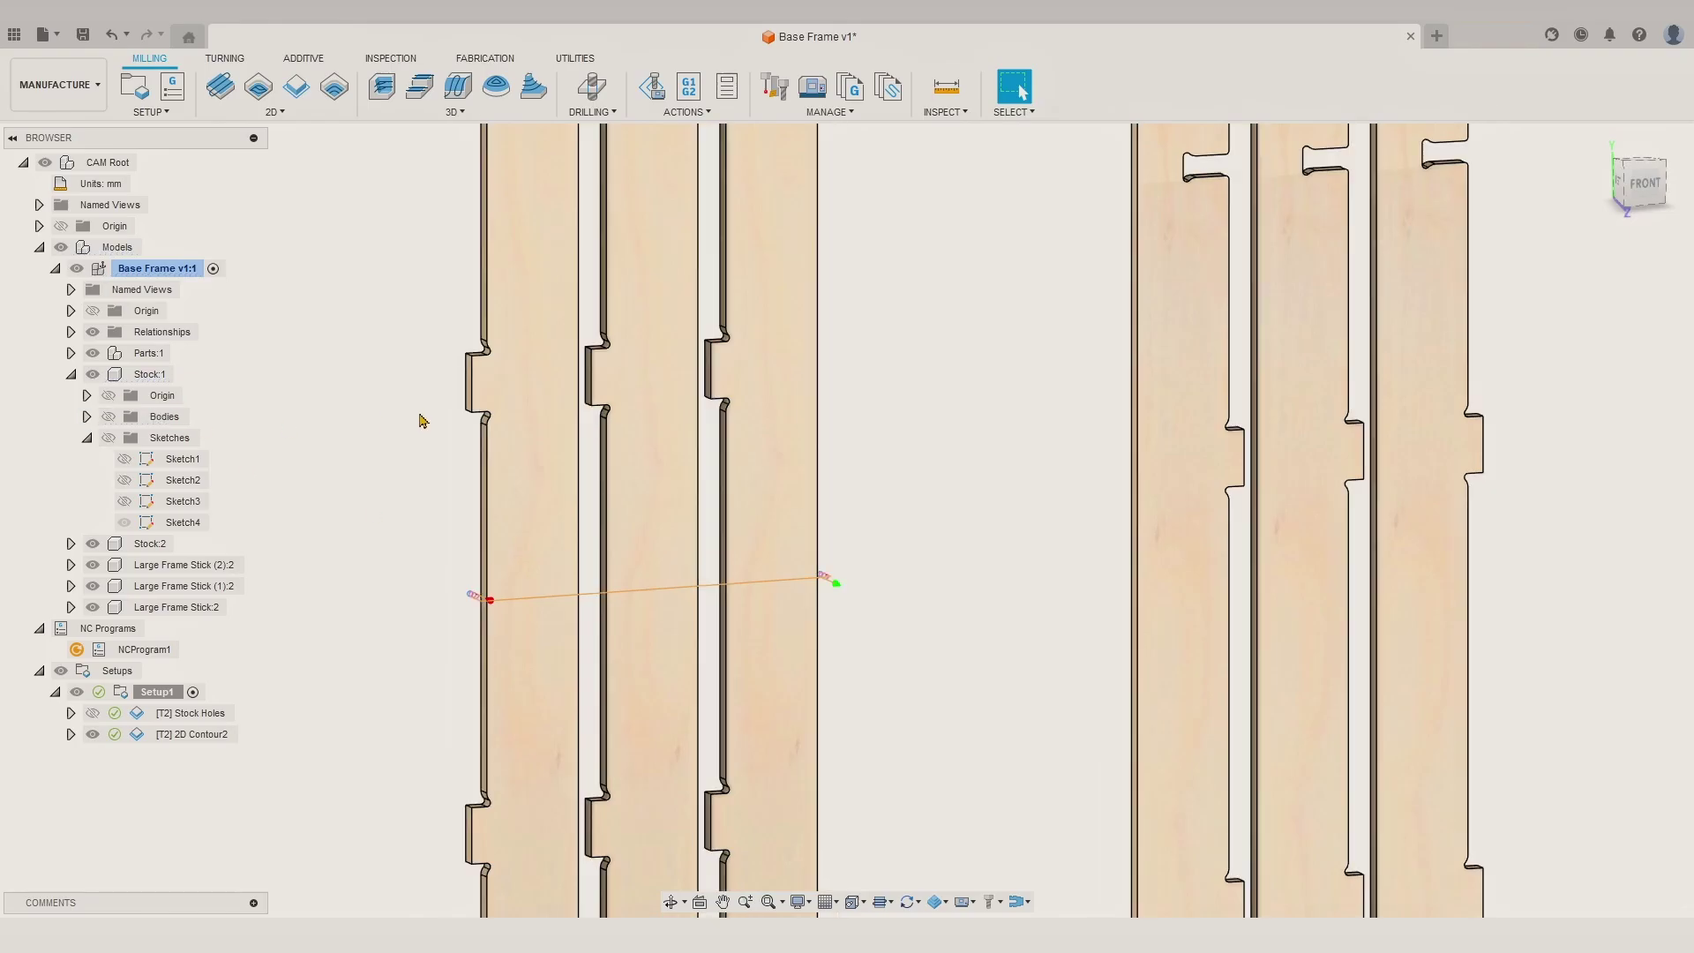
Step: Start a third 2D Contour and select the bottom outlines of the left board's three frame sticks
click(288, 97)
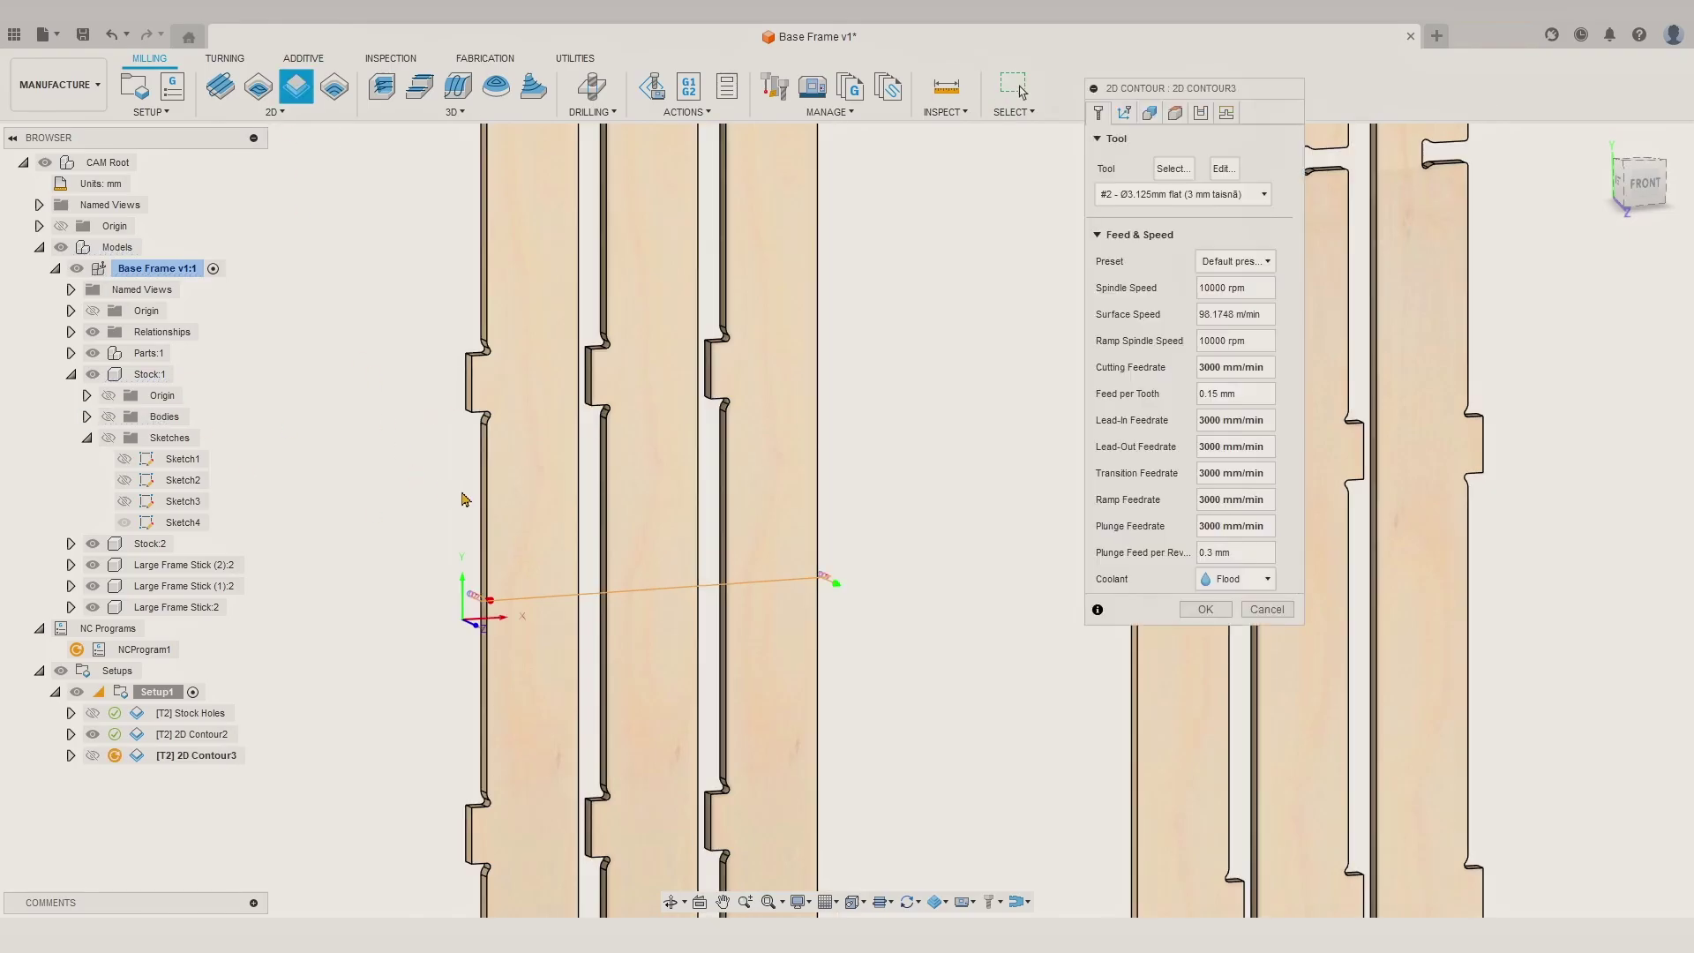
click(486, 496)
click(672, 490)
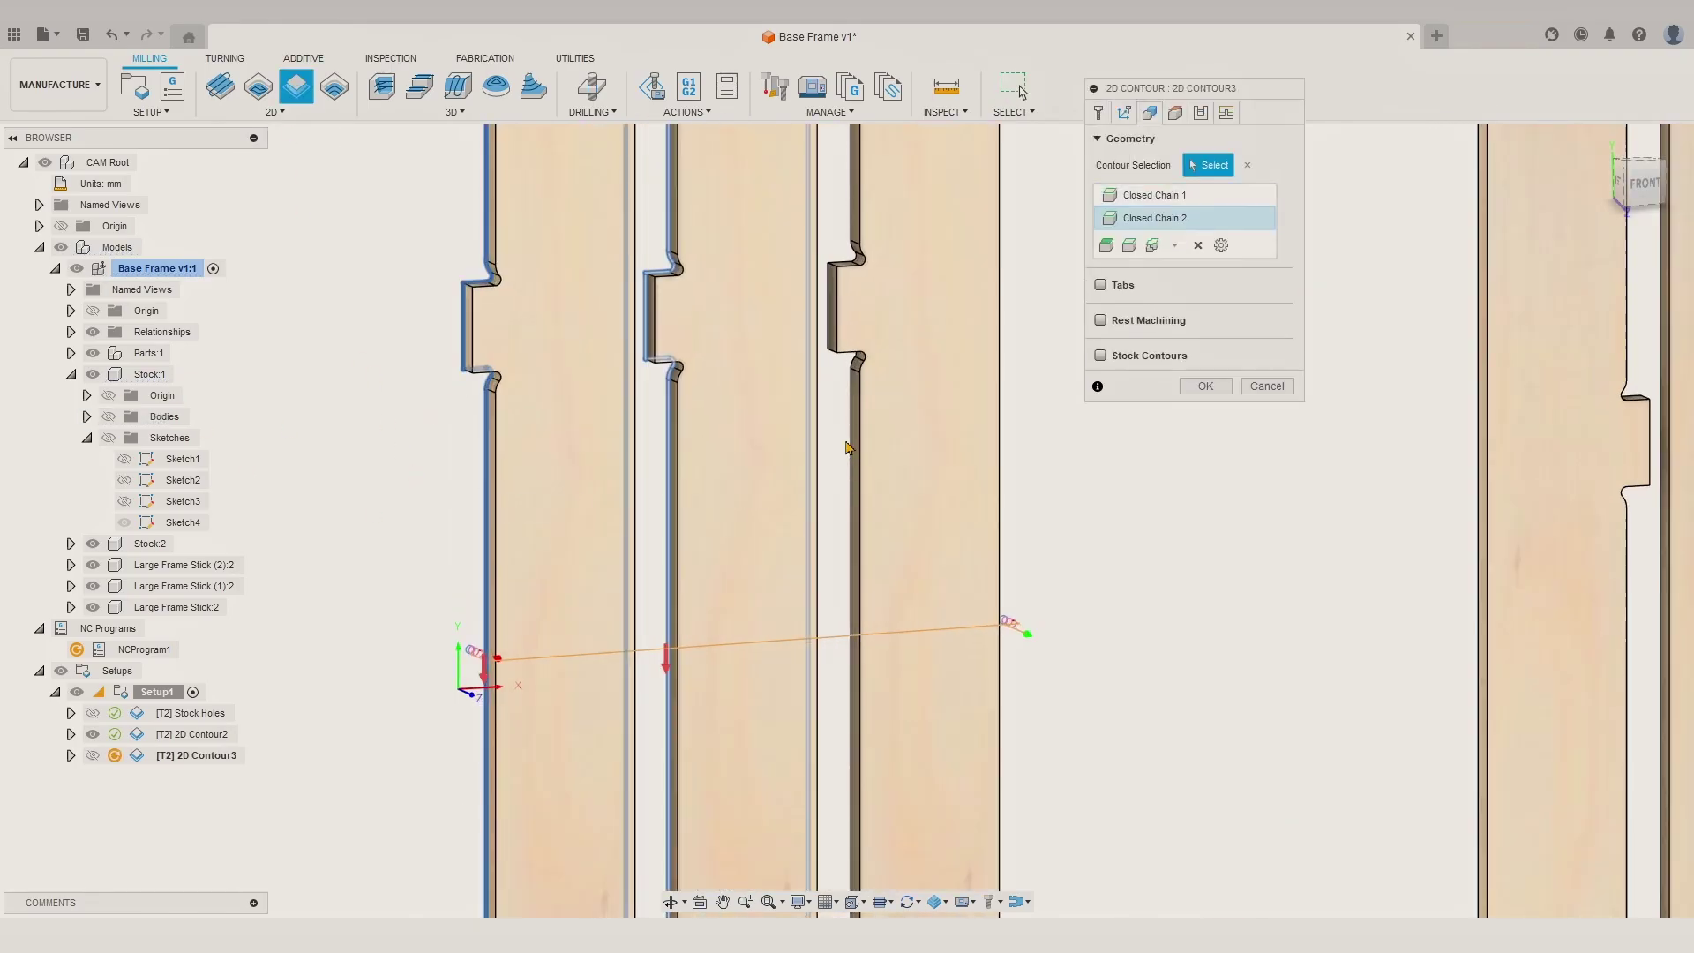
click(854, 463)
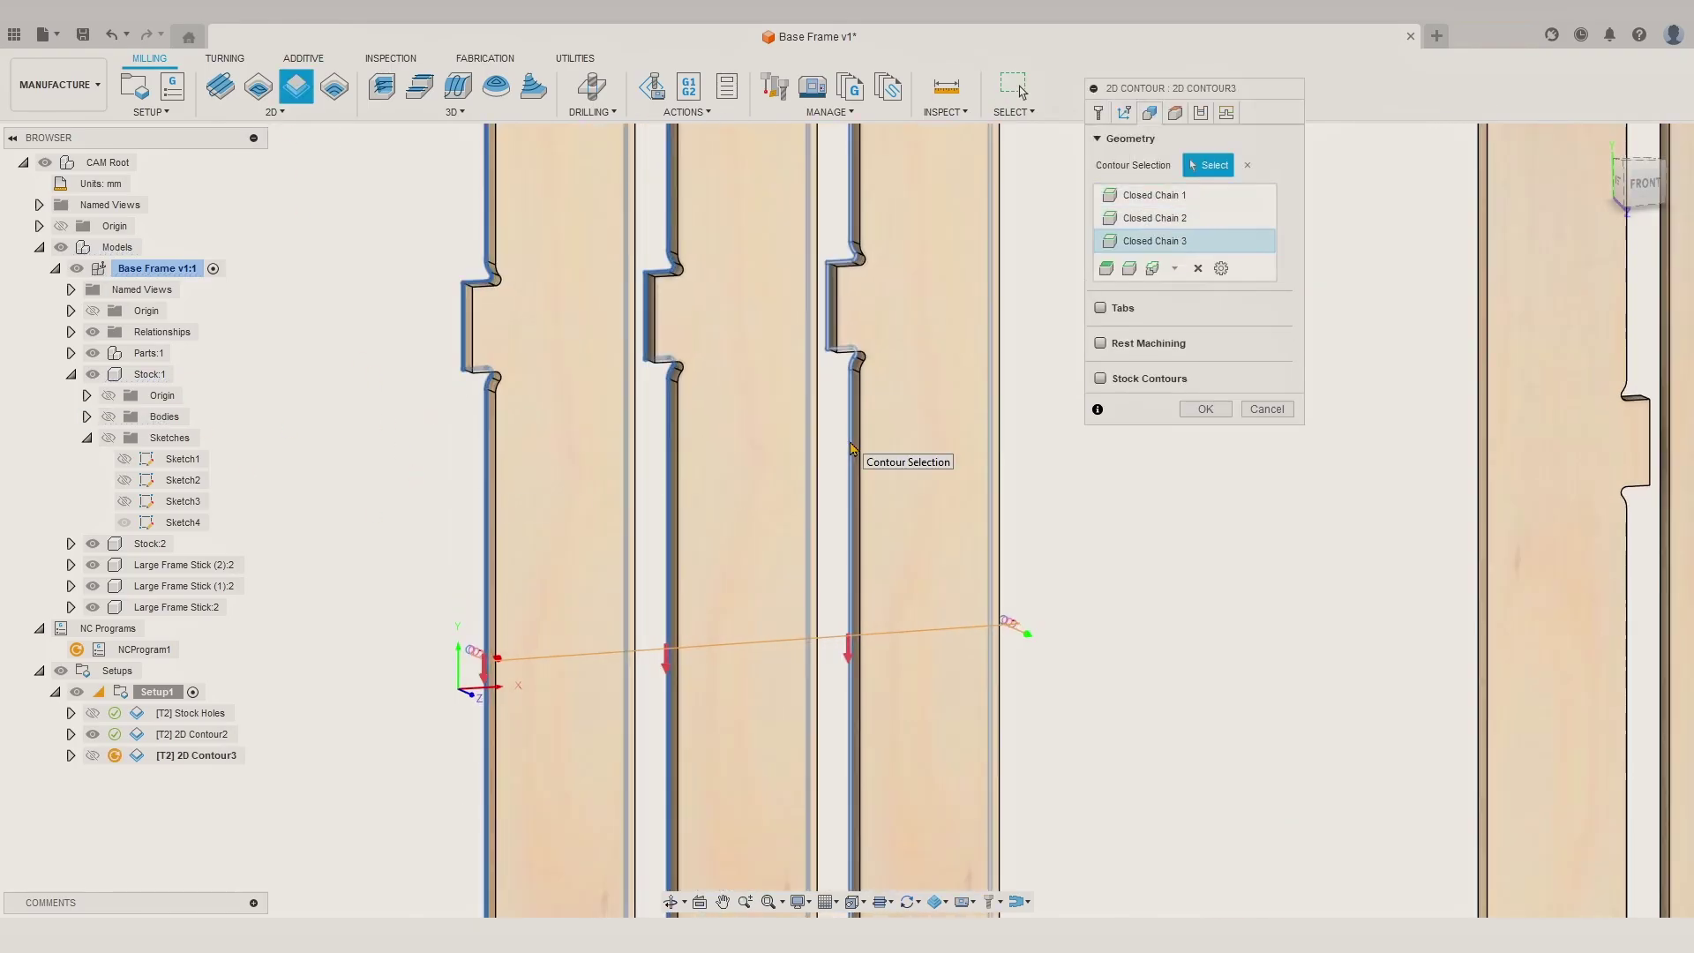
Step: Show the Stock:1 bodies and Sketch4, and set the left board's upper machining zone rectangle as the stock contour
click(109, 417)
shift+middle_drag(300, 501, 323, 484)
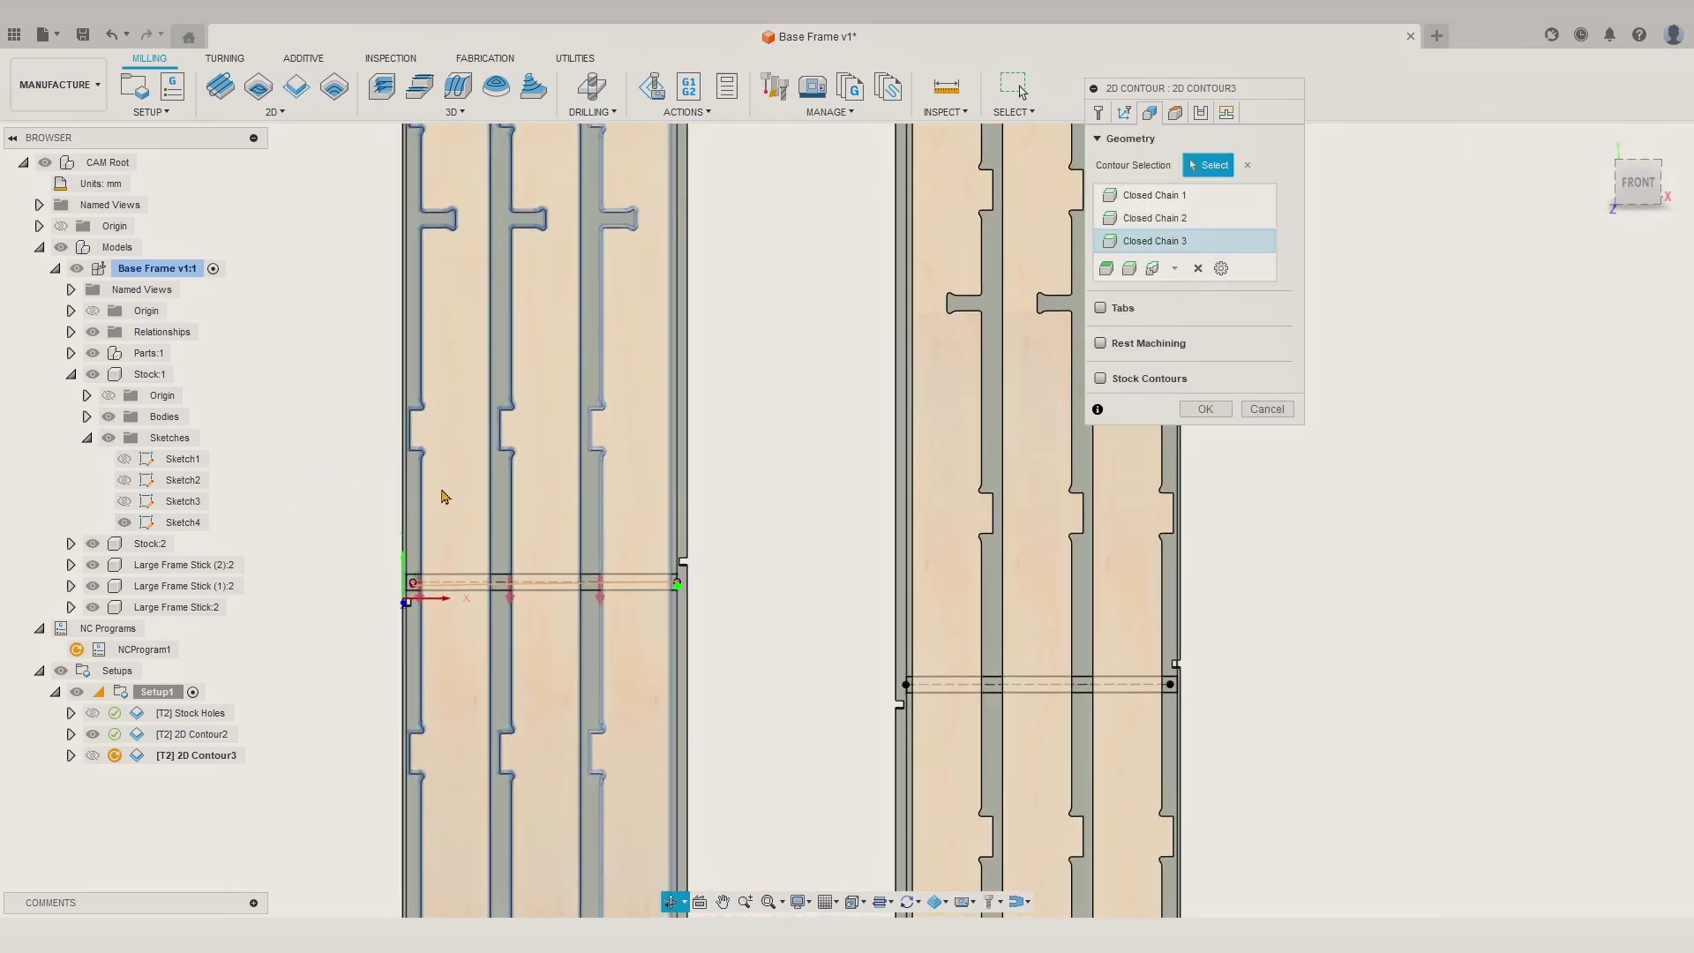
middle_drag(442, 495, 570, 508)
click(1100, 377)
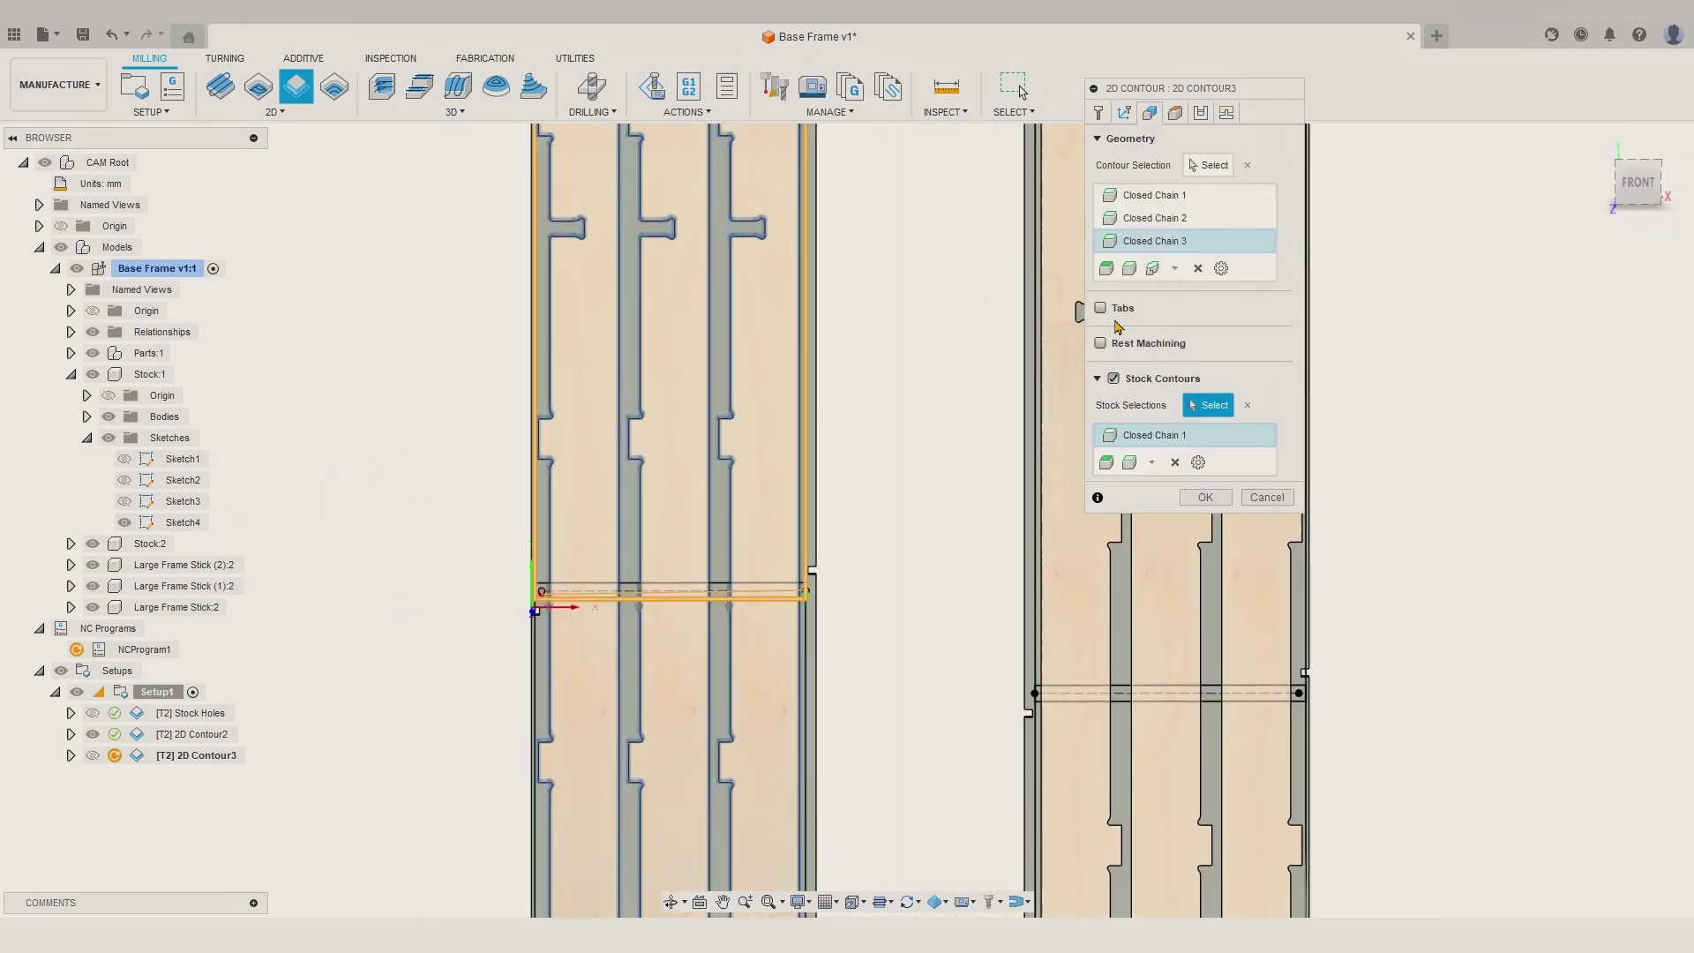
Step: Enable rectangular tabs 12 mm wide and 1.7 mm high at 0 mm distance, with 24 manual tabs along the upper zone's stick edges
click(1101, 309)
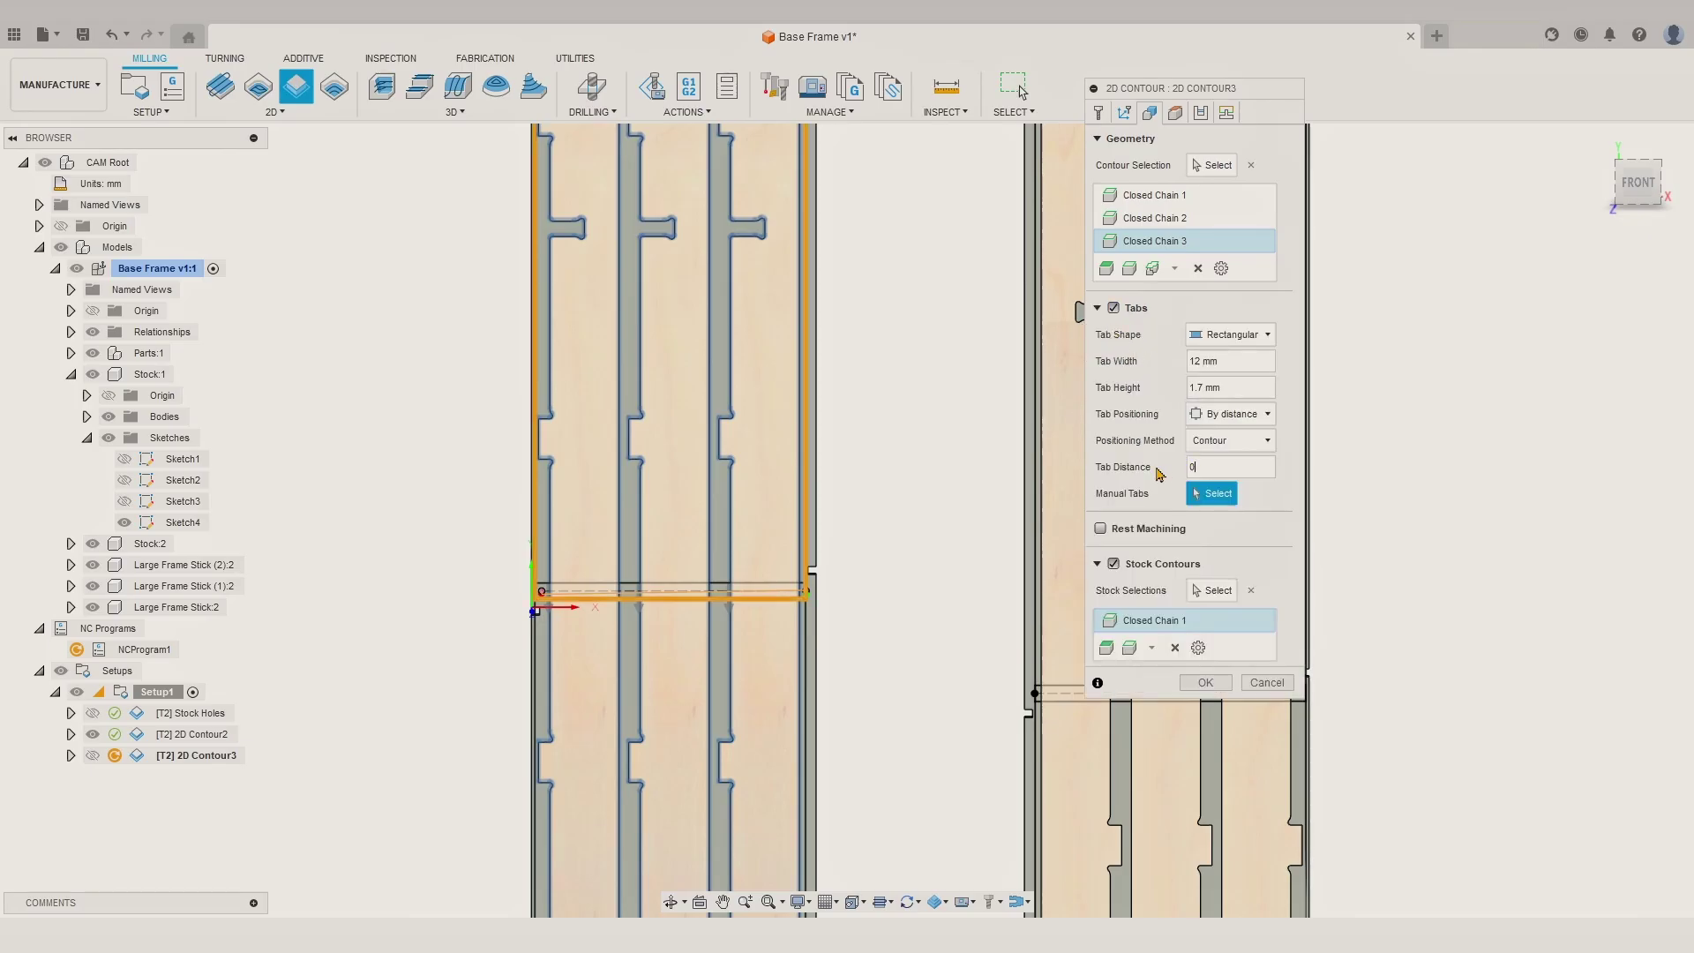
middle_drag(854, 388, 775, 606)
click(475, 766)
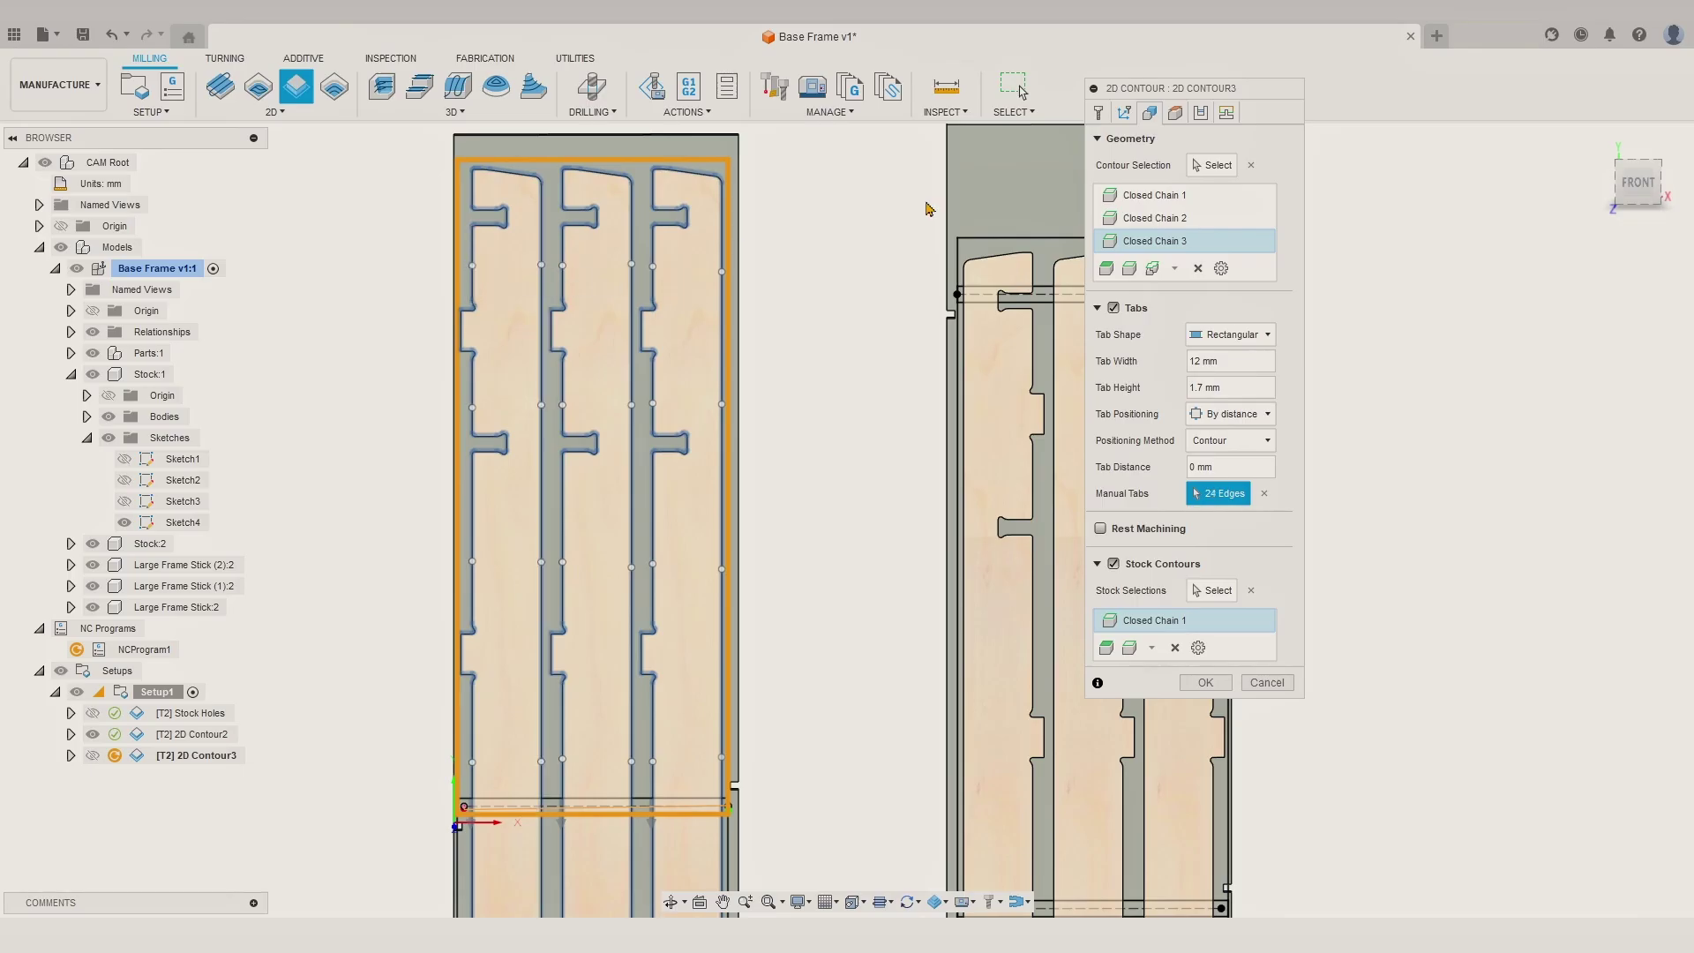
Step: Enable Stock to Leave with -0.3 mm axial for the frame stick contour and open its linking settings
click(1103, 117)
click(1119, 115)
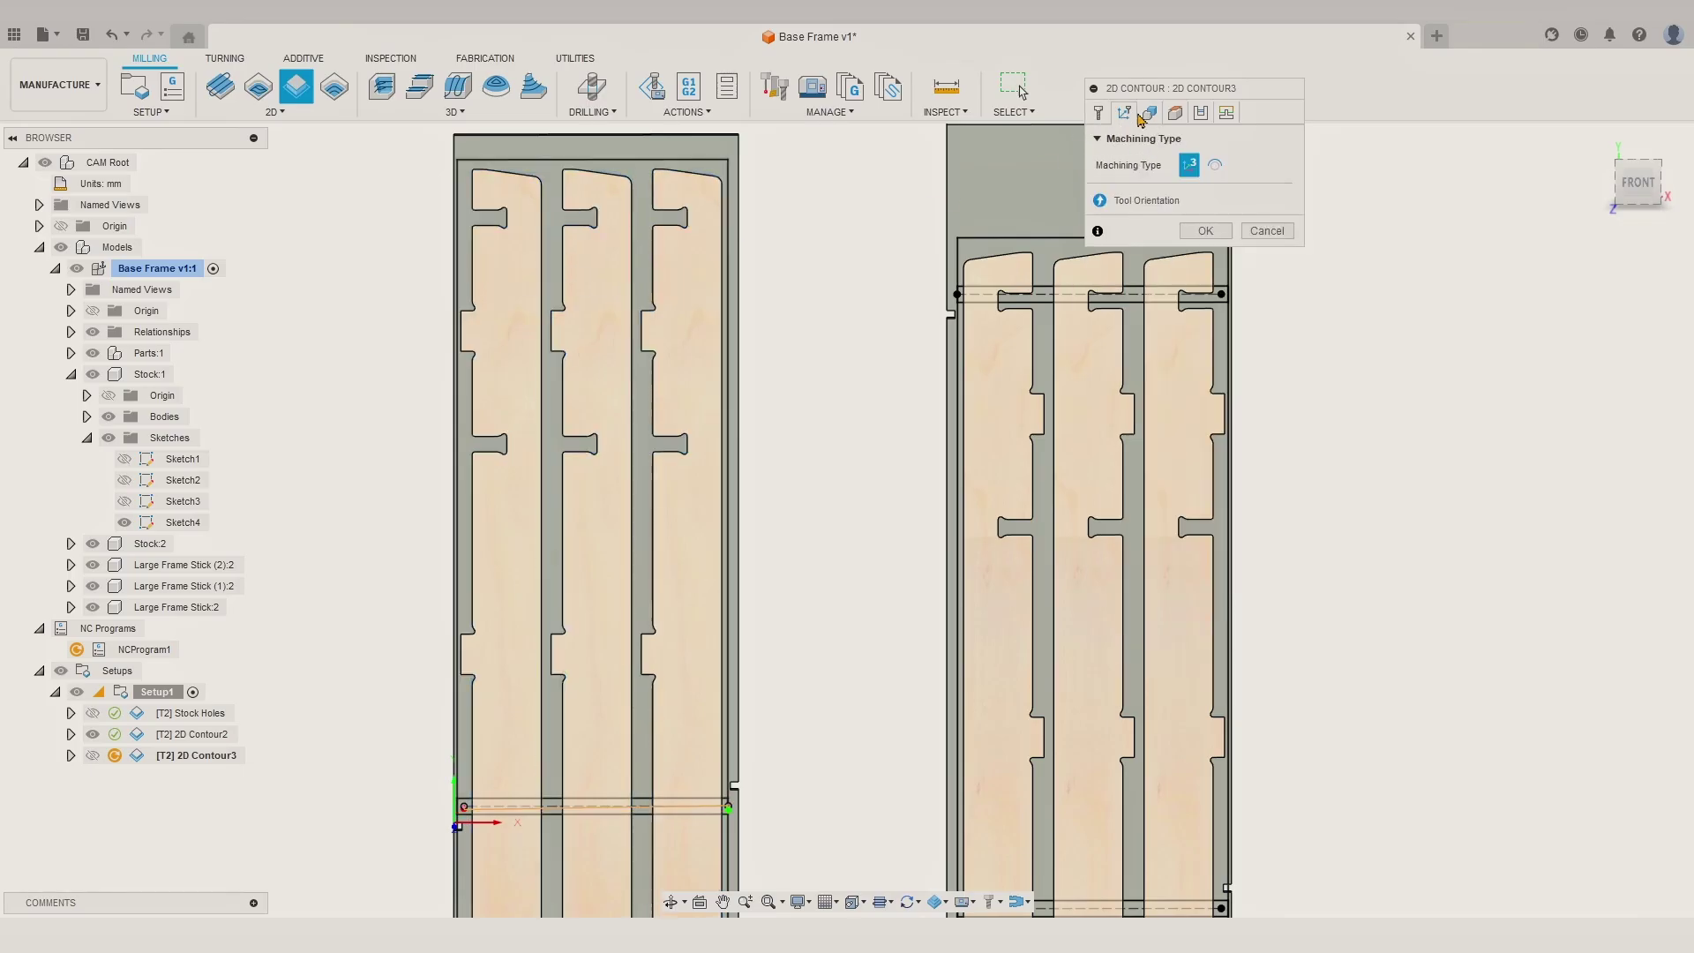
click(1151, 115)
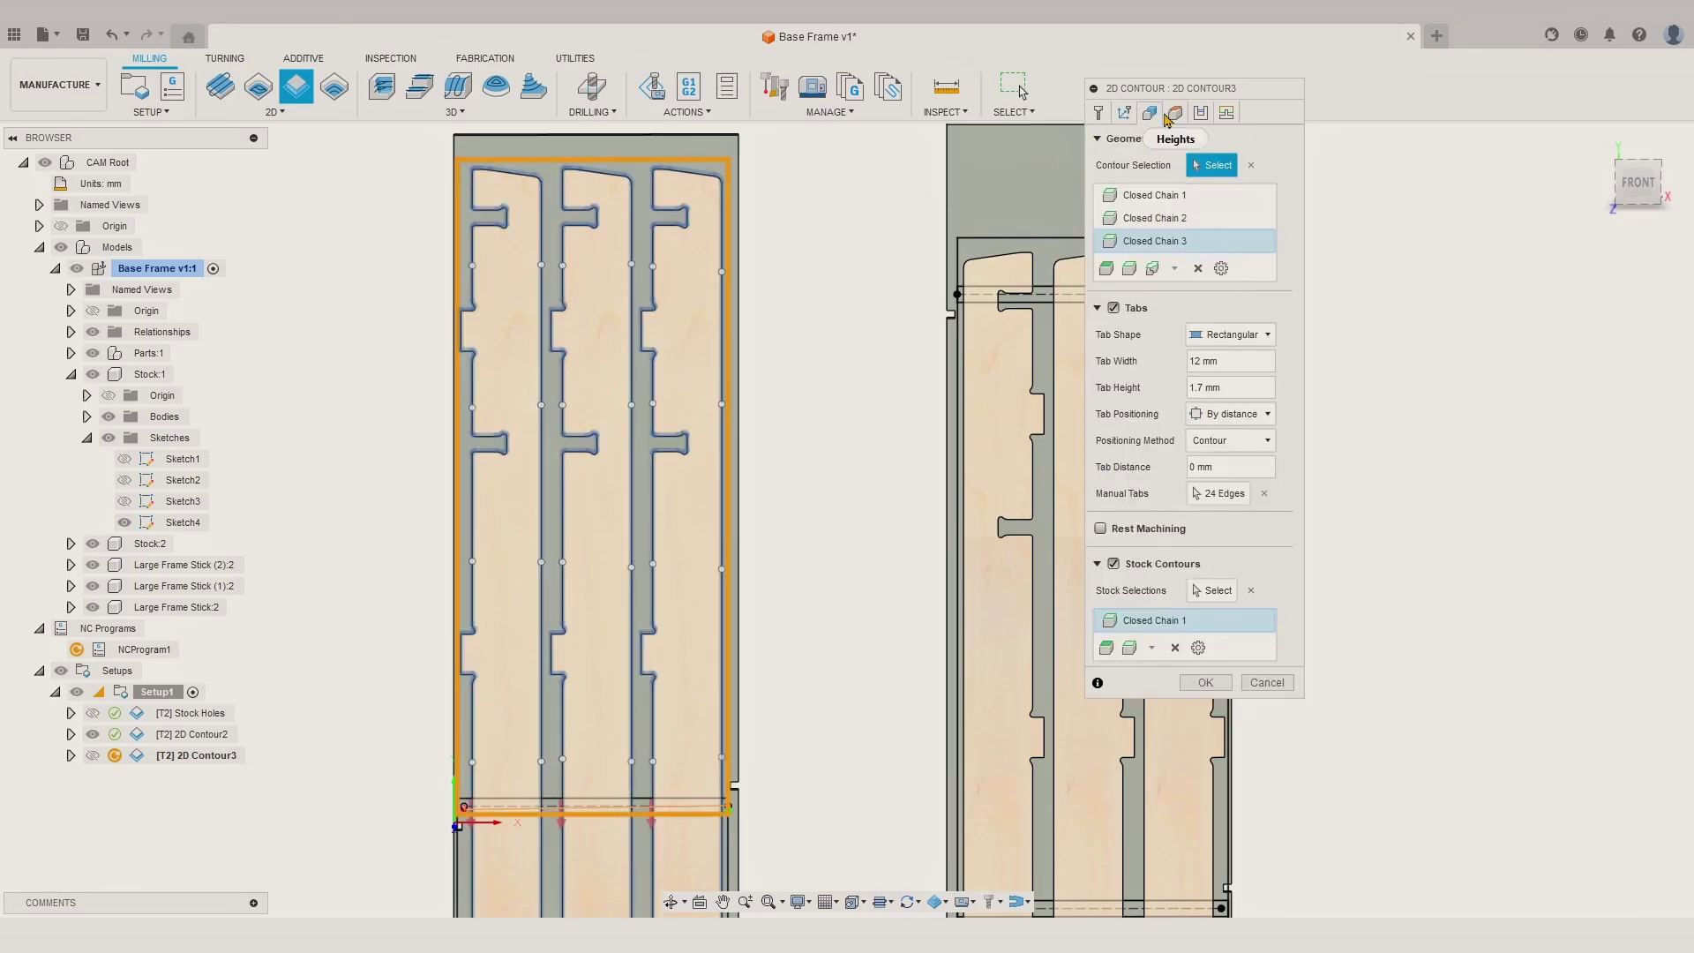
click(1173, 113)
click(1199, 114)
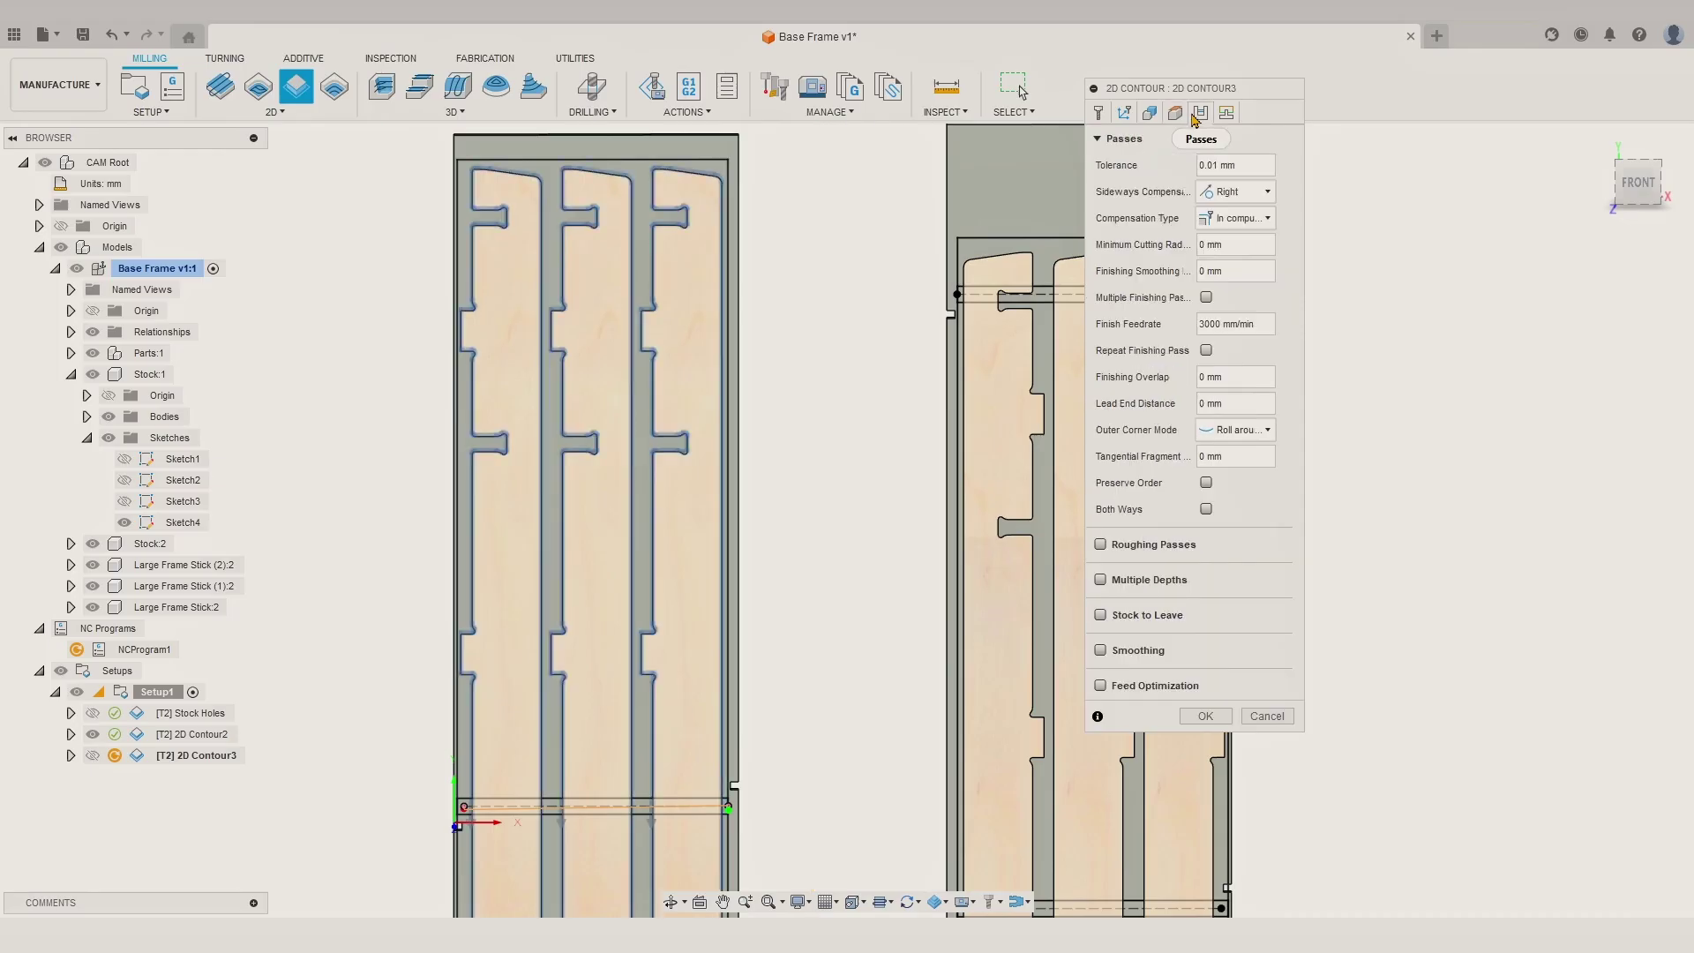
click(1101, 616)
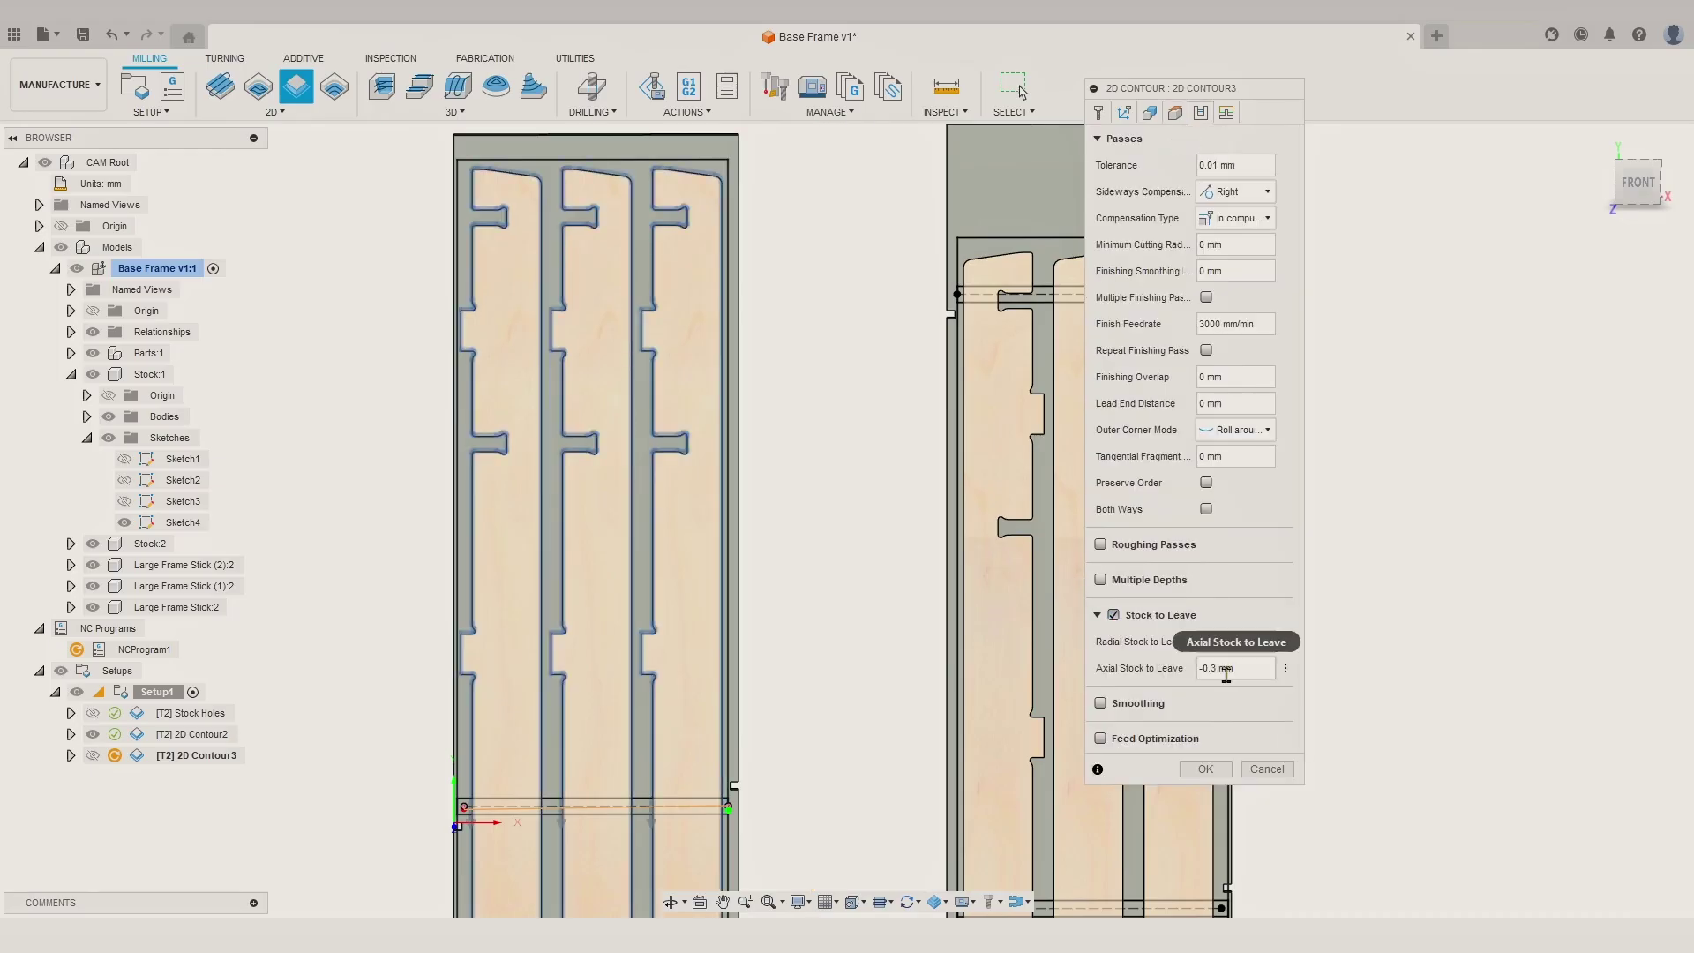
click(1226, 113)
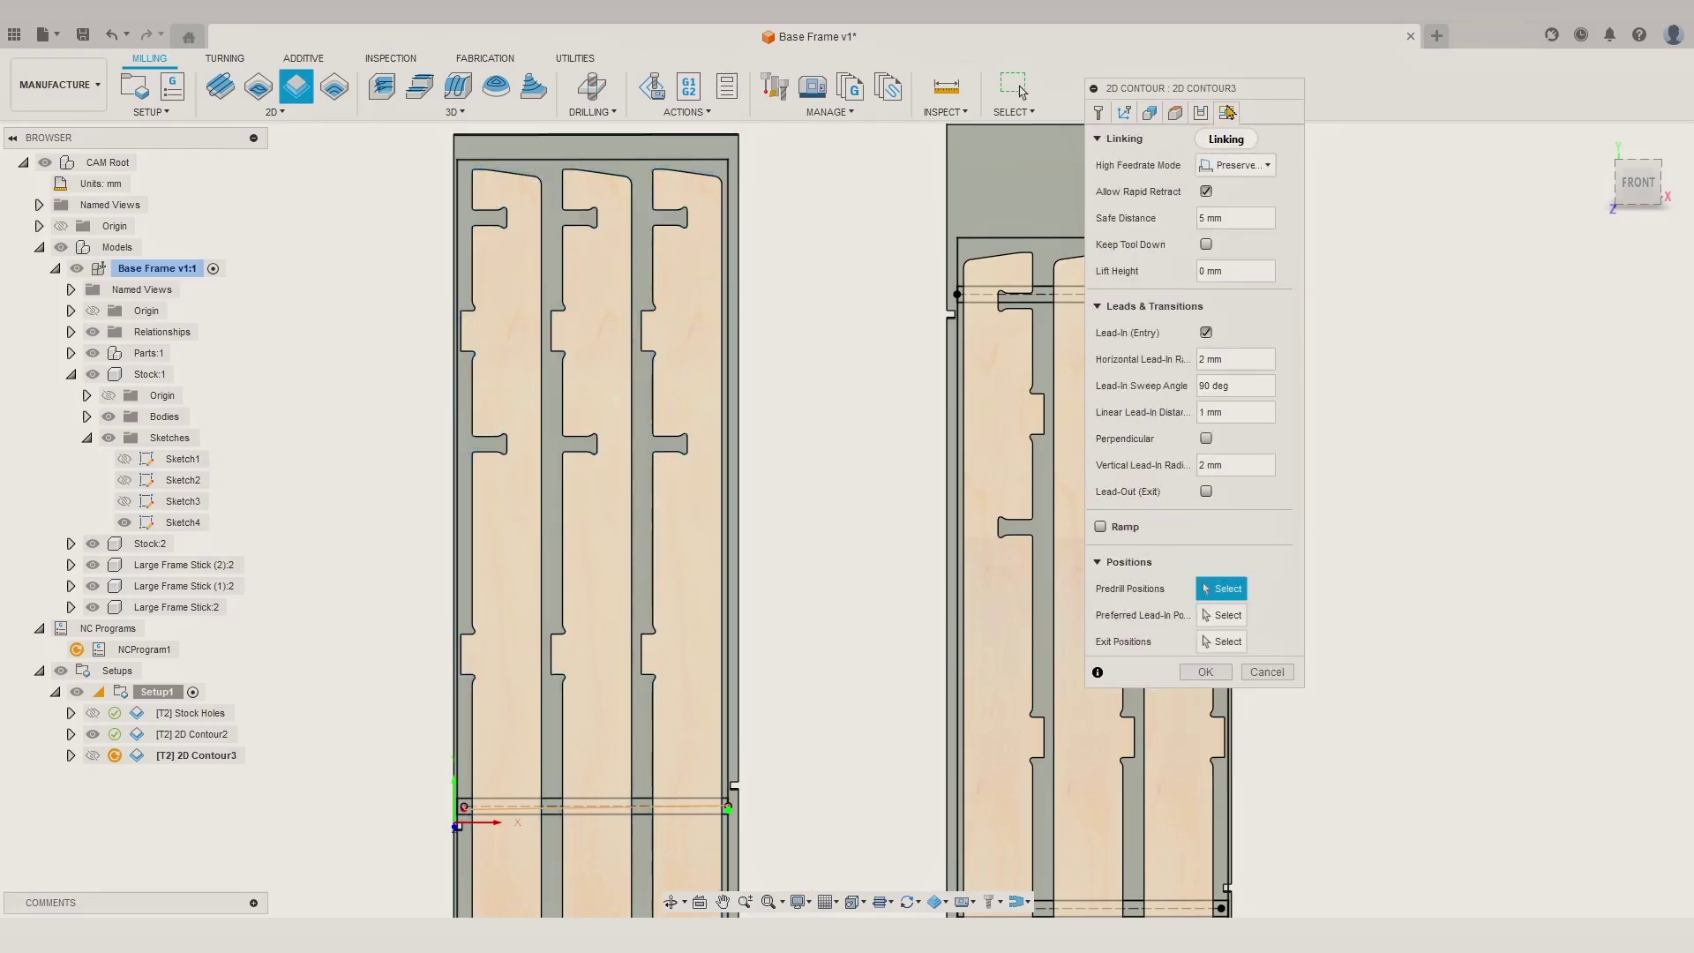
Step: Disable lead-in for the left board's upper zone stick contour, accept the operation and show its toolpath
click(1206, 333)
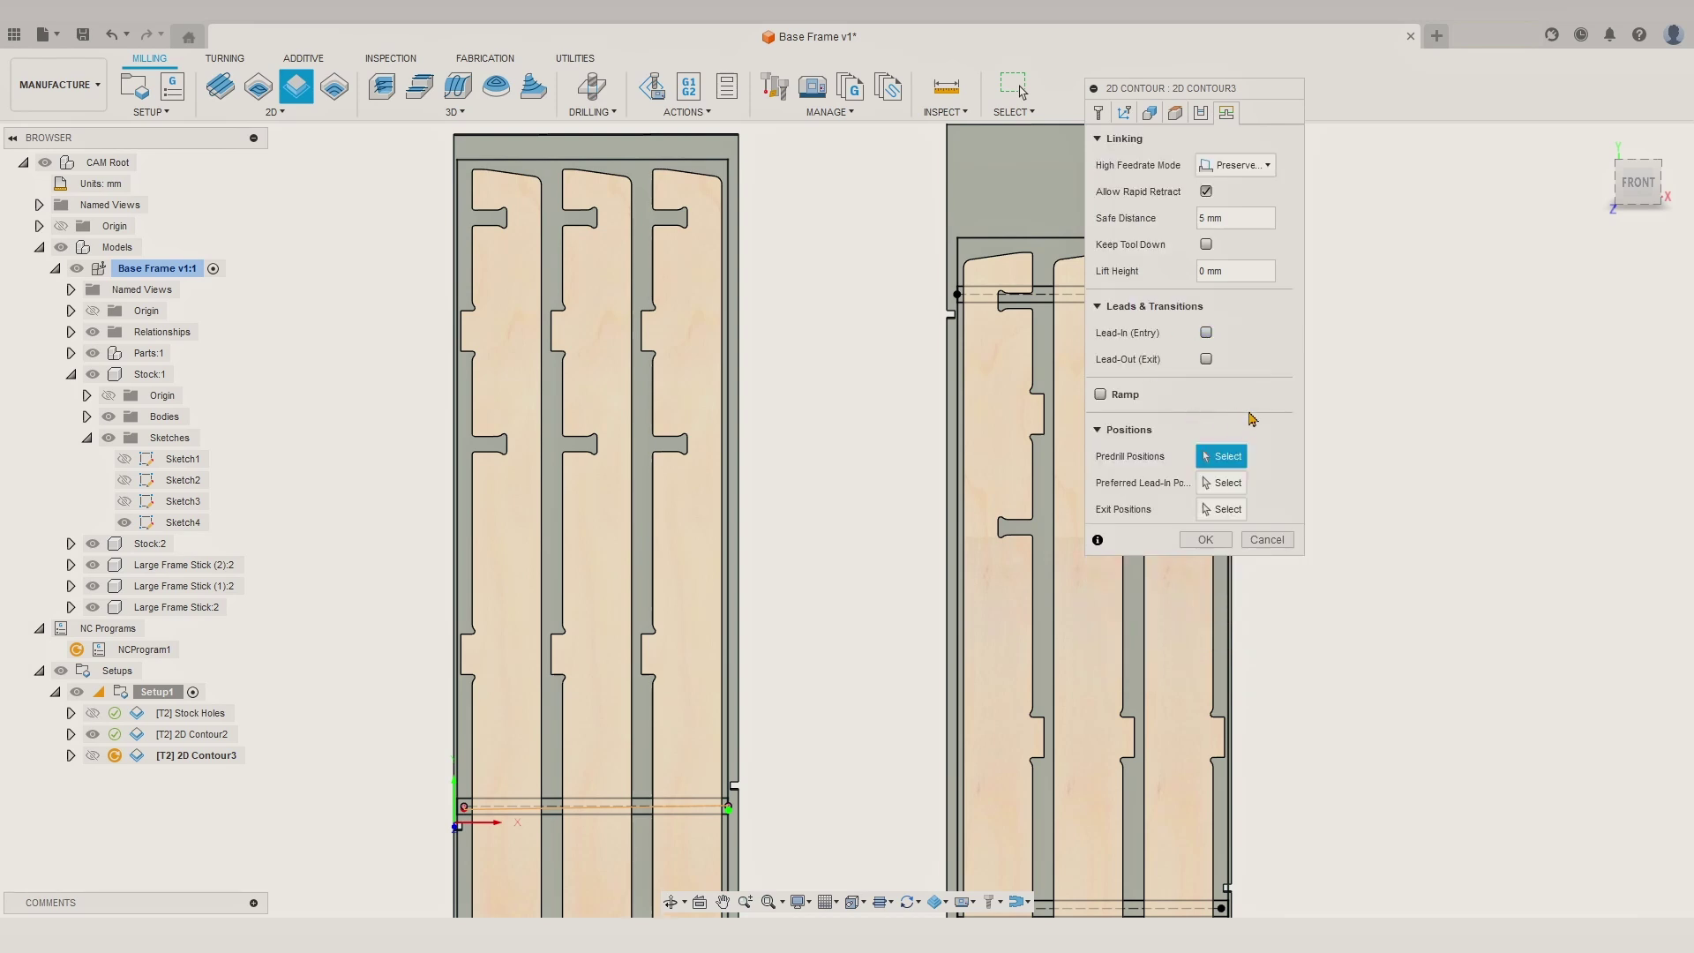
click(1205, 540)
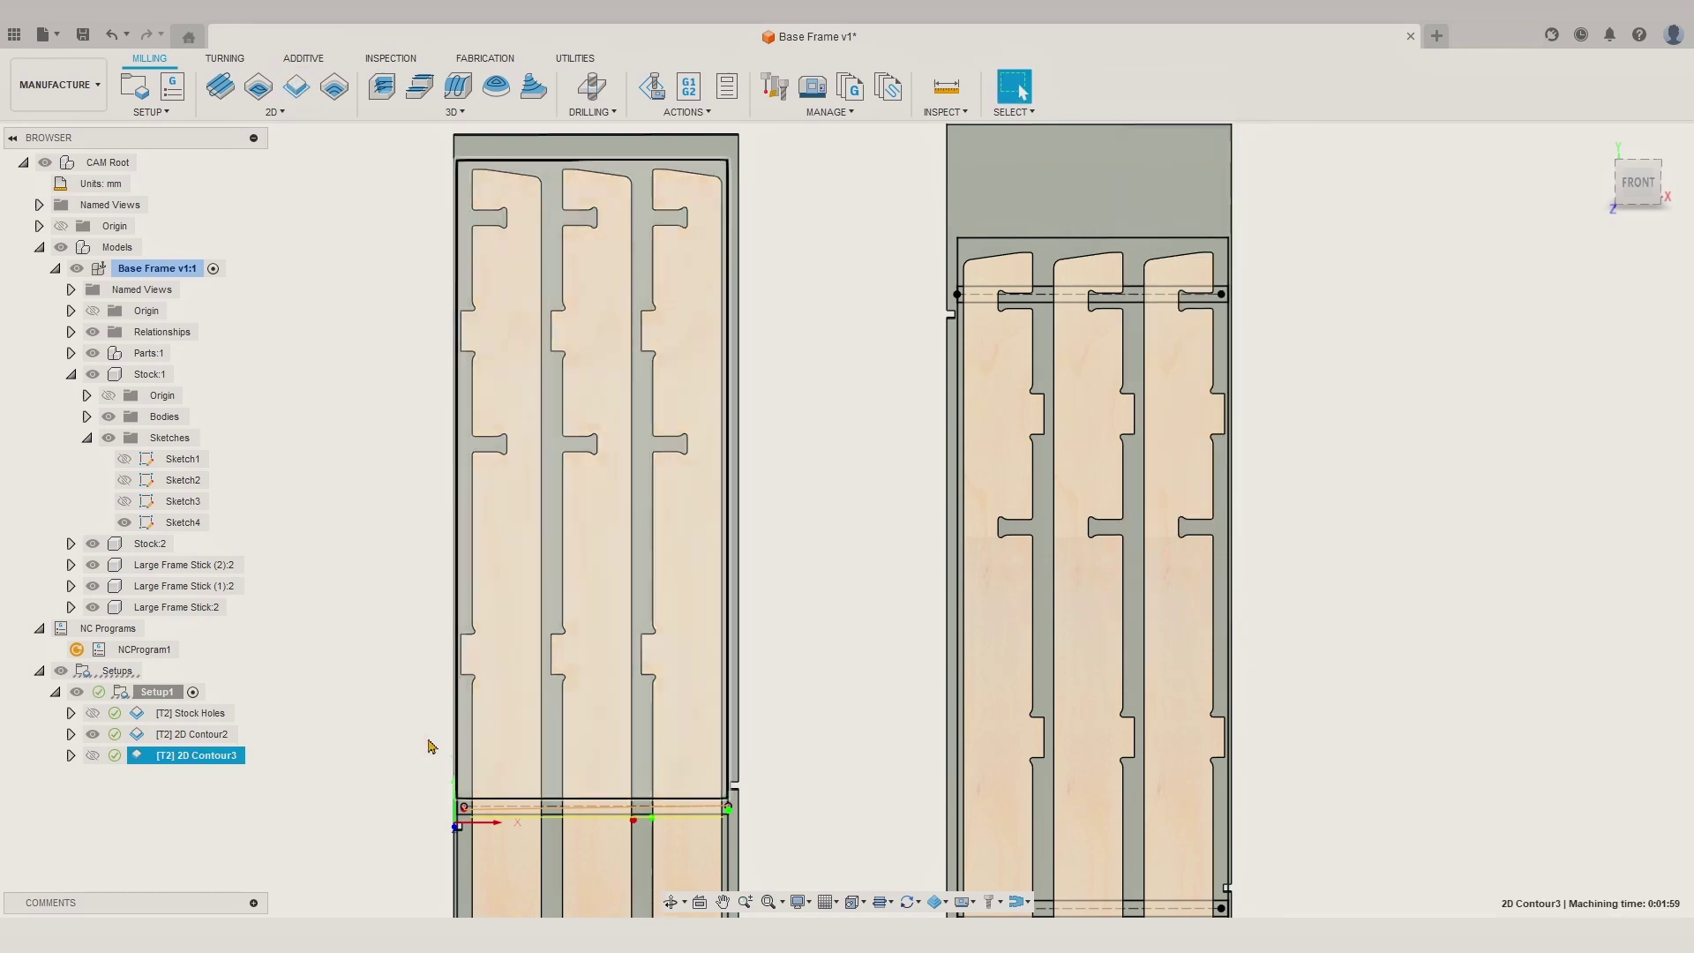
click(92, 756)
scroll(586, 692, up, 3)
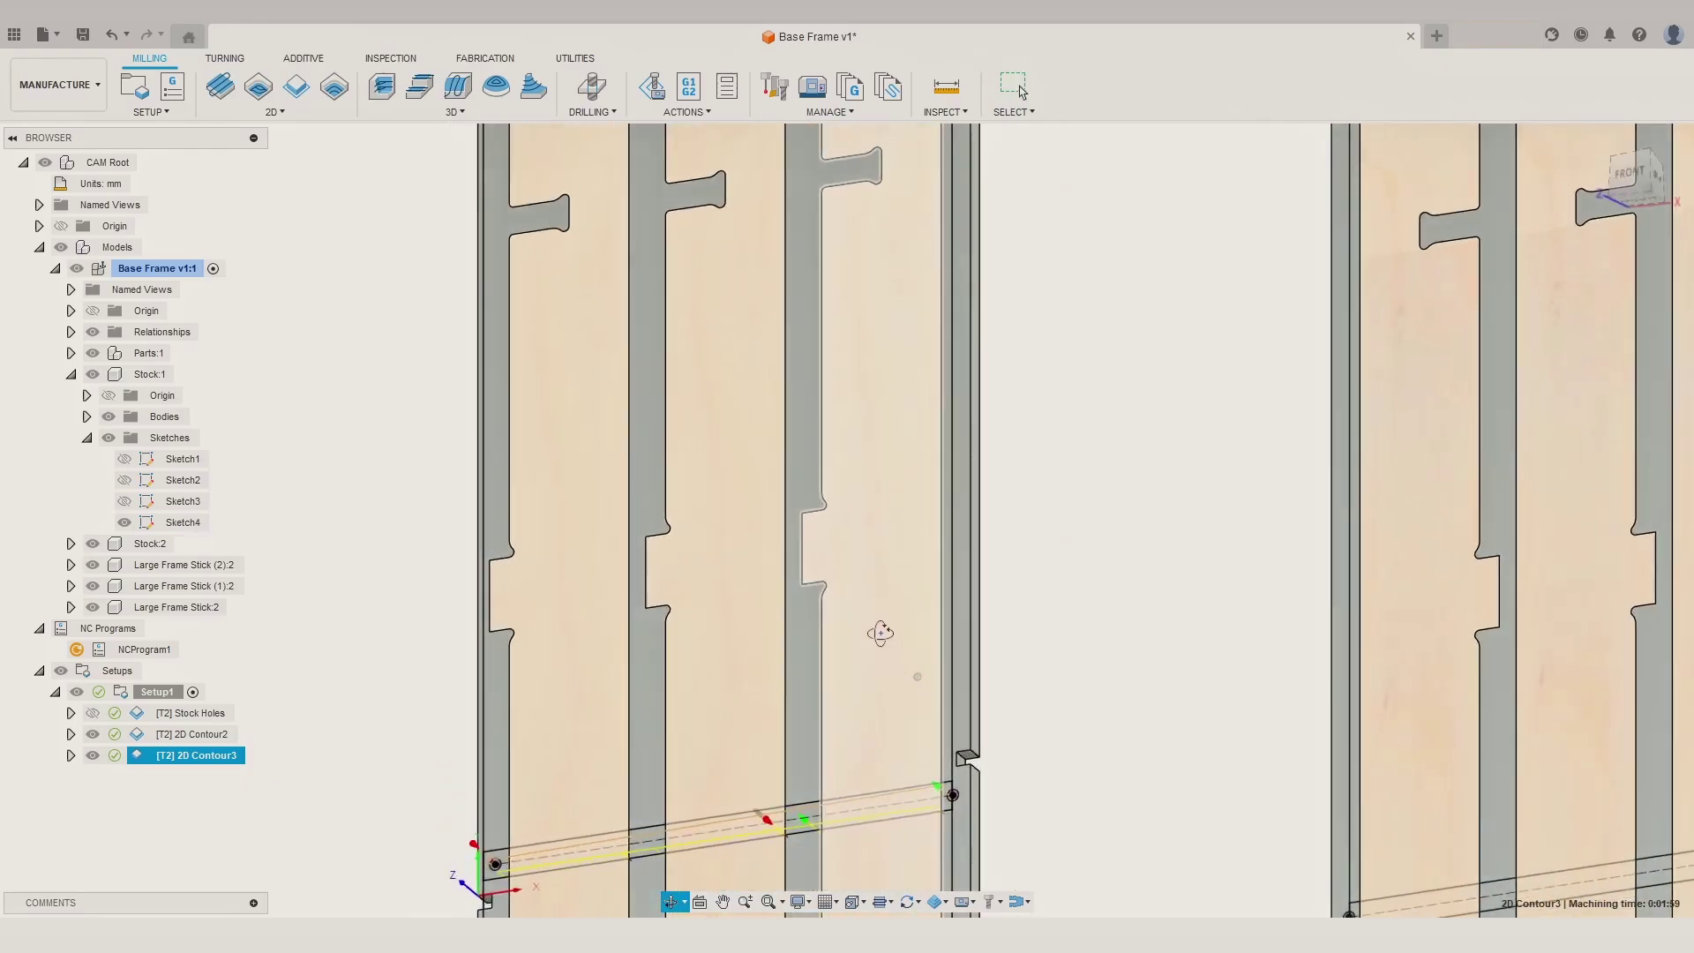
shift+middle_drag(877, 635, 997, 731)
scroll(944, 749, down, 4)
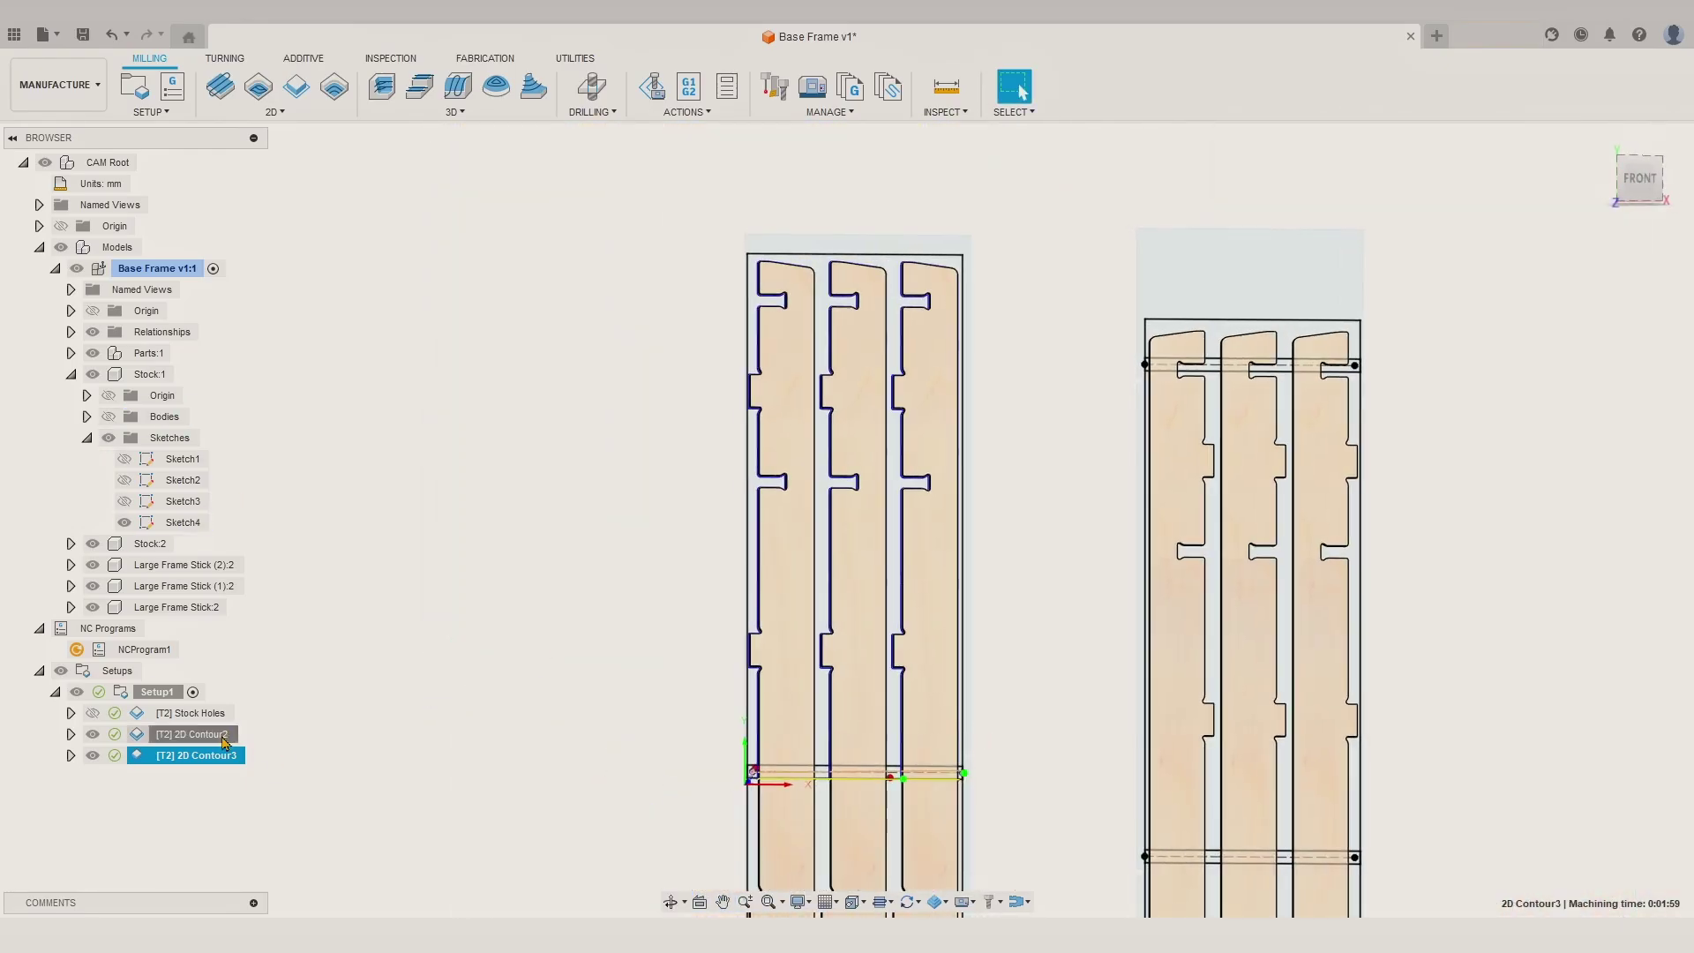
Step: Create an NC program from 2D Contour2 and 2D Contour3
ctrl+click(221, 735)
right_click(221, 759)
click(278, 378)
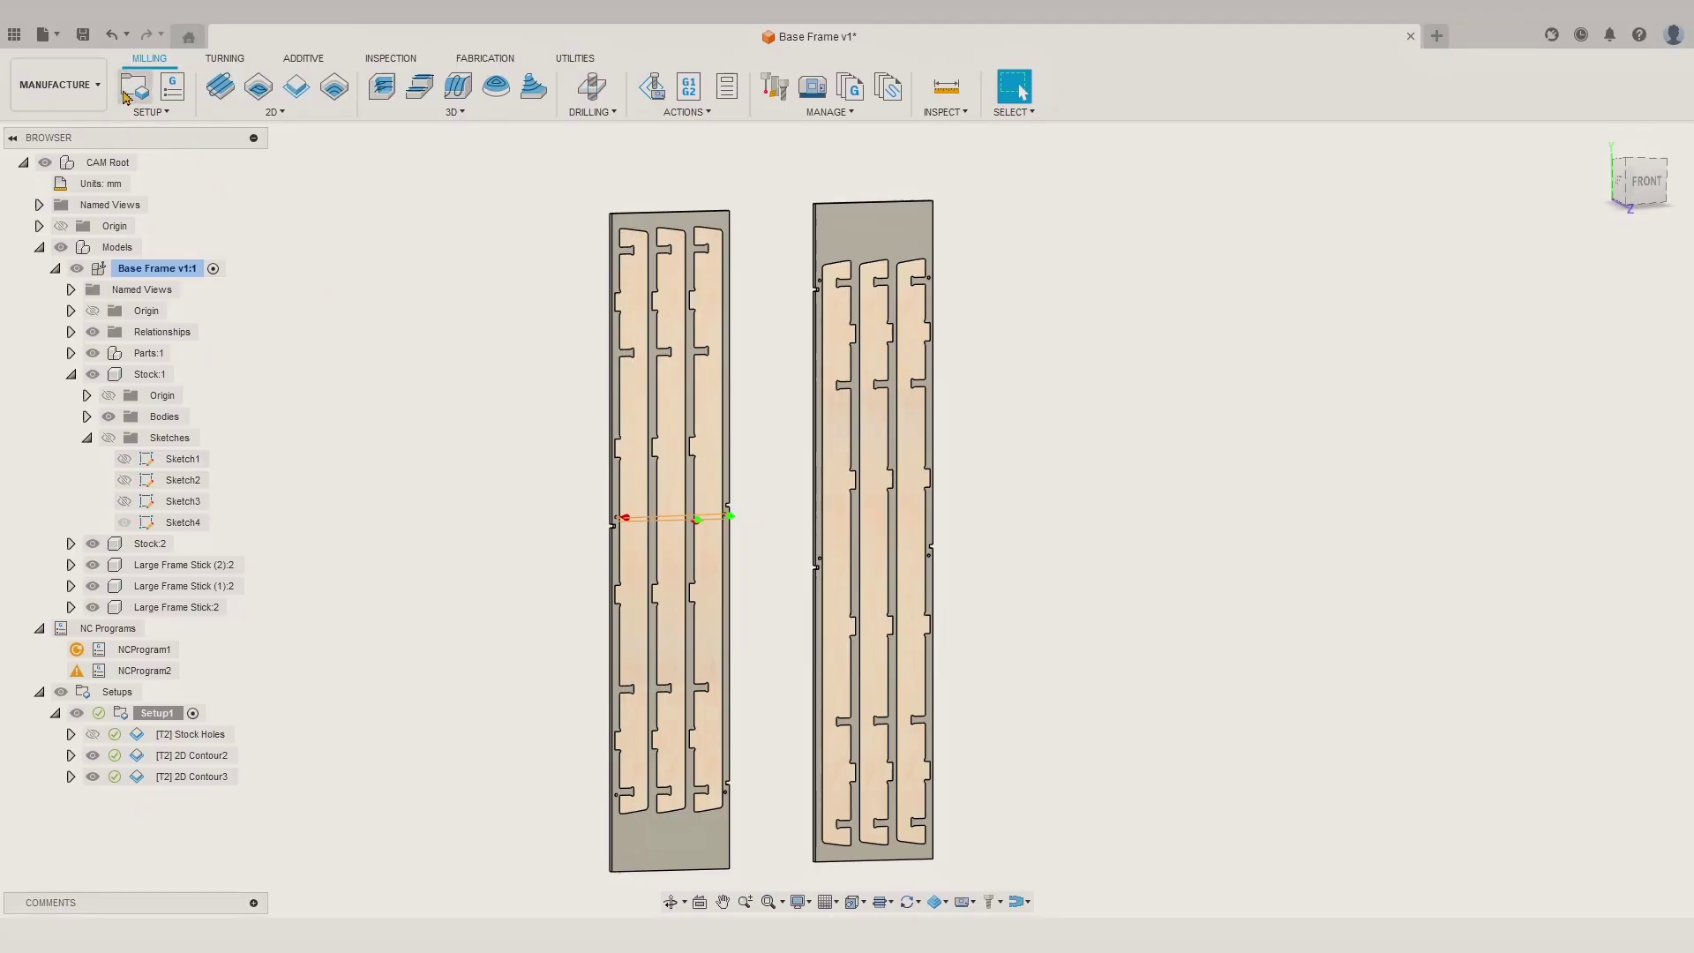
Step: Set the new setup's stock mode to From solid and select the right board as the stock solid
click(1176, 113)
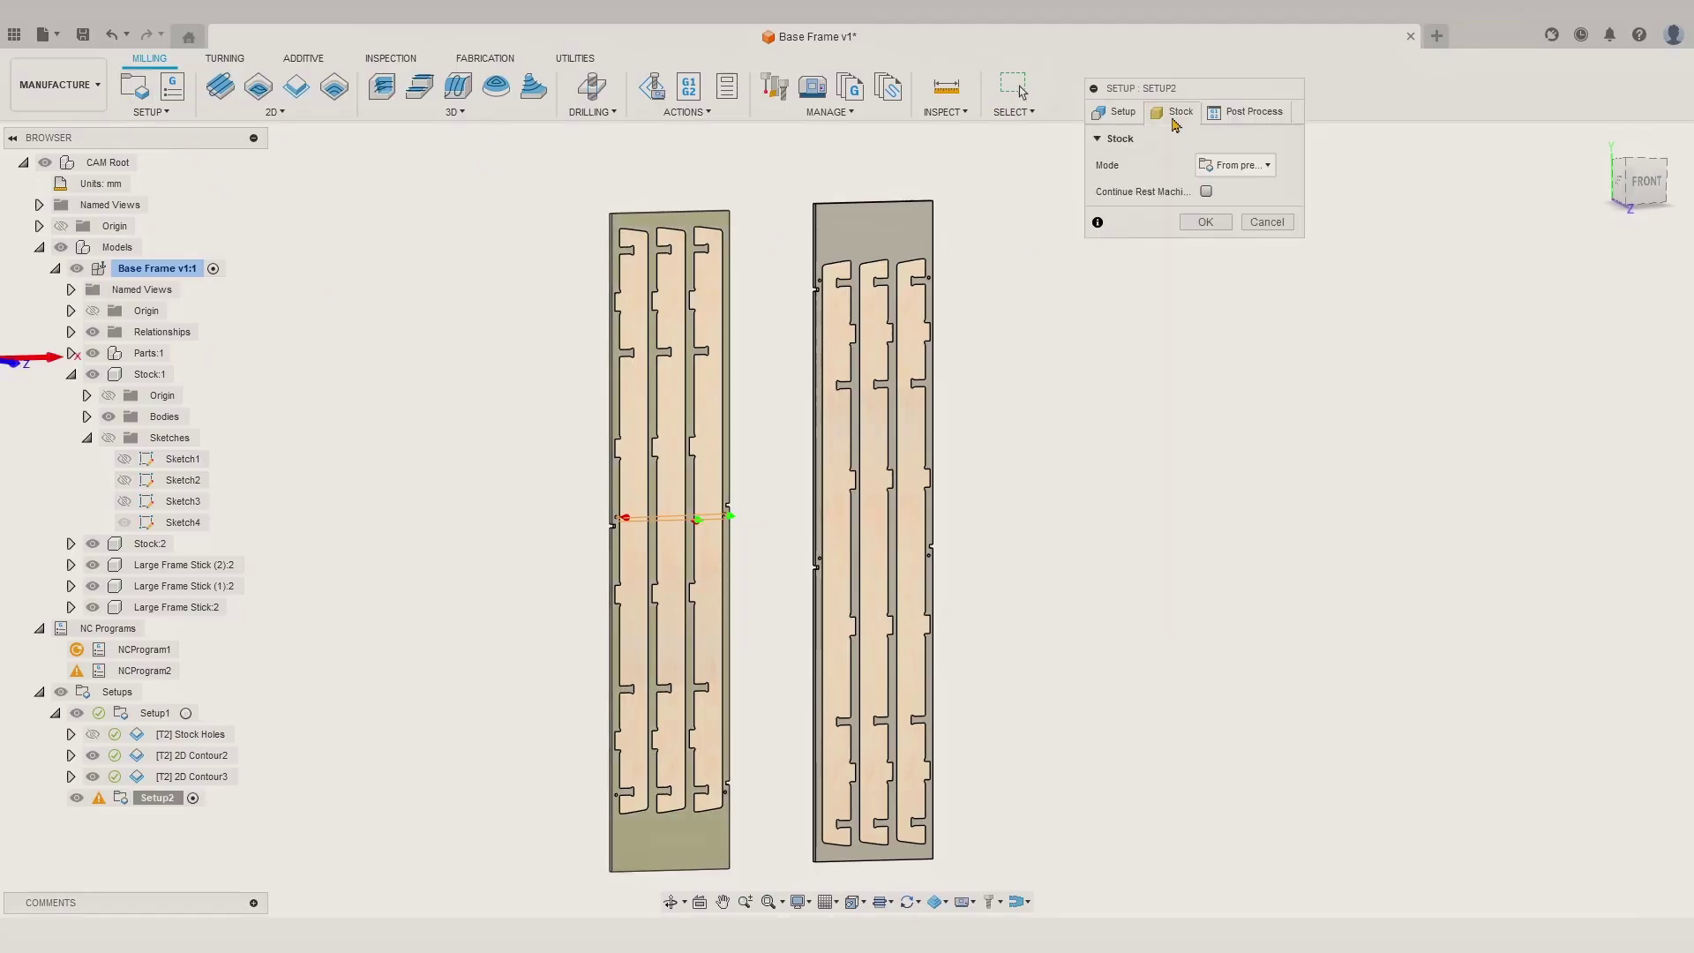
click(1235, 165)
click(1238, 299)
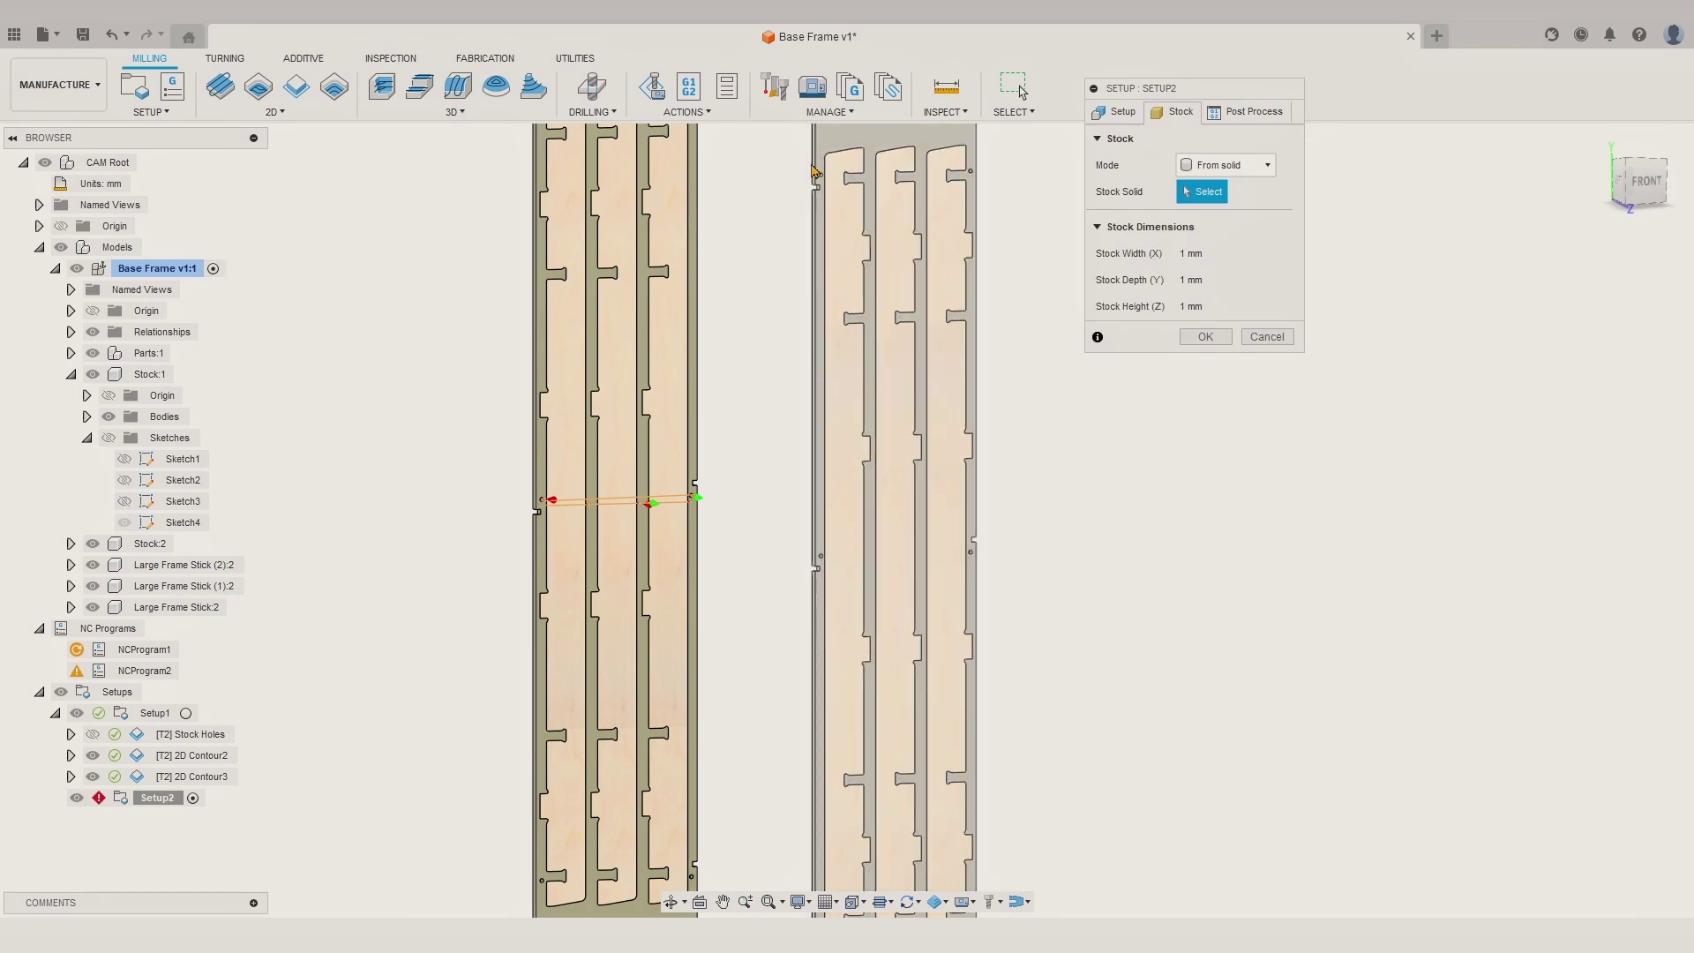
click(918, 309)
Step: Place the setup's WCS origin at the corner of the right board's second notch down its left edge and accept the setup
click(1114, 115)
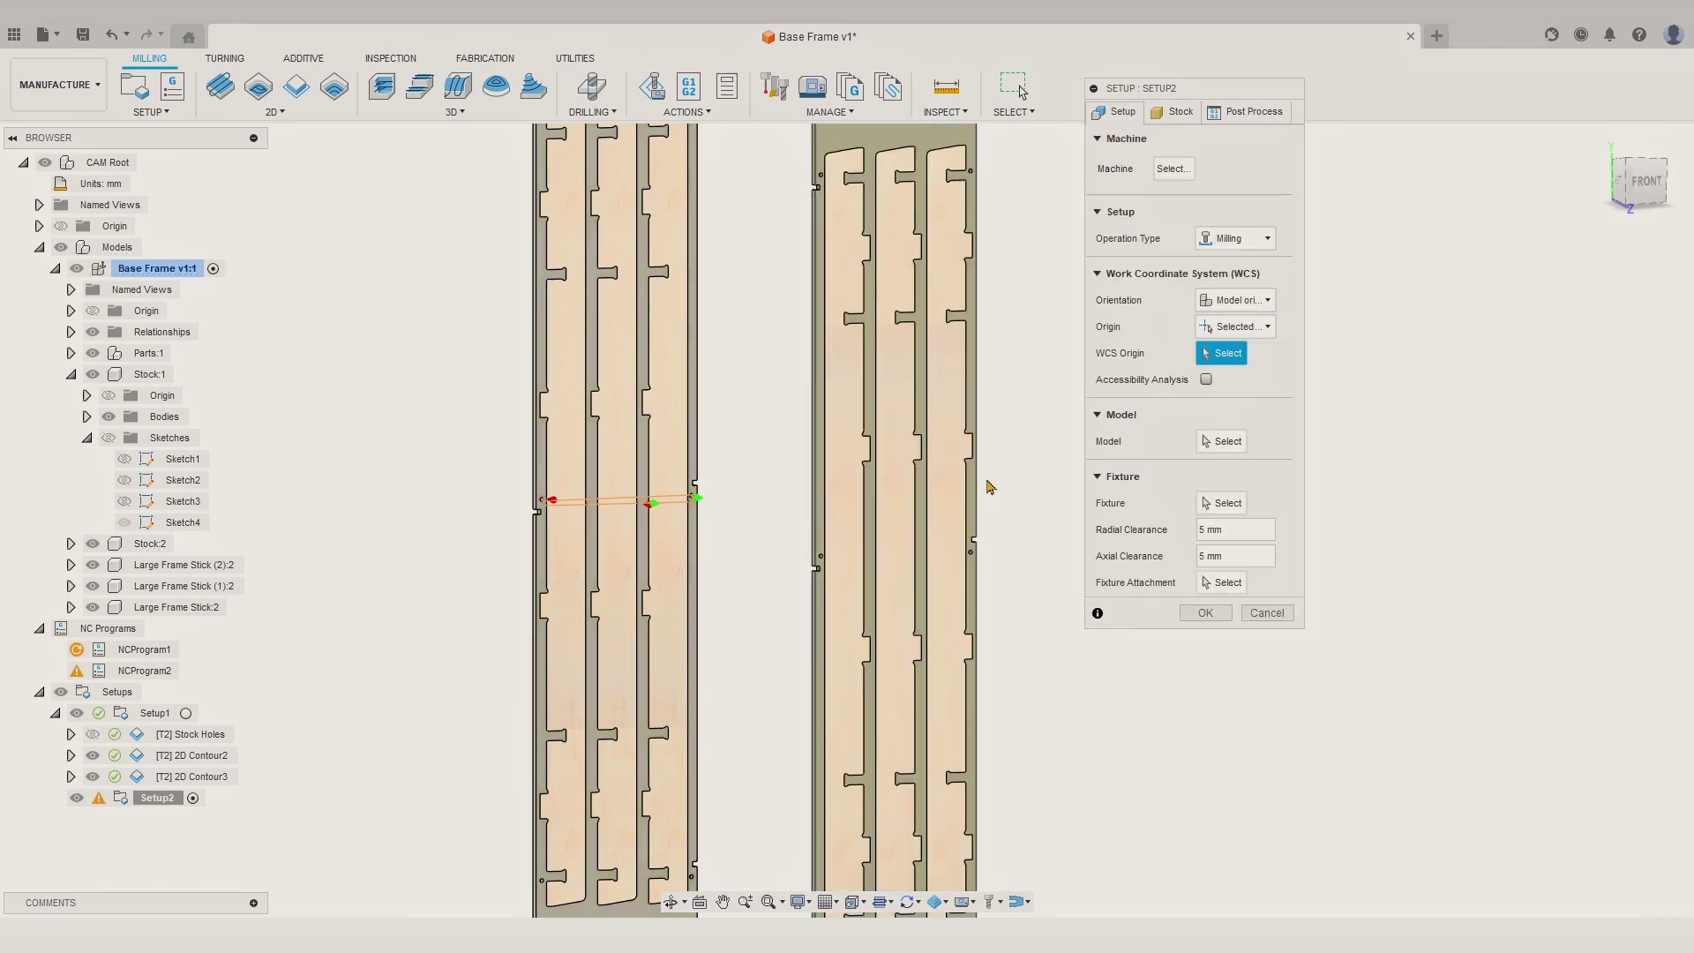
scroll(807, 569, up, 5)
click(810, 569)
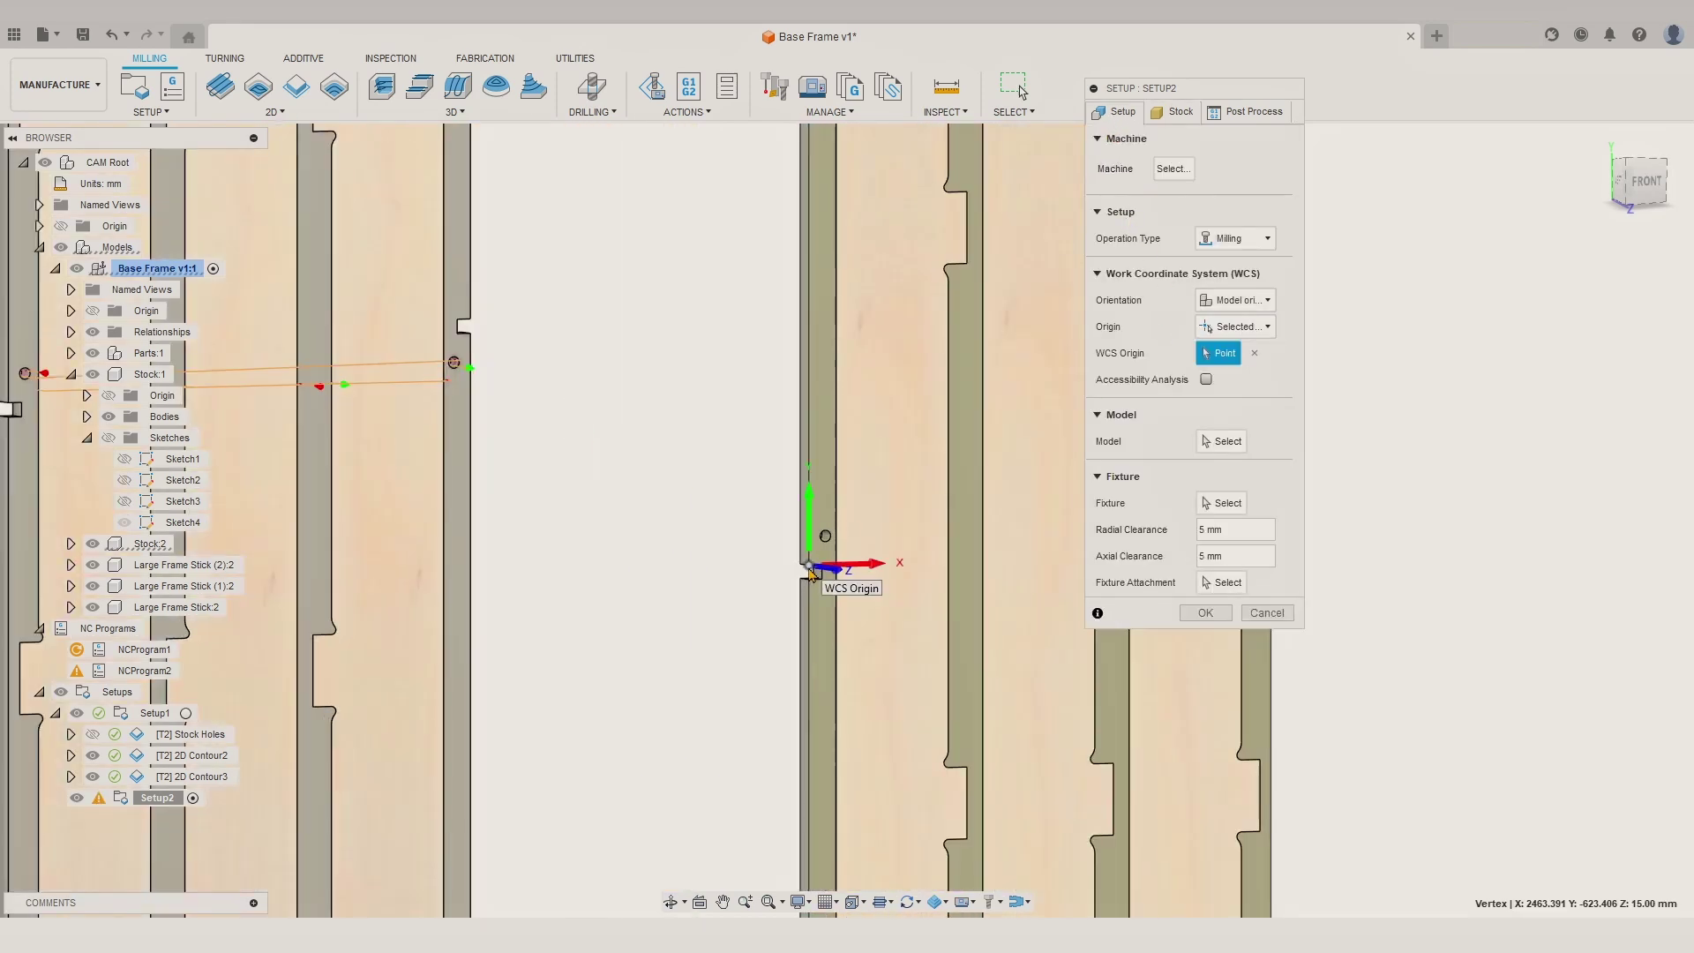
click(1201, 613)
click(989, 493)
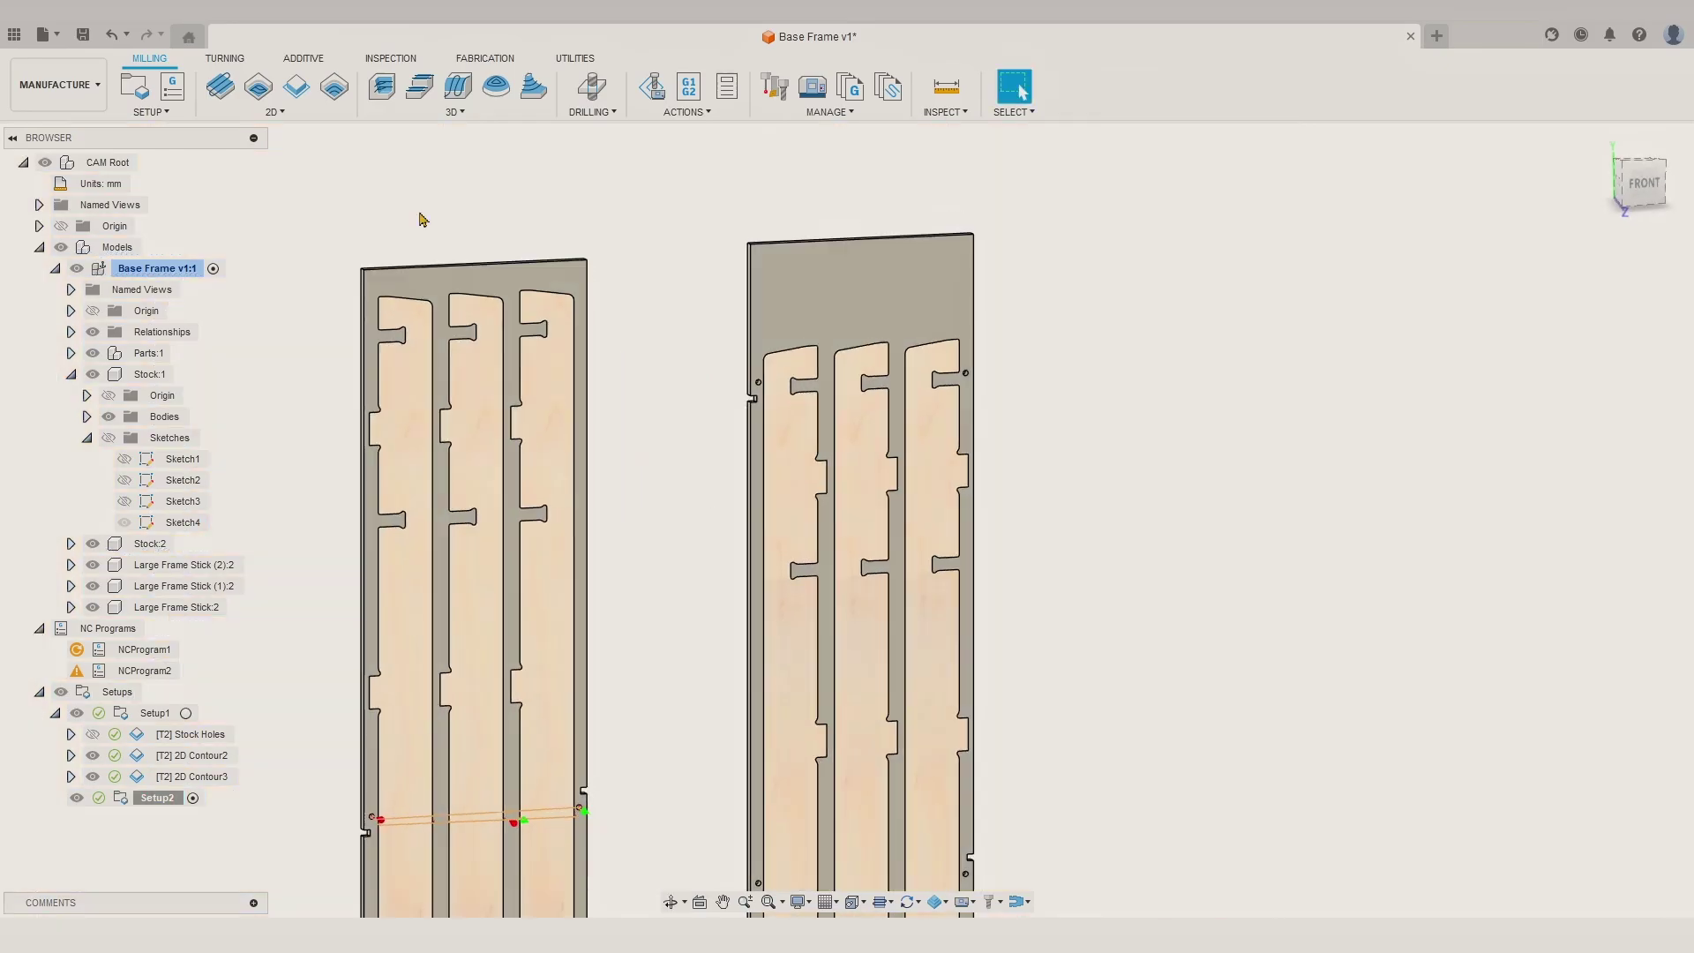
Step: Start a 2D Contour in the second setup and select the outlines of the right board's two uppermost locating holes
click(297, 88)
scroll(754, 382, up, 8)
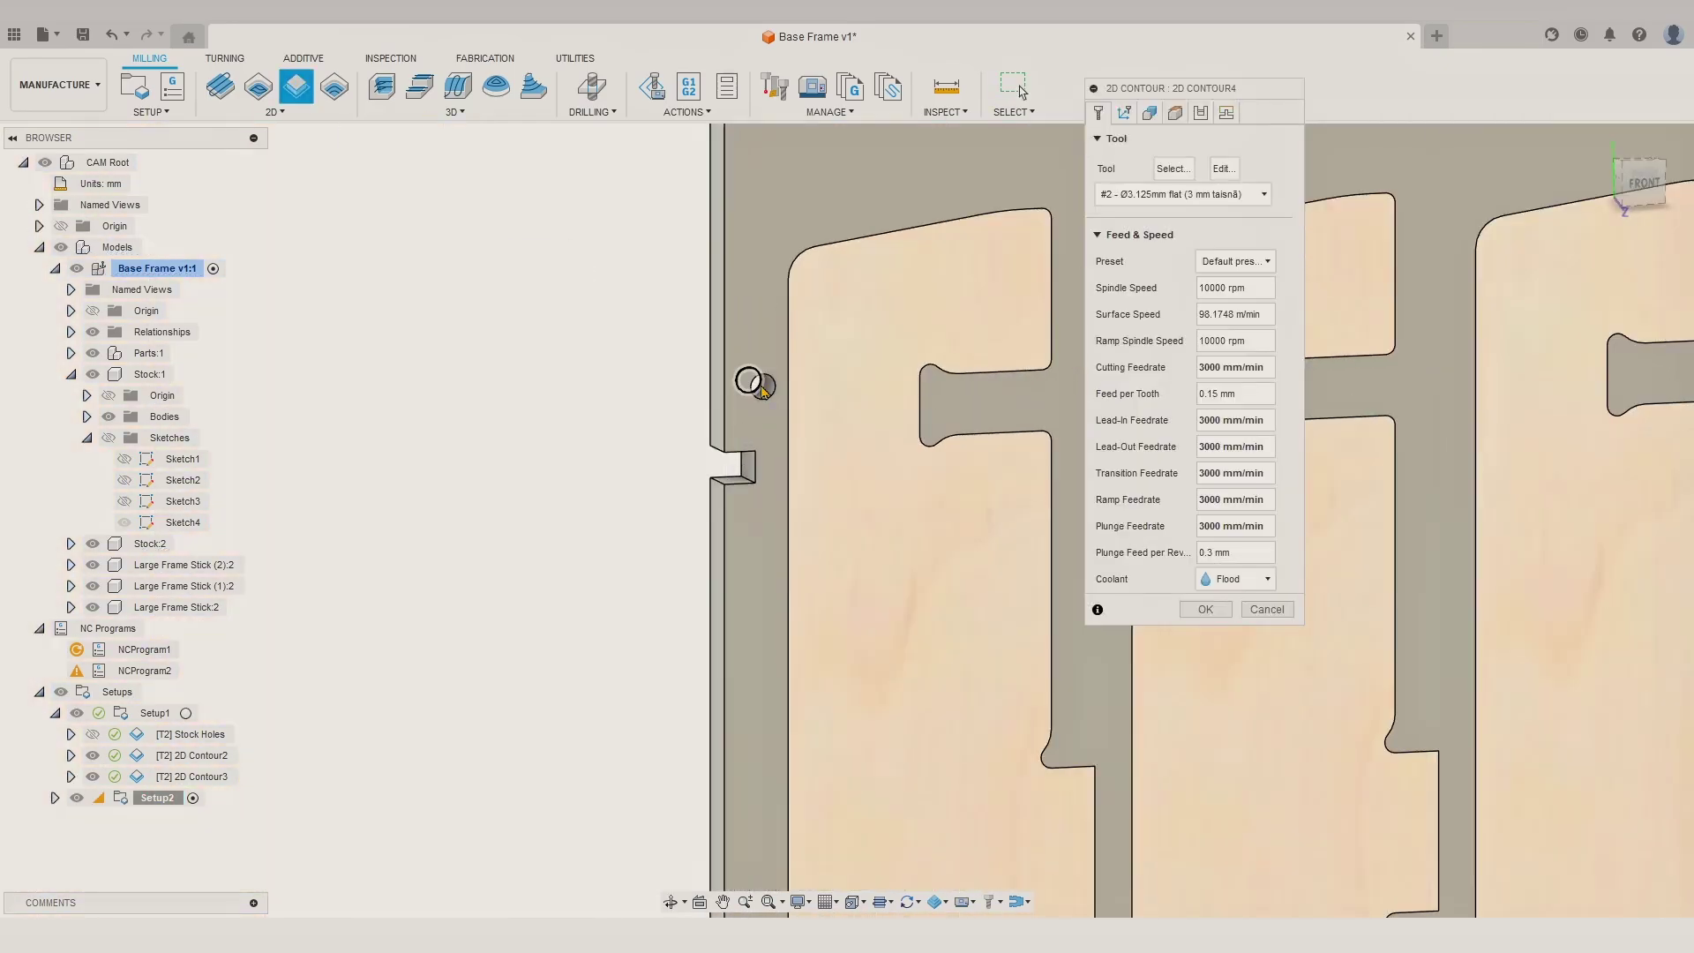
click(1124, 113)
click(756, 382)
scroll(970, 369, up, 8)
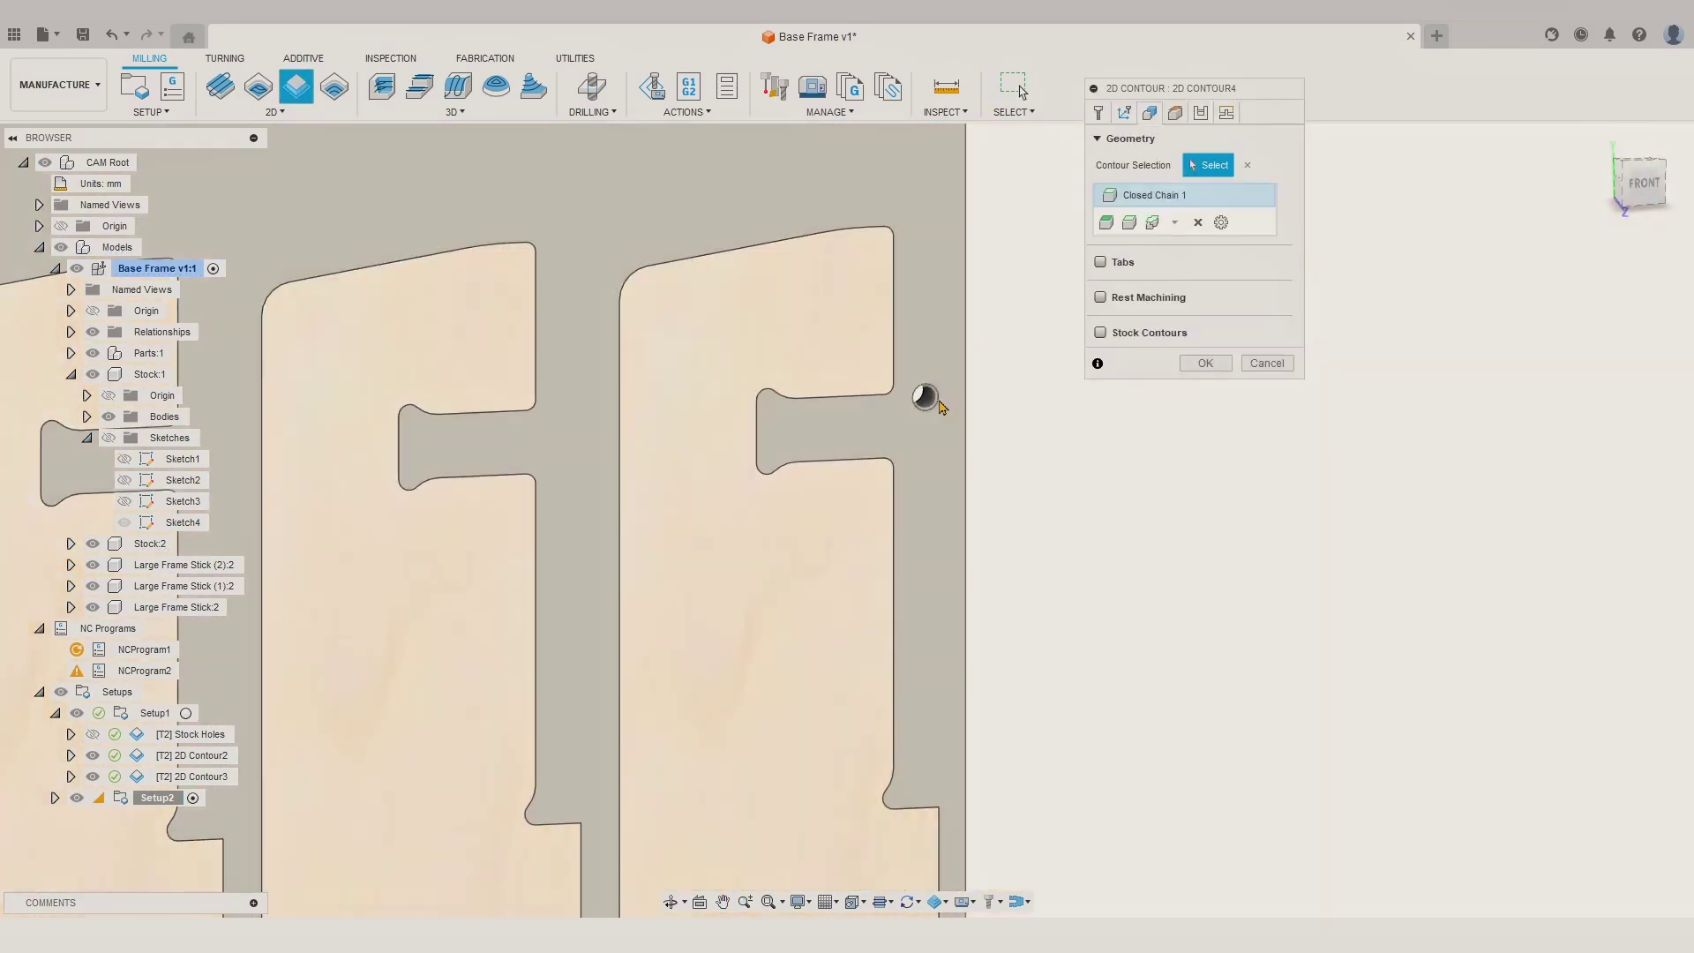
click(924, 394)
Step: Enable Stock to Leave with -0.3 mm axial for the locating hole contour and accept the operation
click(1204, 118)
click(1101, 615)
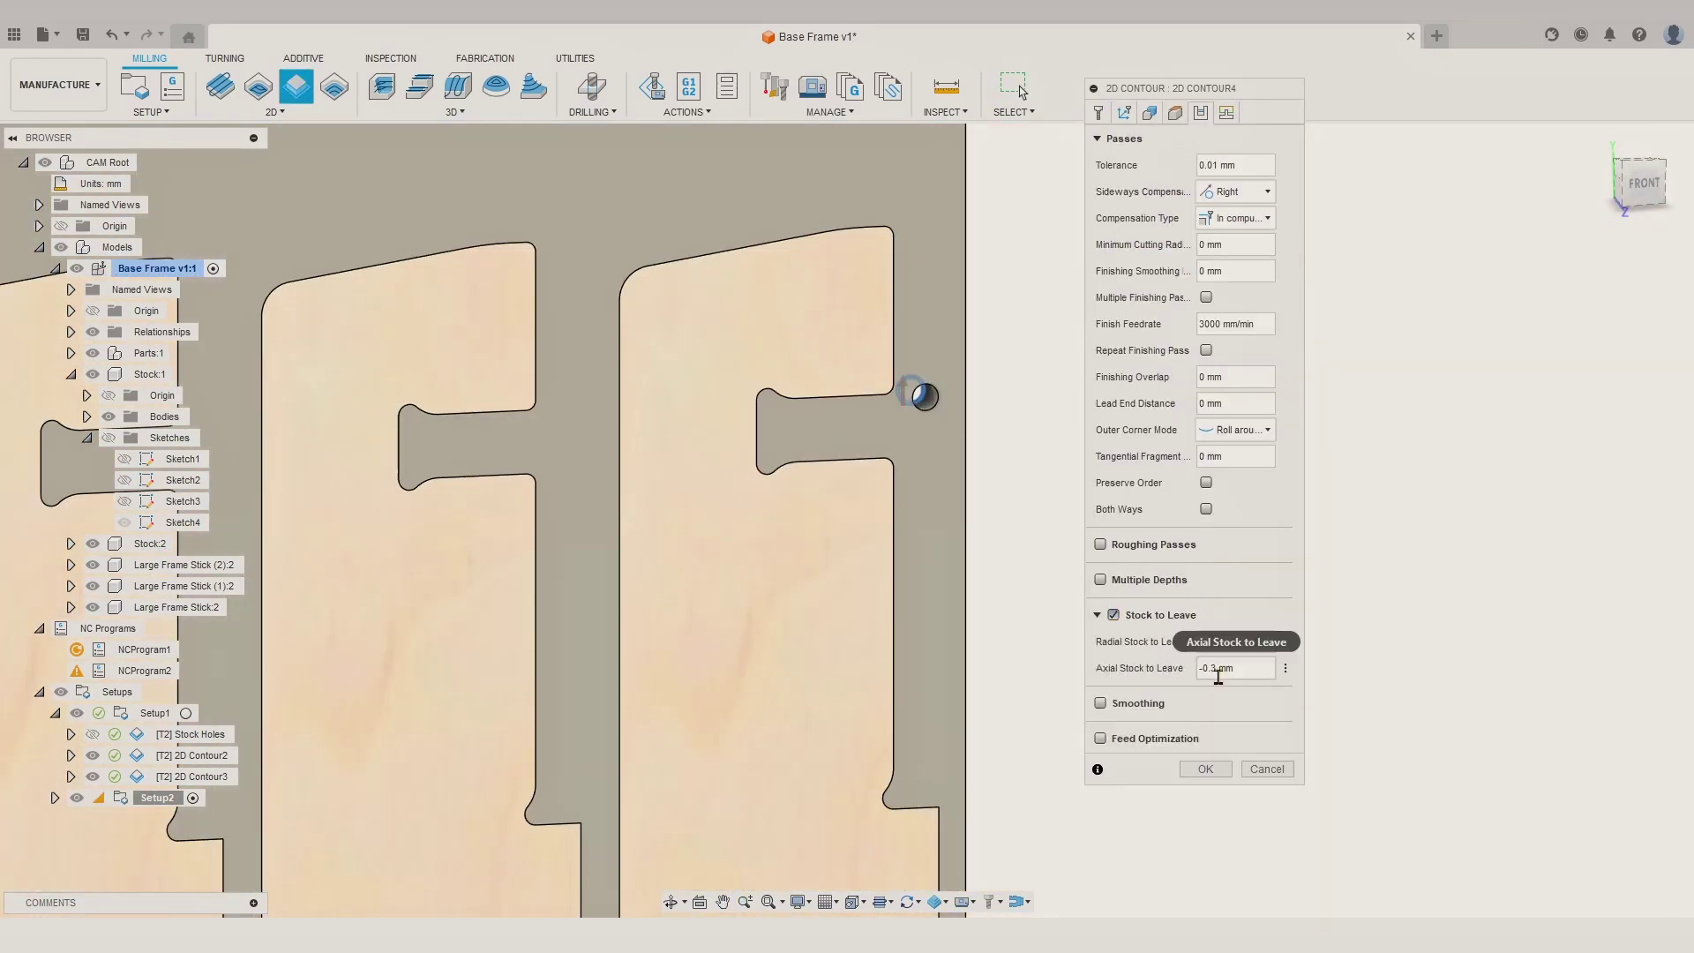
click(1226, 113)
click(1202, 622)
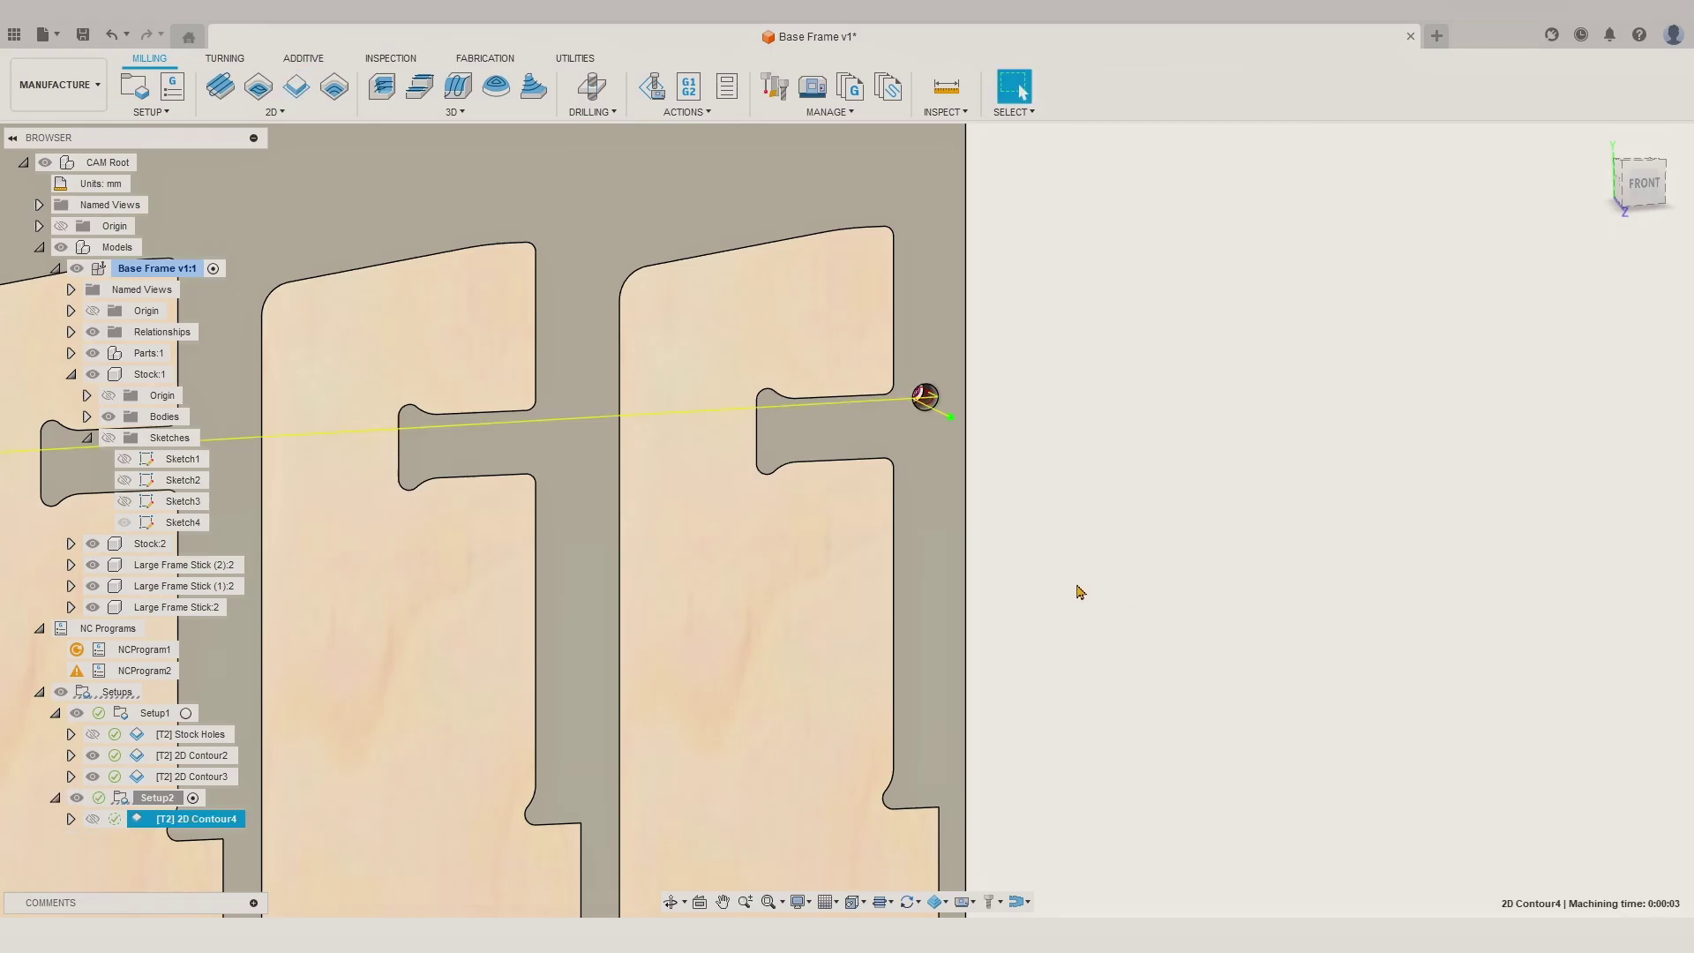
scroll(1127, 510, down, 5)
key(Escape)
Step: Create a 2D Contour of the right board's three sticks, with its middle zone rectangle as stock contour and rectangular tabs 12 mm wide, 1.7 mm high
scroll(660, 706, down, 3)
middle_drag(677, 731, 699, 453)
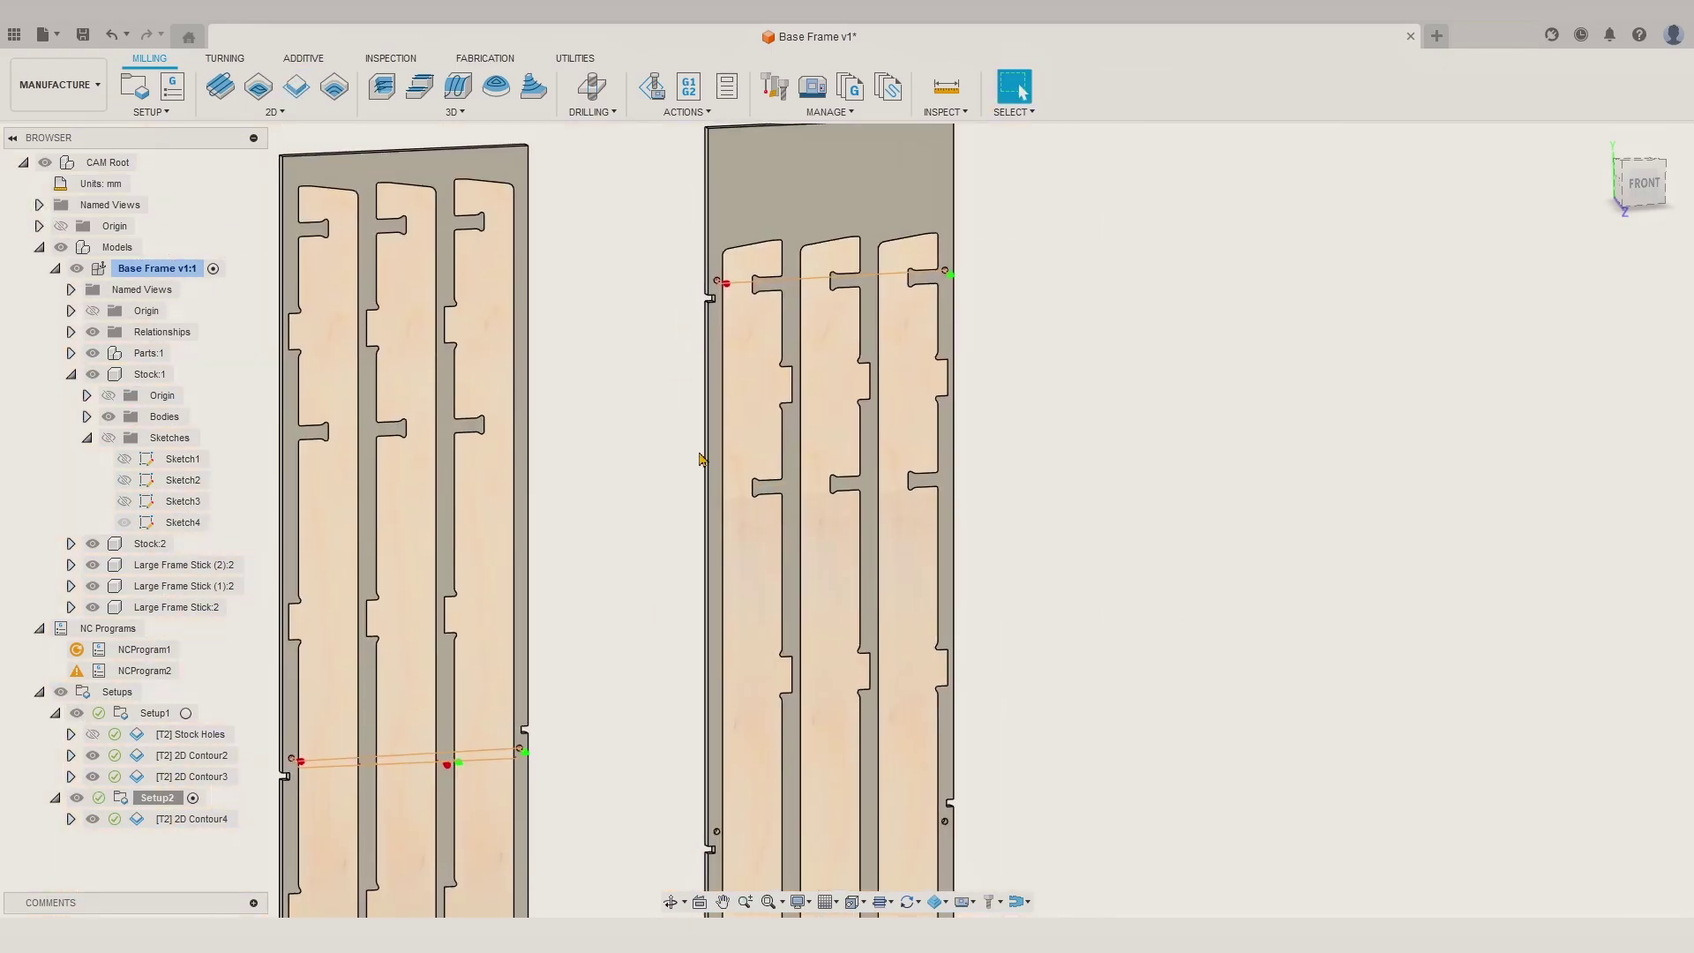
click(93, 544)
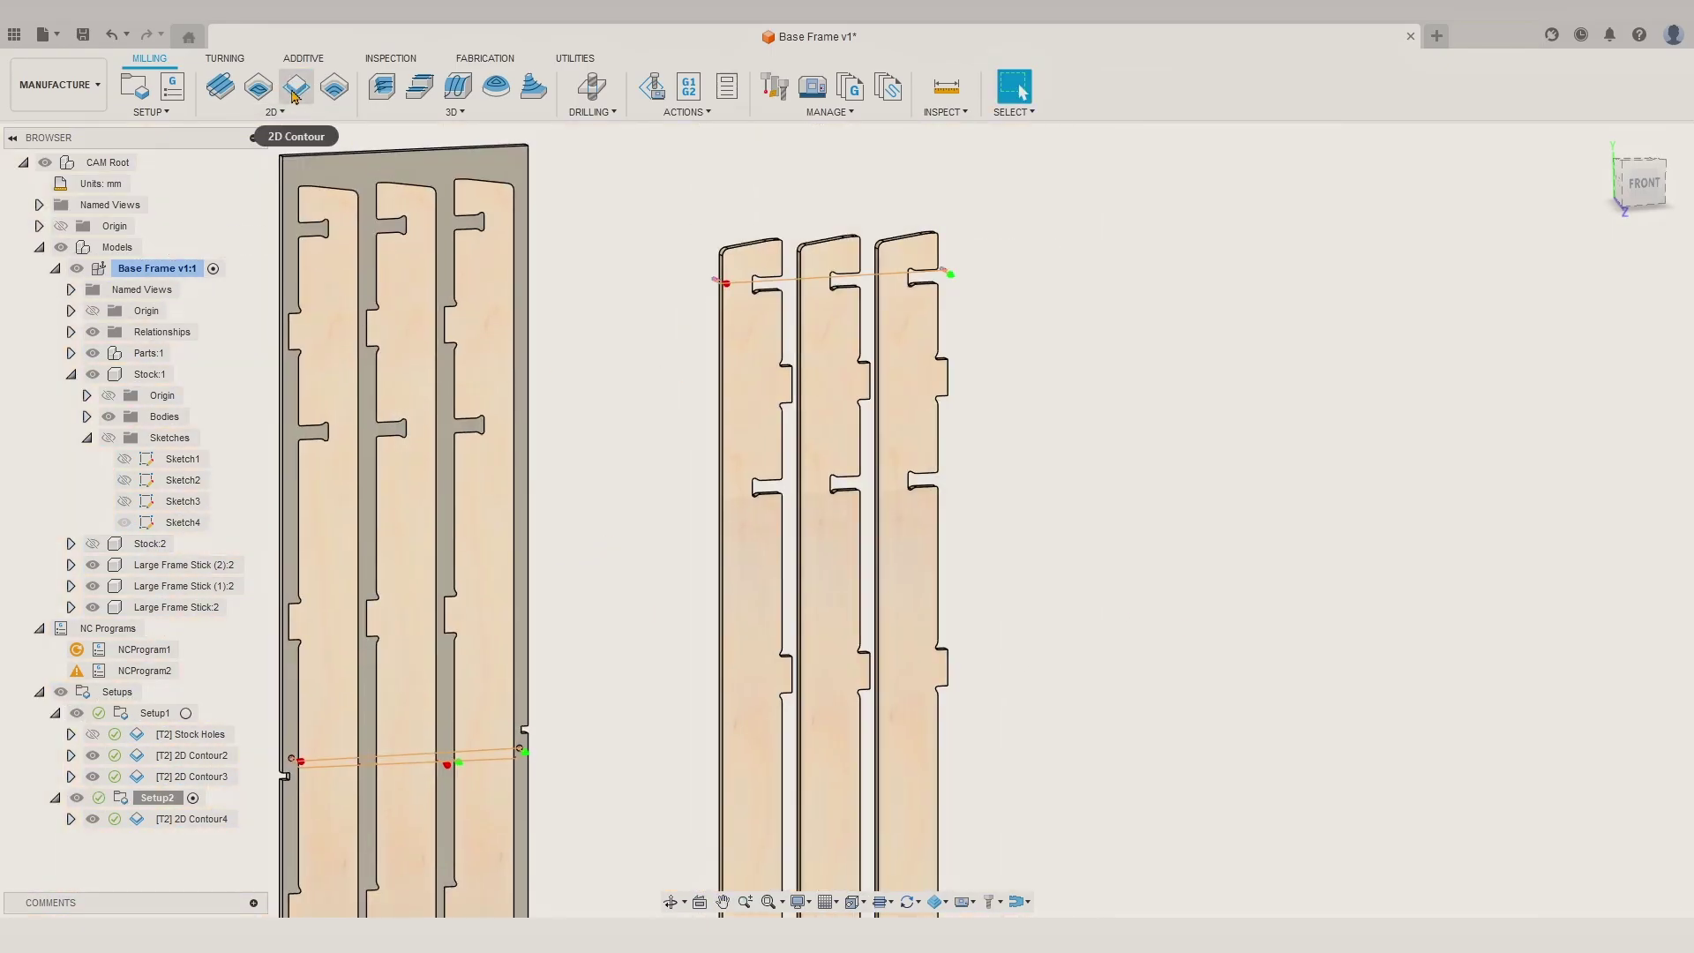
click(721, 495)
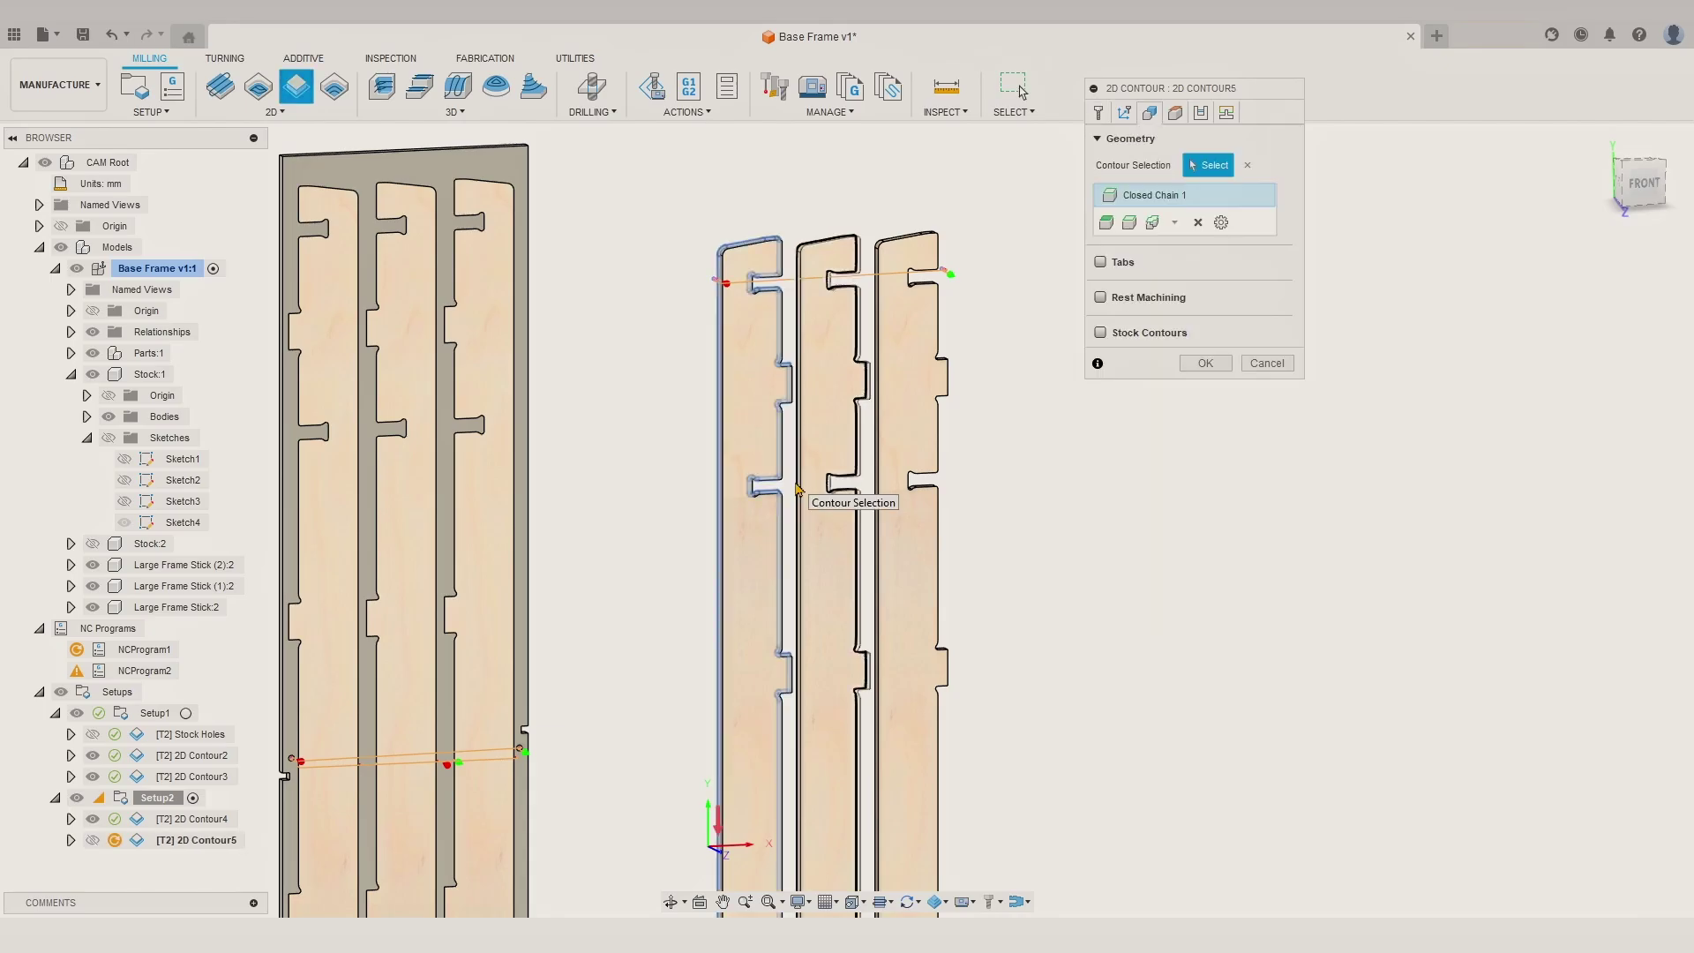
click(798, 485)
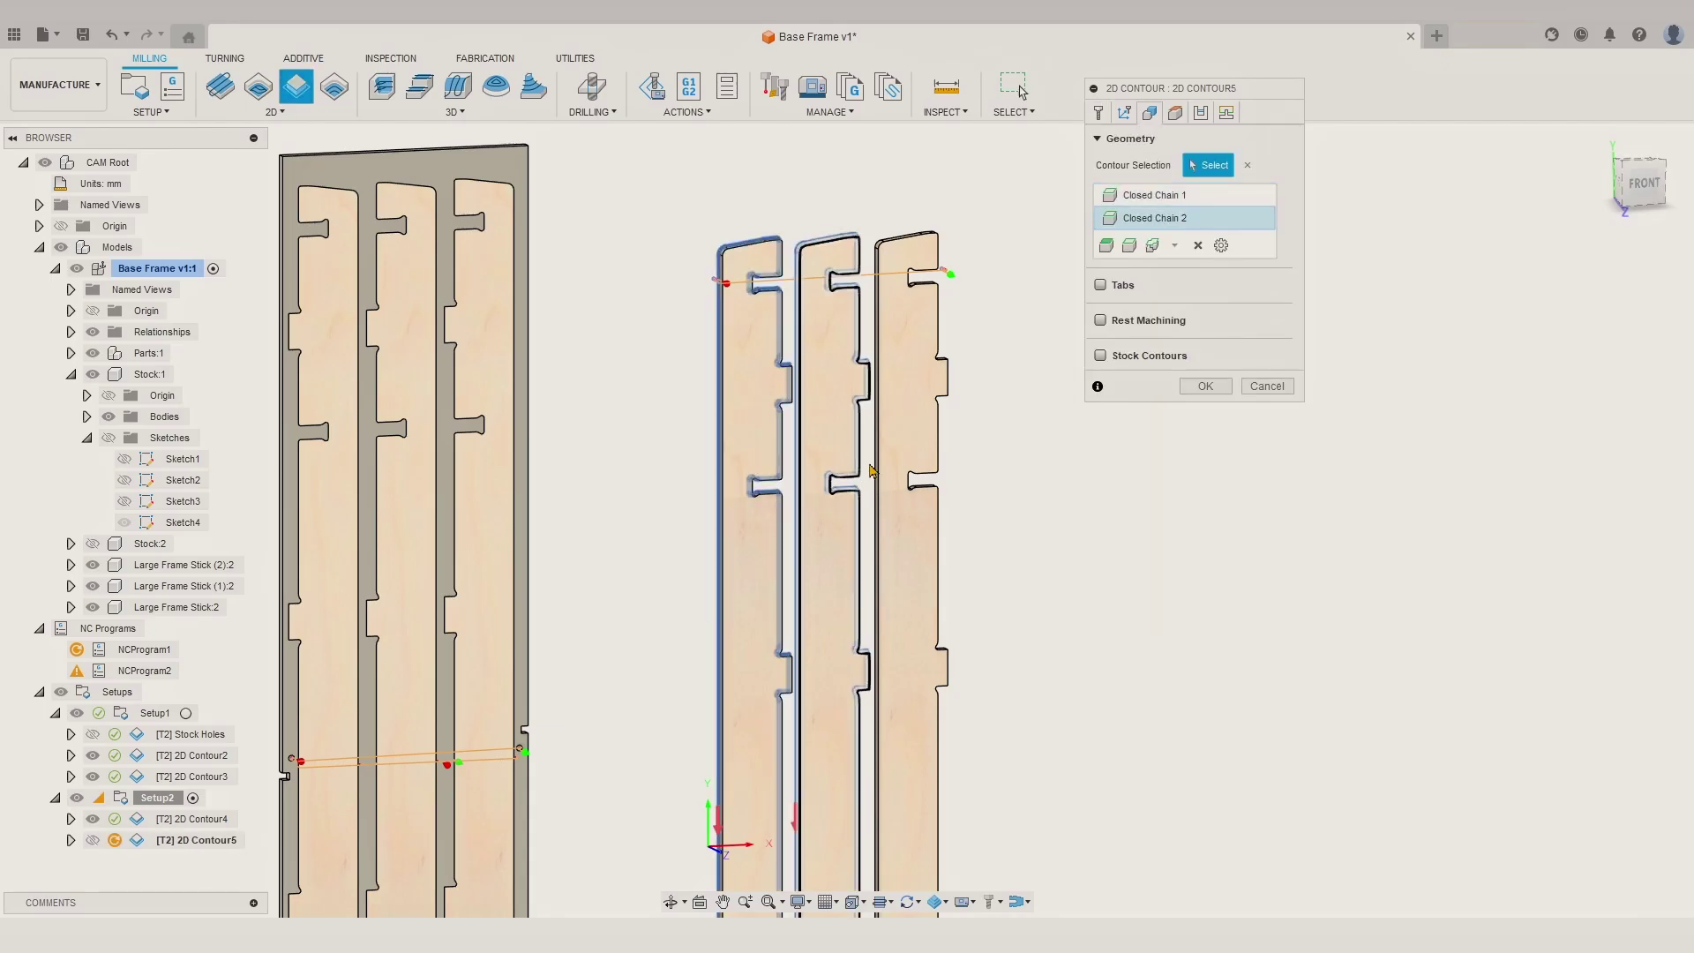
click(875, 467)
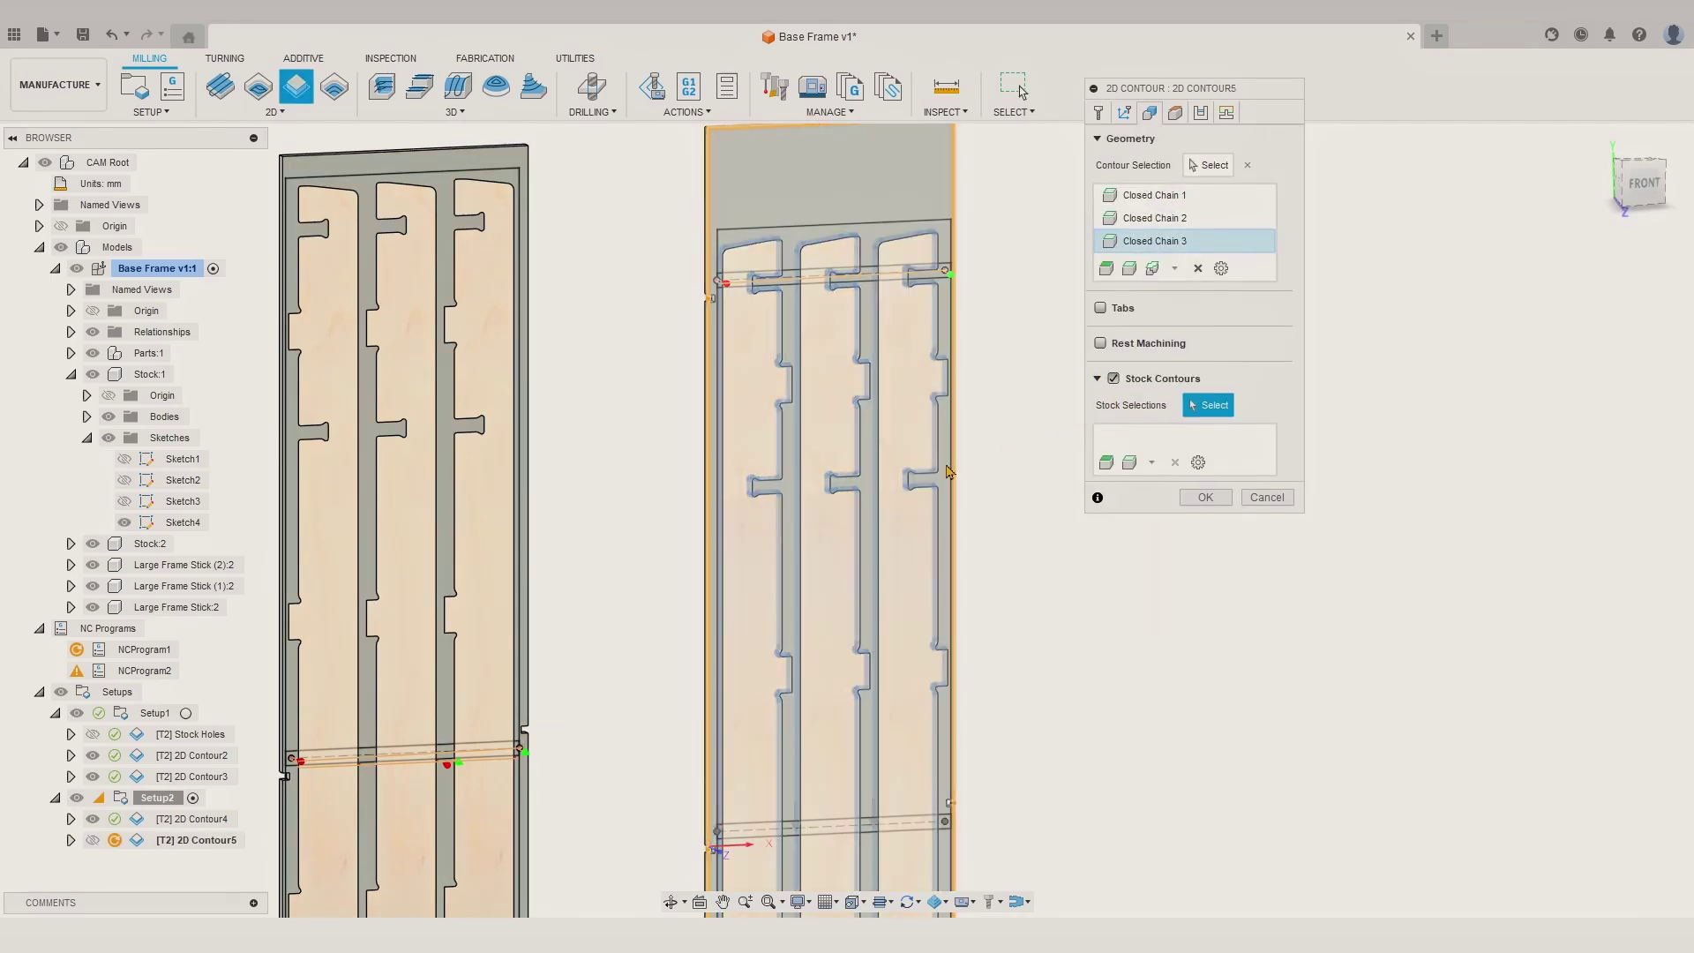
click(869, 273)
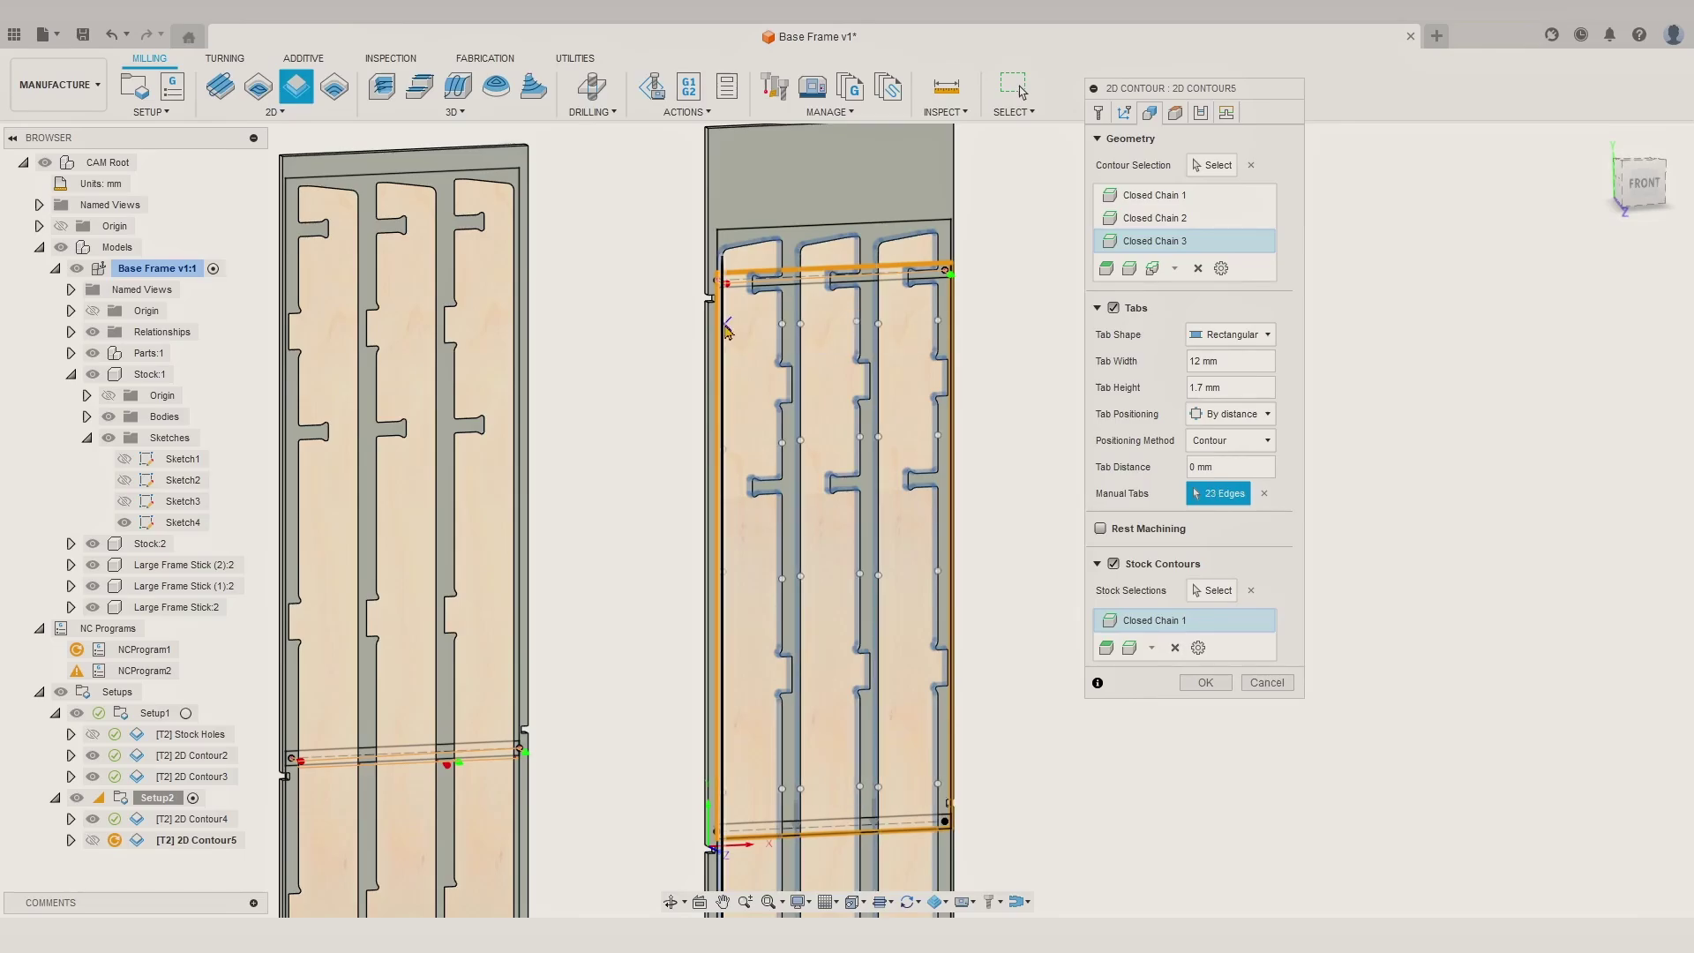
Step: Enable Stock to Leave and disable lead-in for the middle zone's stick contour, accept it and hide Stock:2
click(1201, 113)
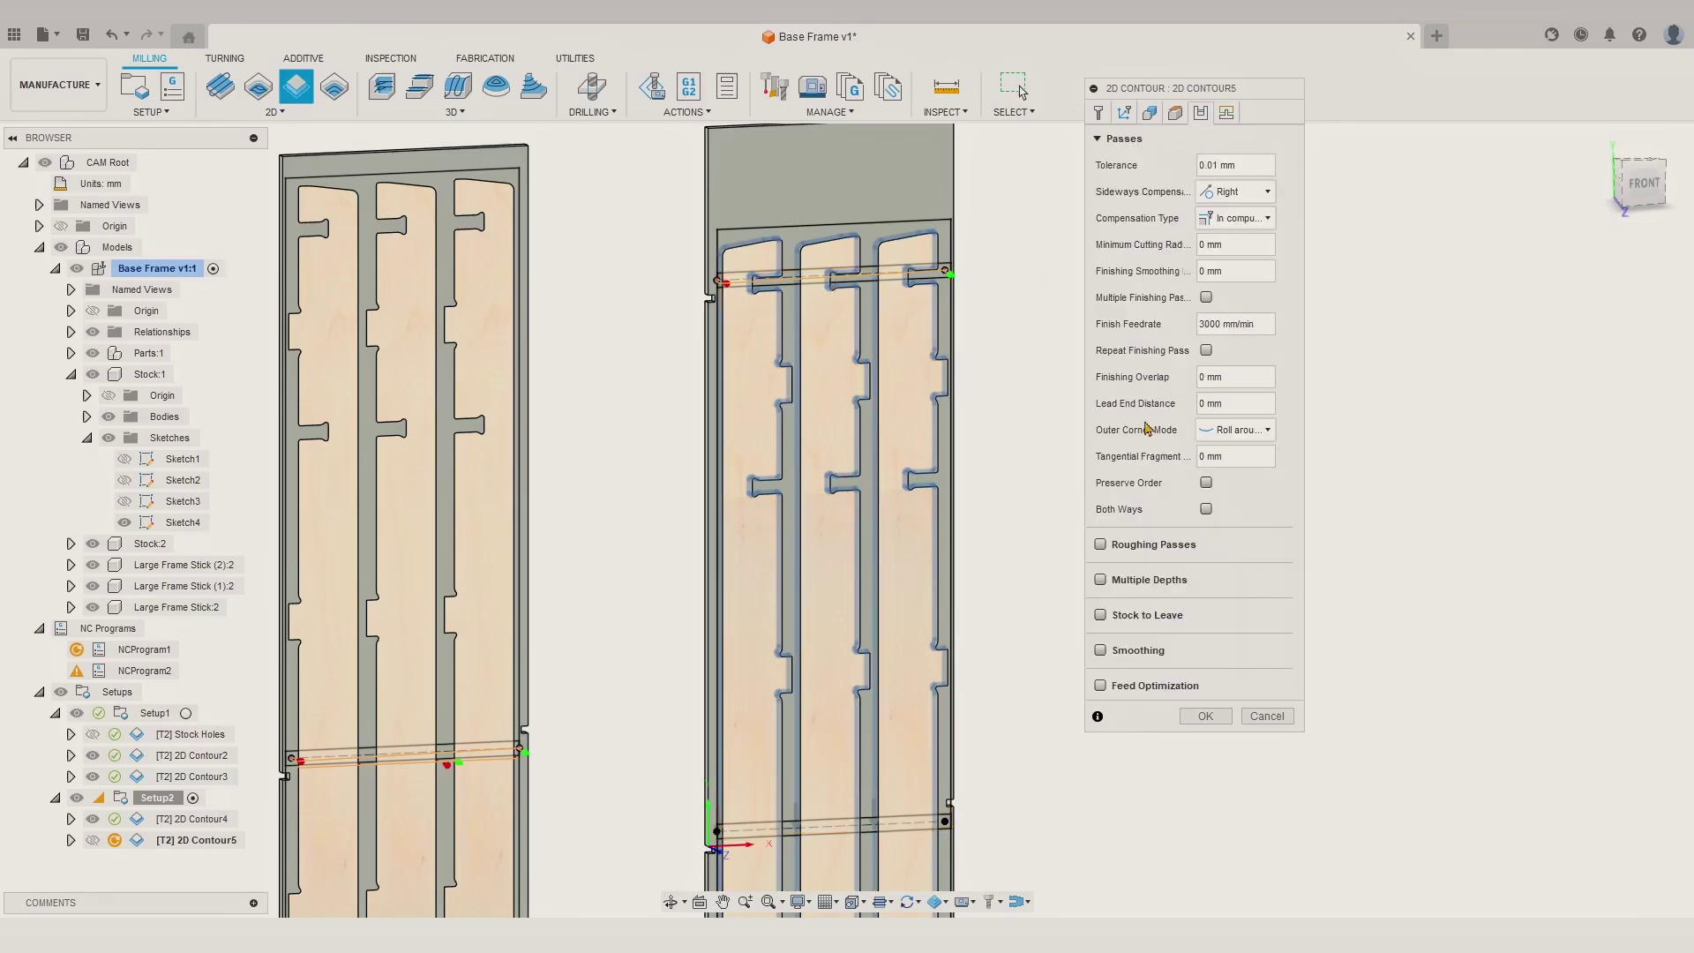
click(1101, 615)
click(1226, 113)
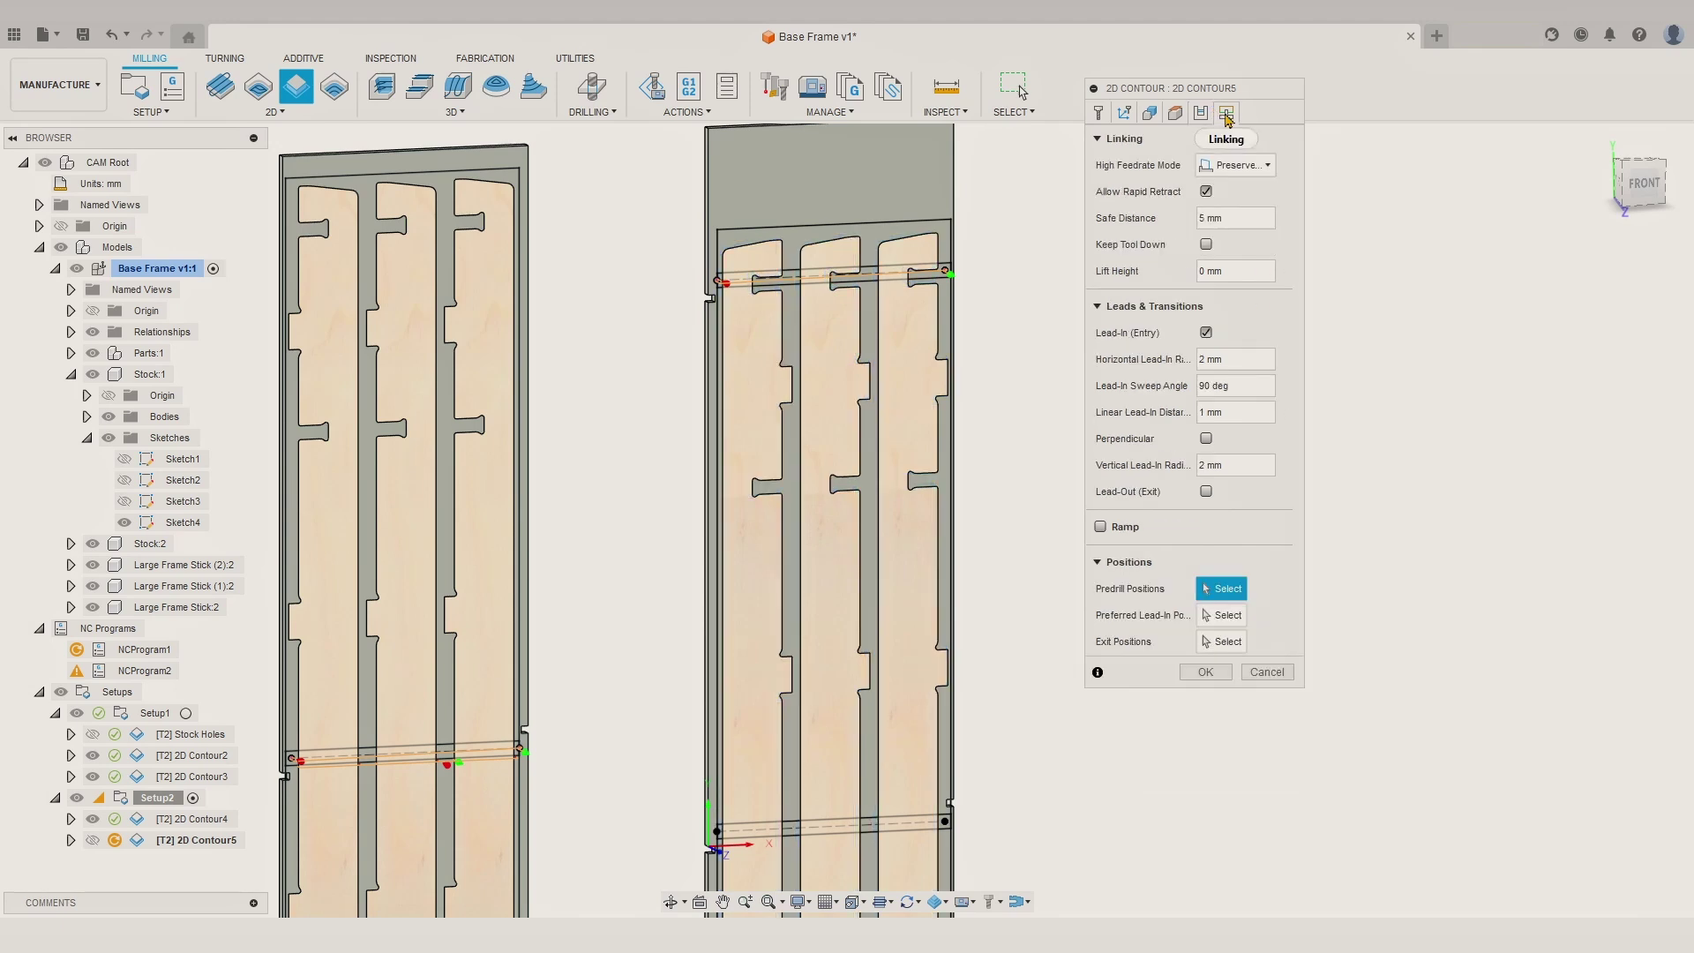
click(1207, 332)
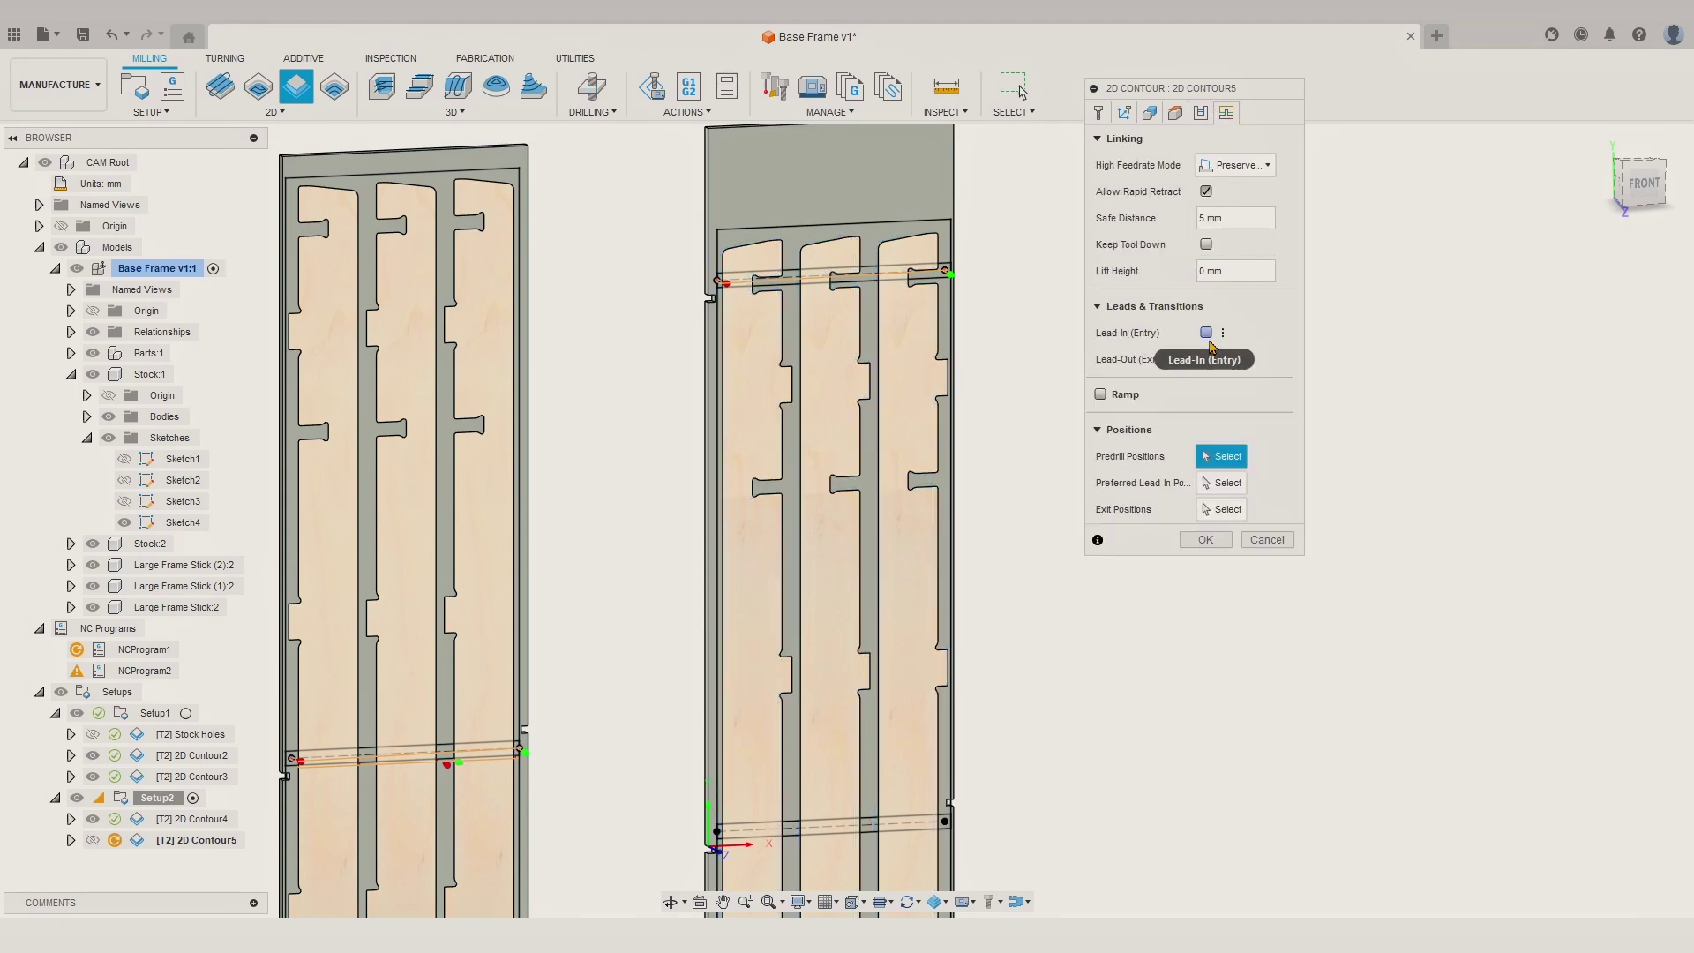
click(1190, 545)
click(93, 544)
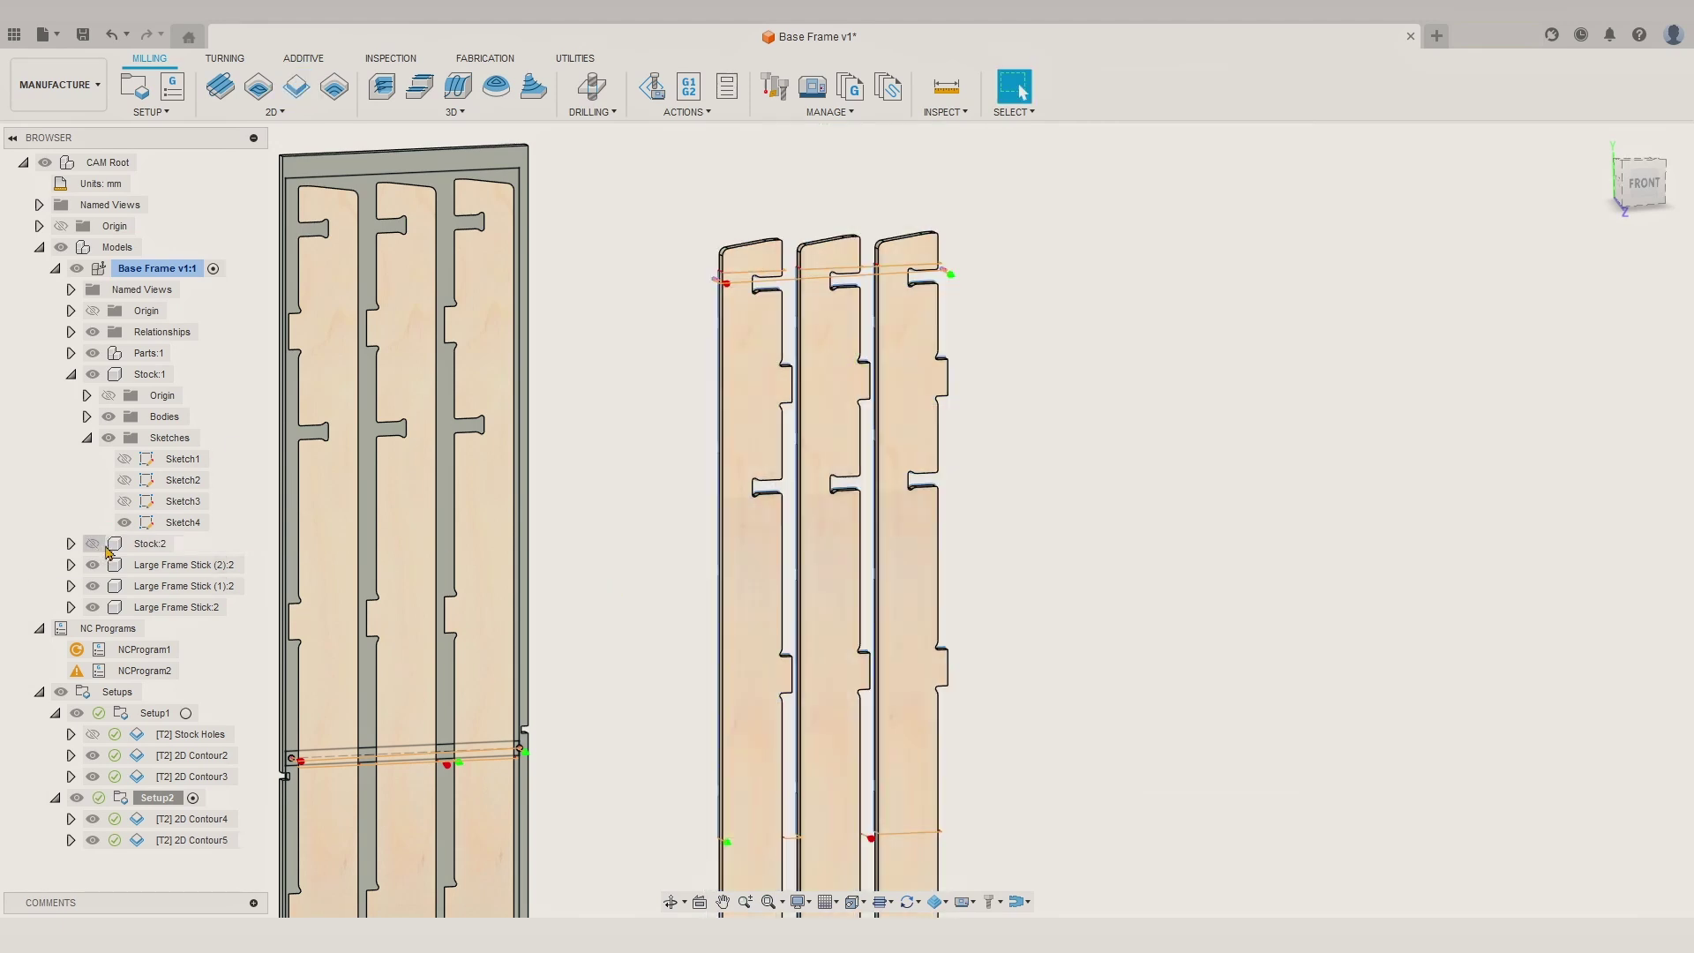
Step: Create an NC program from 2D Contour4 and 2D Contour5 and enter its program name
scroll(718, 604, up, 1)
middle_drag(719, 618, 764, 437)
shift+middle_drag(759, 524, 766, 666)
shift+middle_drag(781, 642, 747, 596)
scroll(722, 651, down, 1)
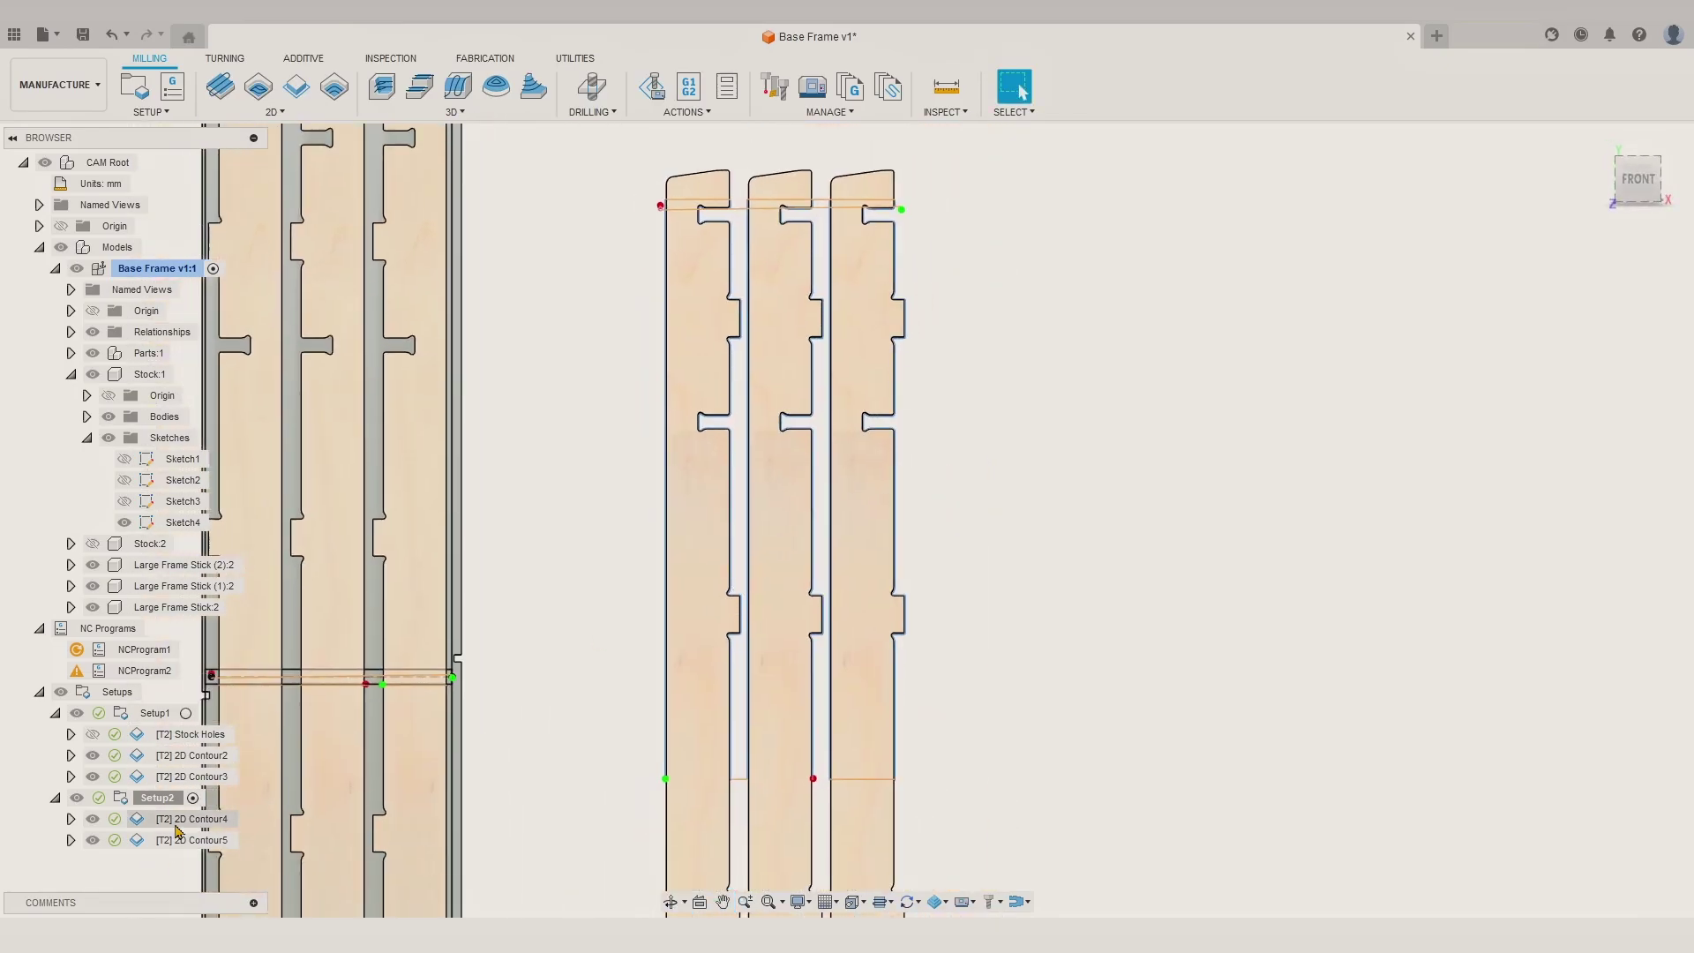
click(178, 822)
shift+click(181, 841)
click(172, 87)
double_click(606, 389)
text(Til)
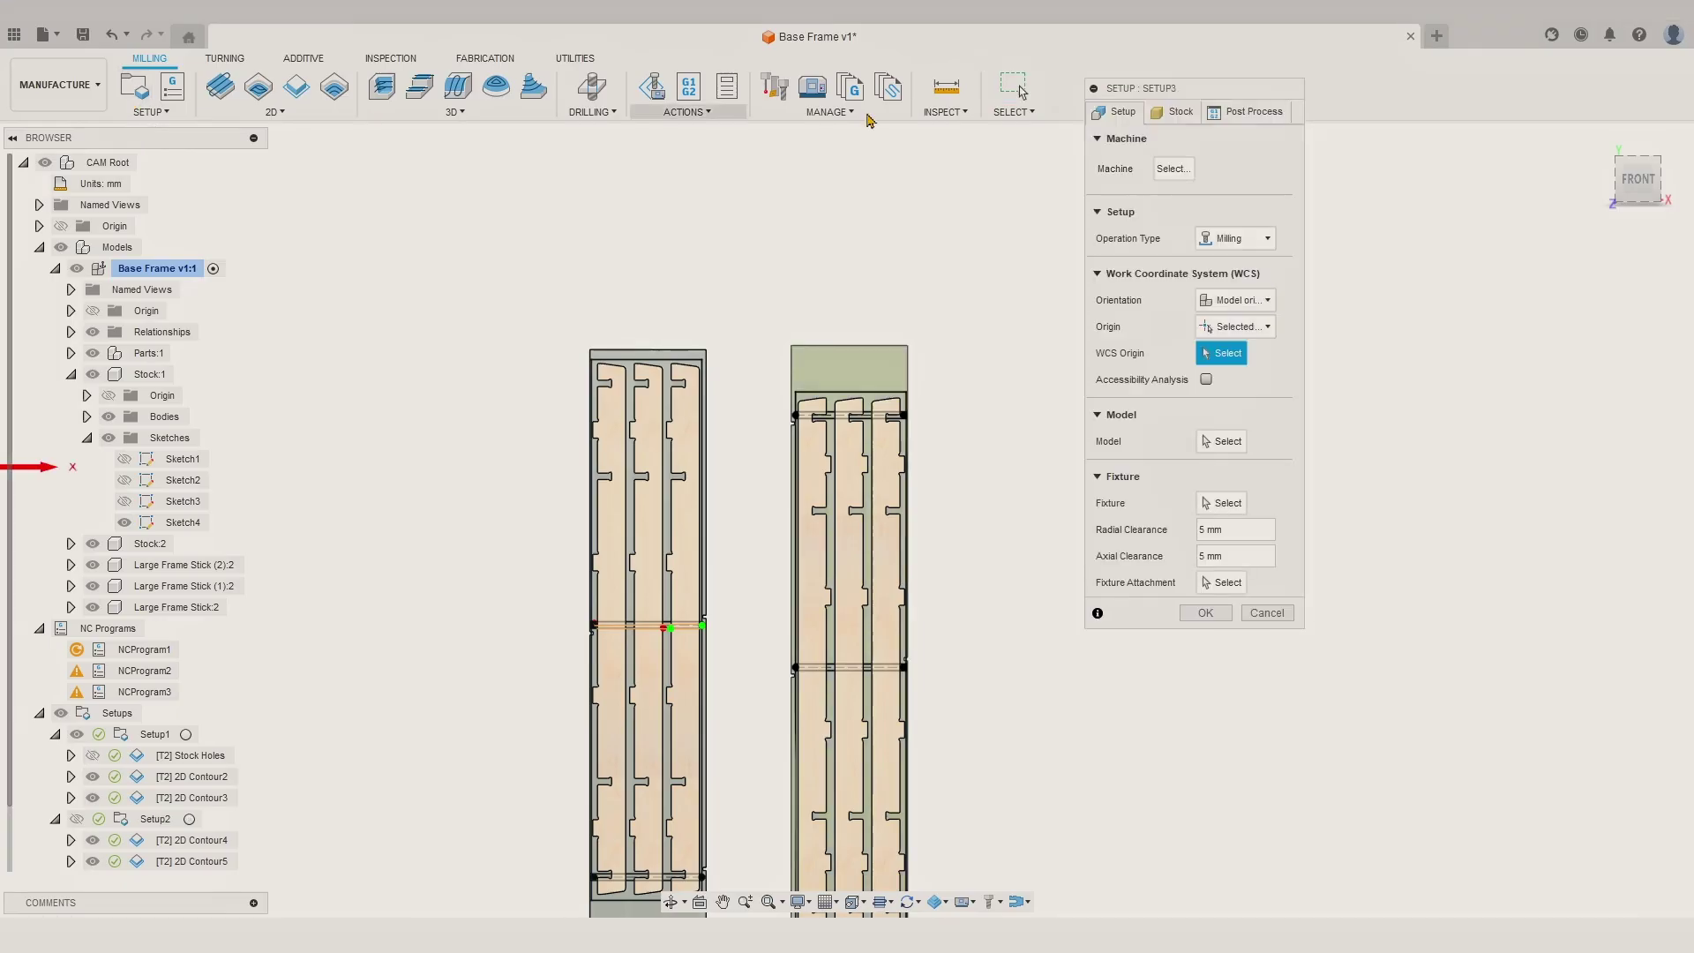
Step: Define Setup3 with the Stock:2 solid as stock and its WCS origin at the uppermost notch on the right board's left edge
click(1173, 112)
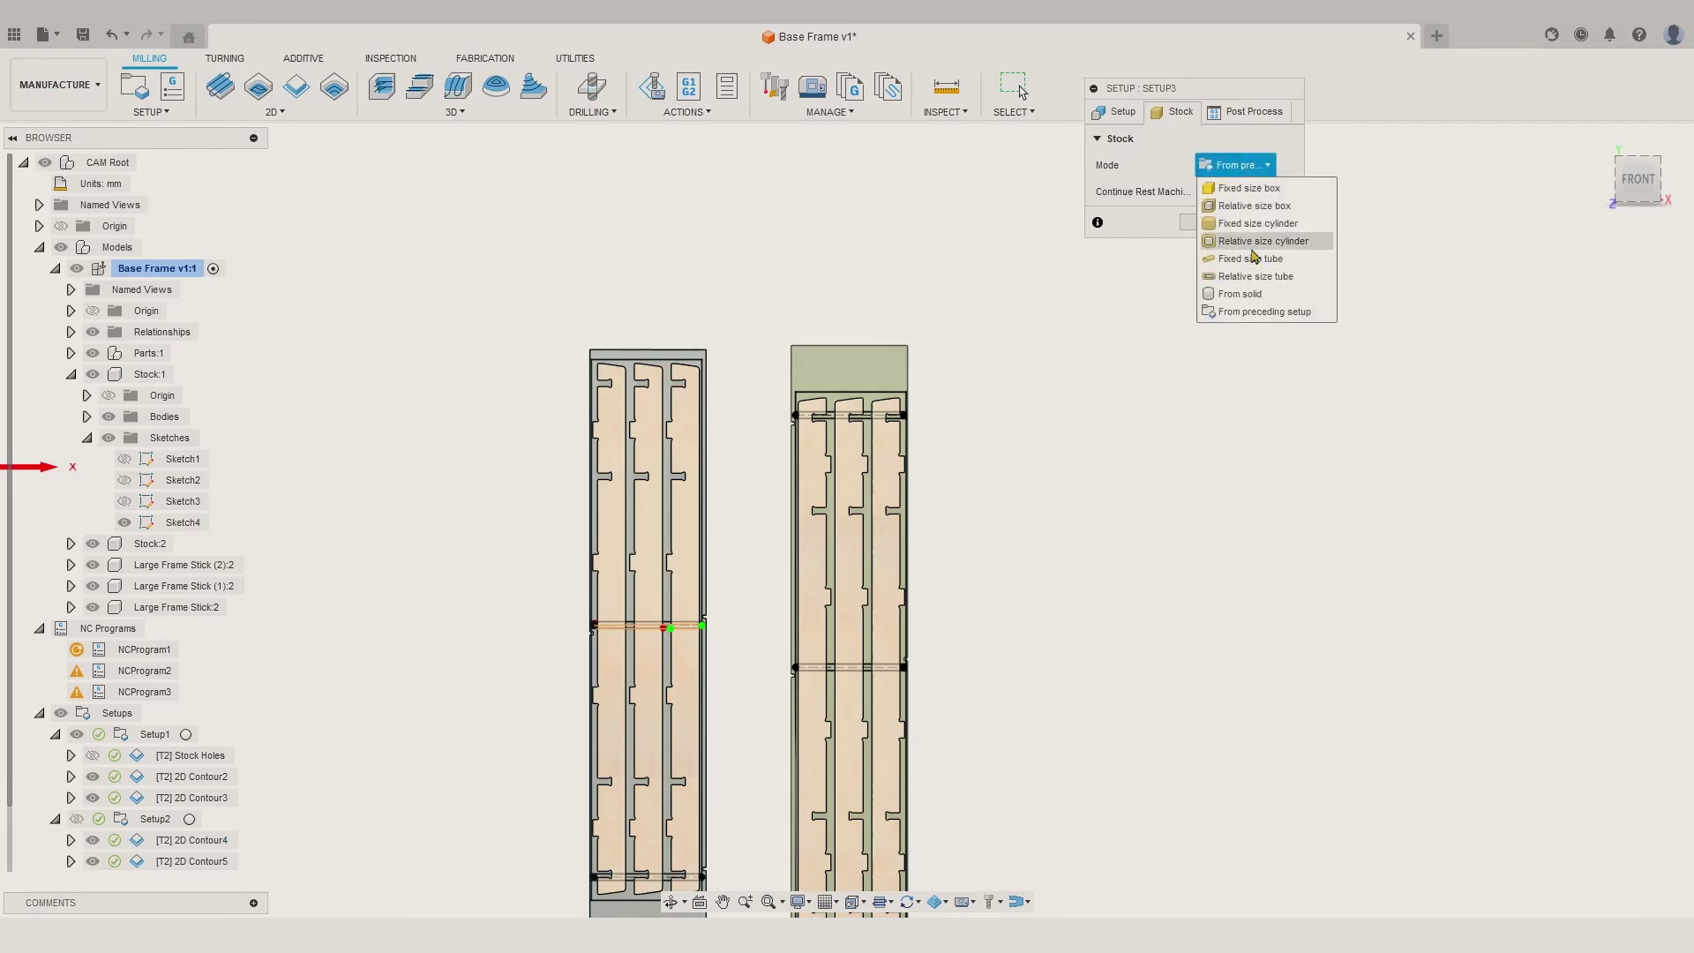
click(802, 377)
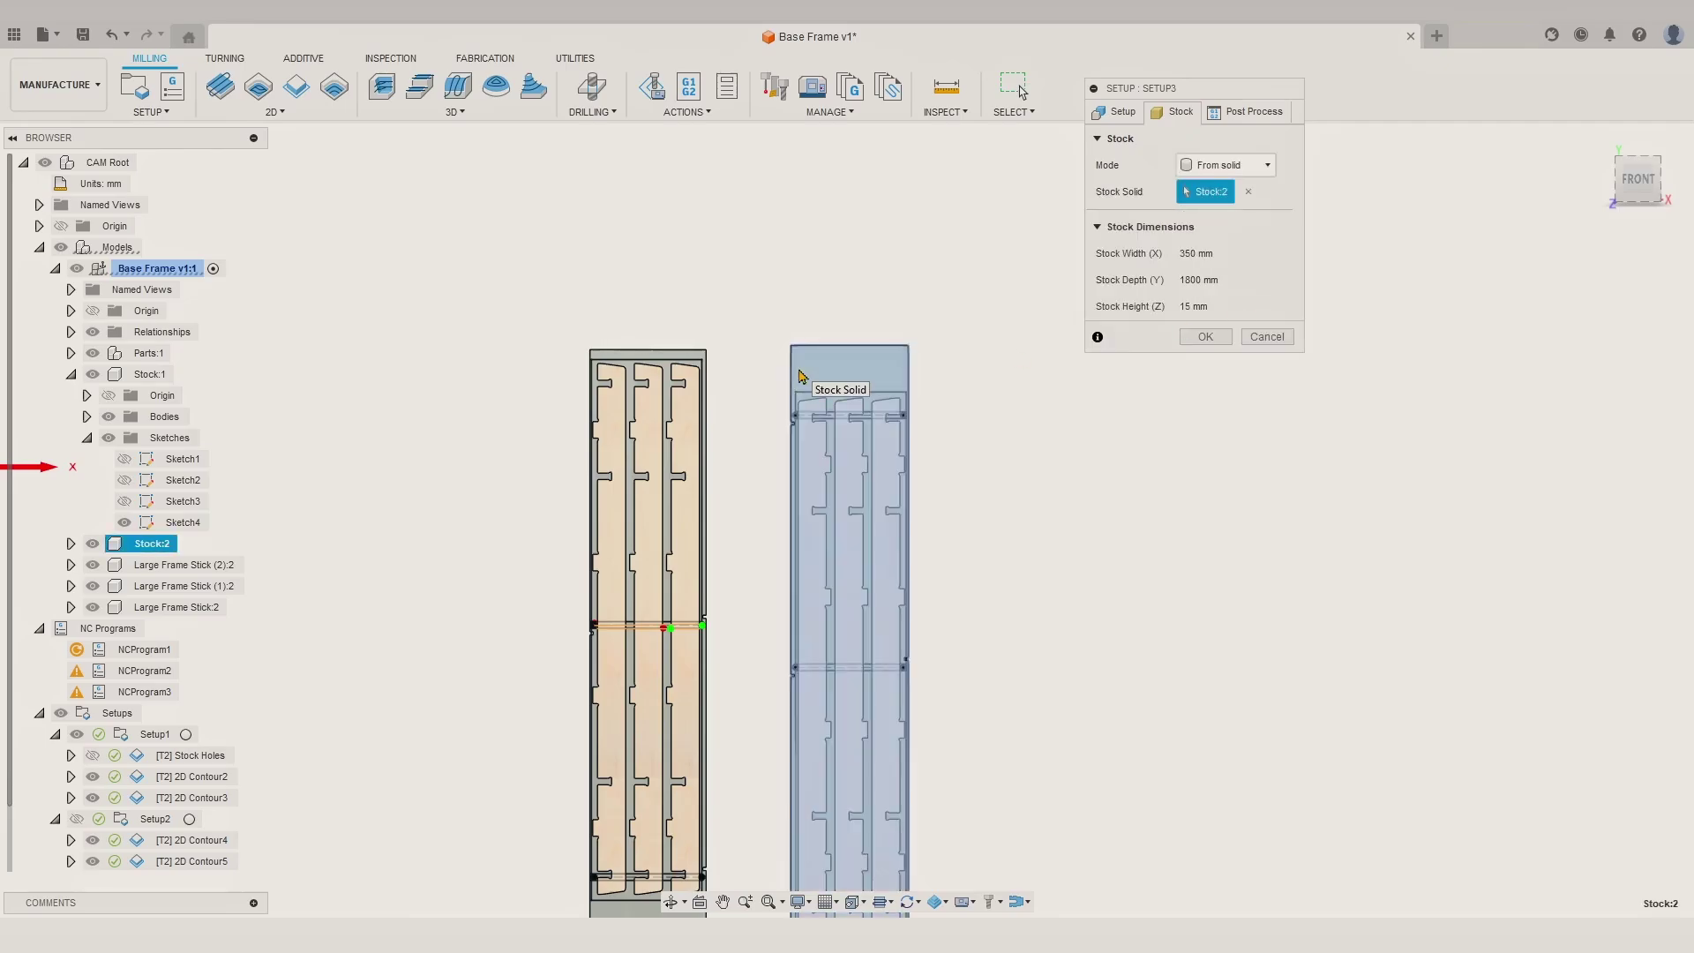
click(1116, 112)
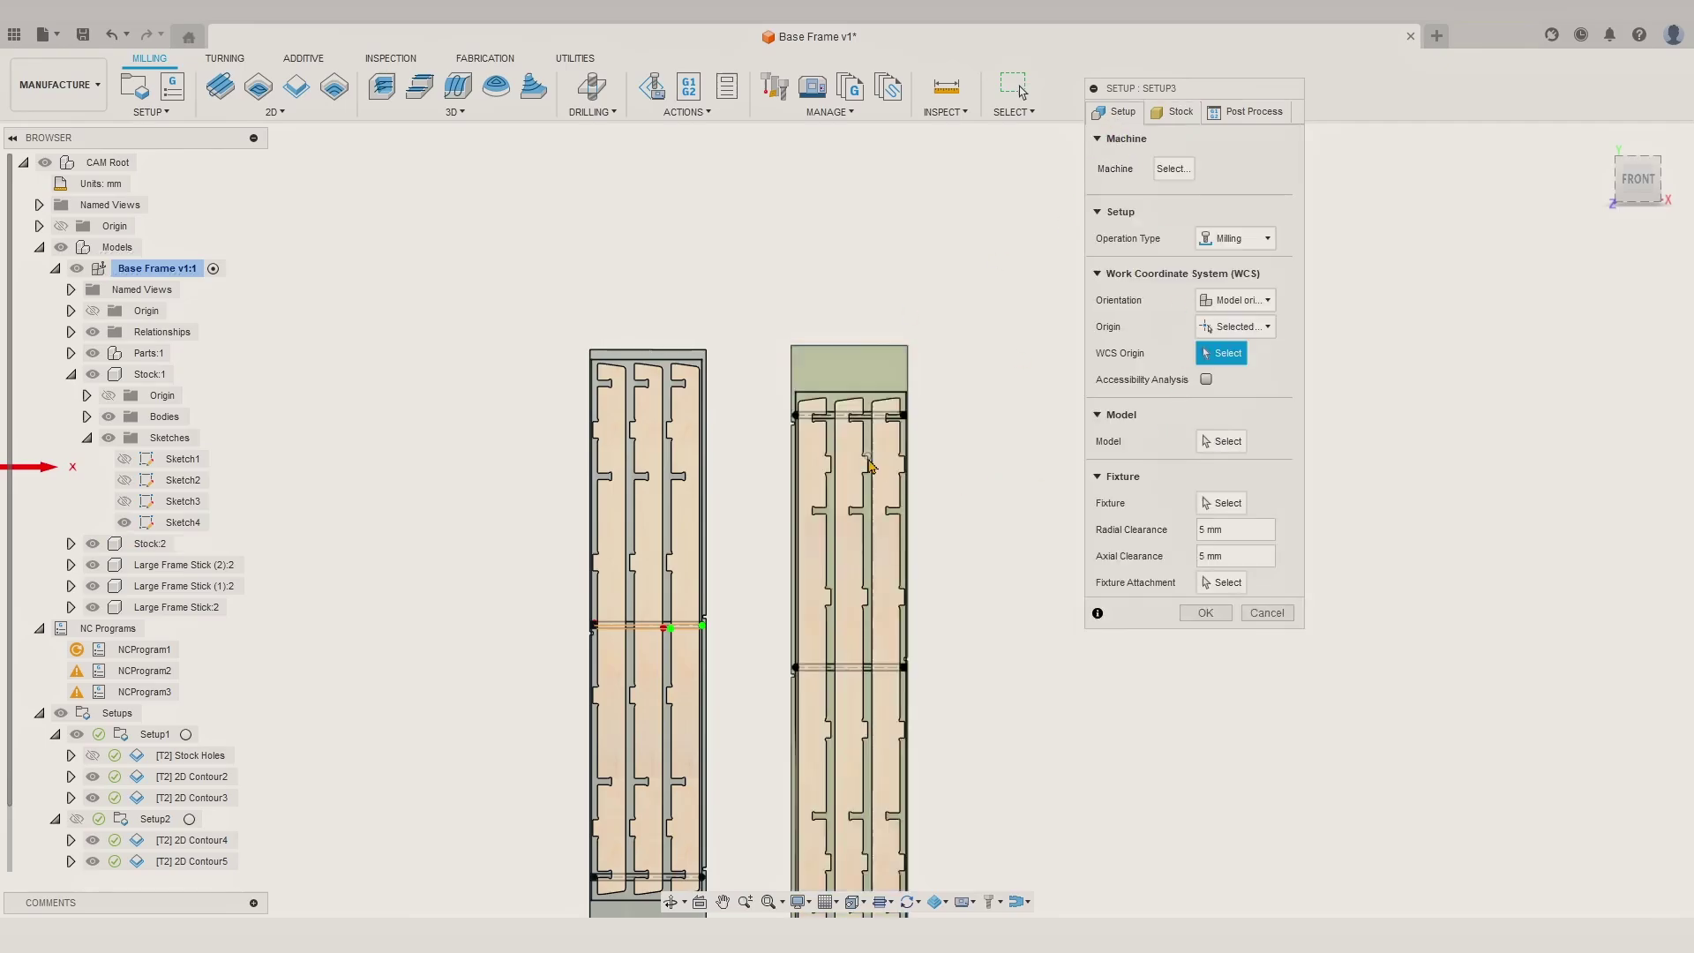
scroll(869, 465, up, 8)
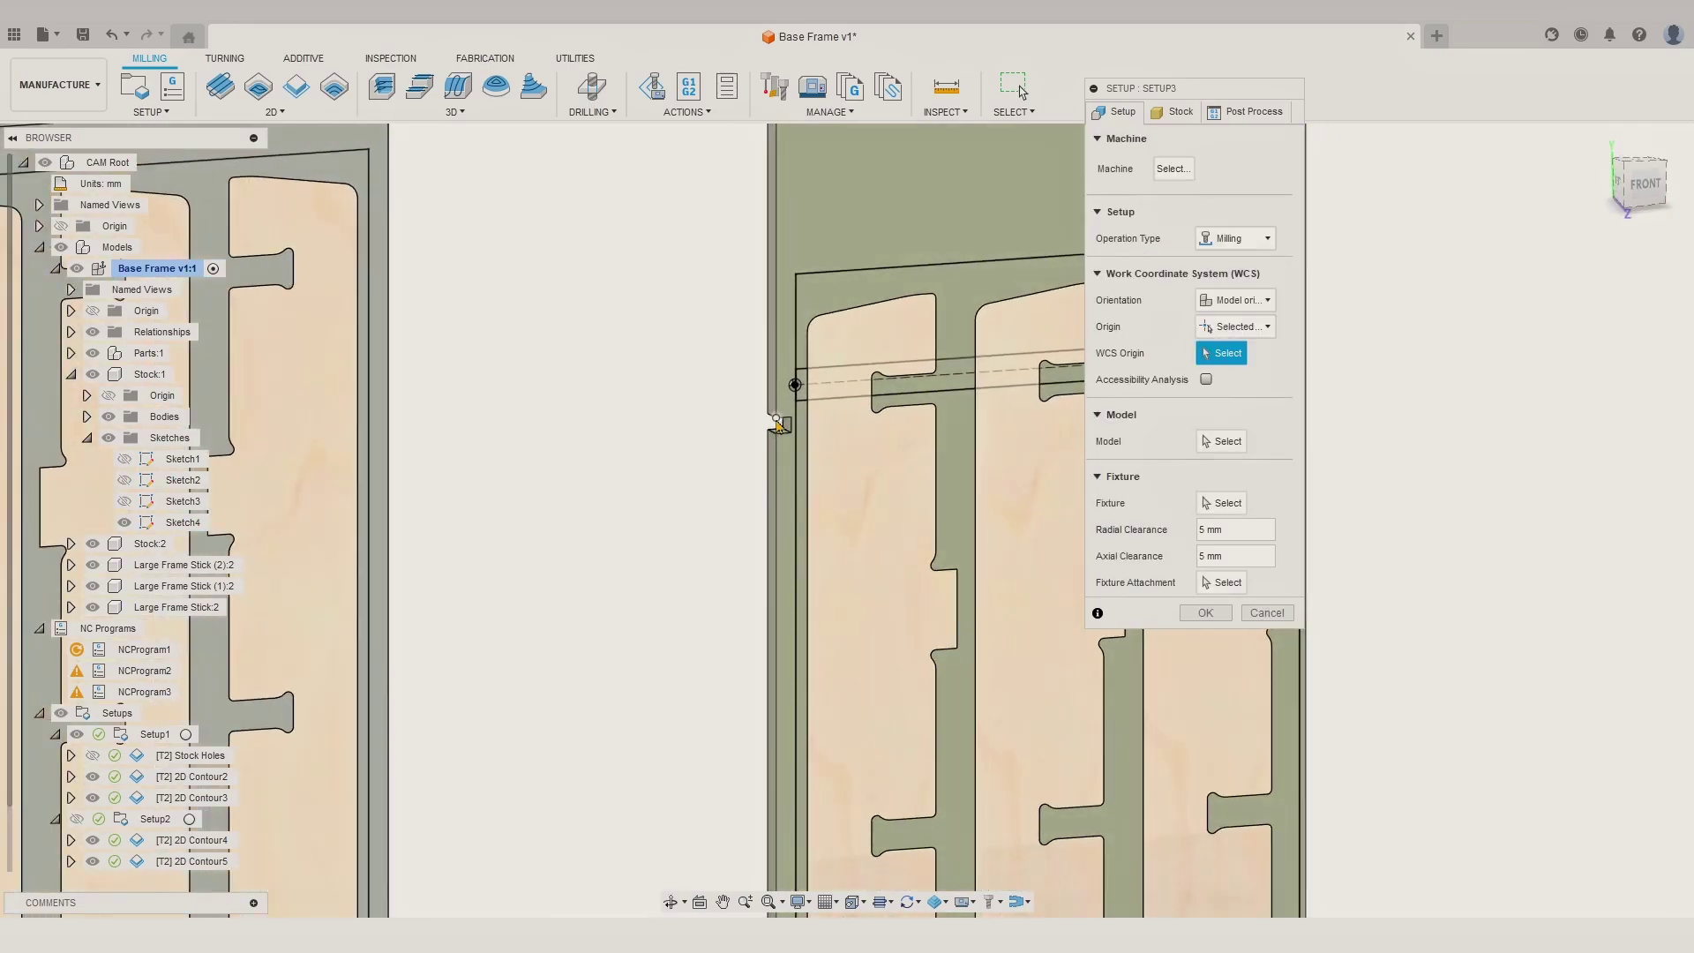
click(1205, 612)
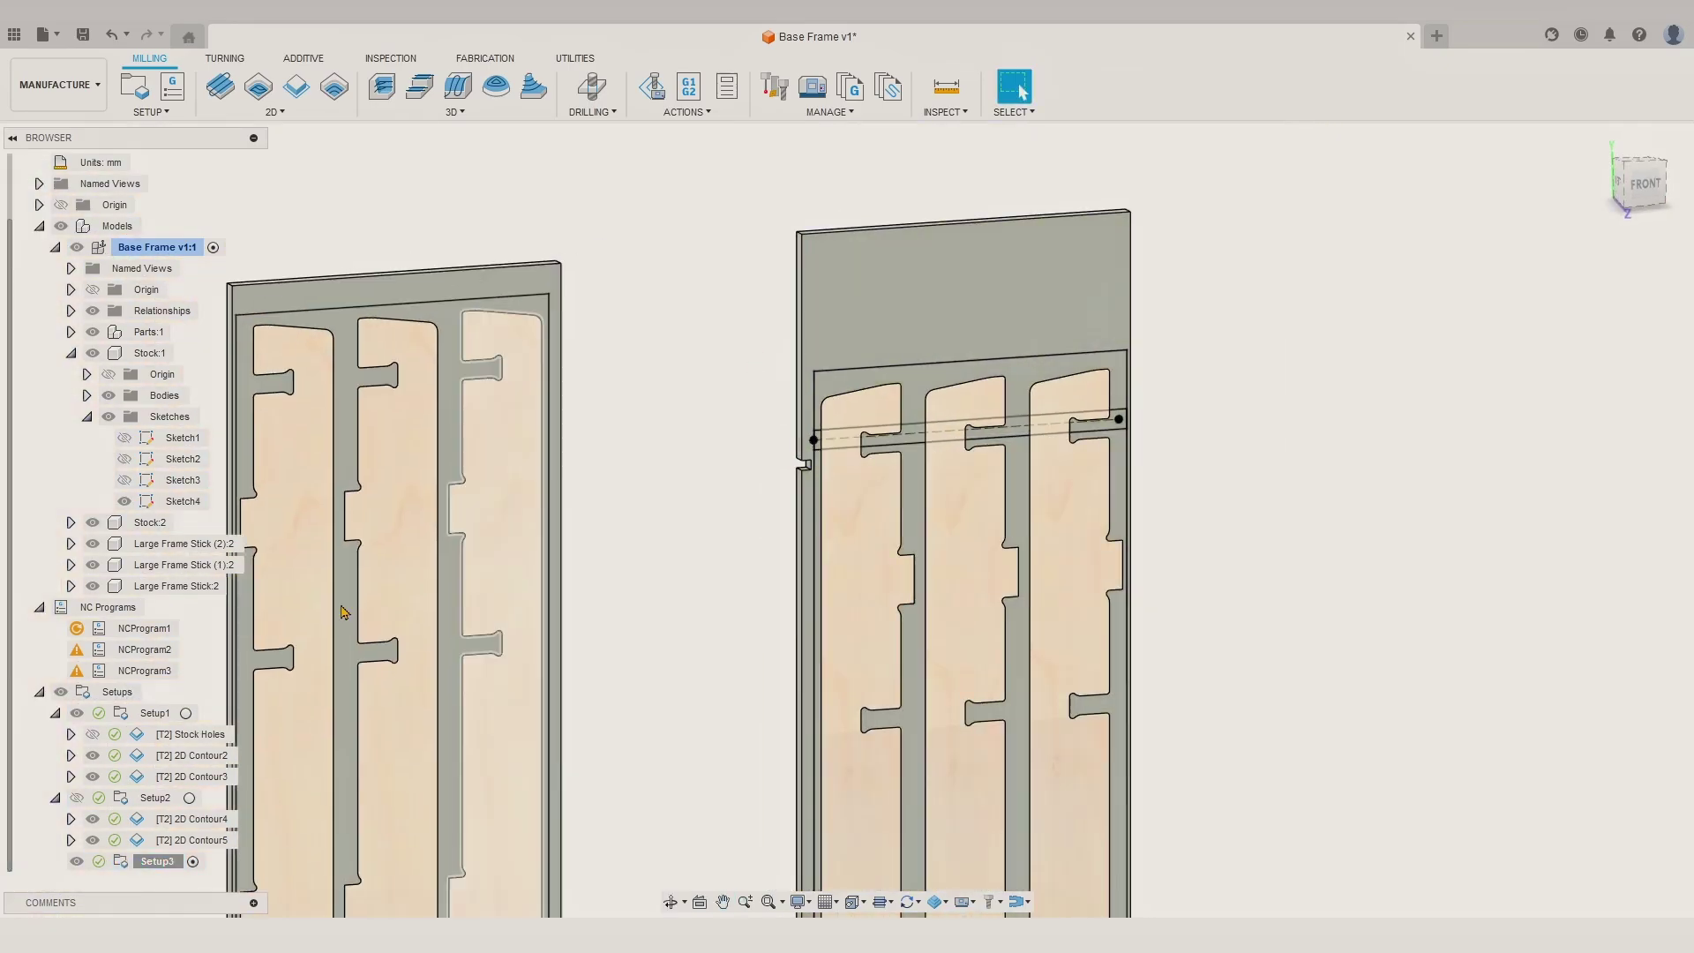
Step: Create a 2D Contour of the right board's three frame sticks, using the uppermost machining zone rectangle as the stock contour
click(93, 523)
click(298, 85)
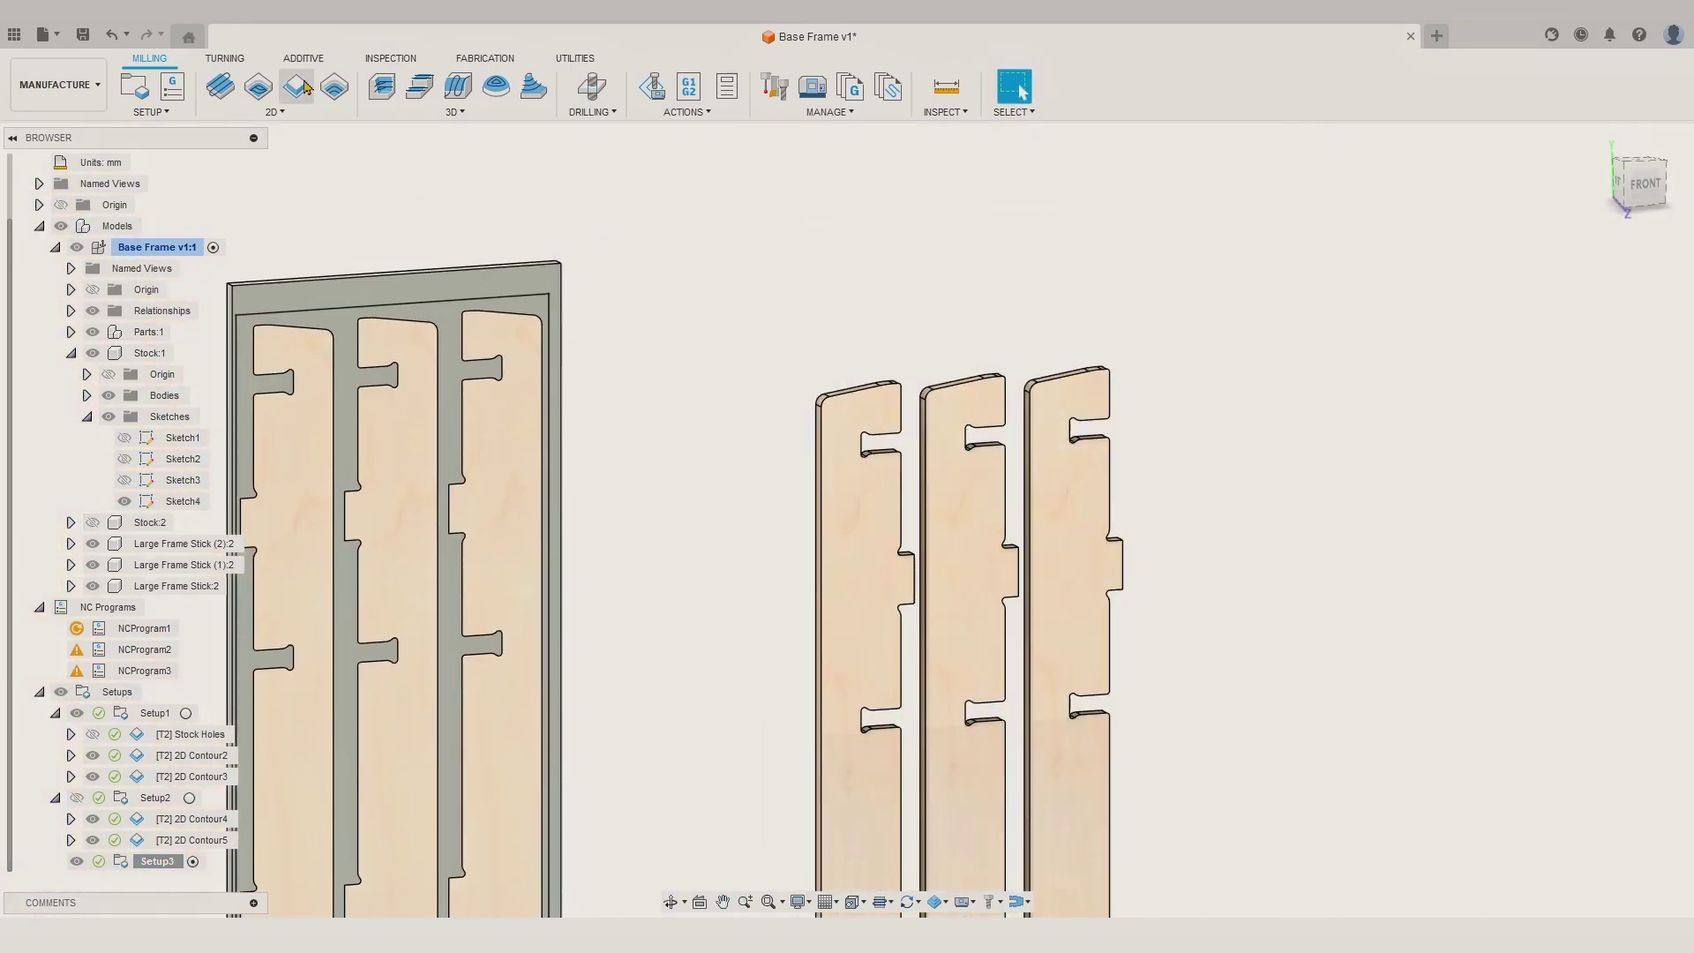
click(901, 414)
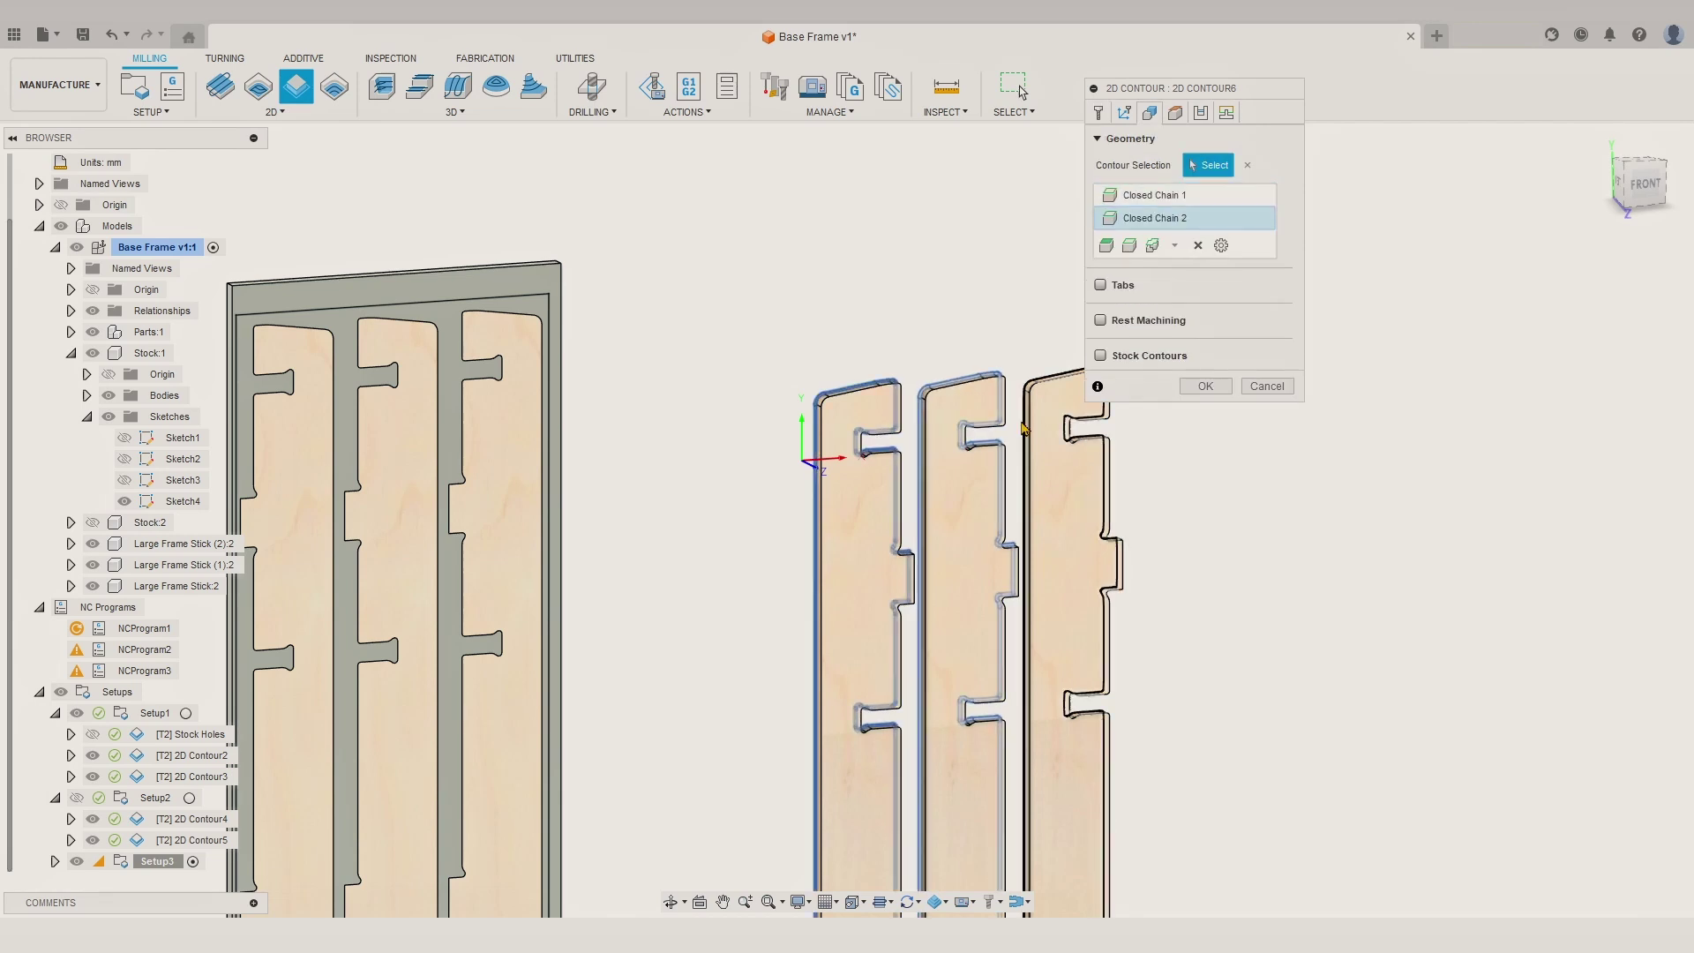
middle_drag(987, 392, 821, 399)
click(92, 522)
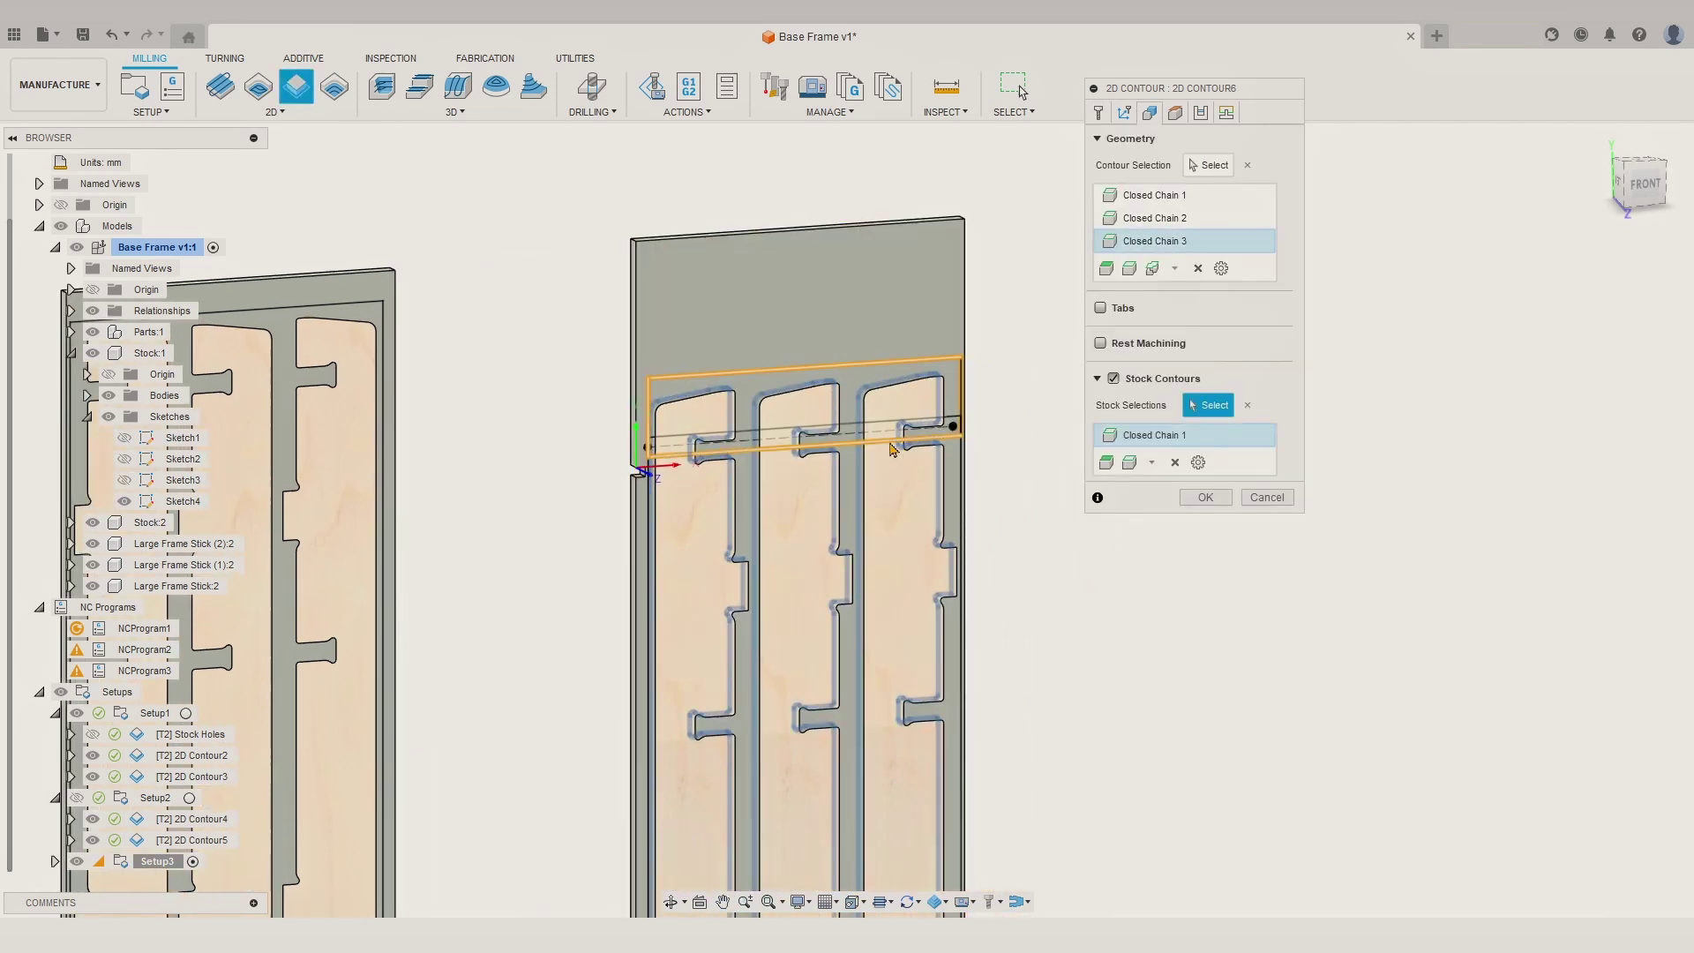
Step: Disable lead-in for the uppermost zone's stick contour and accept the operation
click(1201, 112)
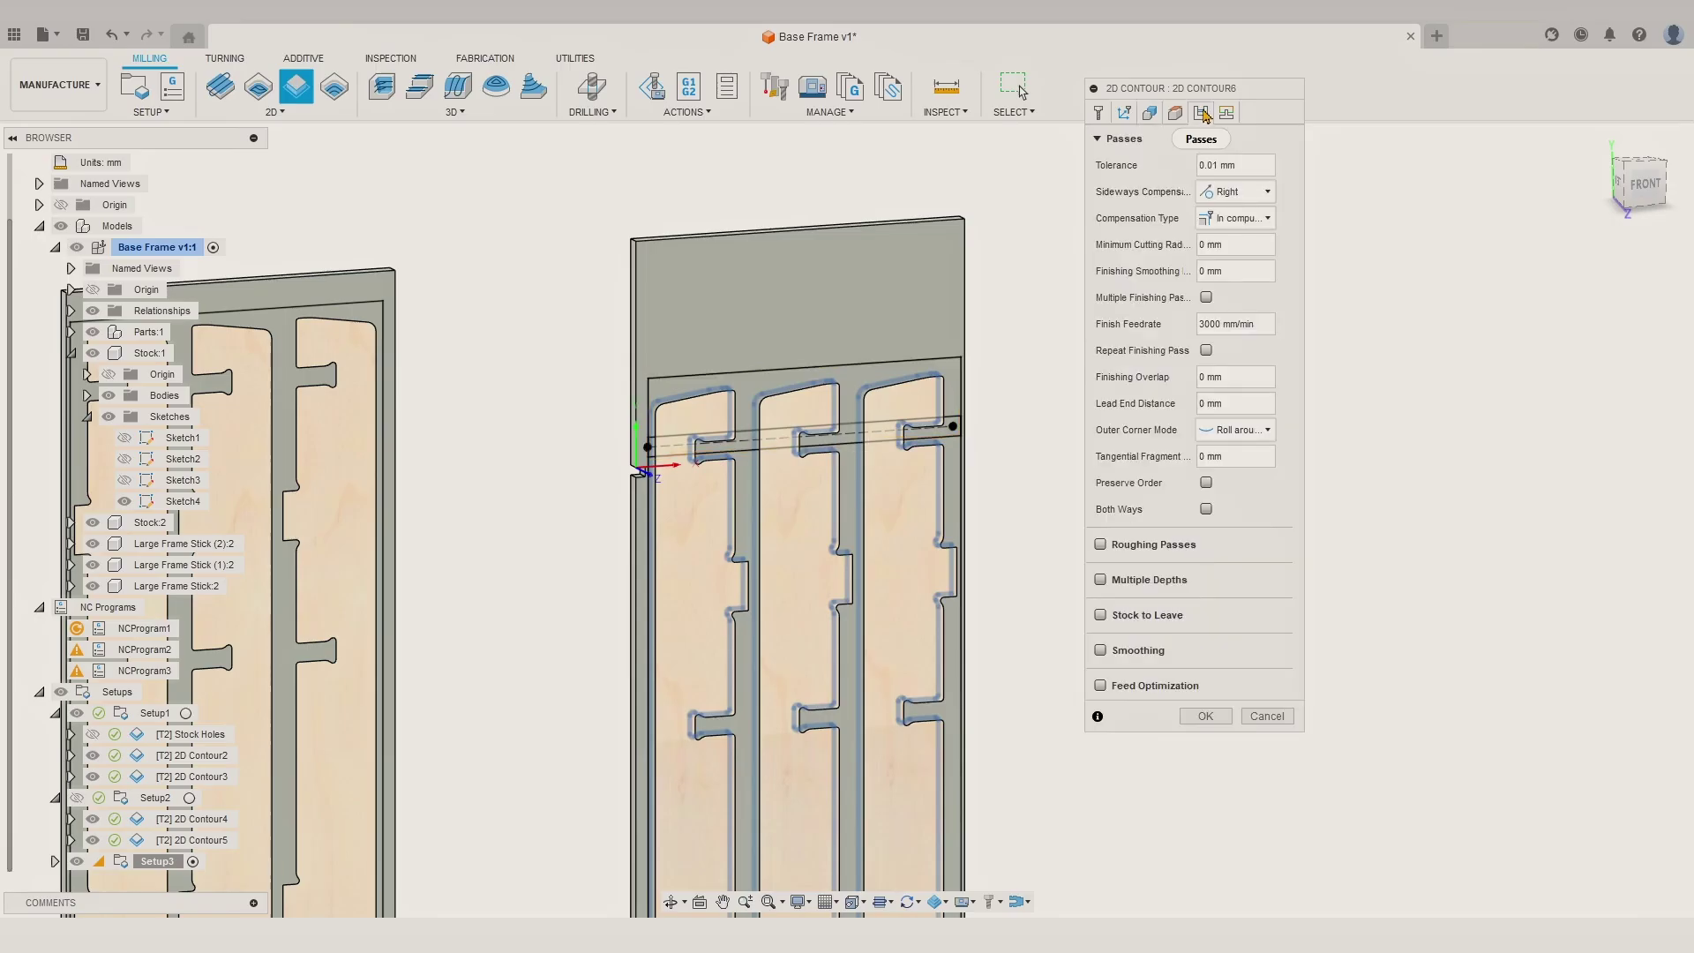
click(1227, 113)
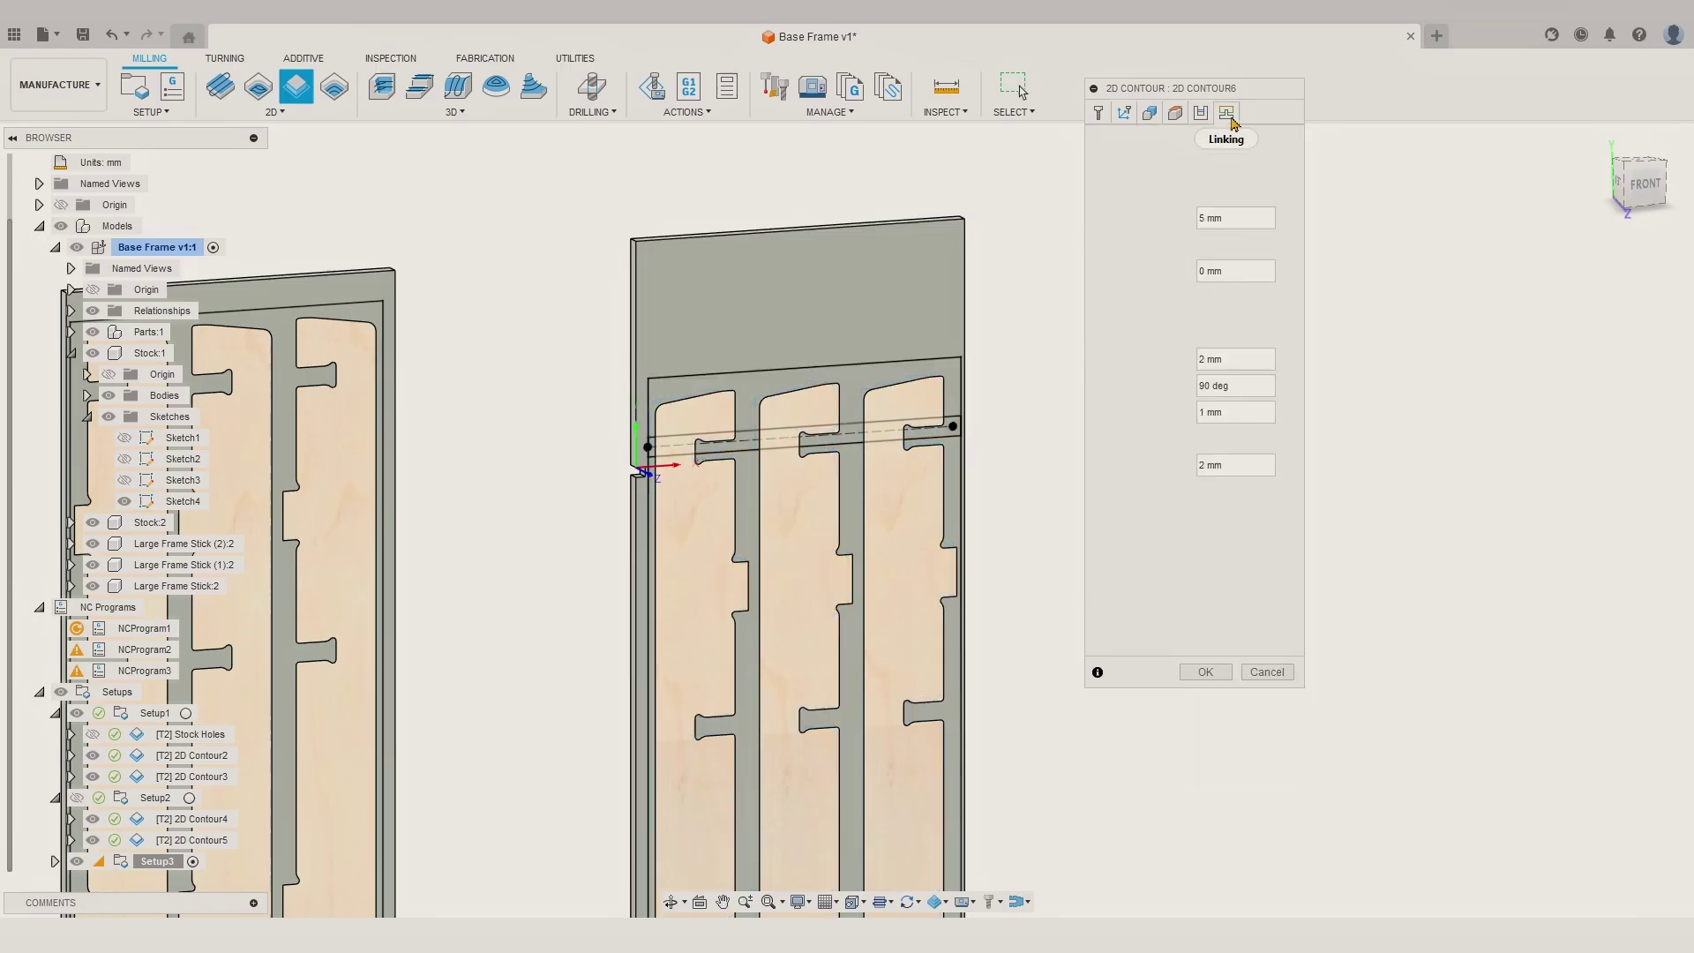
click(1205, 539)
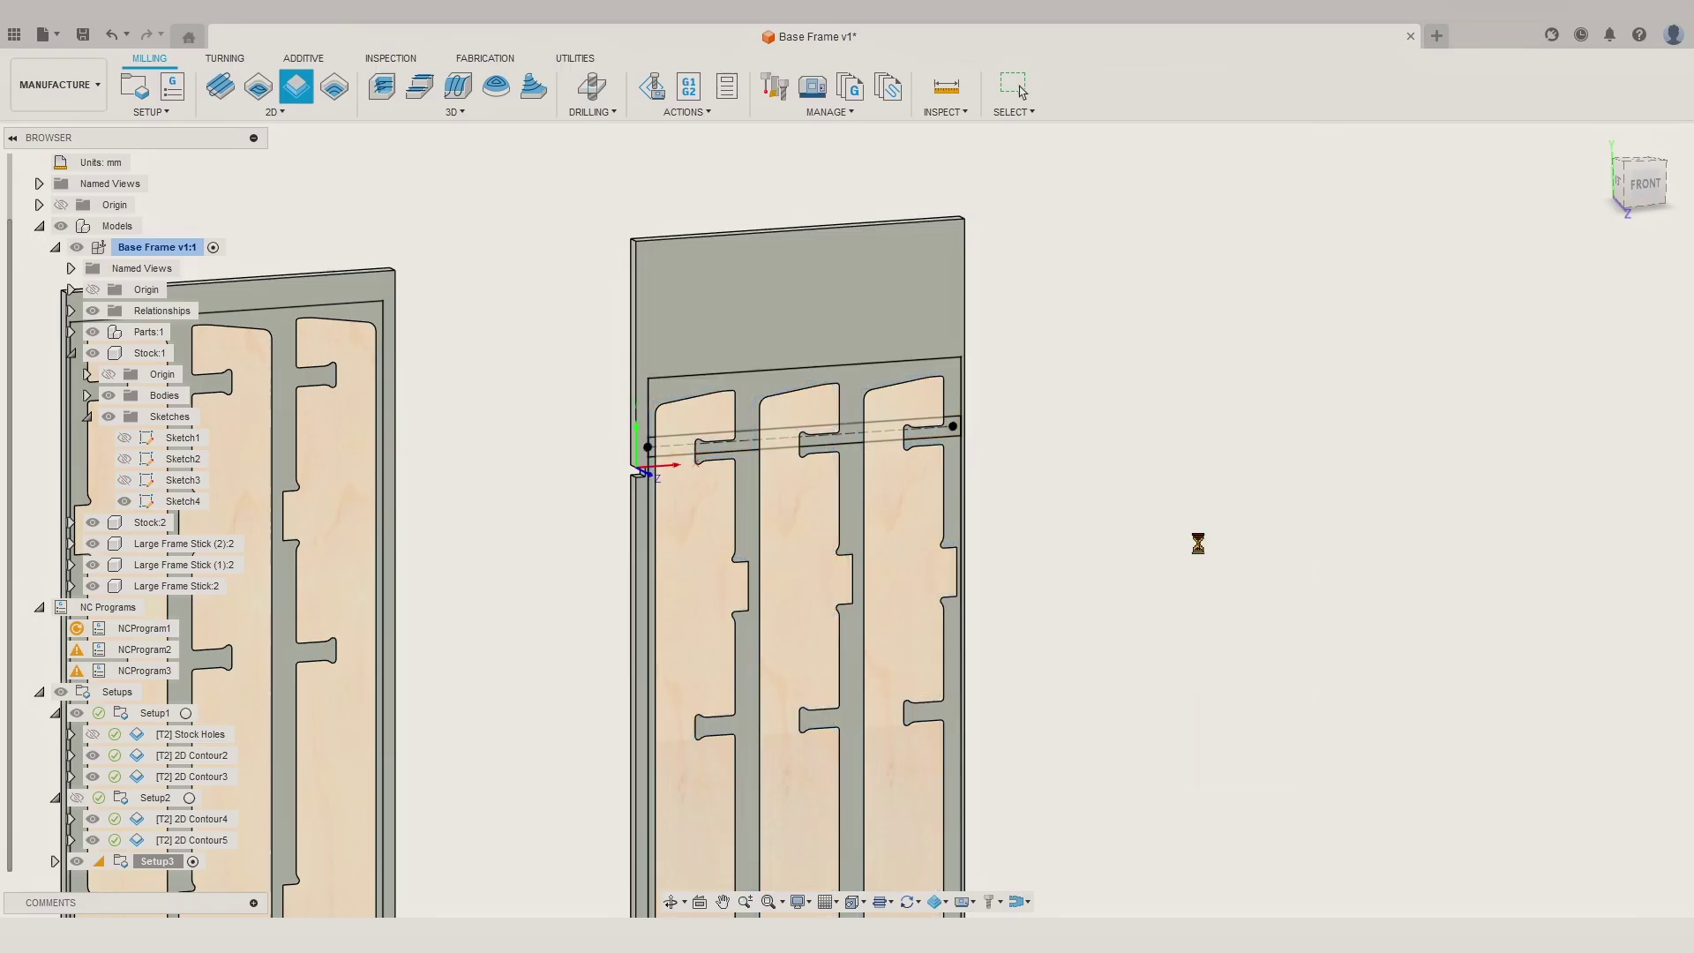
Step: Create an NC program from 2D Contour6 with the program name Tile 3
scroll(757, 476, up, 5)
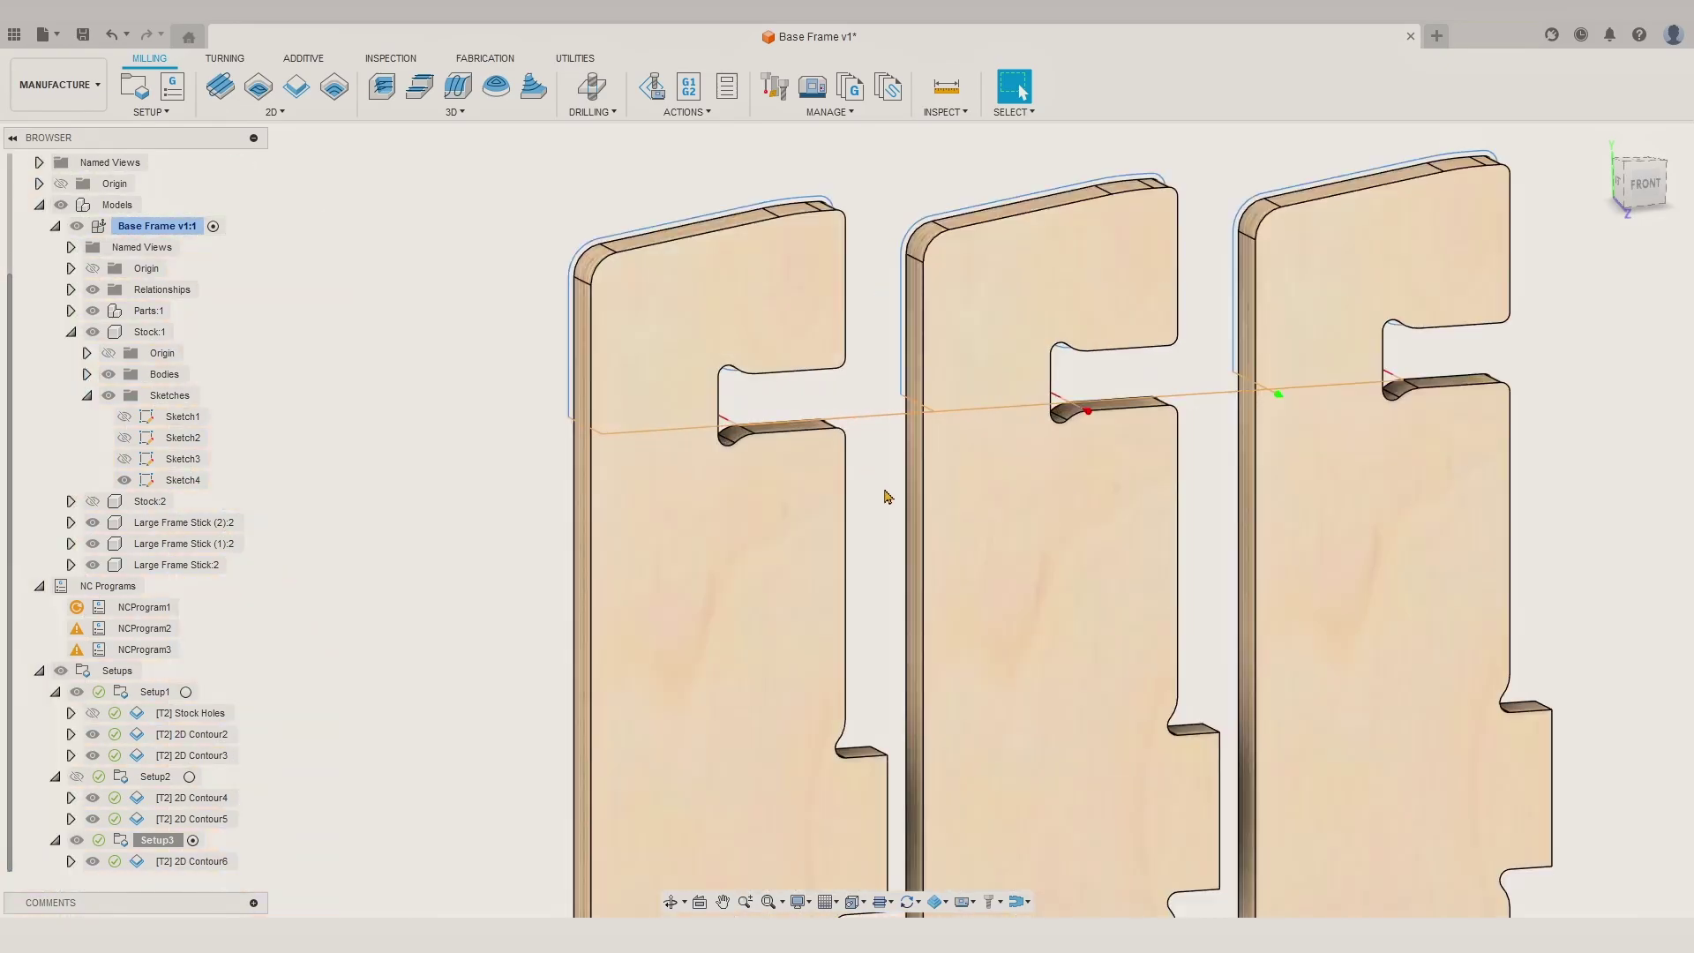
shift+middle_drag(888, 496, 860, 461)
scroll(873, 441, down, 3)
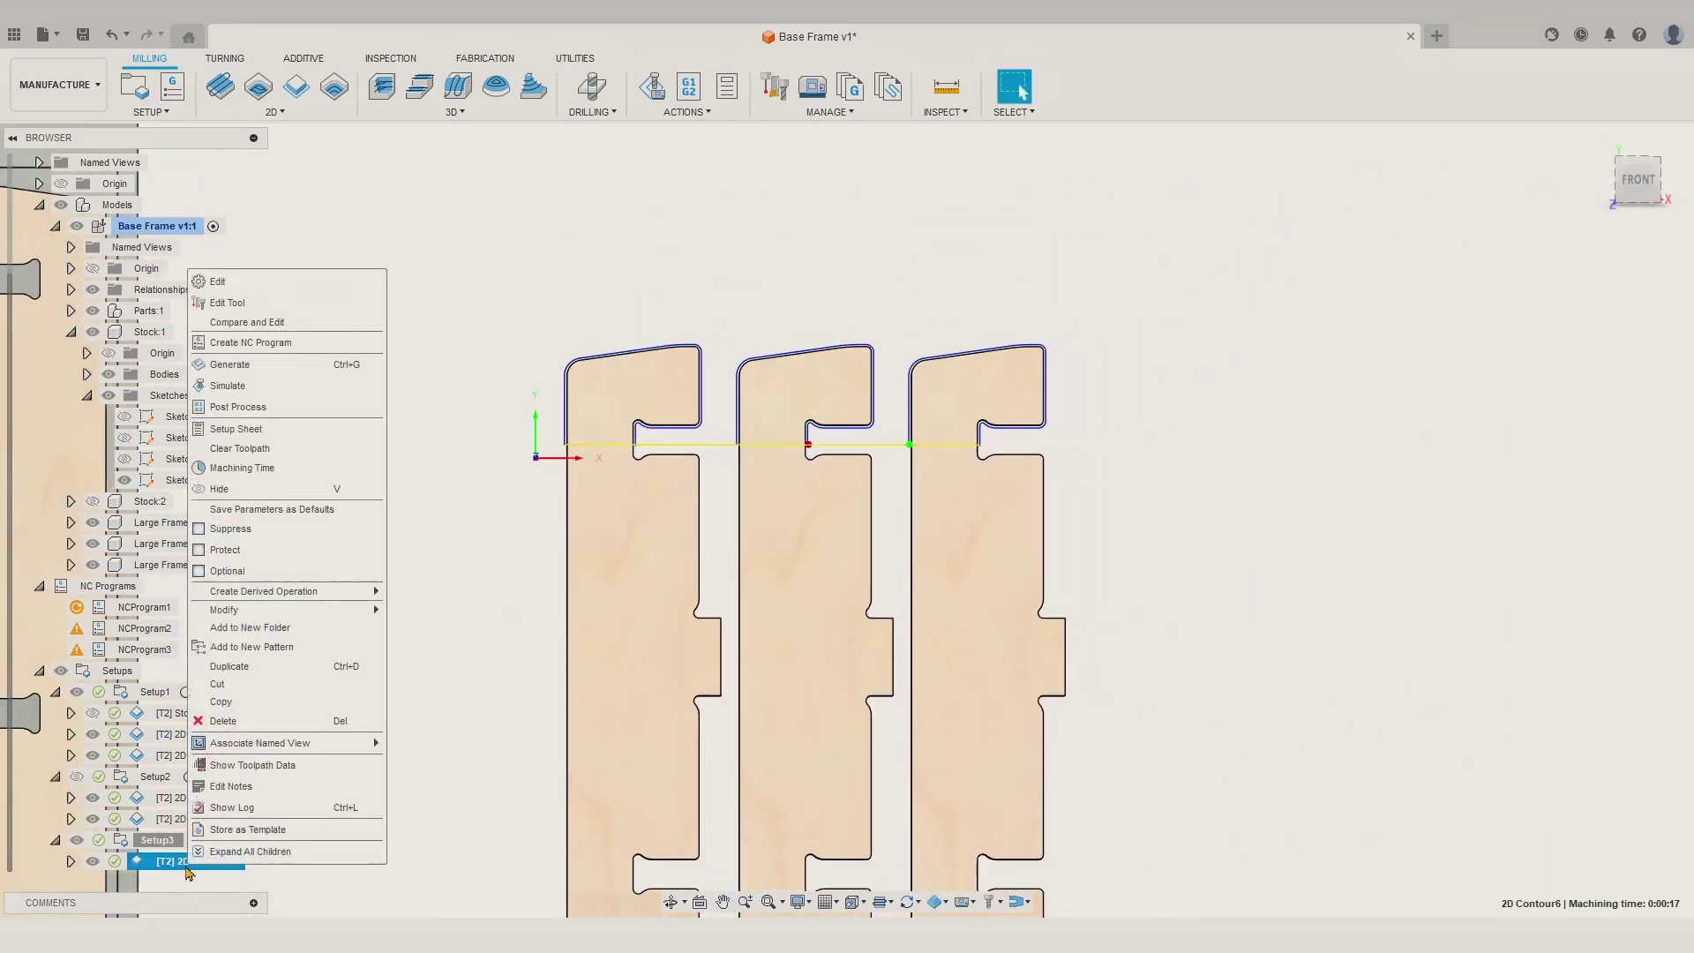
text(Tile 3)
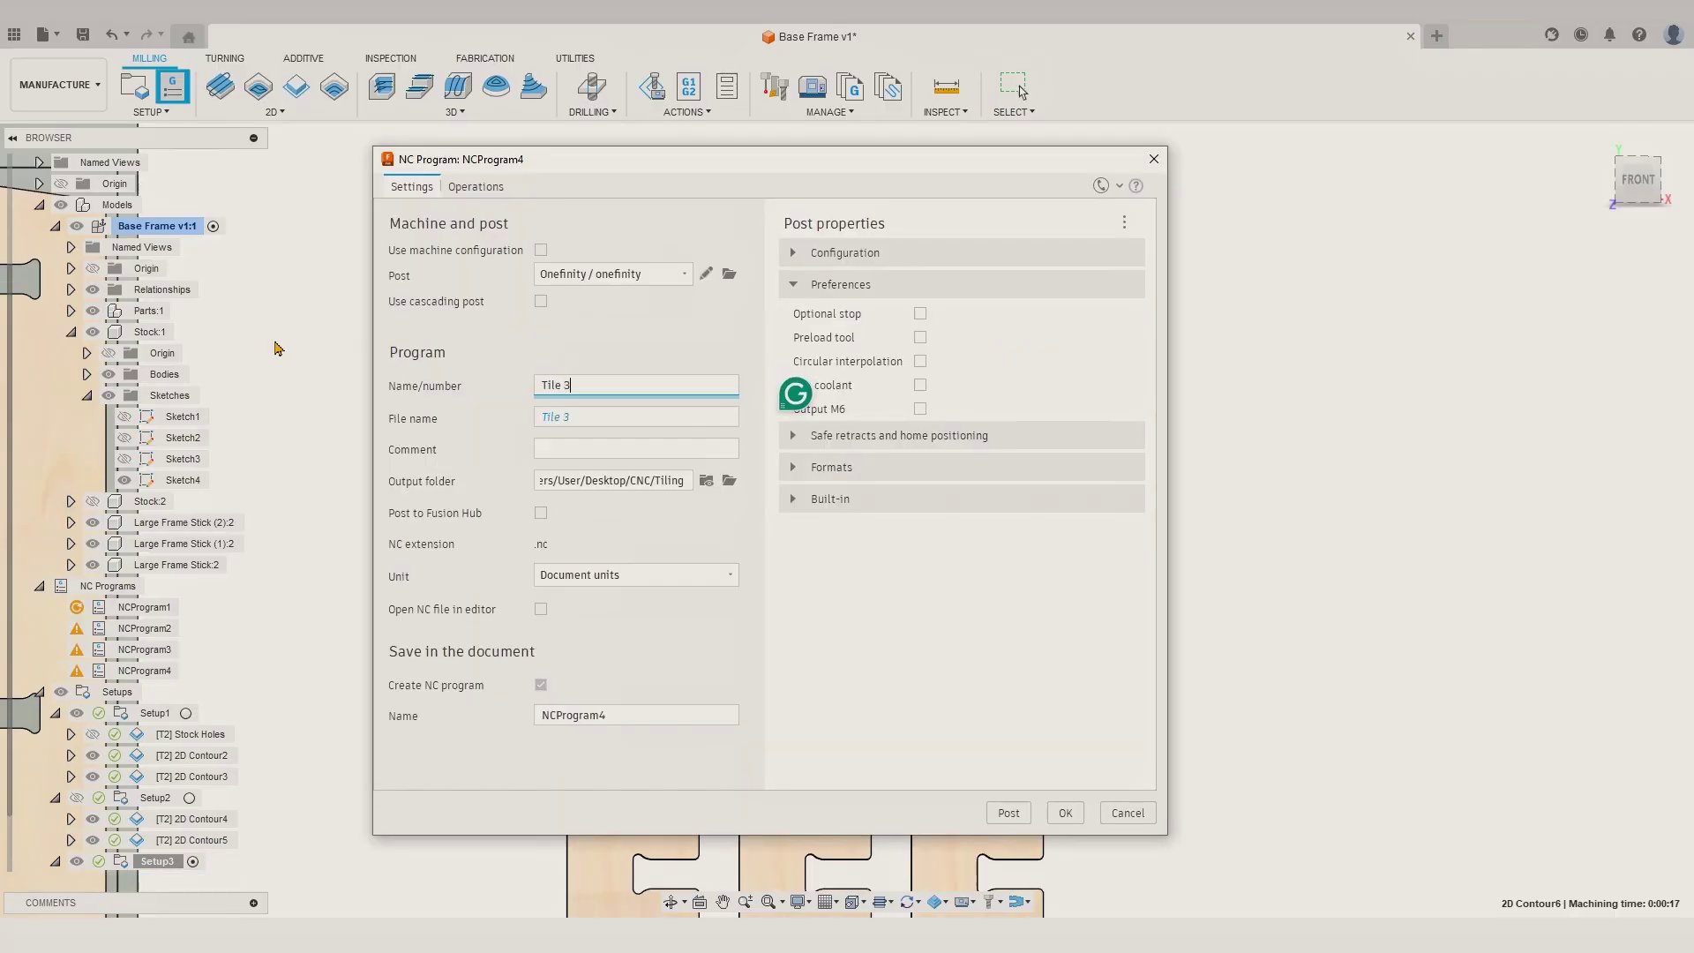